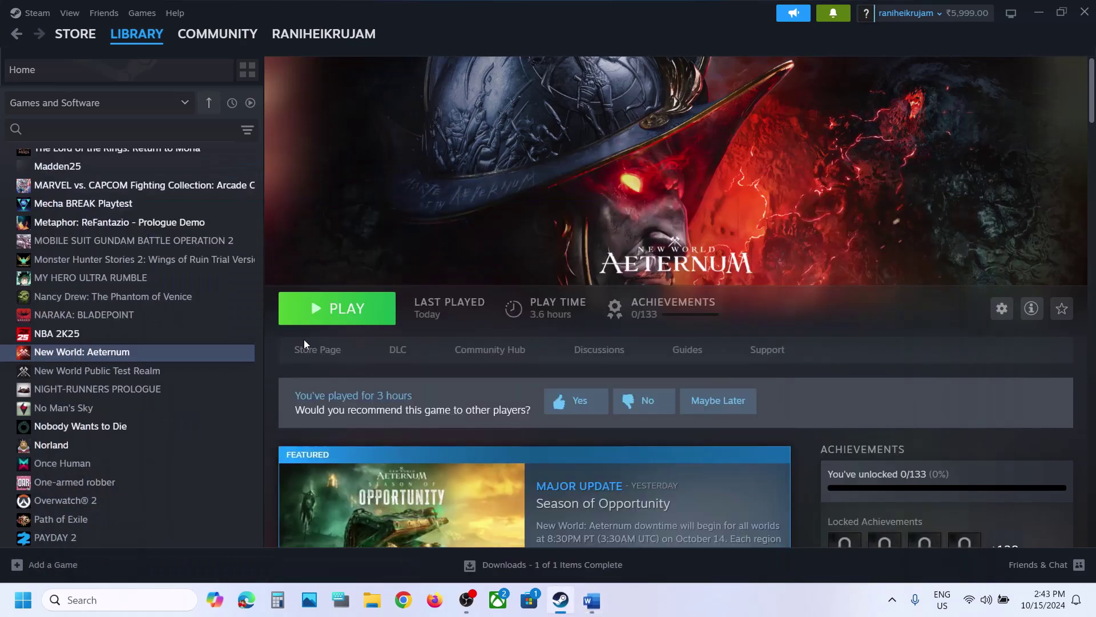
Verify the integrity of the installed game files for New World: Aeternum from its properties.
right_click(94, 356)
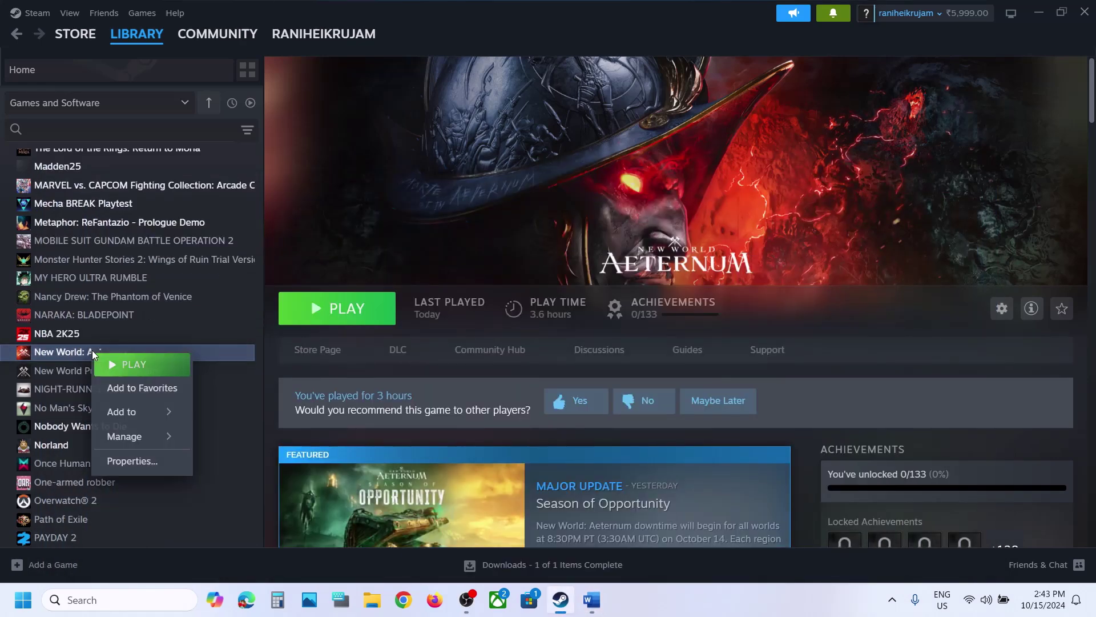
left_click(161, 460)
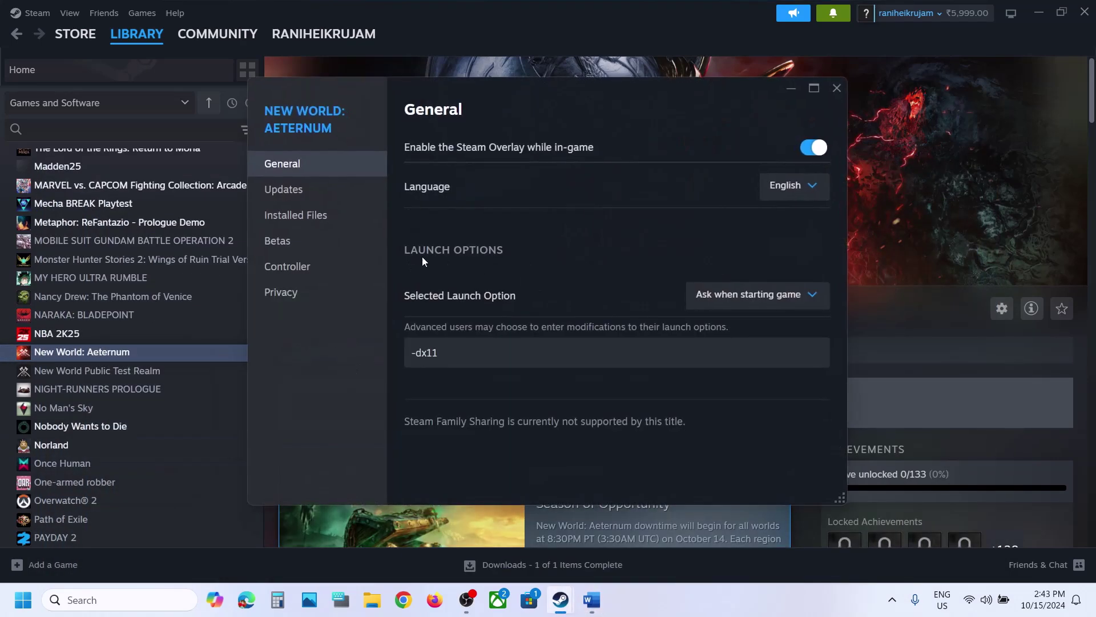
left_click(309, 228)
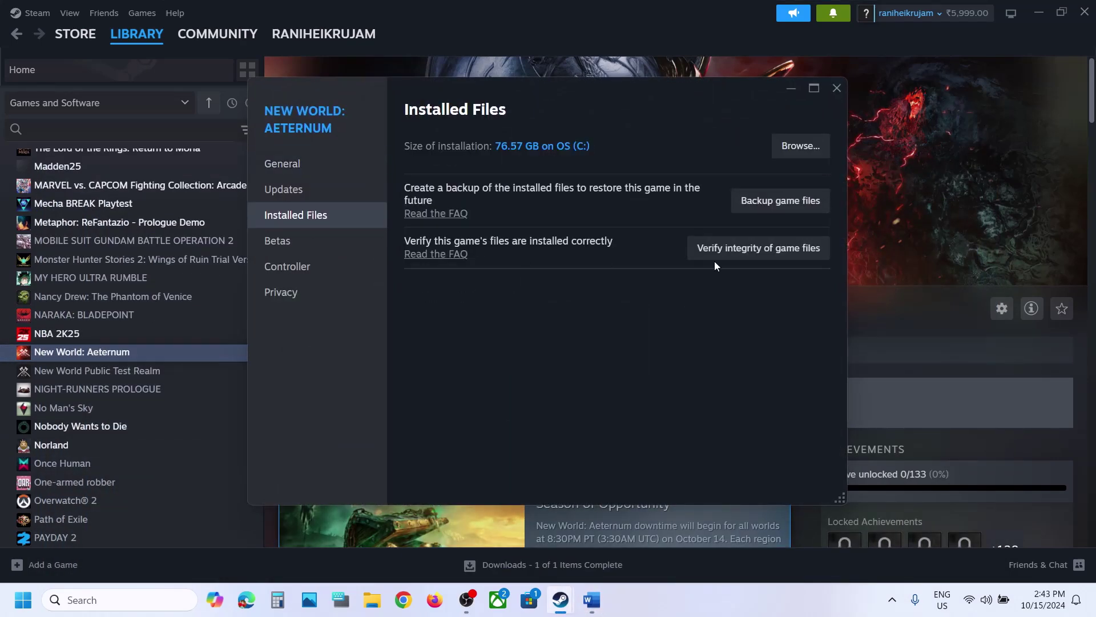
left_click(757, 252)
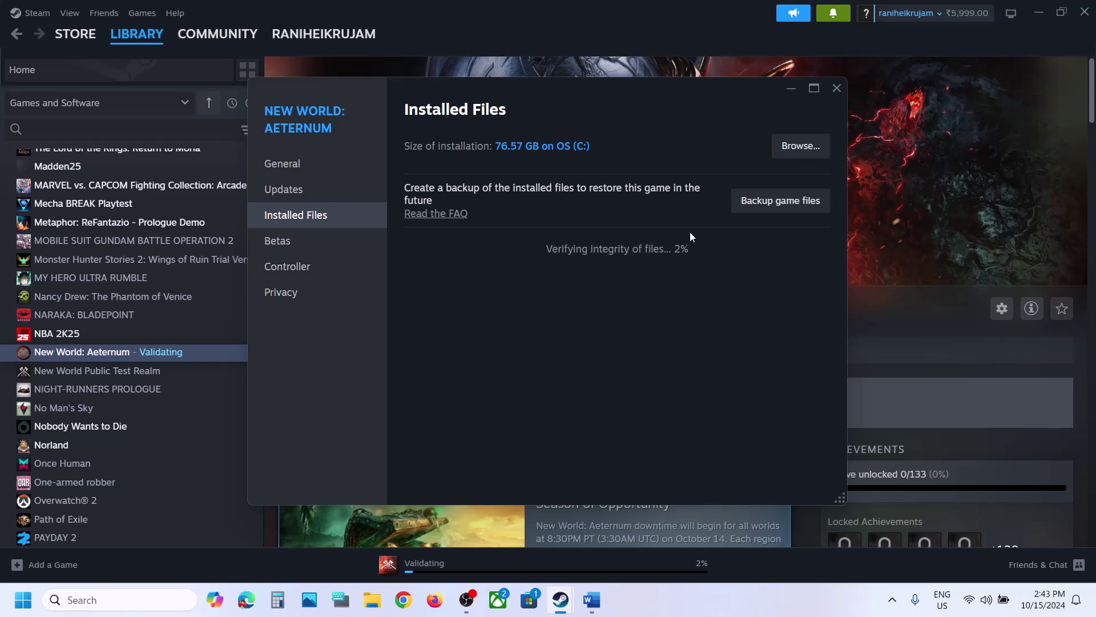
left_click(863, 135)
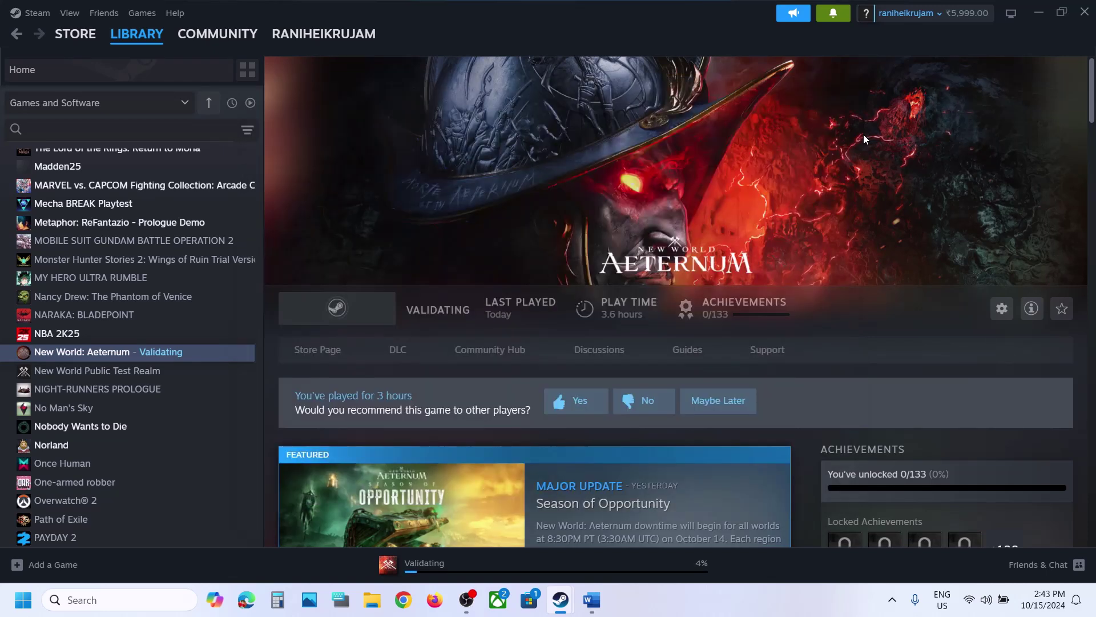
Switch to the Word document, maximize it, and highlight "Launch the game from Steam," in Step 3.
left_click(593, 606)
scroll(511, 441, "down", 3)
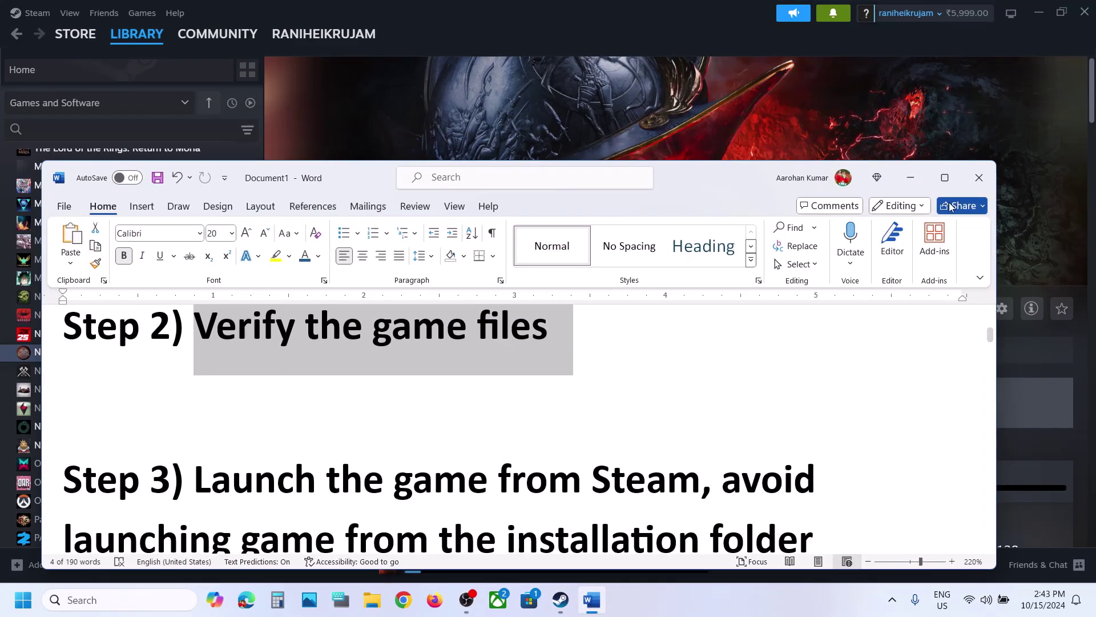
left_click(944, 178)
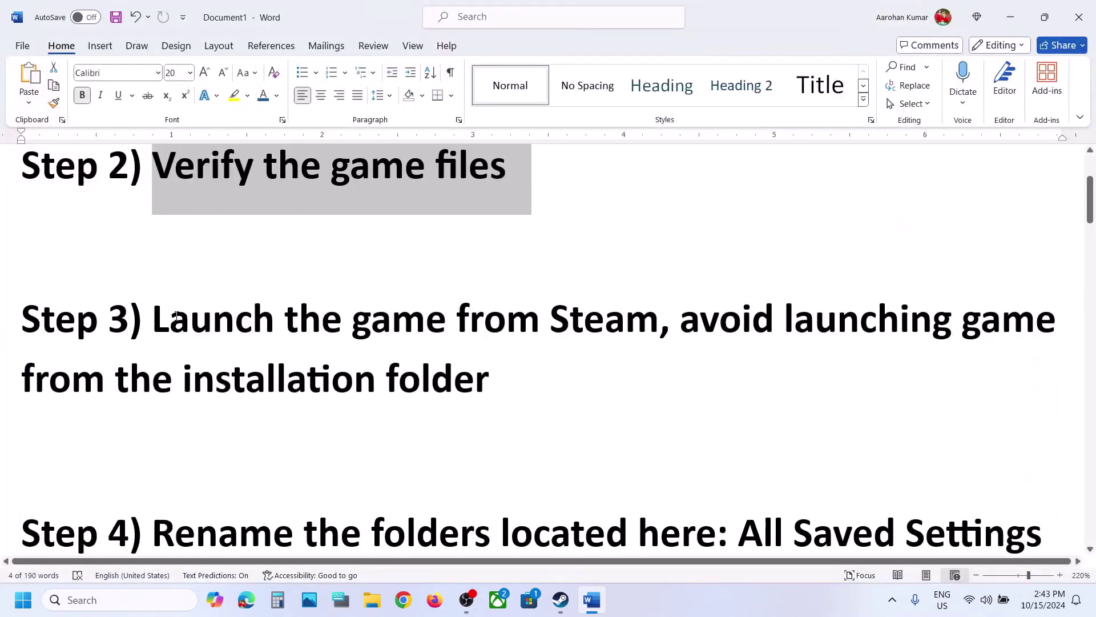
left_click_drag(175, 316, 673, 317)
scroll(672, 331, "up", 1)
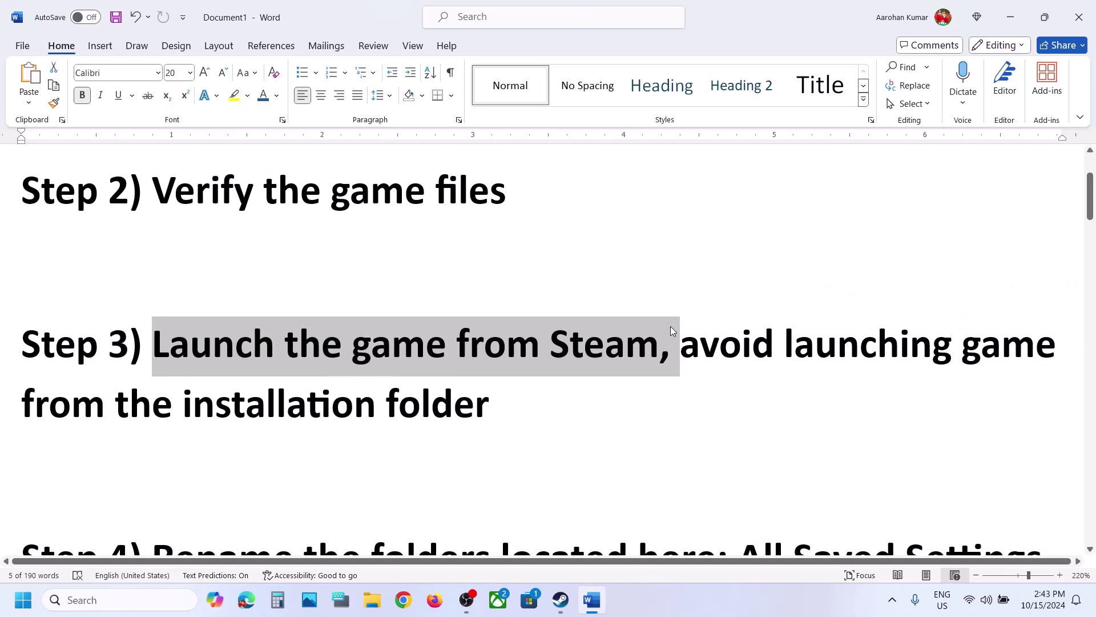
Switch to Steam, browse New World: Aeternum's local files to view the Bin64 folder, and close the folder window.
left_click(564, 607)
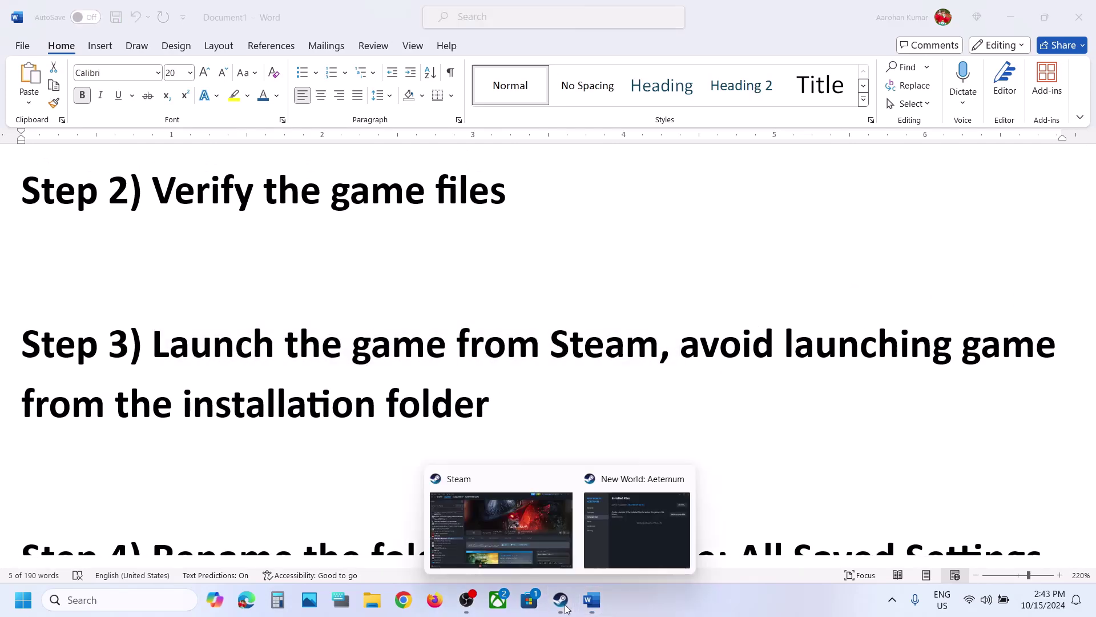
left_click(501, 530)
right_click(127, 354)
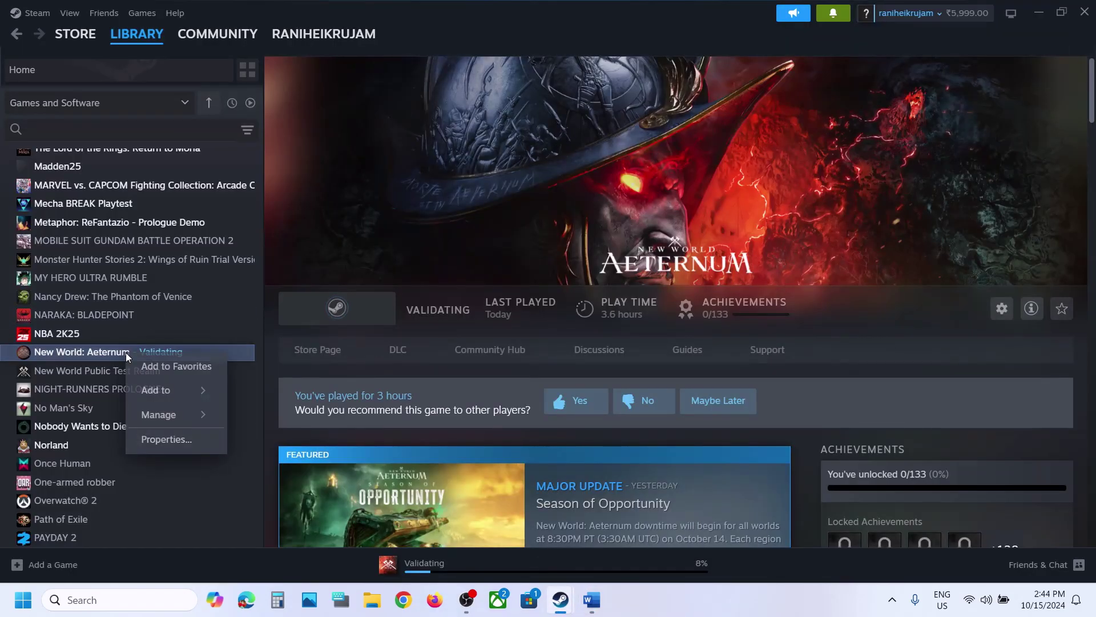
mouse_move(171, 415)
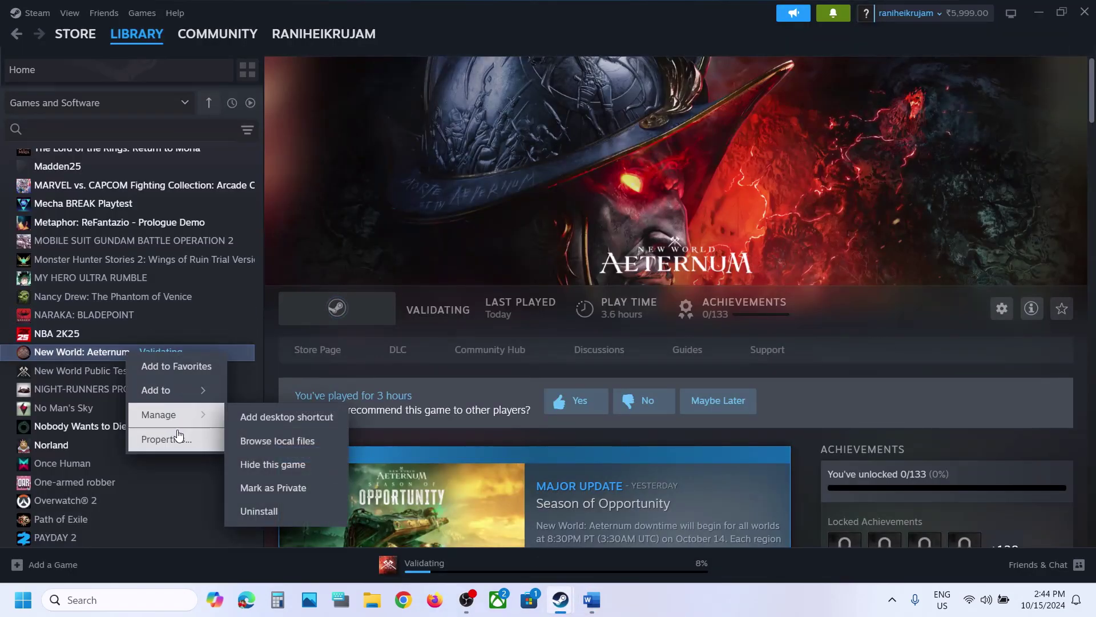
left_click(286, 444)
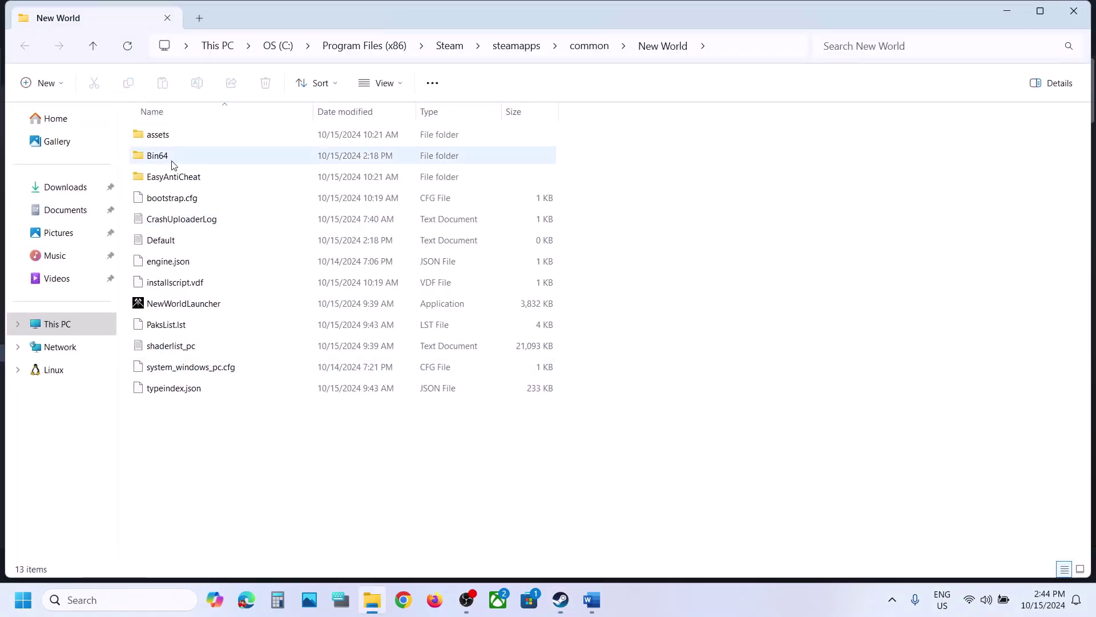
double_click(173, 164)
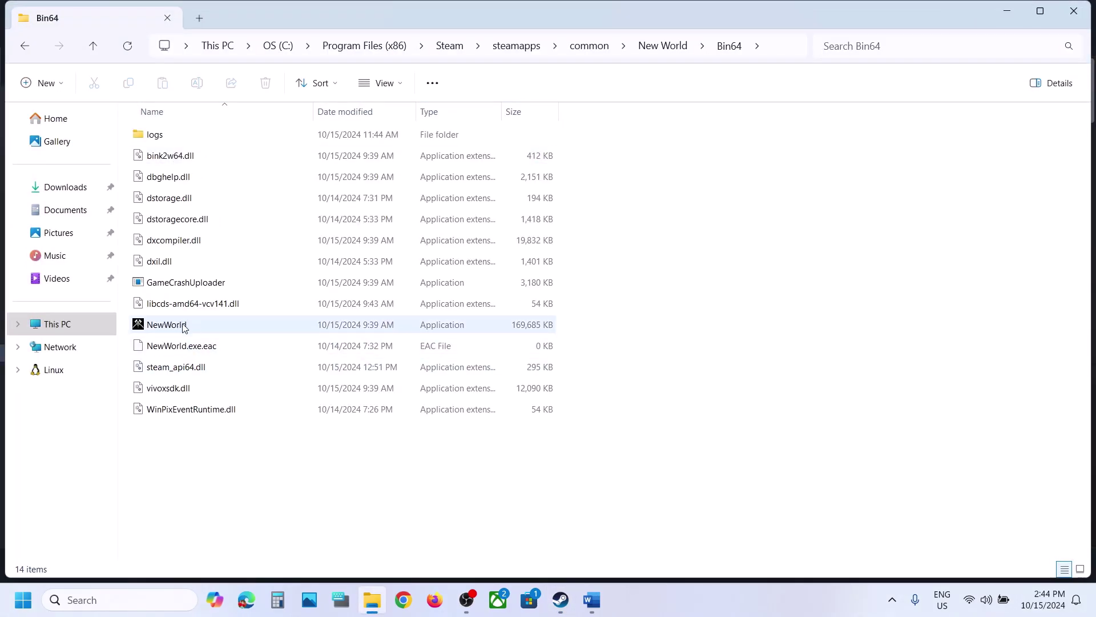
left_click(1073, 14)
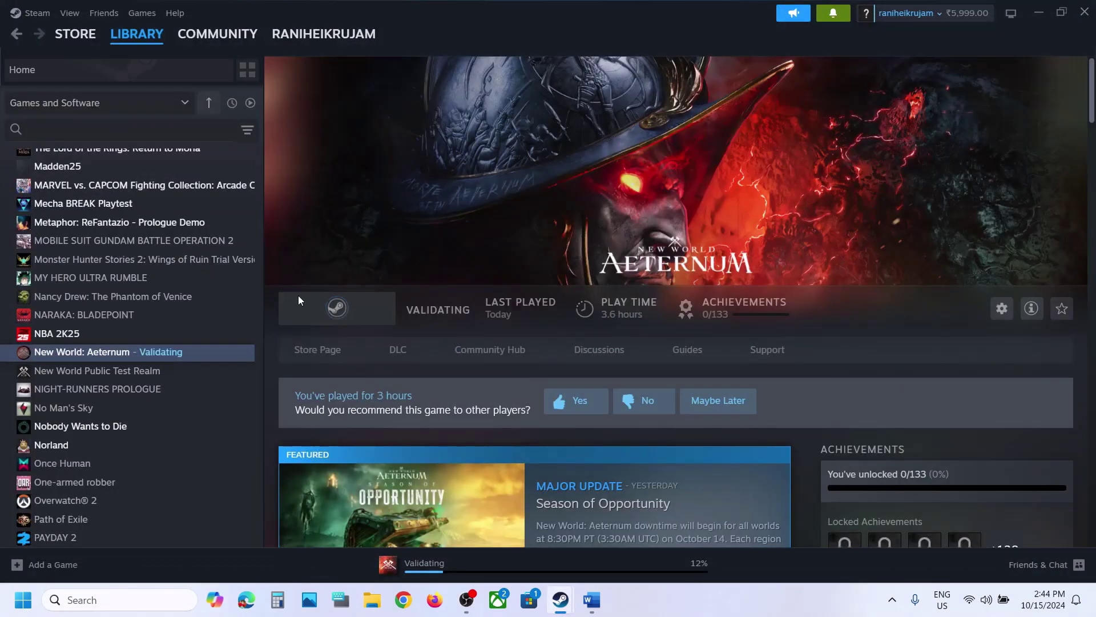
Switch to Word and highlight Step 4's "Rename the folders located here" and the start of its first folder path.
left_click(591, 600)
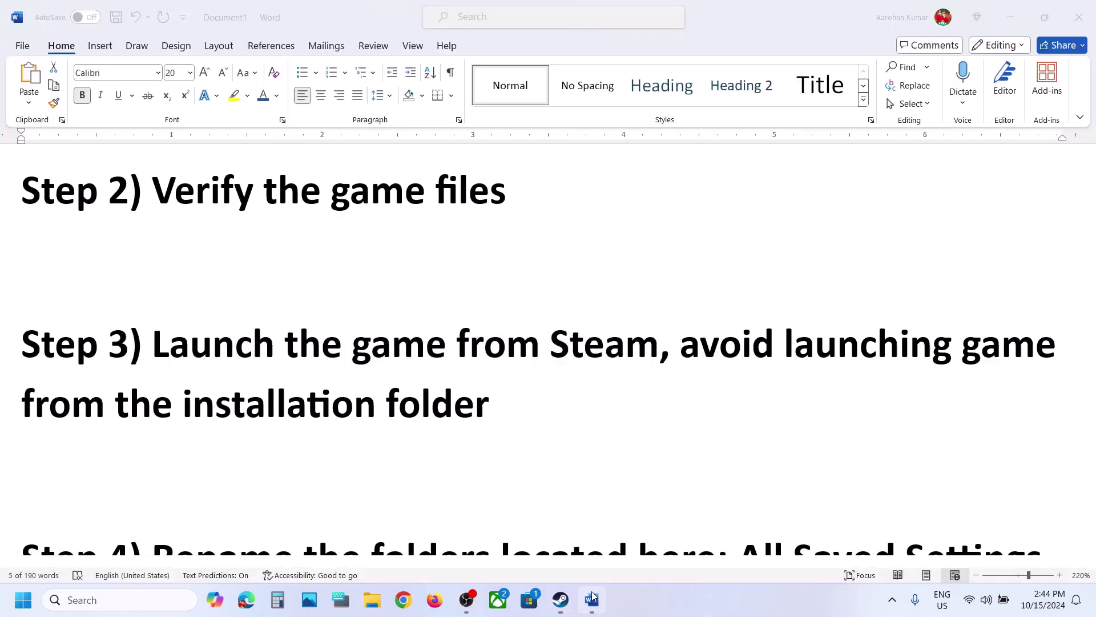
scroll(483, 394, "down", 2)
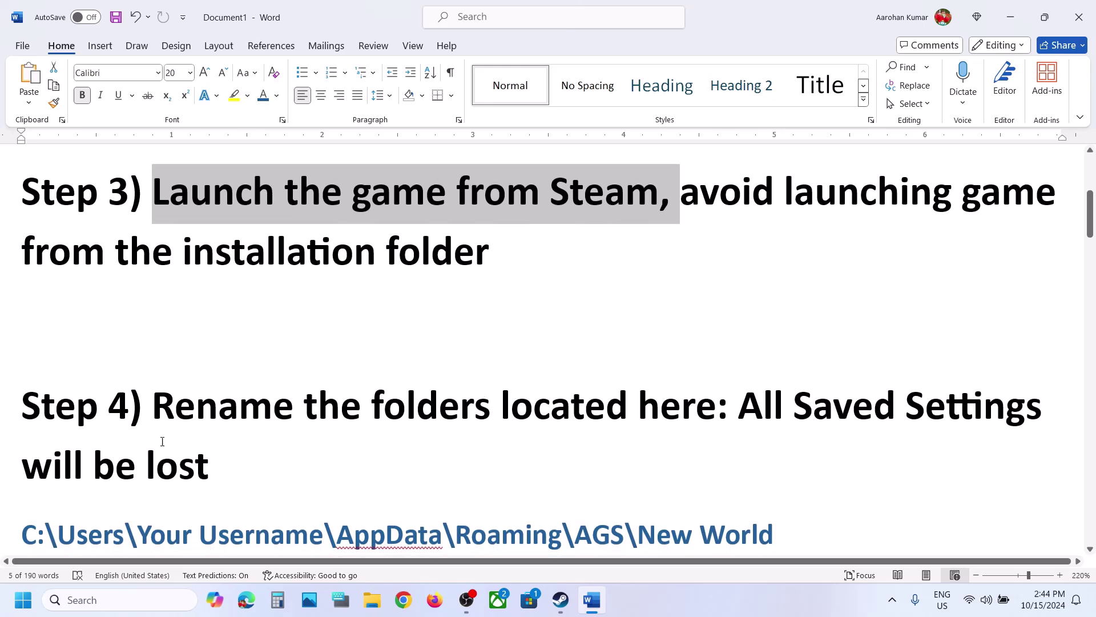
left_click_drag(172, 403, 713, 406)
scroll(669, 431, "down", 3)
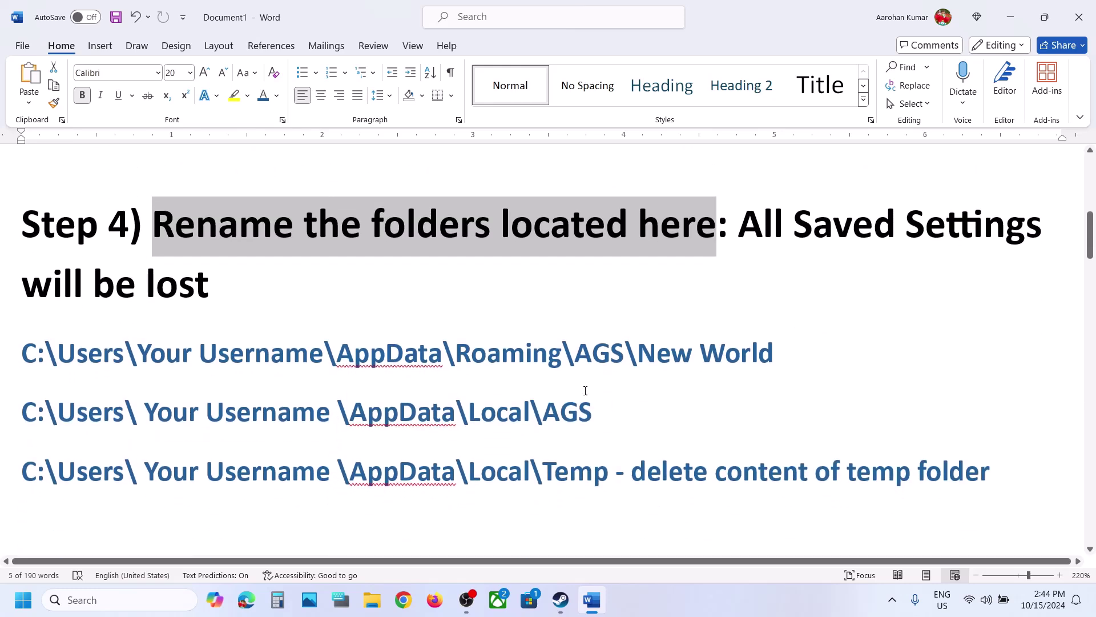
left_click_drag(215, 346, 23, 353)
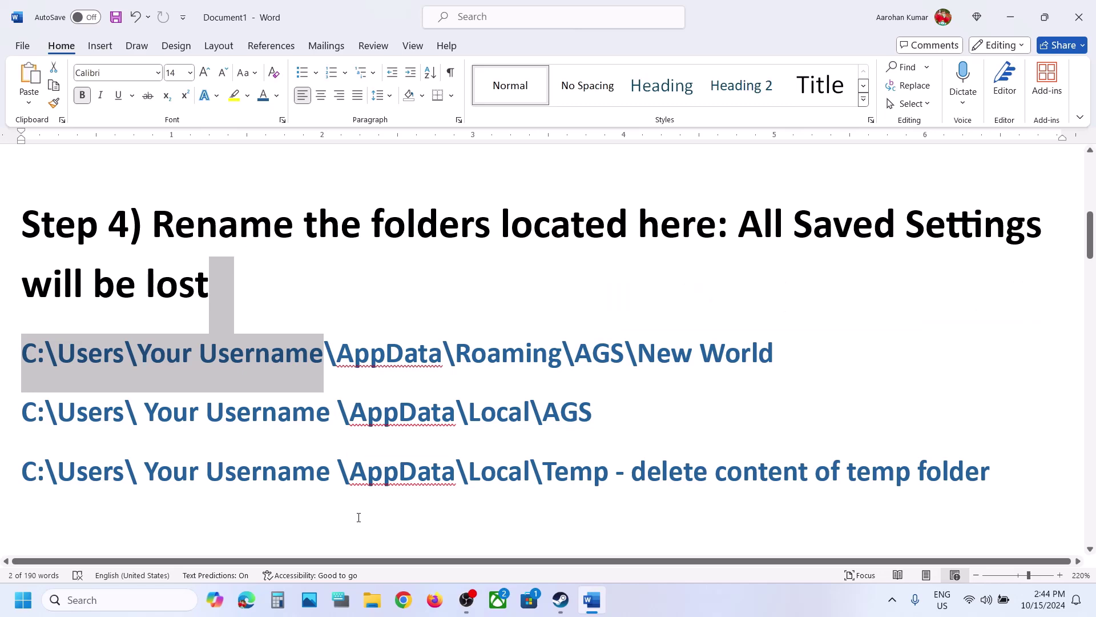
Highlight the Roaming and Local AGS folder paths and the "All Saved Settings will be lost" warning in Step 4.
left_click(372, 600)
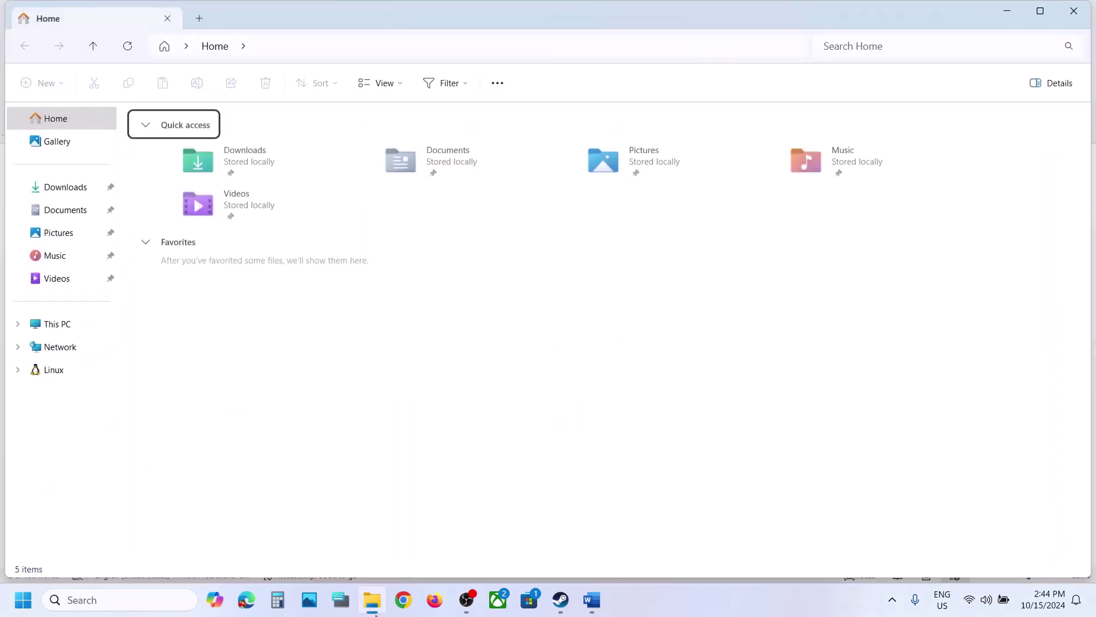
left_click(372, 600)
left_click(546, 345)
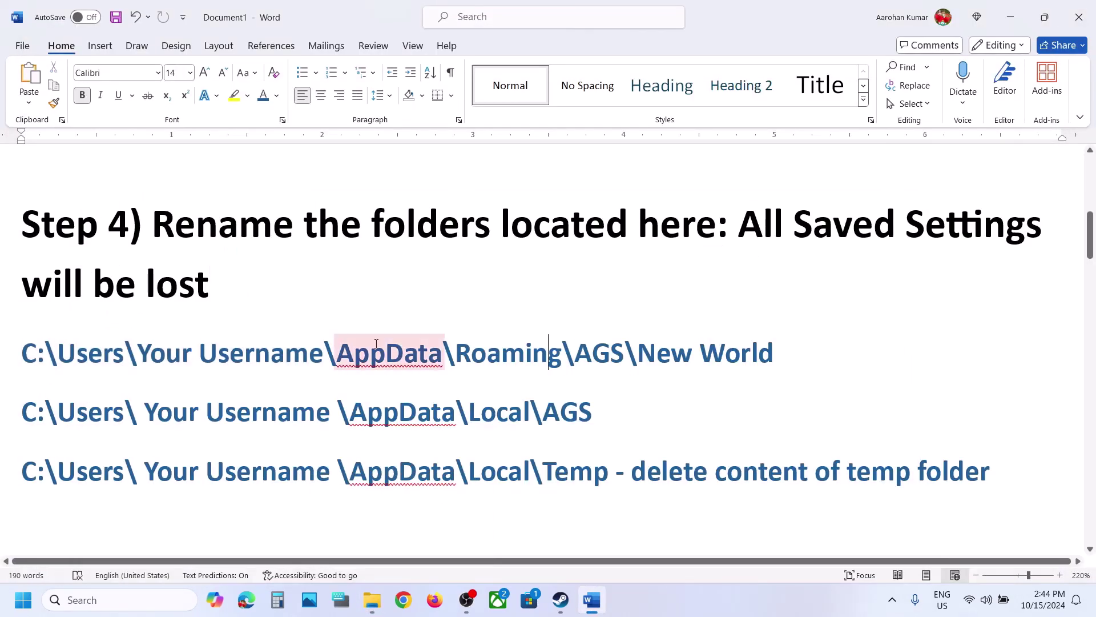
left_click_drag(389, 353, 606, 422)
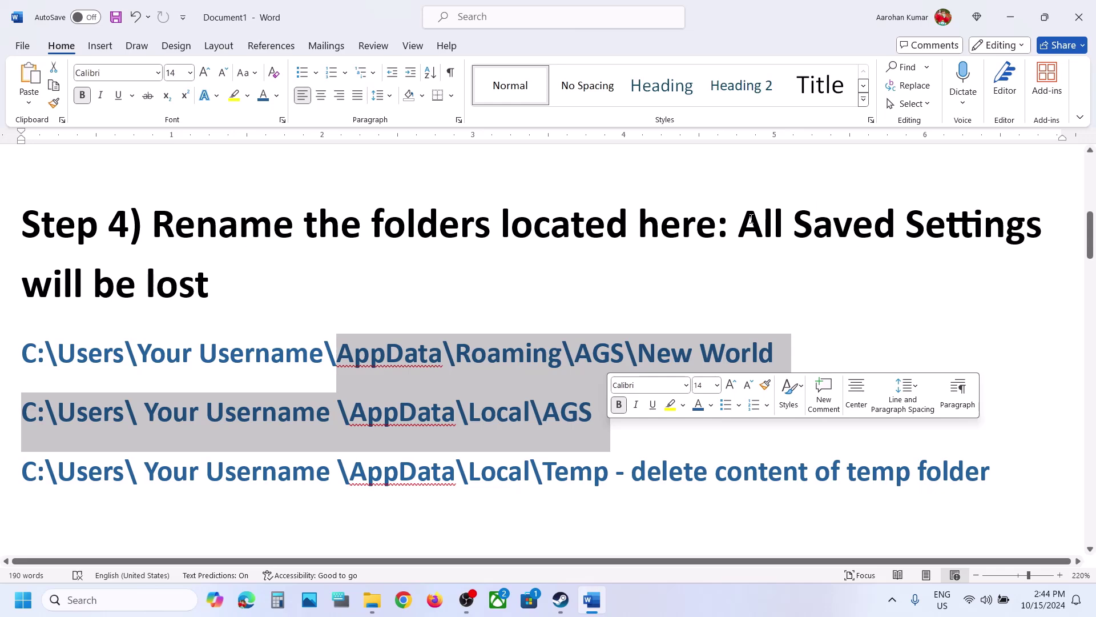
left_click_drag(751, 218, 246, 299)
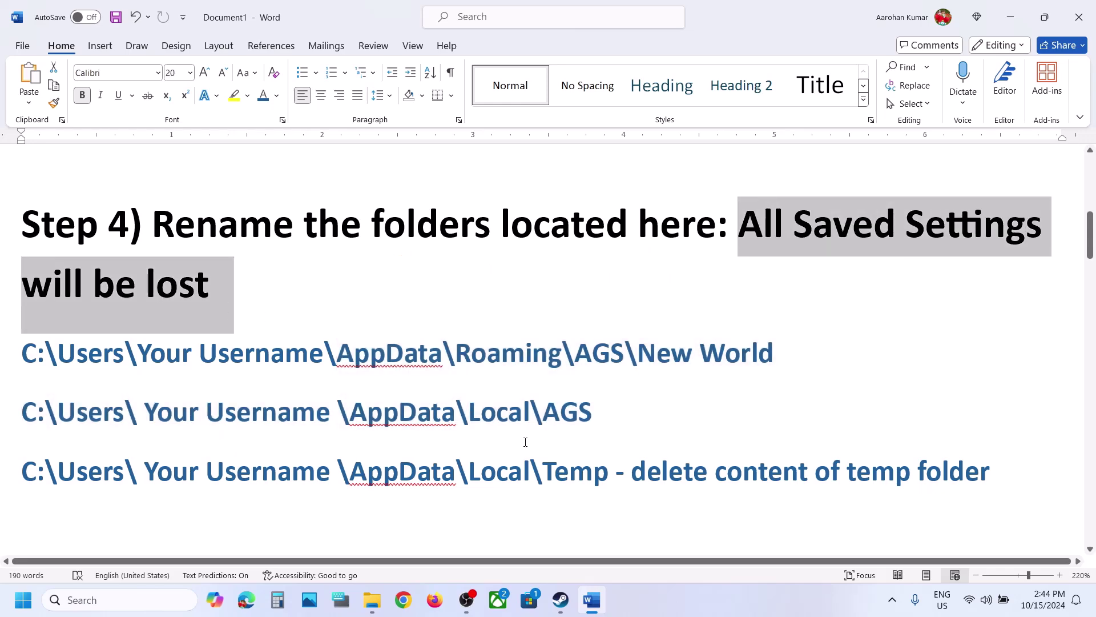
Switch to File Explorer and open the user's profile folder inside C:\Users.
left_click(372, 599)
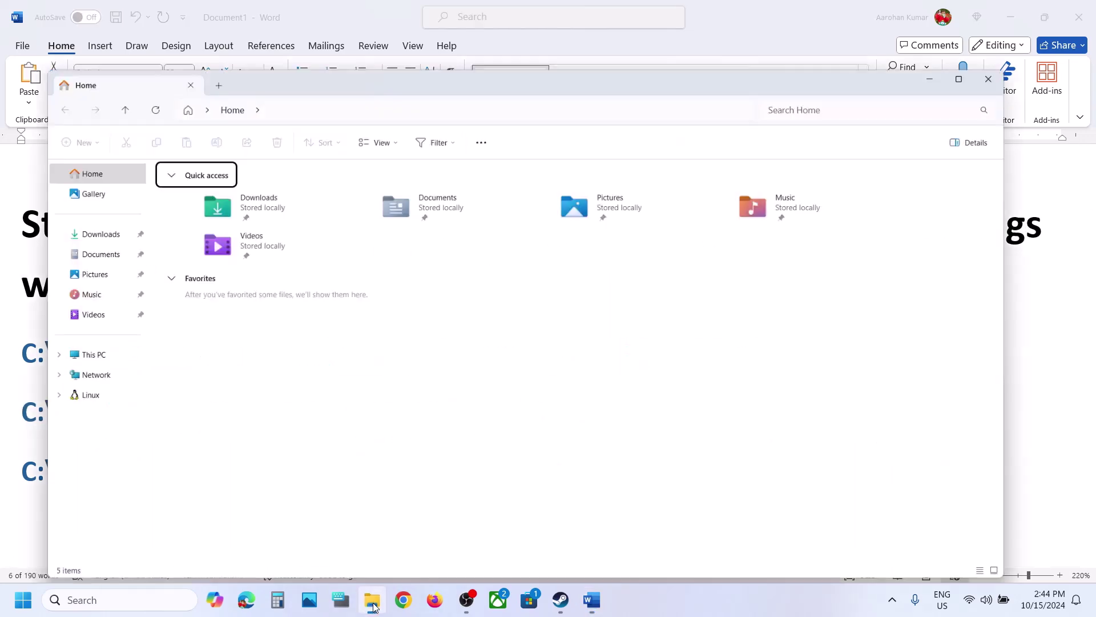
left_click(57, 324)
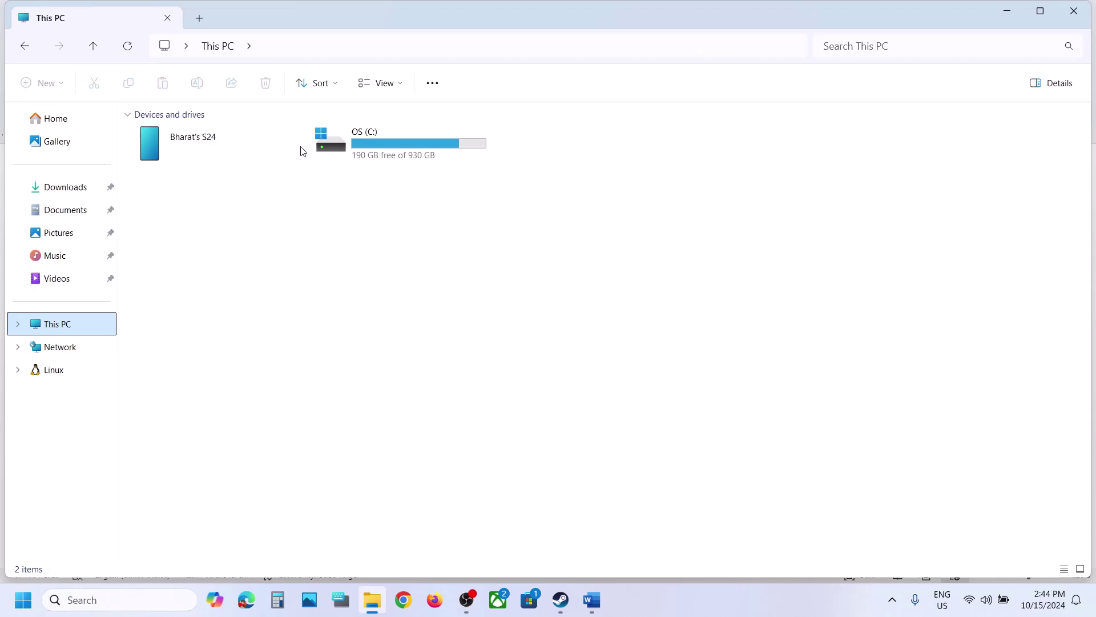
double_click(392, 157)
scroll(212, 370, "down", 3)
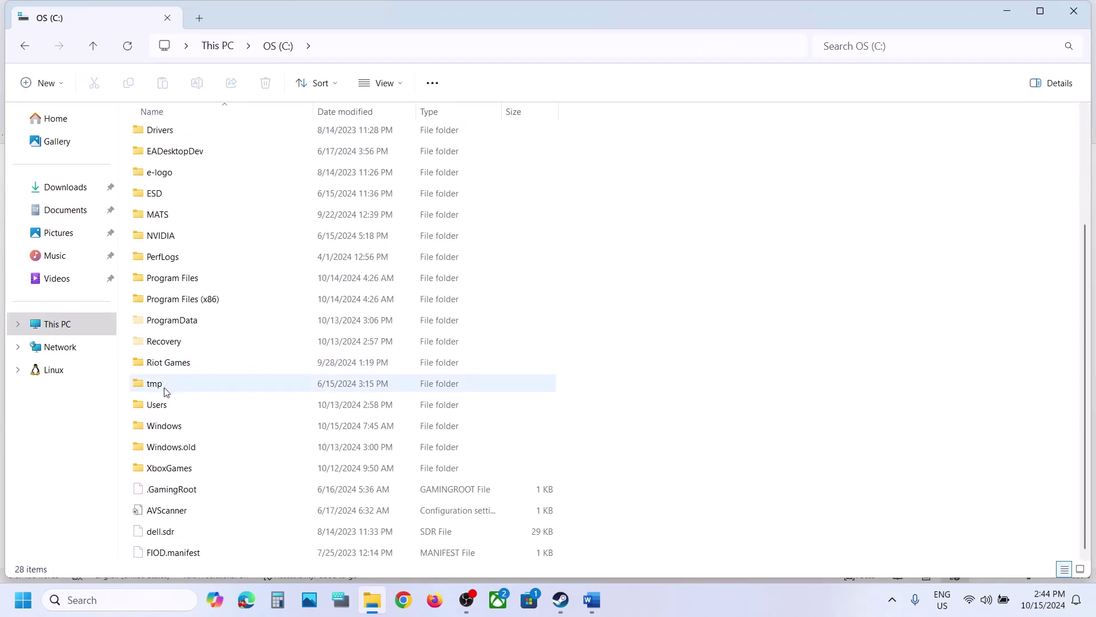
double_click(164, 406)
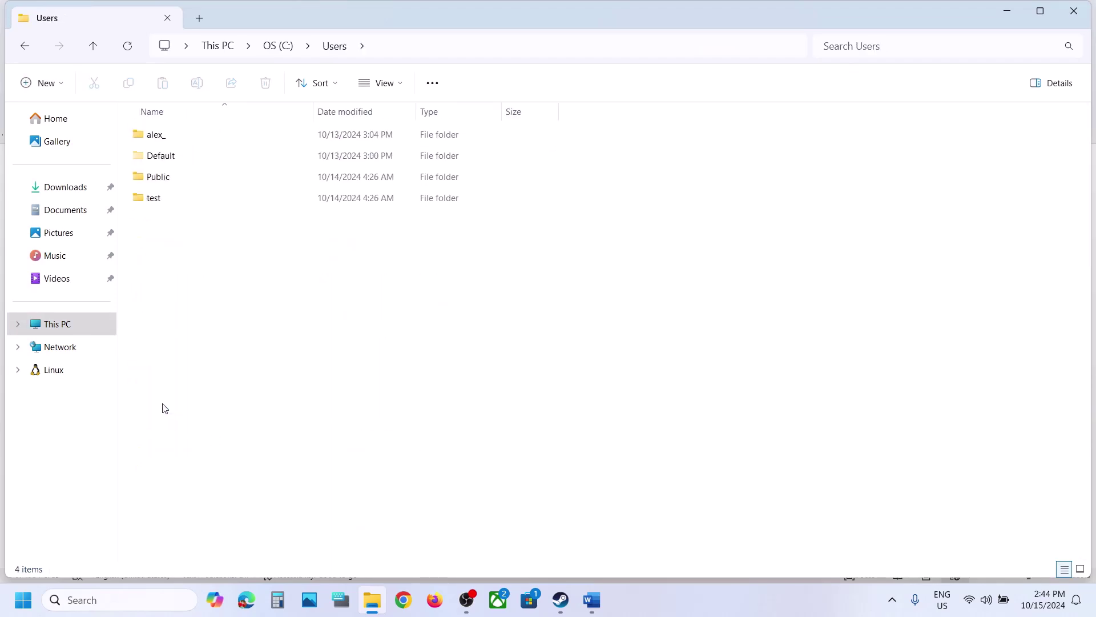
double_click(159, 135)
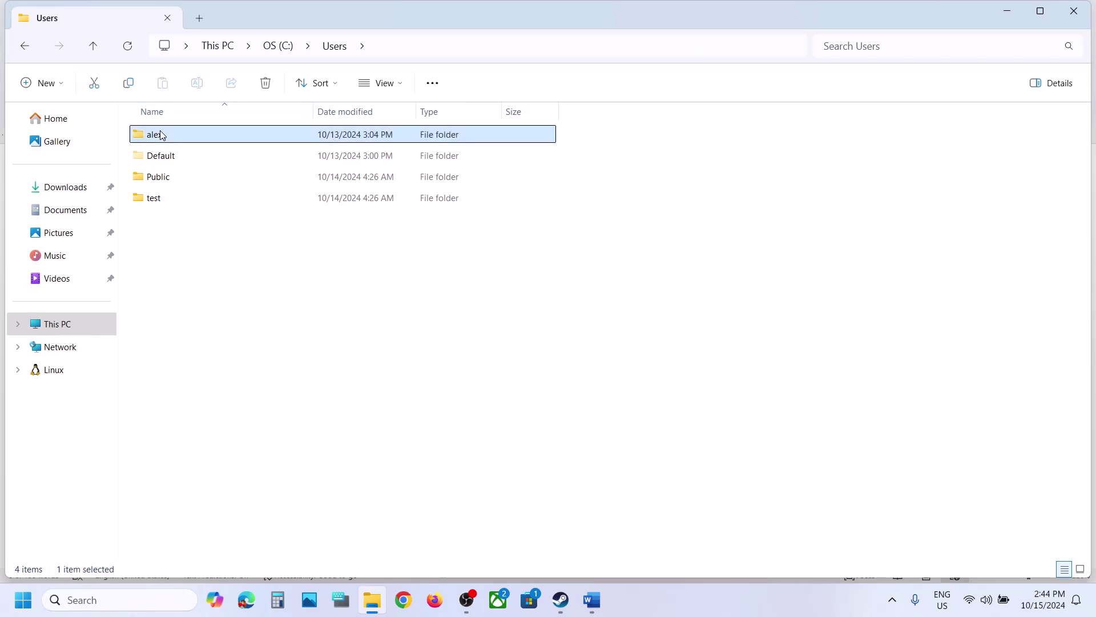
Check that the display of hidden items is enabled, and open the AppData folder.
left_click(163, 260)
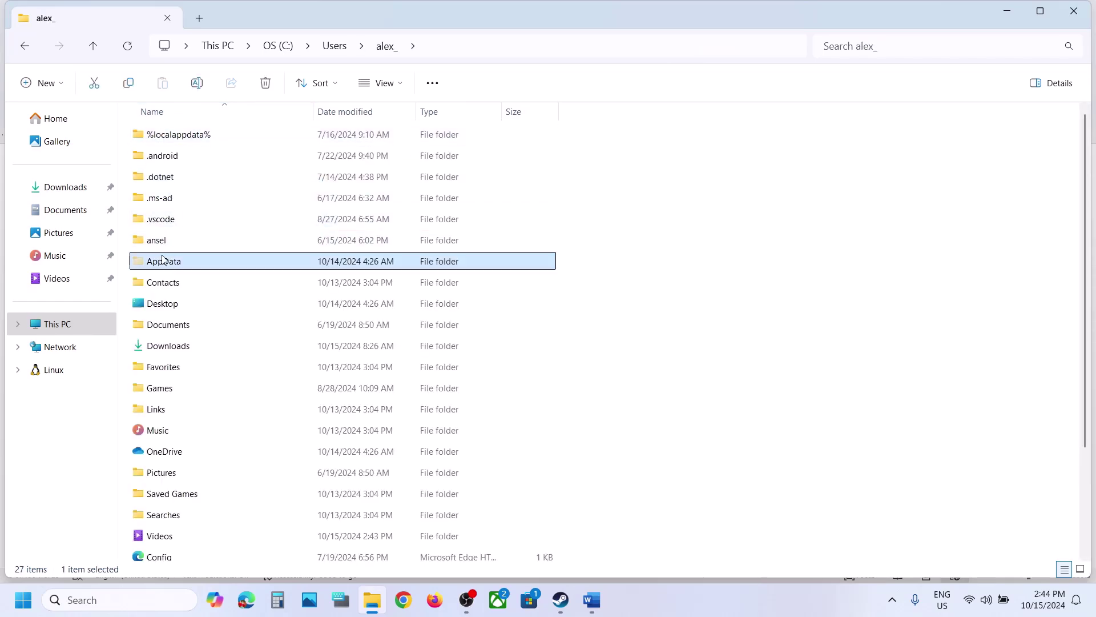
left_click(402, 84)
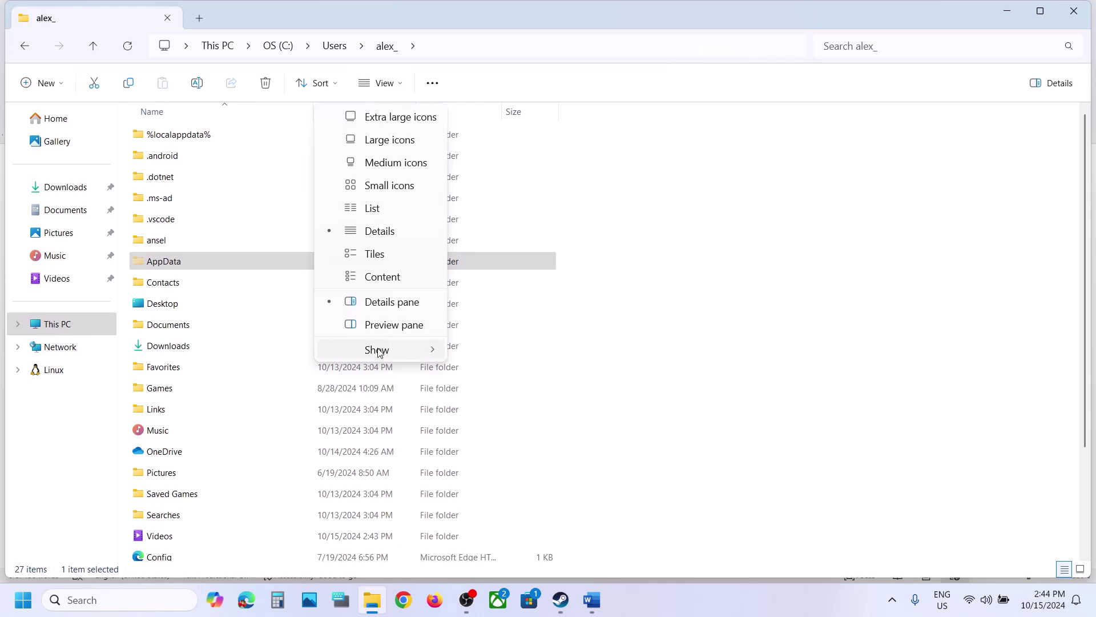
mouse_move(409, 351)
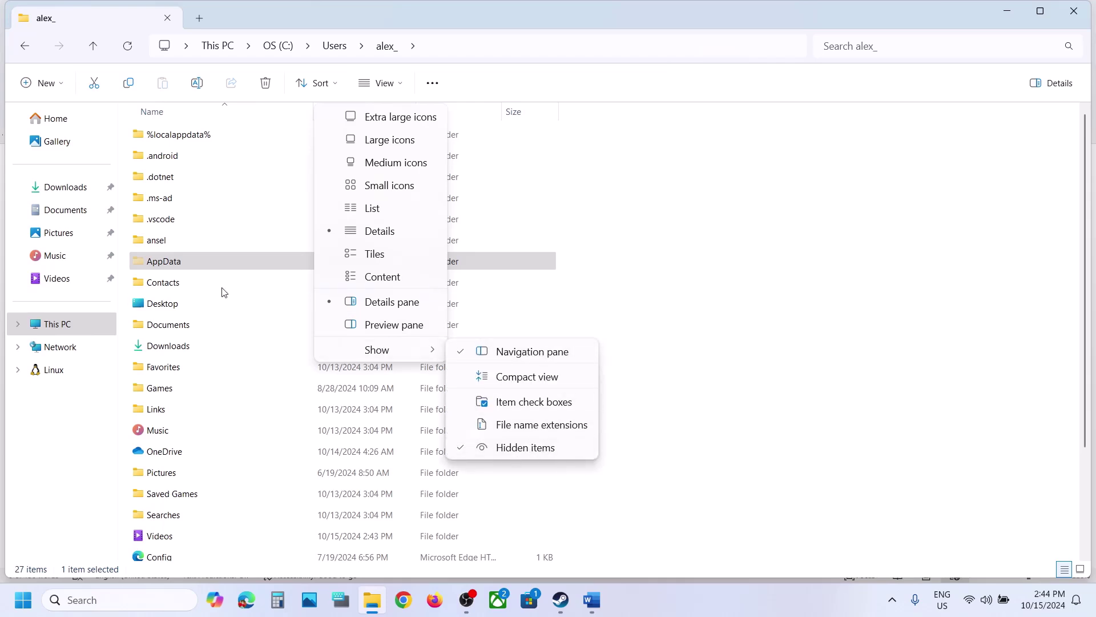
left_click(207, 270)
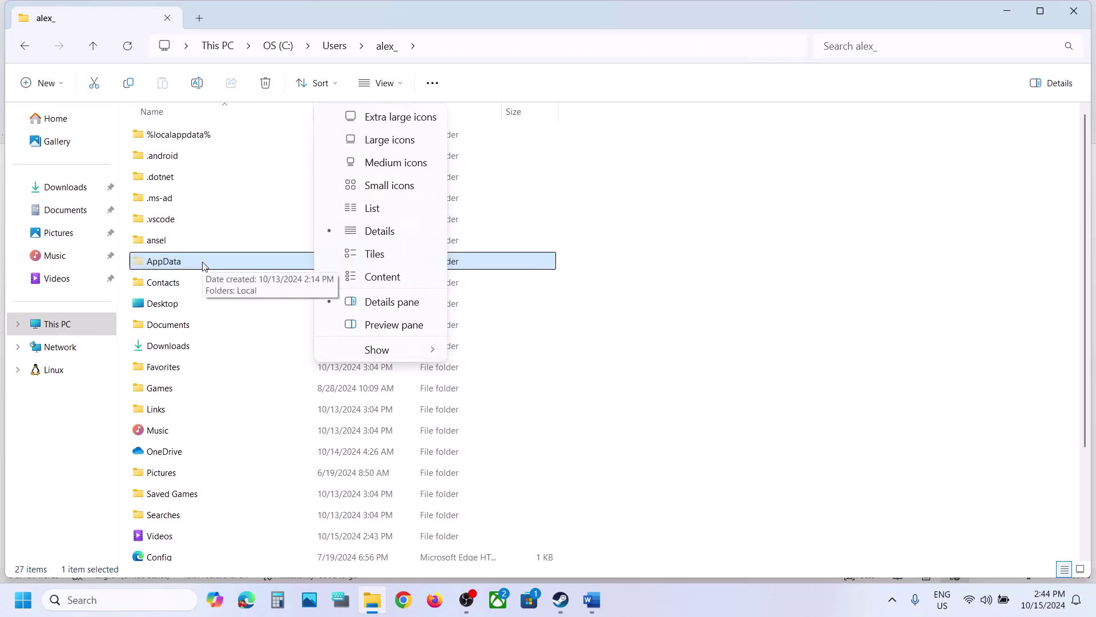
double_click(219, 263)
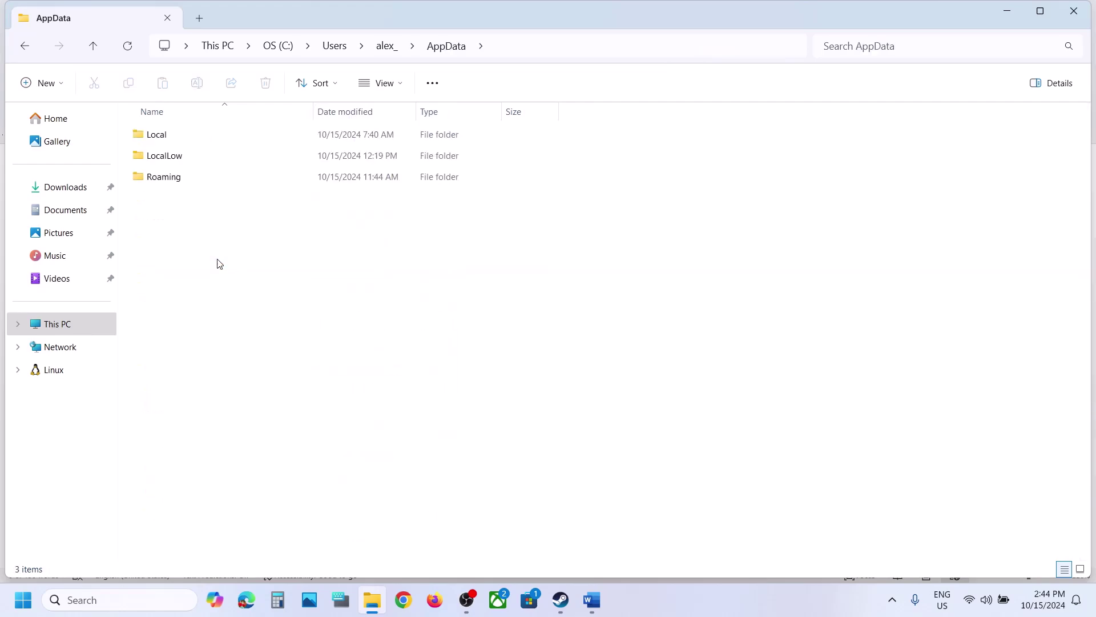
Check the Step 4 folder paths in Word, minimize the document, and open Roaming\AGS within AppData.
left_click(597, 595)
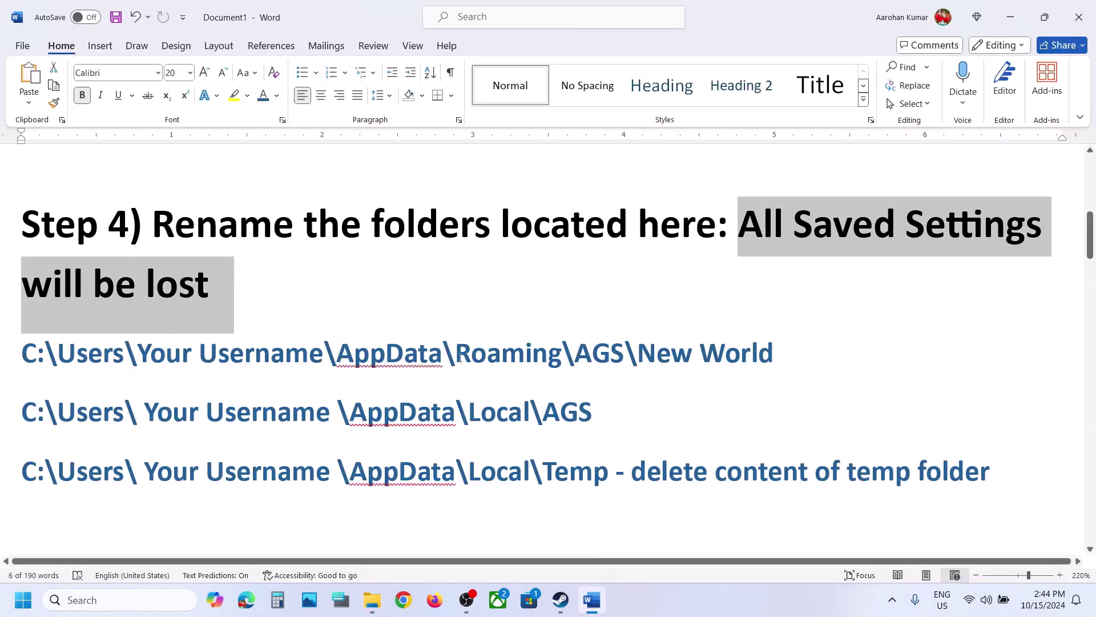
left_click(1010, 17)
double_click(232, 171)
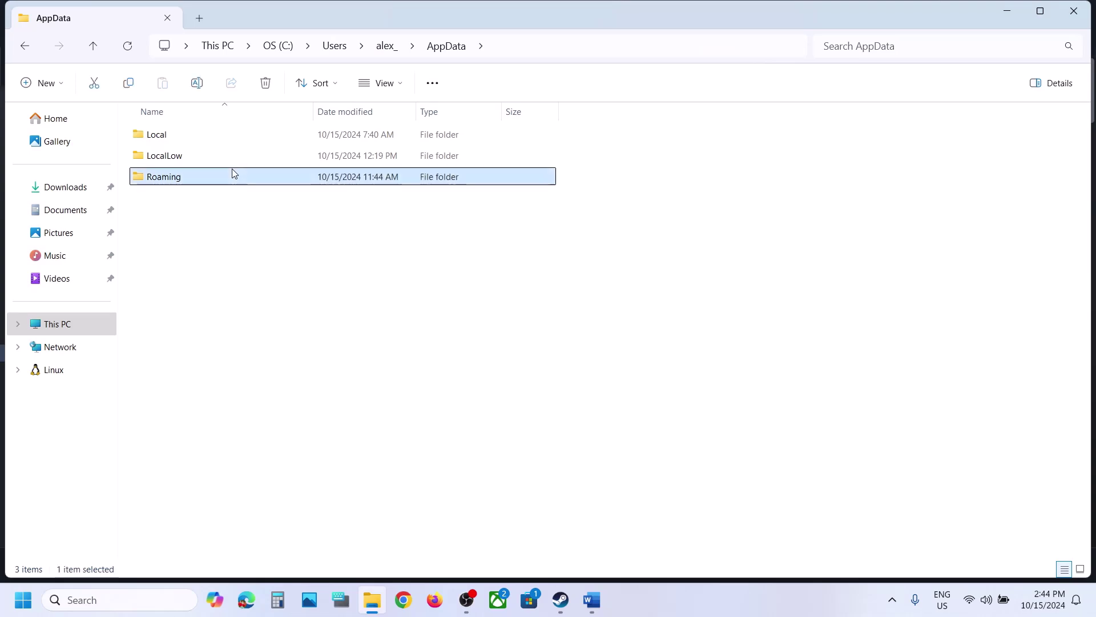
double_click(161, 226)
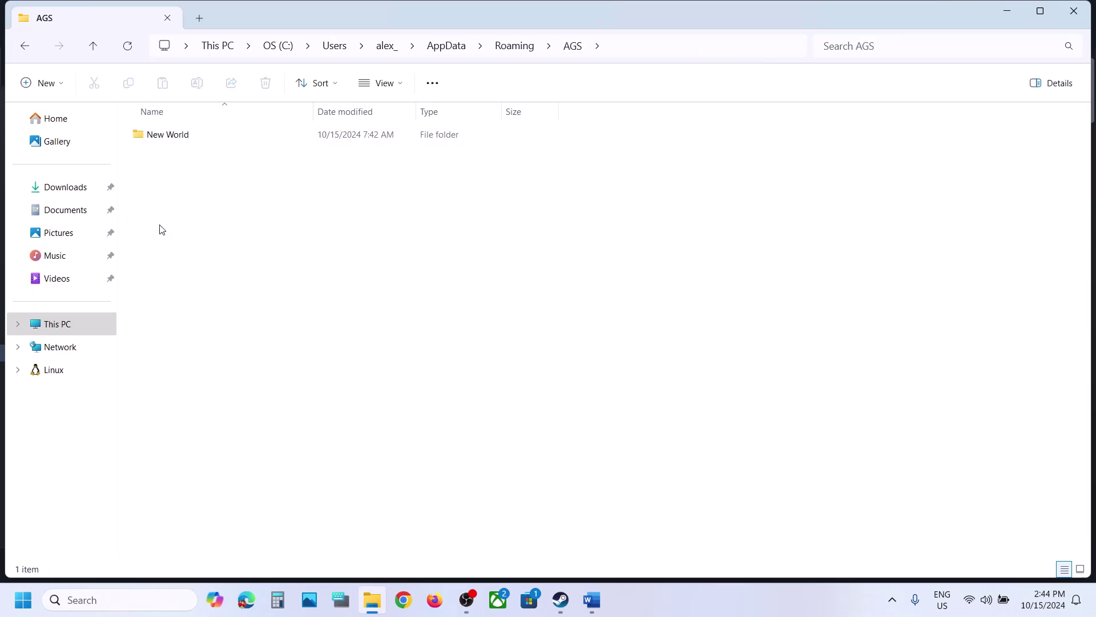
Rename the New World folder in Roaming\AGS to New World.old.
left_click(180, 134)
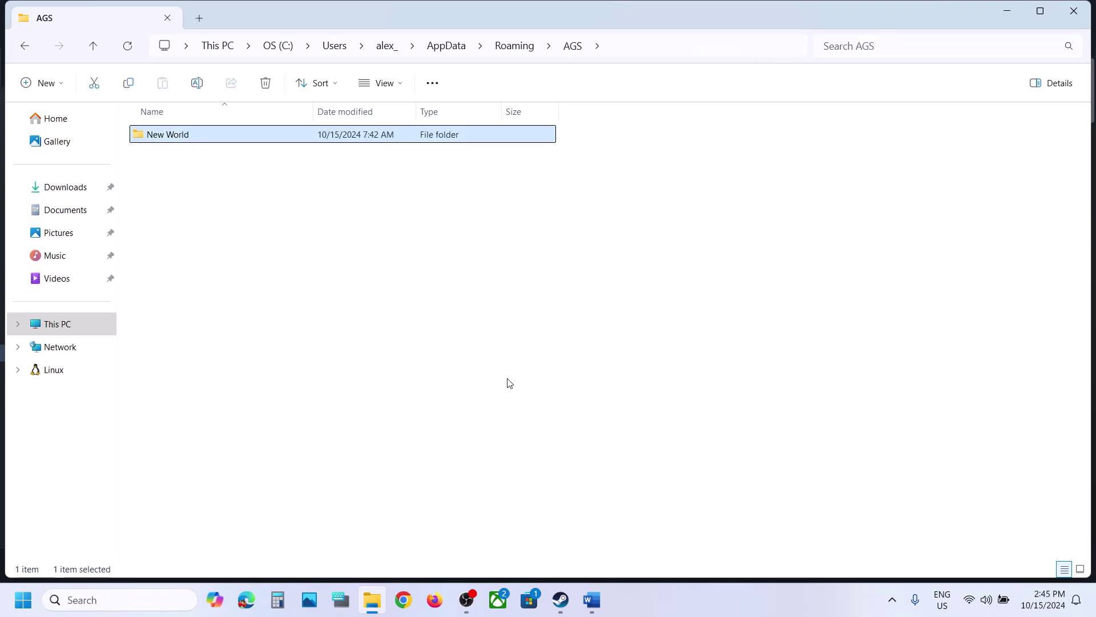
left_click(592, 600)
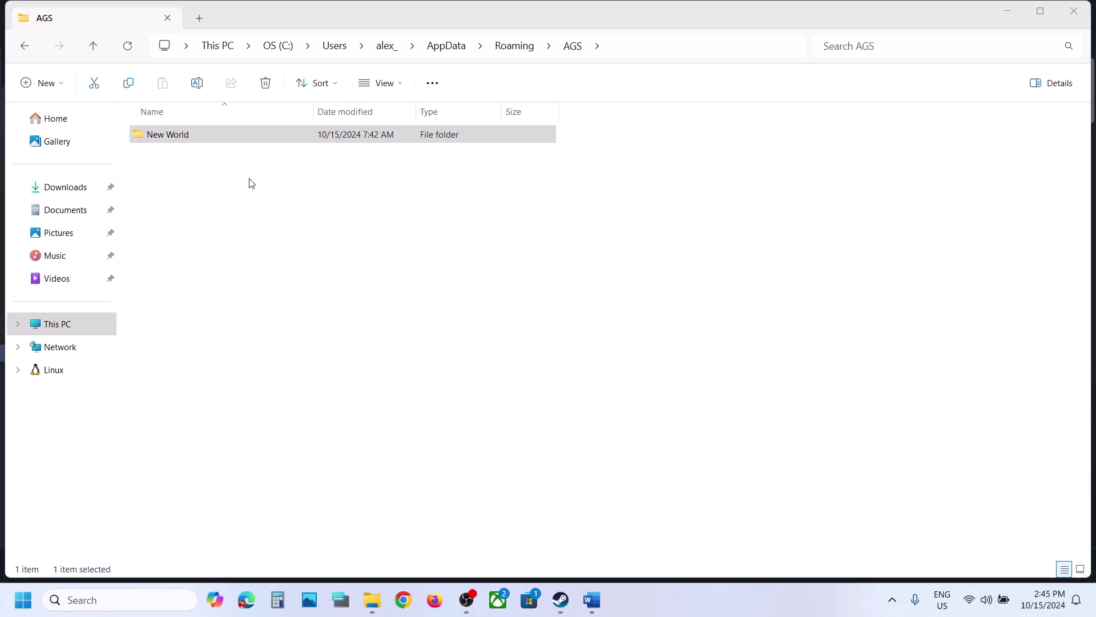
left_click(177, 137)
right_click(177, 137)
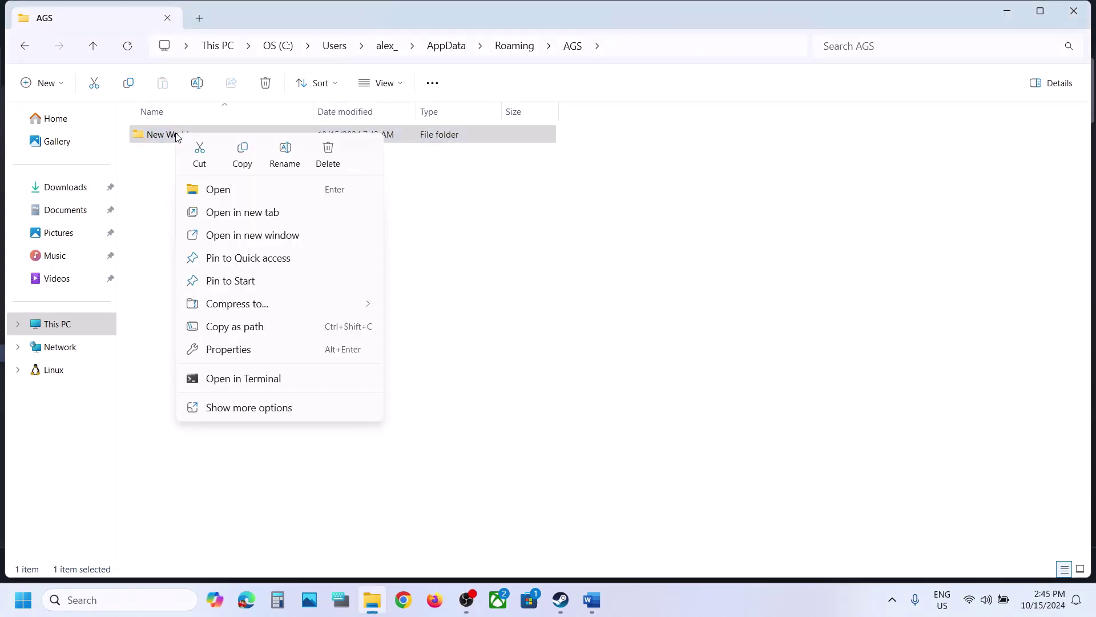
left_click(290, 152)
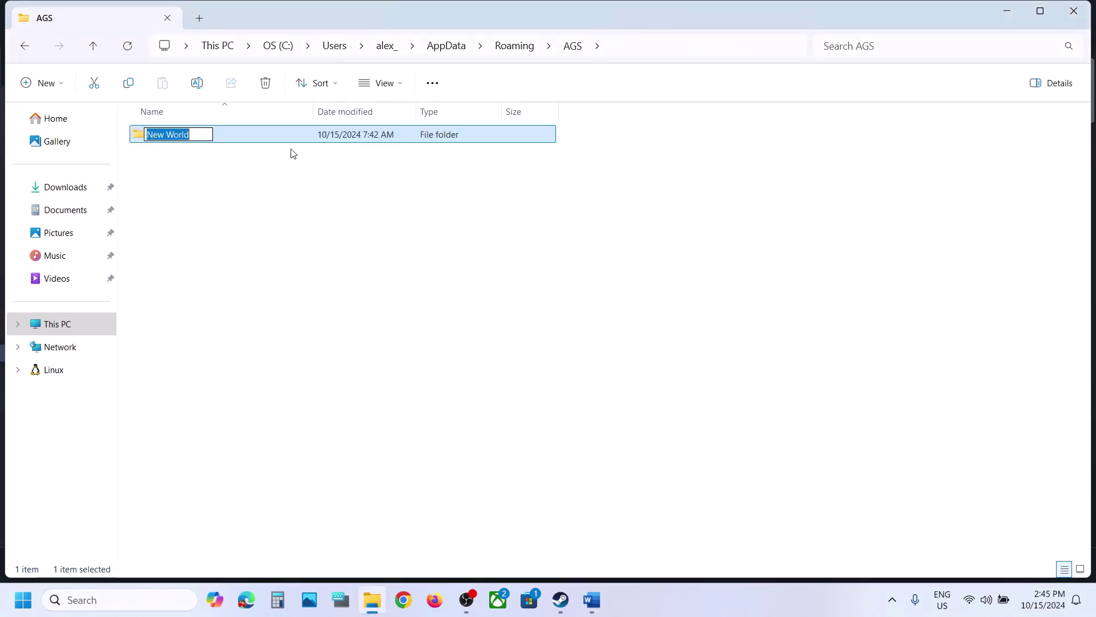
left_click(201, 134)
type(".old")
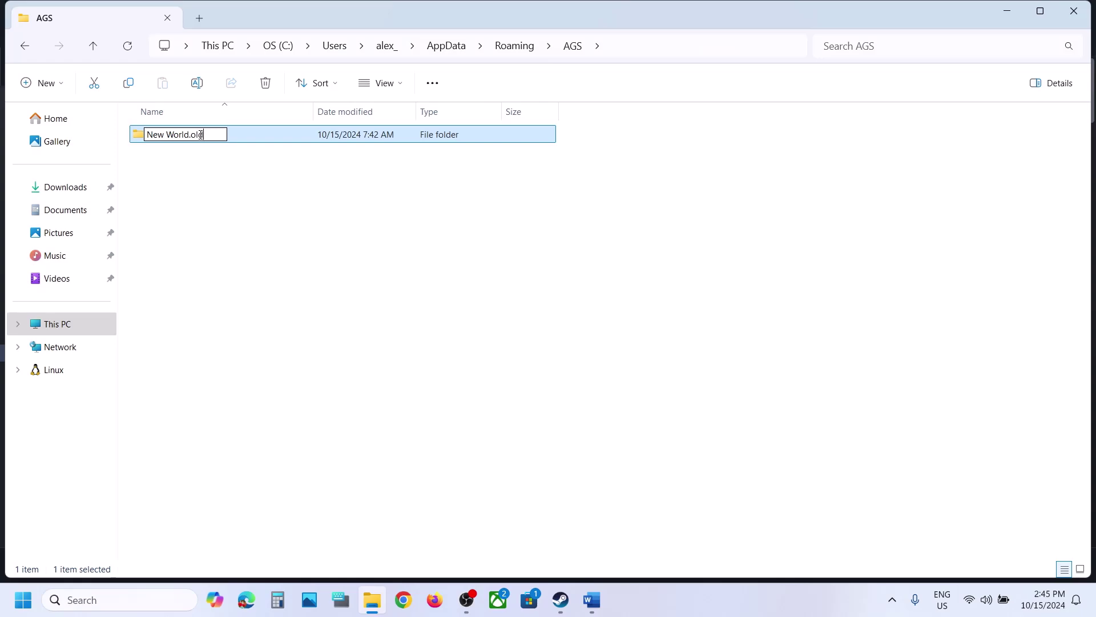
left_click(273, 228)
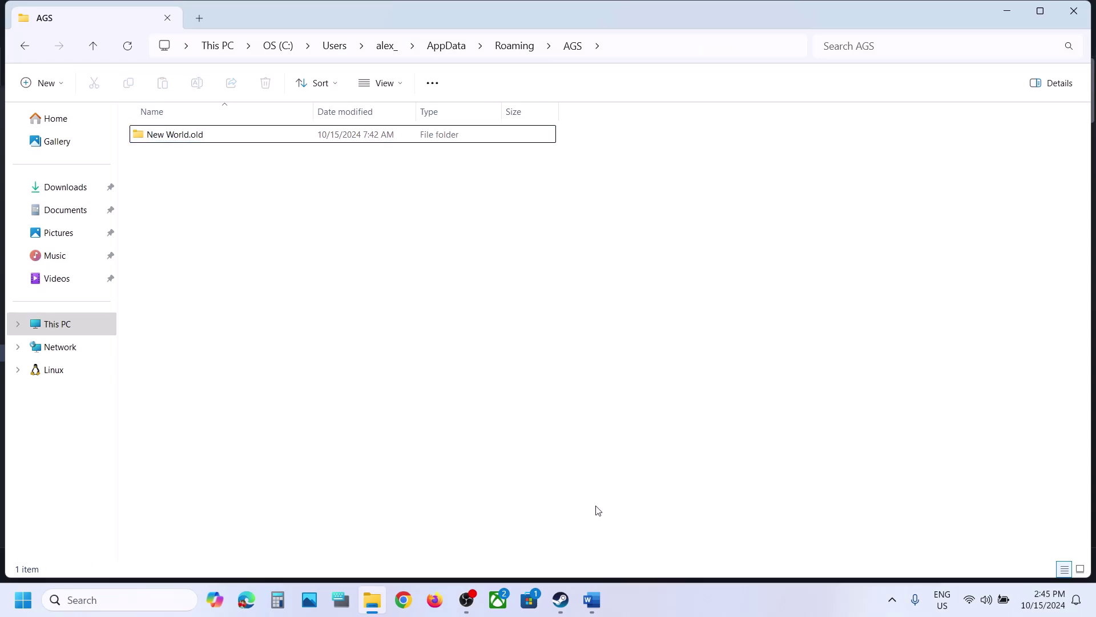
Highlight the Local\AGS path under Step 4 in Word, minimize the document, and open AppData\Local\AGS in File Explorer.
left_click(591, 600)
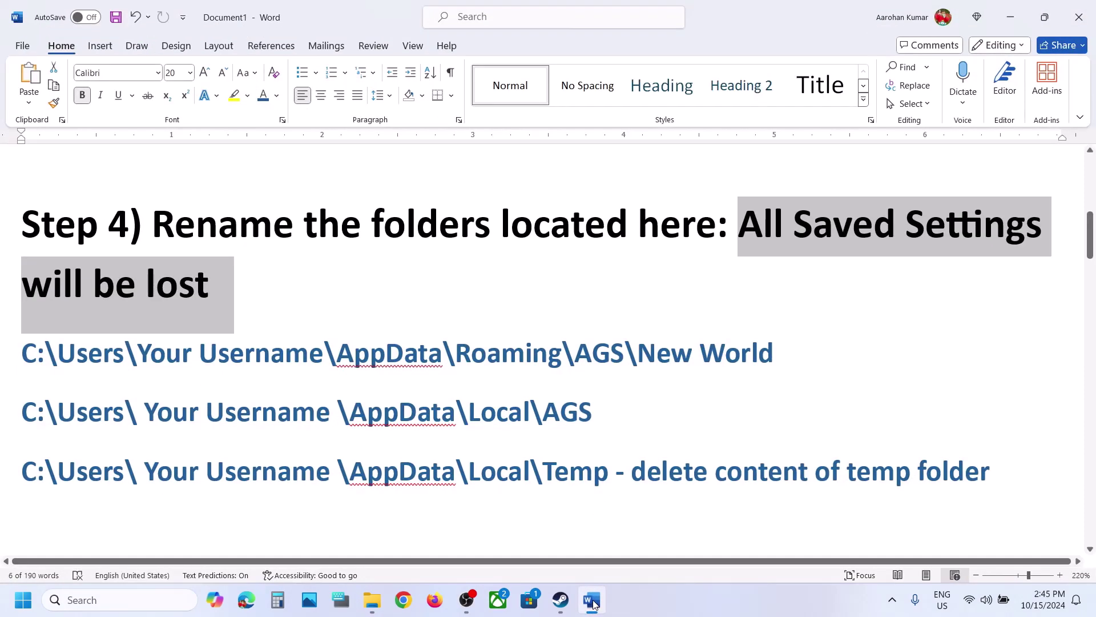
left_click_drag(152, 415, 609, 421)
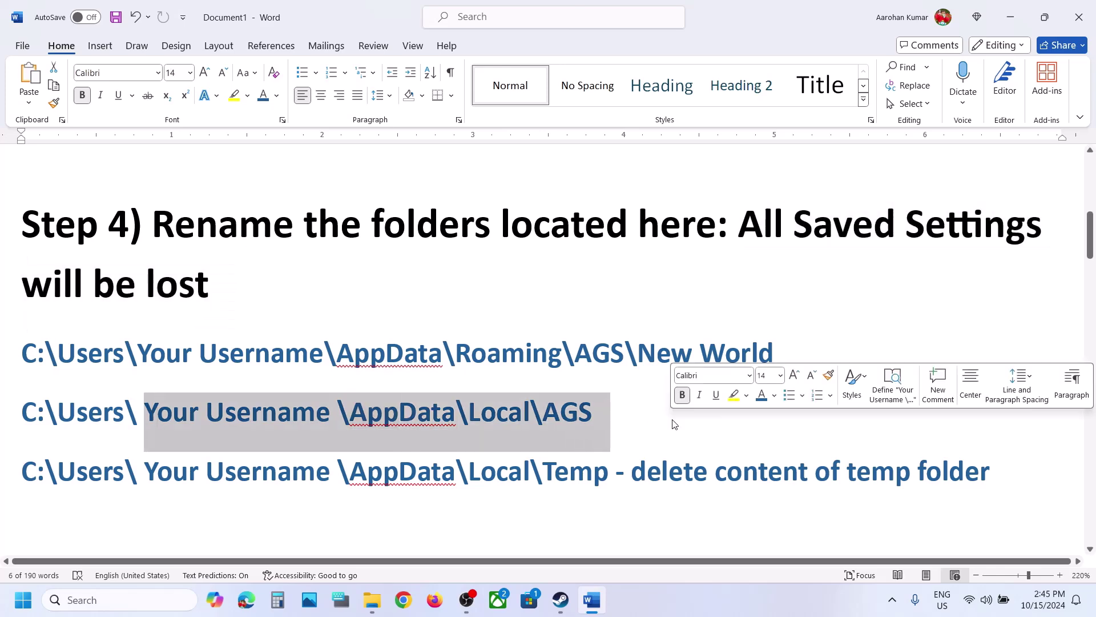
left_click(1011, 17)
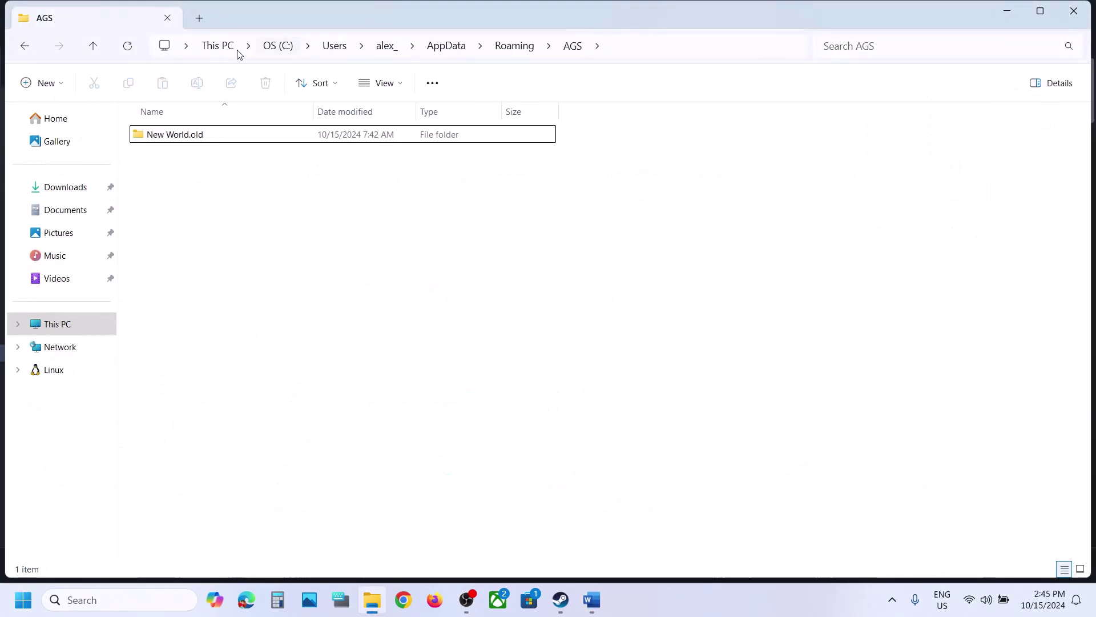
left_click(93, 46)
left_click(93, 46)
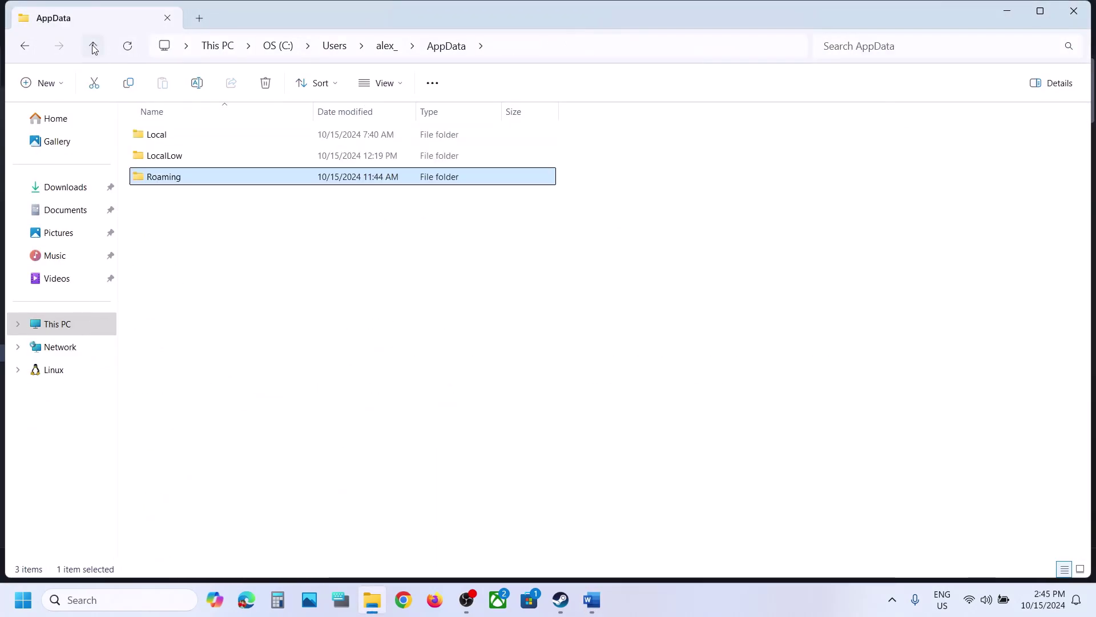
double_click(204, 135)
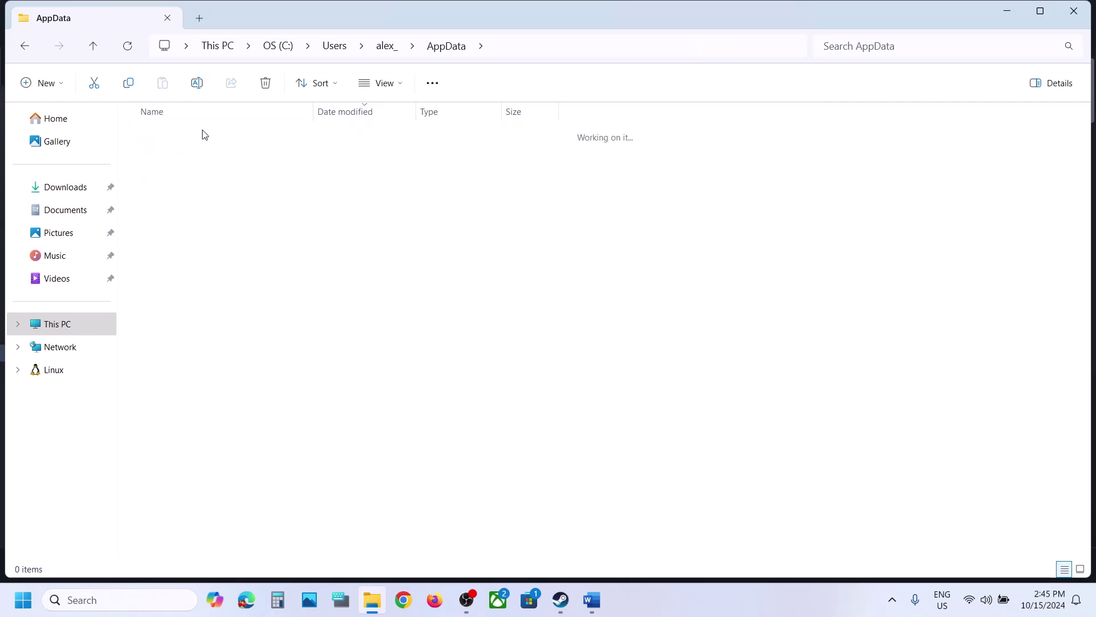
left_click(161, 199)
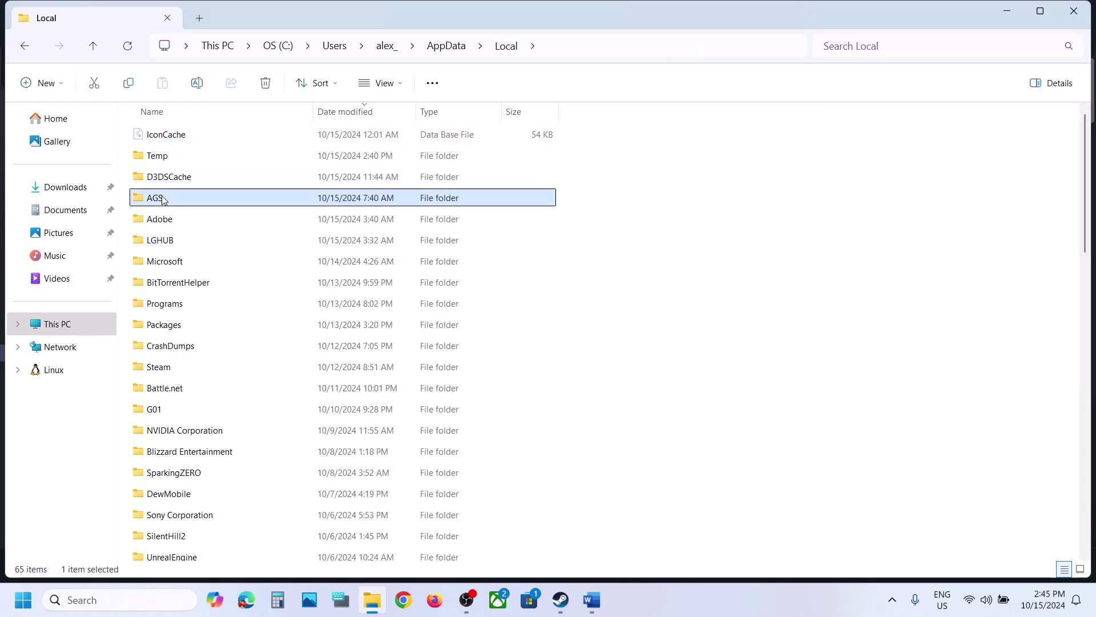
double_click(161, 197)
Rename the New World folder in Local\AGS to New World.old.
left_click(172, 140)
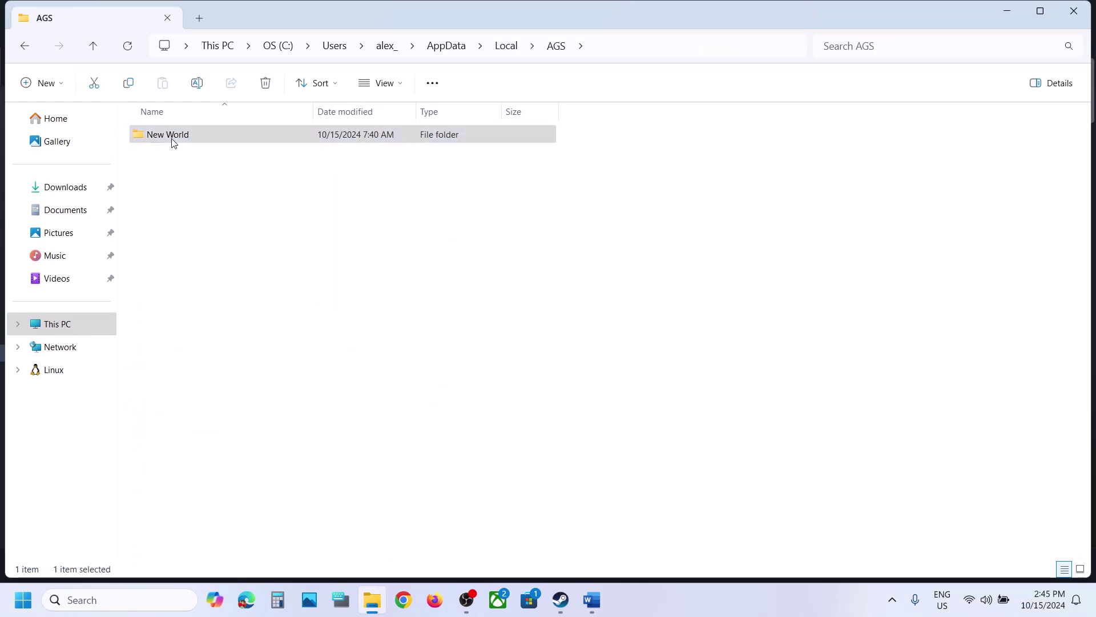
right_click(173, 143)
left_click(281, 158)
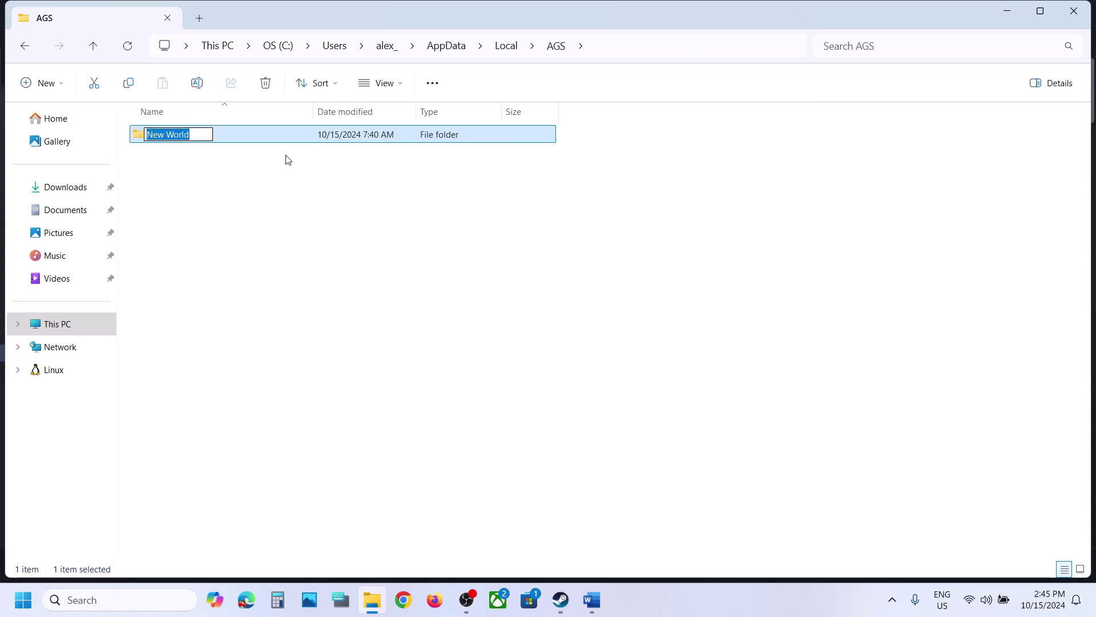
key("End")
type(".")
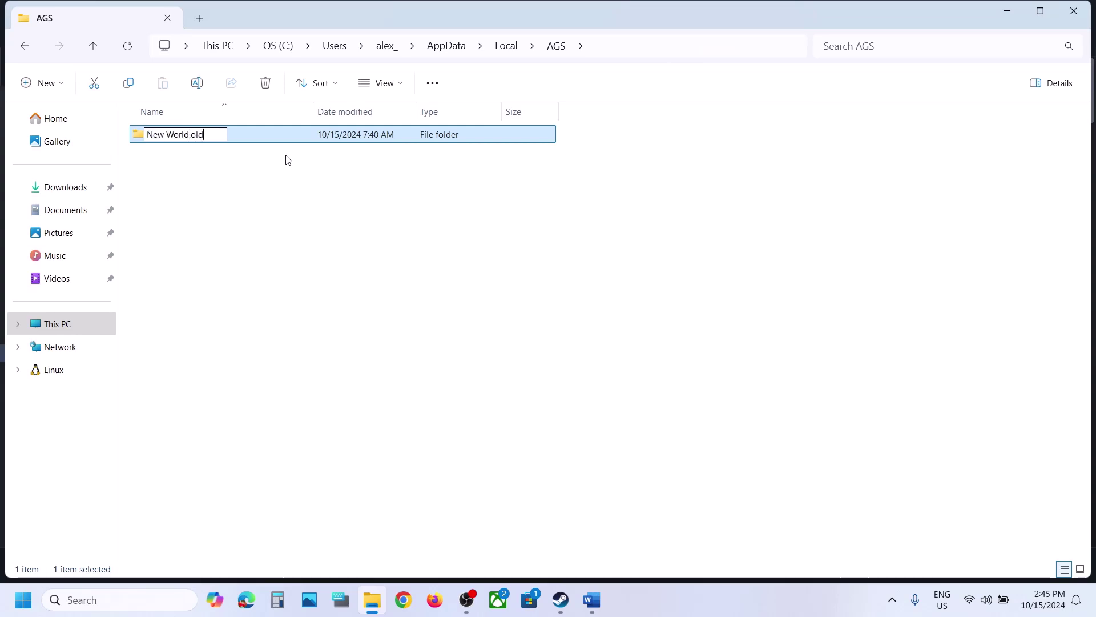
left_click(337, 276)
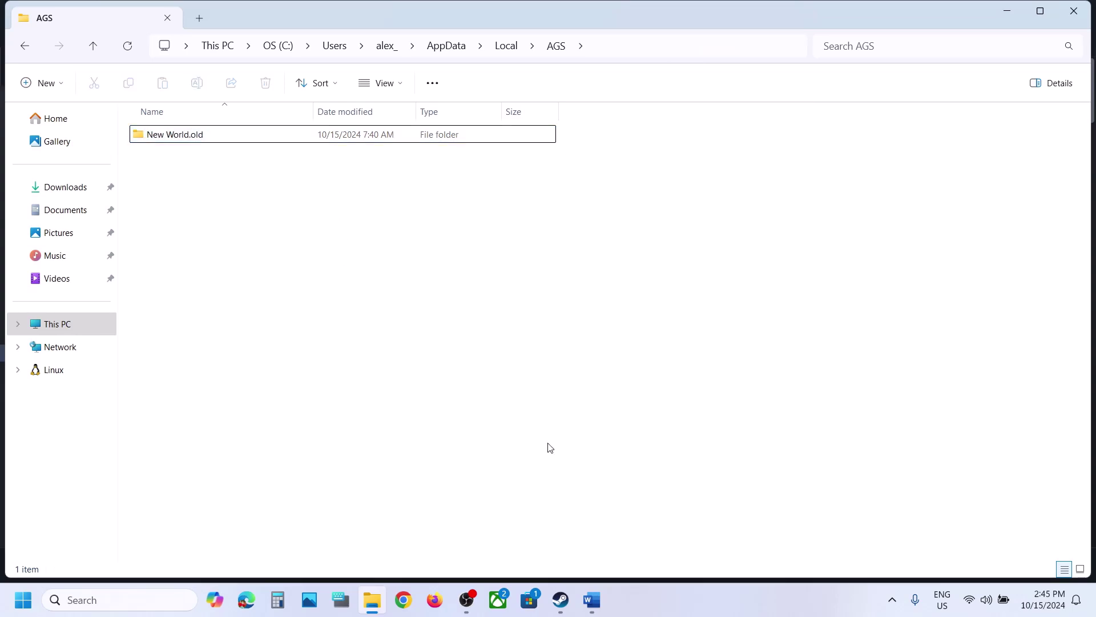
Highlight the Local\Temp path and its delete note in Word, and go to AppData\Local in File Explorer.
left_click(608, 588)
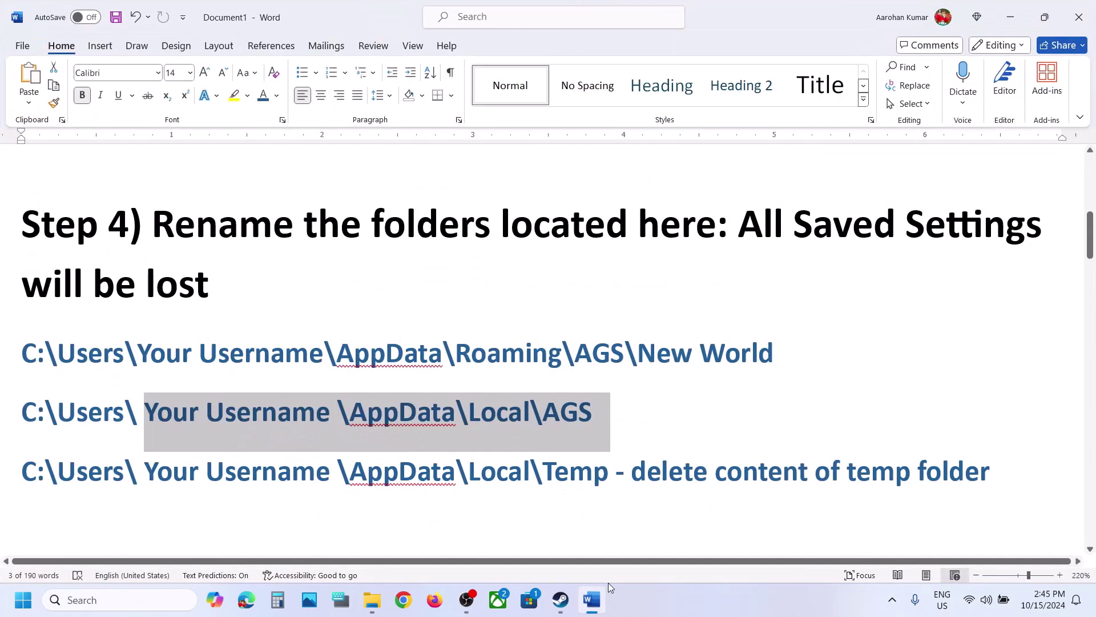
left_click_drag(1005, 474, 631, 473)
left_click_drag(224, 463, 612, 473)
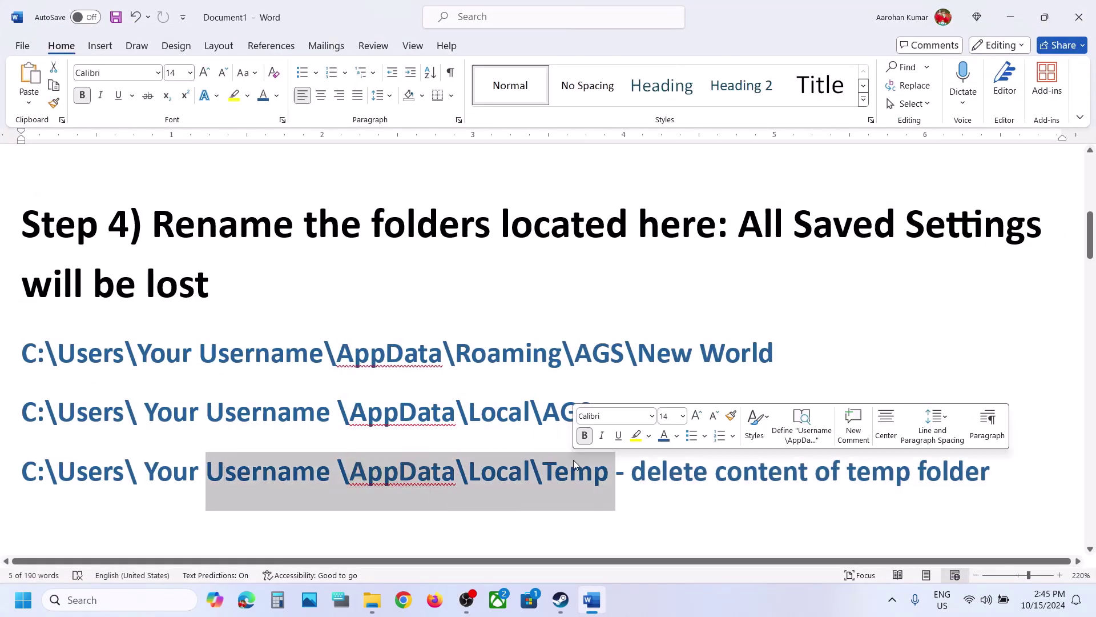
left_click(374, 600)
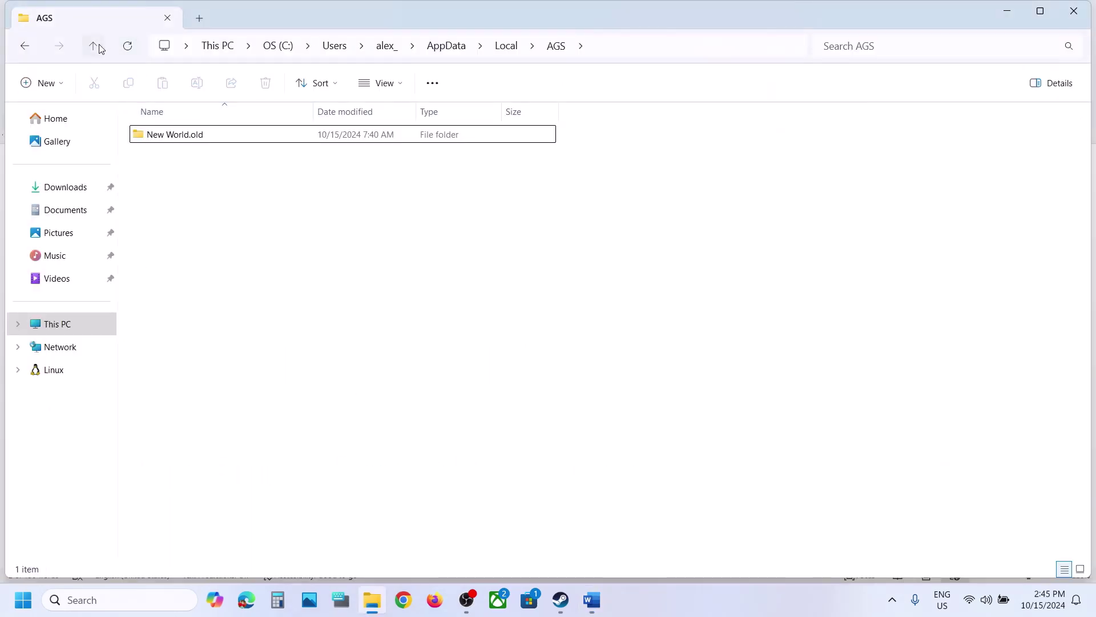
left_click(94, 46)
left_click(94, 46)
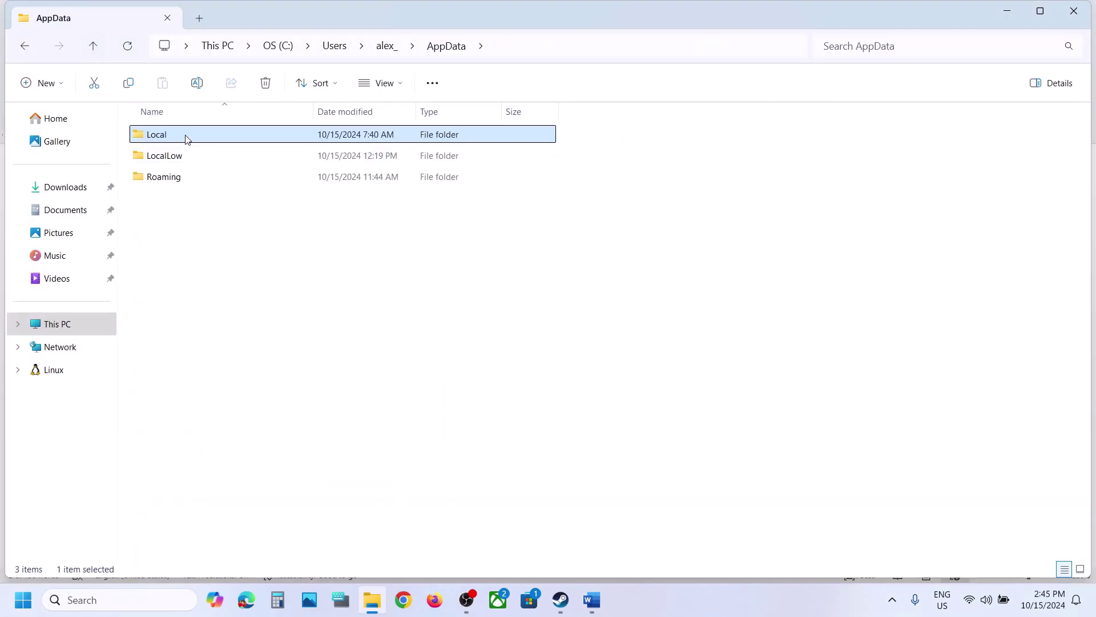
double_click(187, 137)
Try to delete the whole Temp folder inside AppData\Local.
left_click(181, 351)
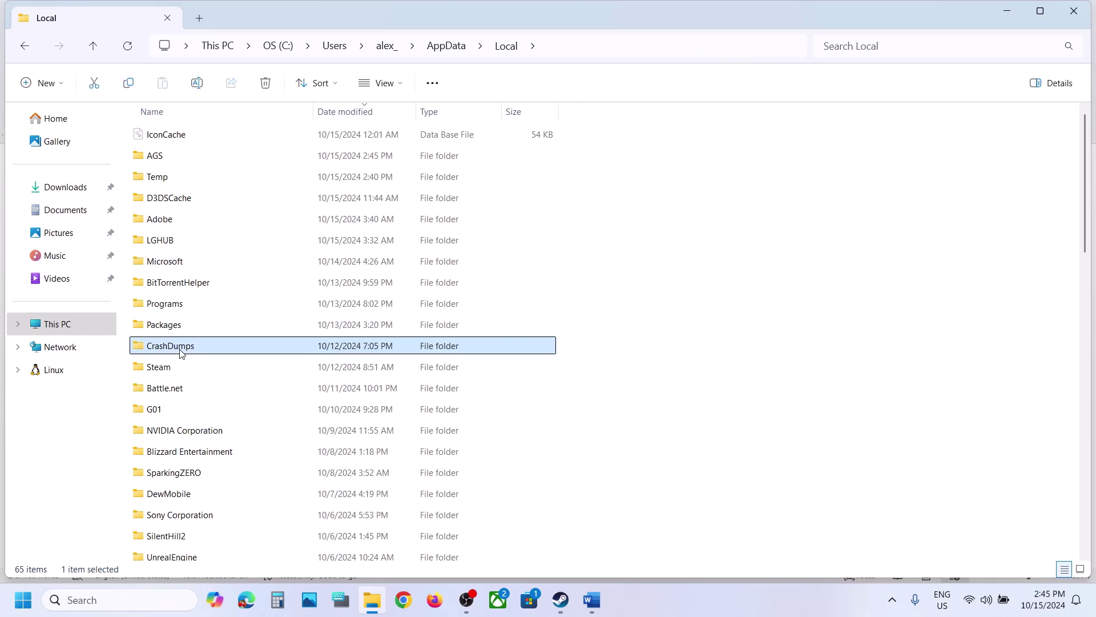
key("t")
right_click(156, 181)
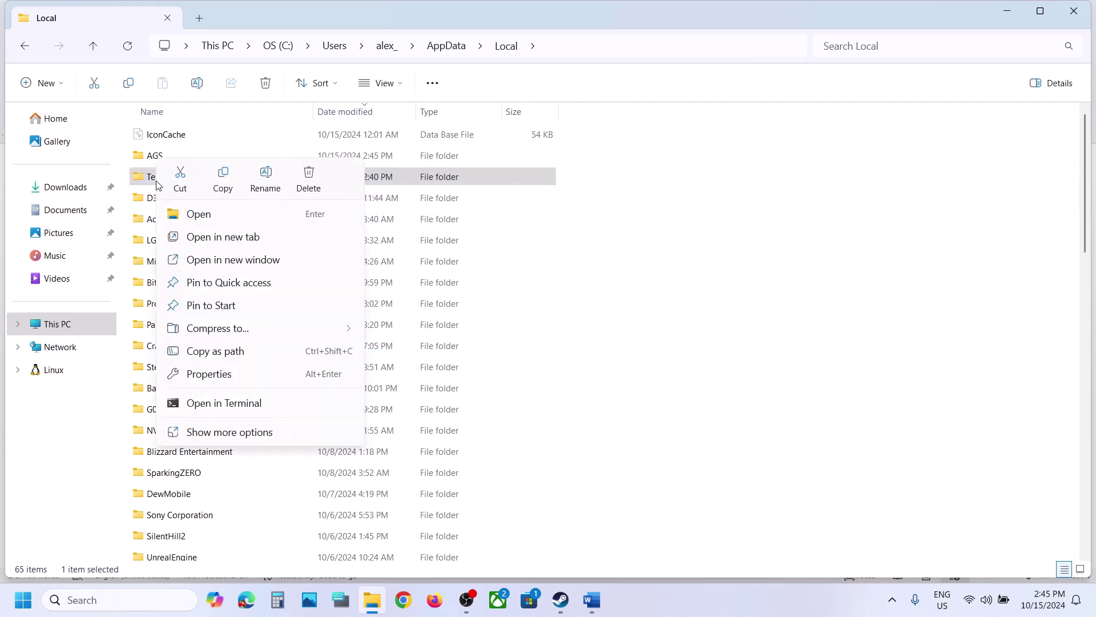
left_click(309, 177)
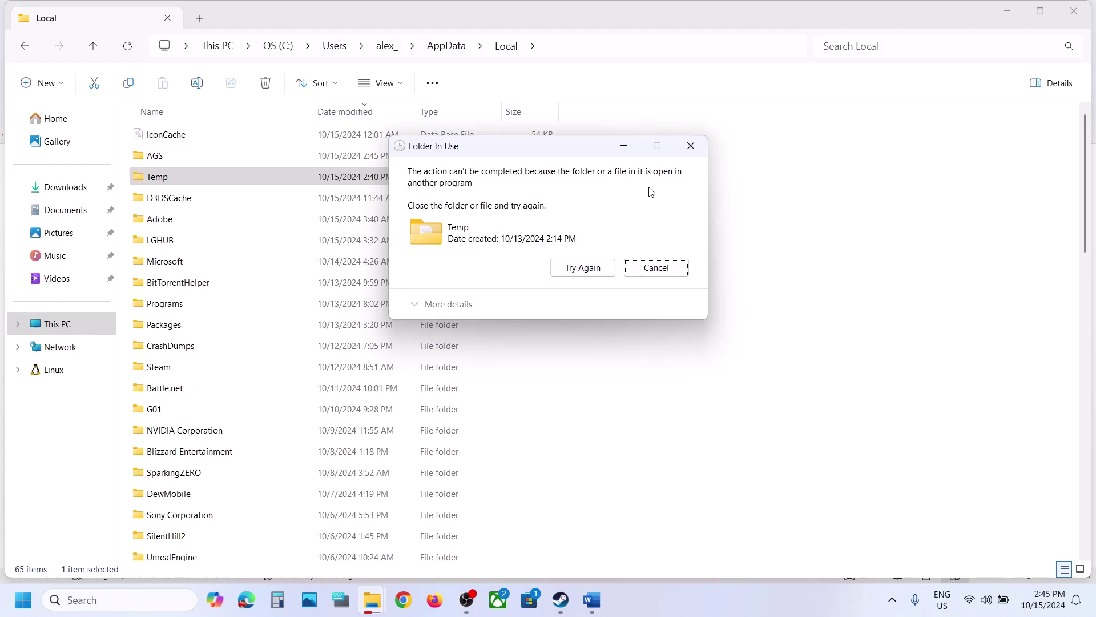
left_click(644, 272)
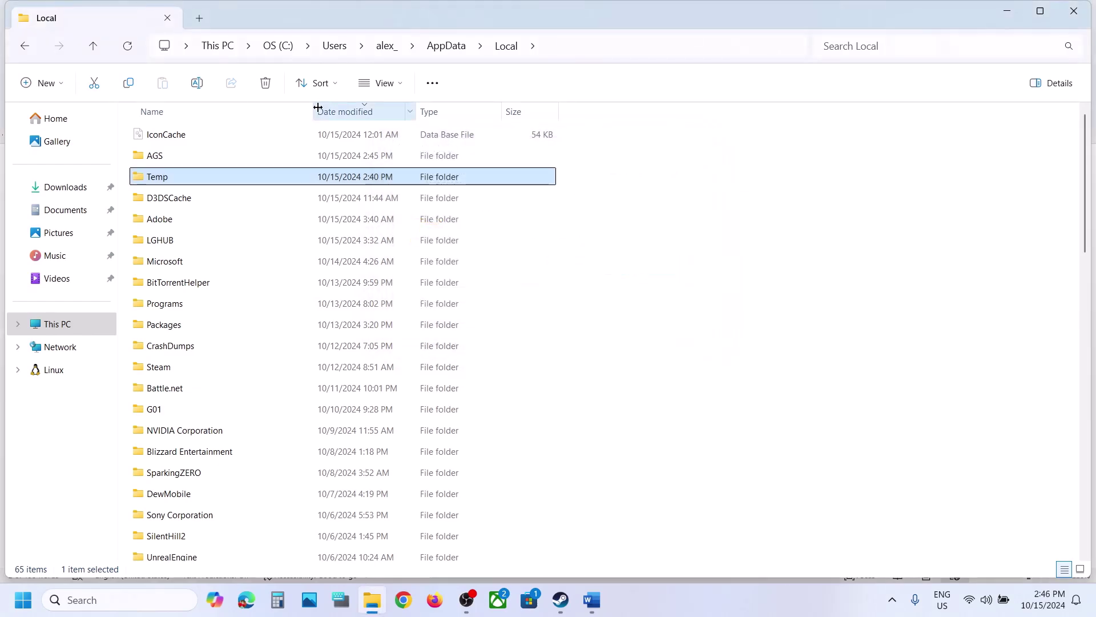
Permanently delete all contents of the Temp folder, skipping every file in use, and close the File Explorer window.
double_click(235, 179)
key("ctrl+a")
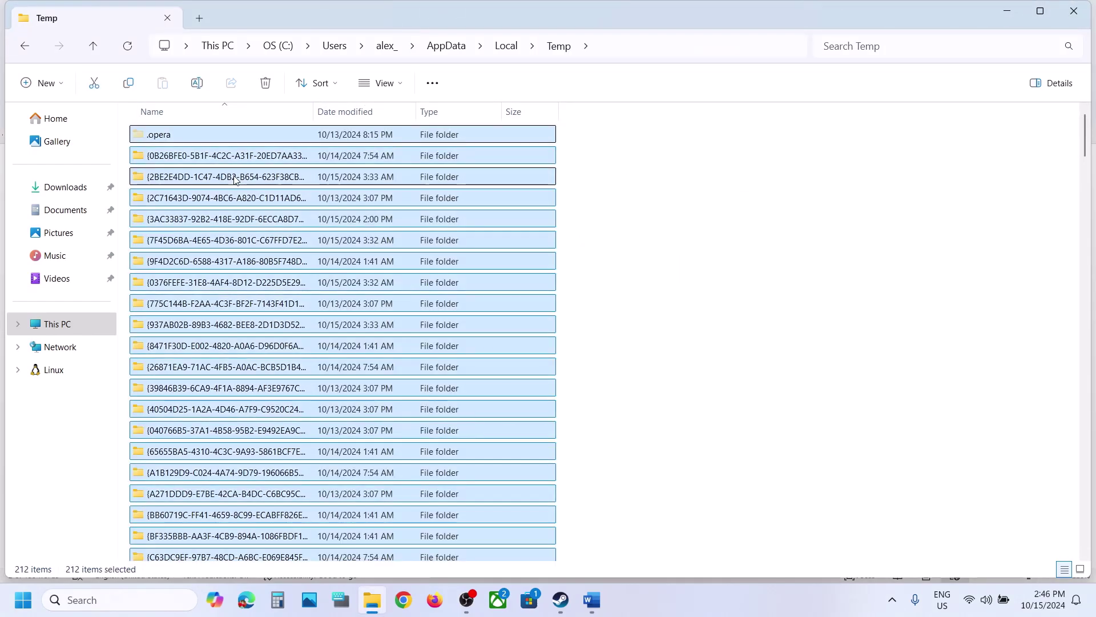
key("shift+Delete")
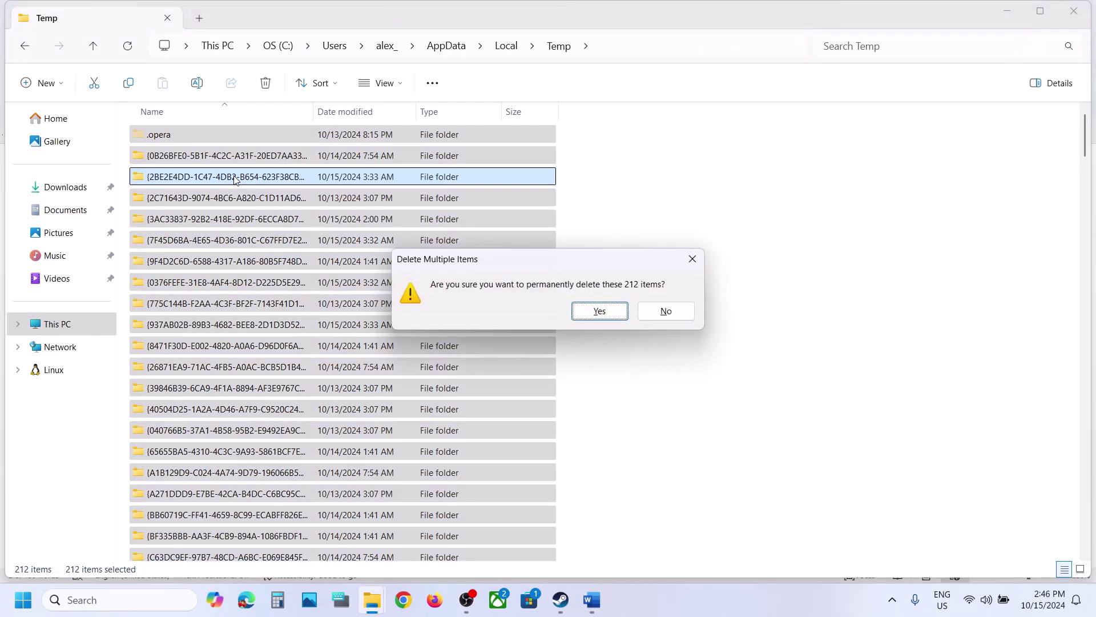
key("Return")
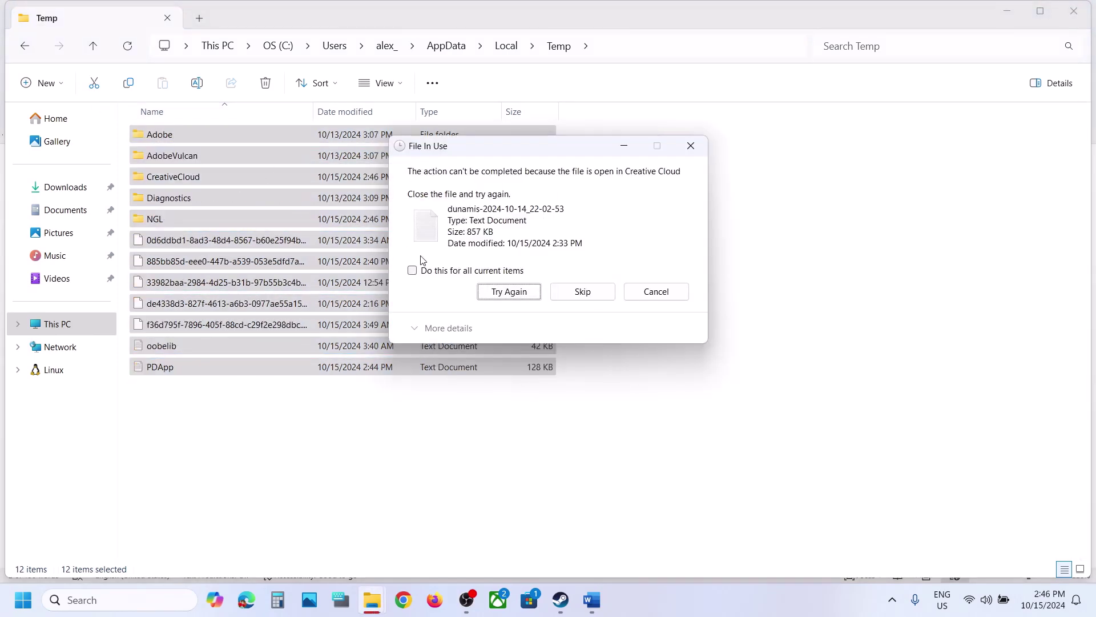
left_click(430, 276)
left_click(574, 288)
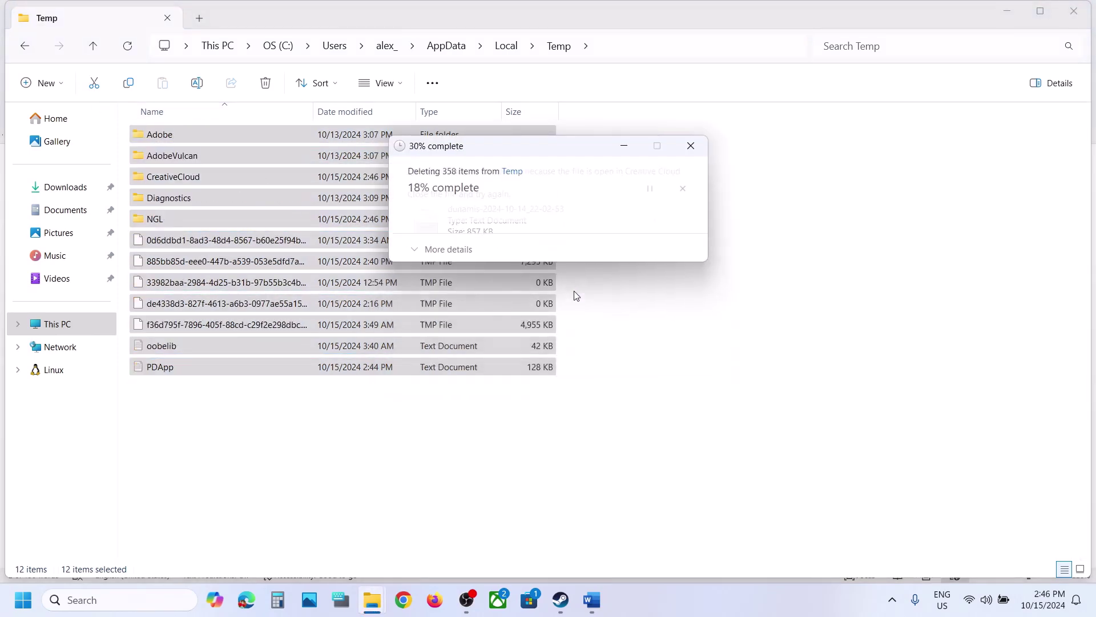
left_click(1073, 11)
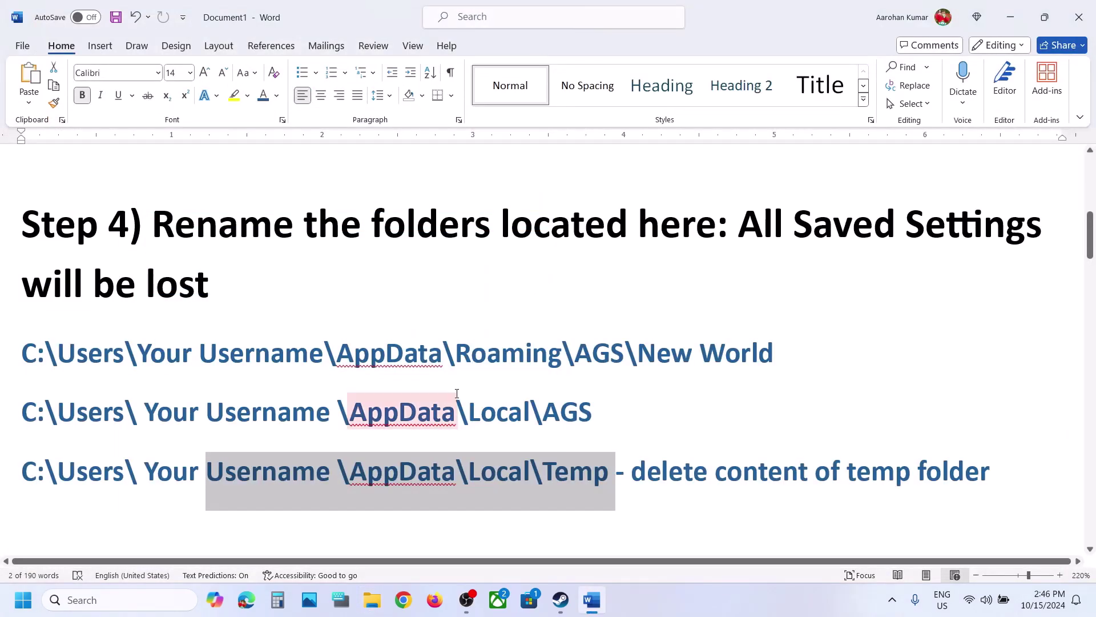
Highlight "Uncheck administrator from the game exe" in Step 5 of the document, and switch to the Steam library.
scroll(457, 393, "down", 5)
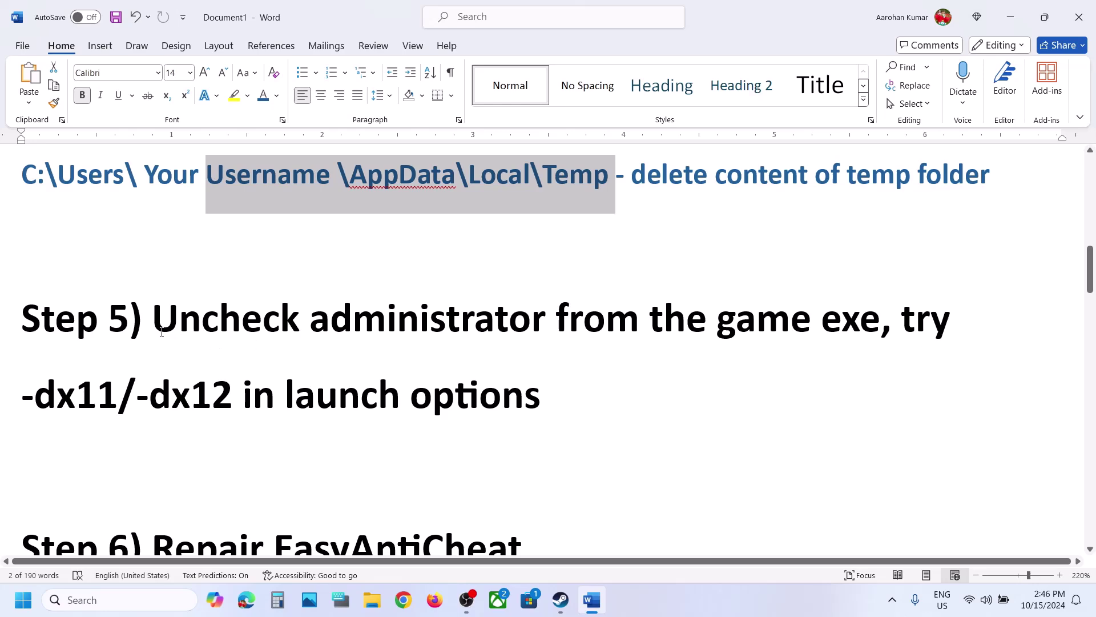
left_click_drag(162, 331, 880, 331)
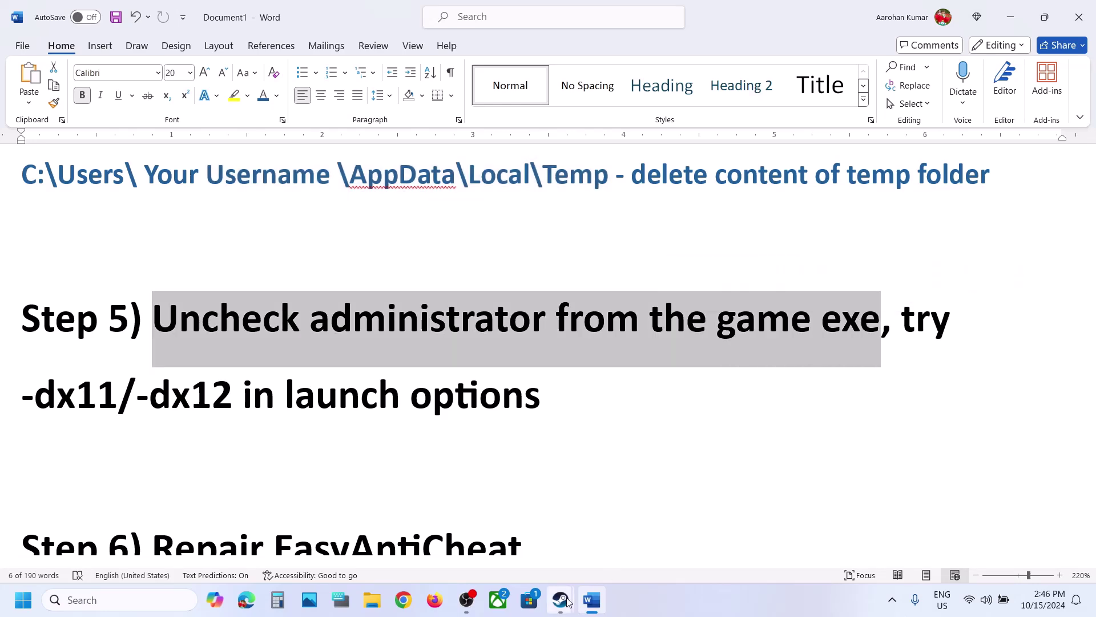
mouse_move(568, 601)
left_click(497, 522)
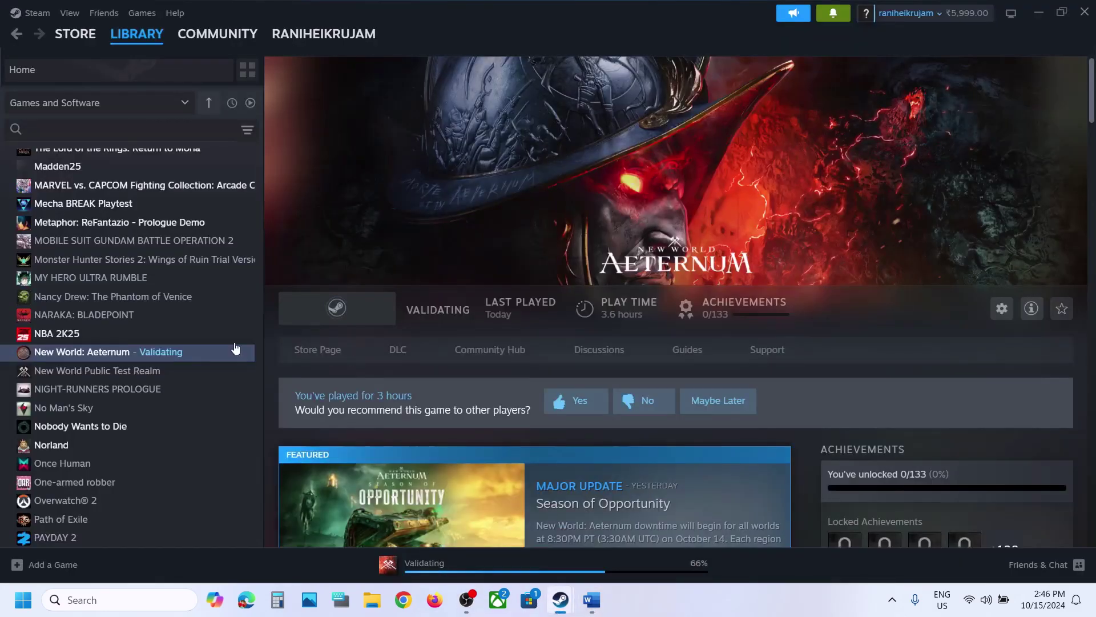
Browse the local files of New World: Aeternum, open the Bin64 folder, and select the NewWorld application.
right_click(150, 358)
mouse_move(207, 416)
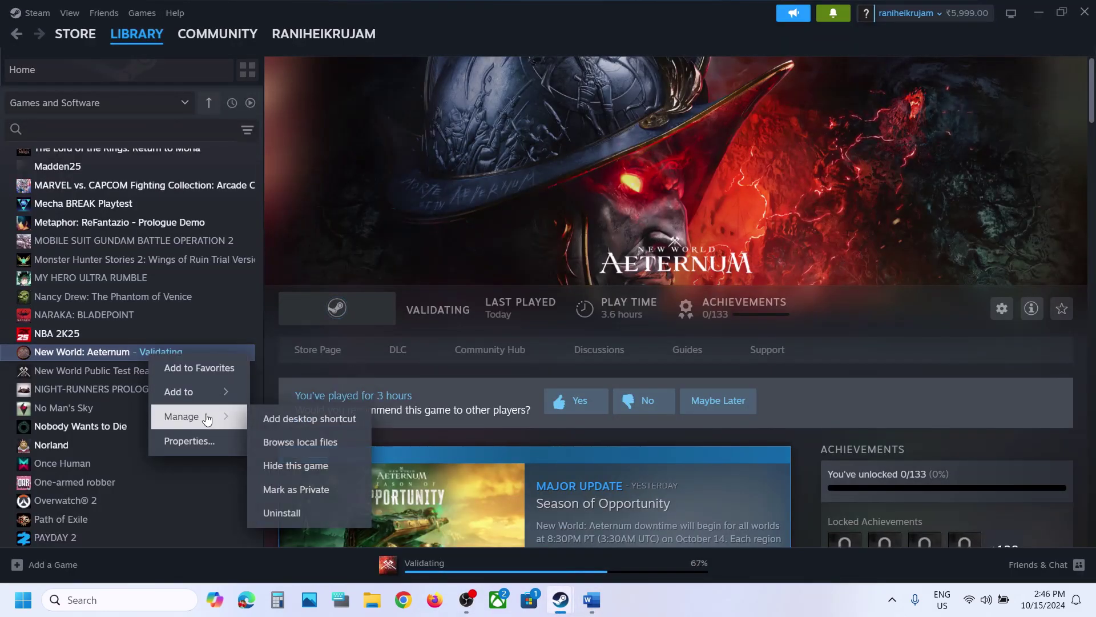
left_click(318, 443)
left_click(160, 162)
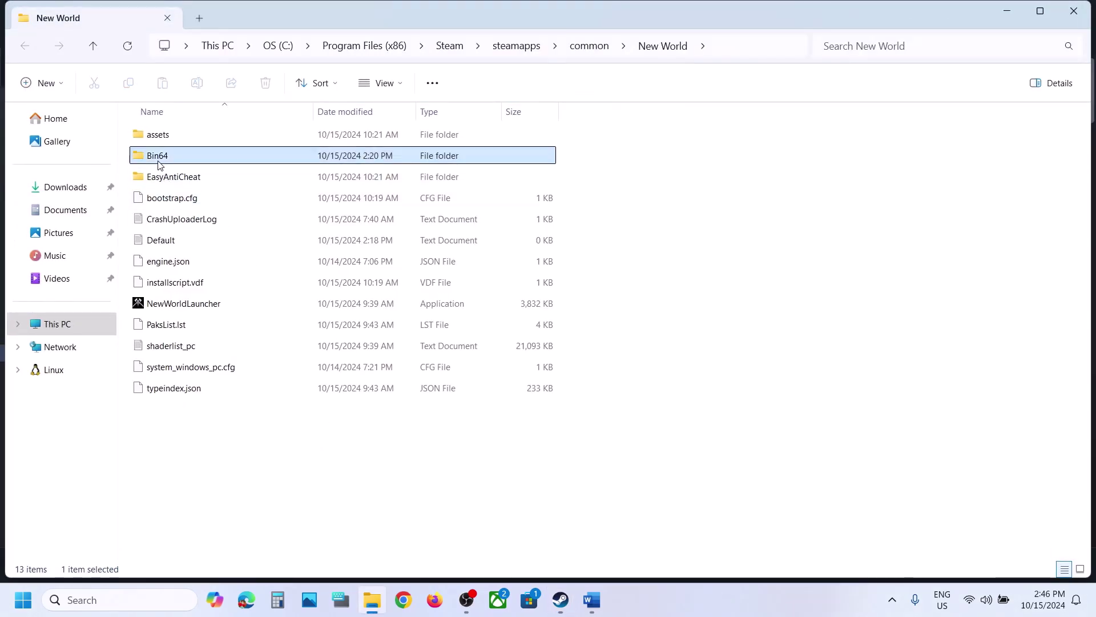
double_click(159, 163)
left_click(159, 327)
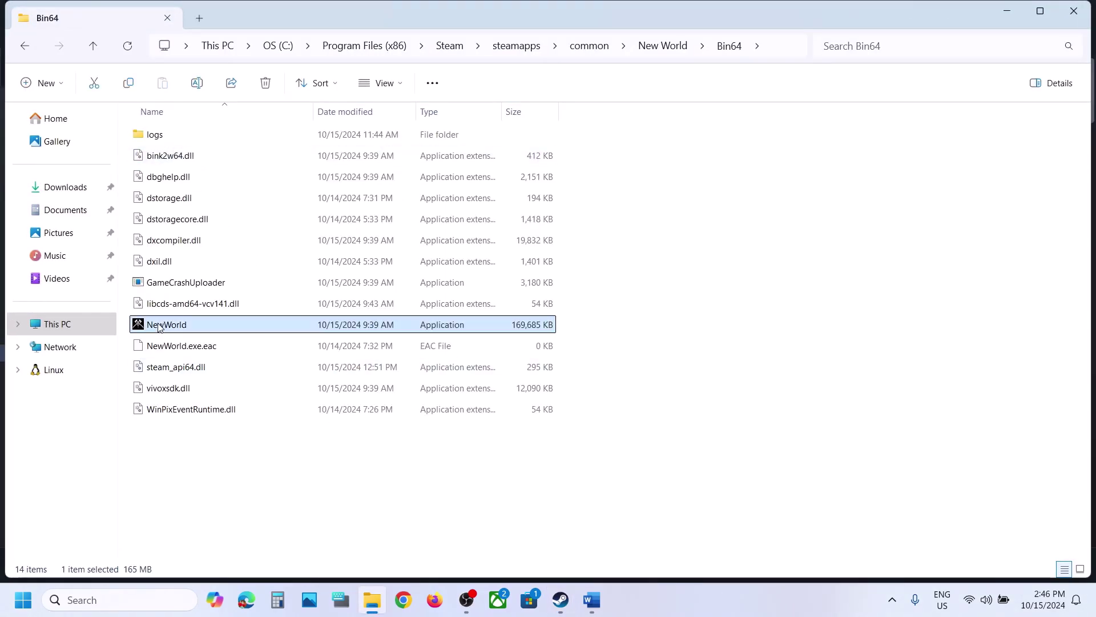
Apply NewWorld's compatibility properties with "Run this program as an administrator" unchecked, and switch to the Word document.
right_click(159, 327)
left_click(224, 380)
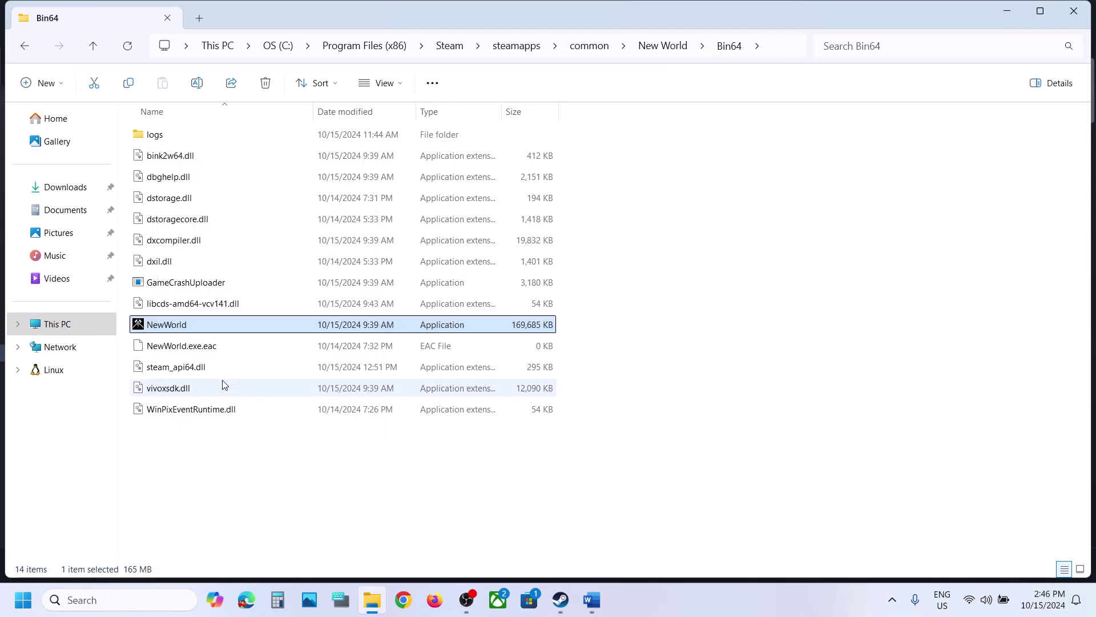
left_click_drag(299, 194, 468, 128)
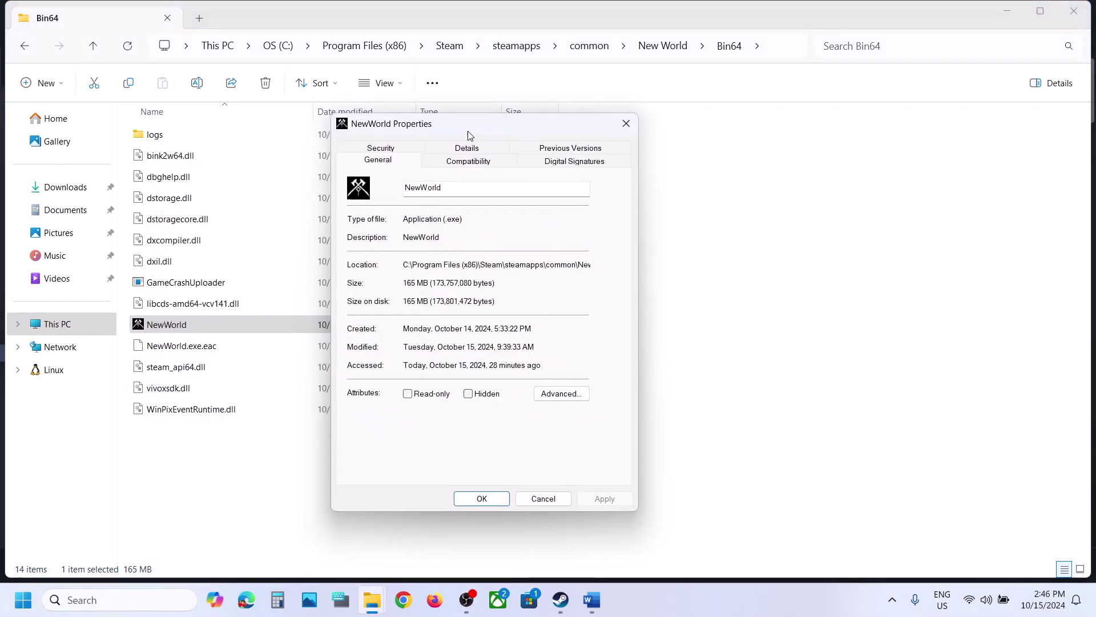
left_click(462, 161)
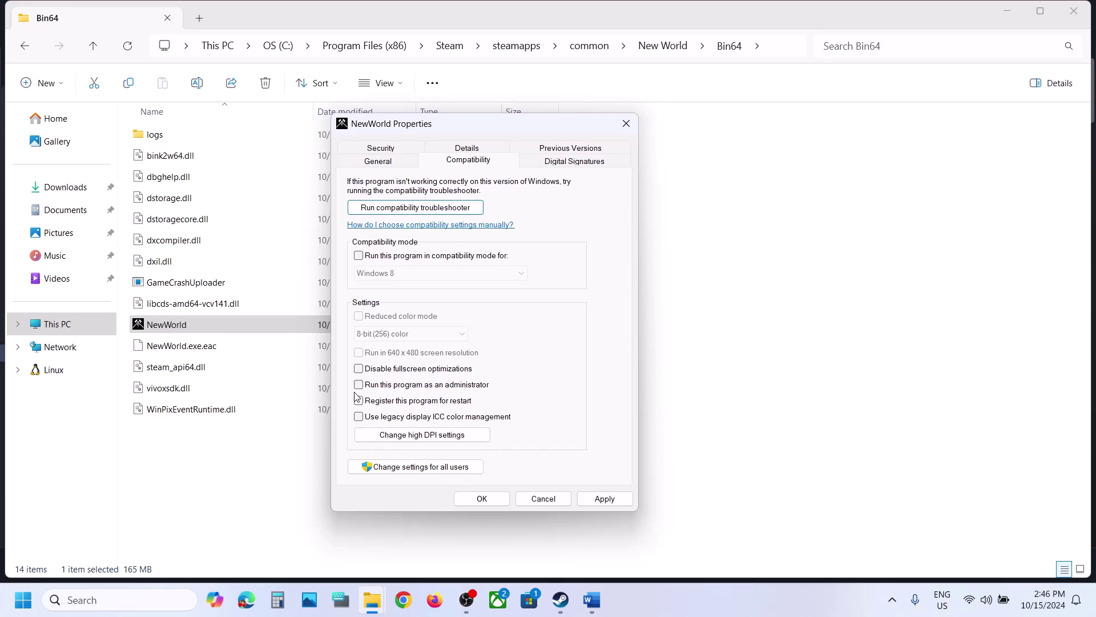
left_click(598, 499)
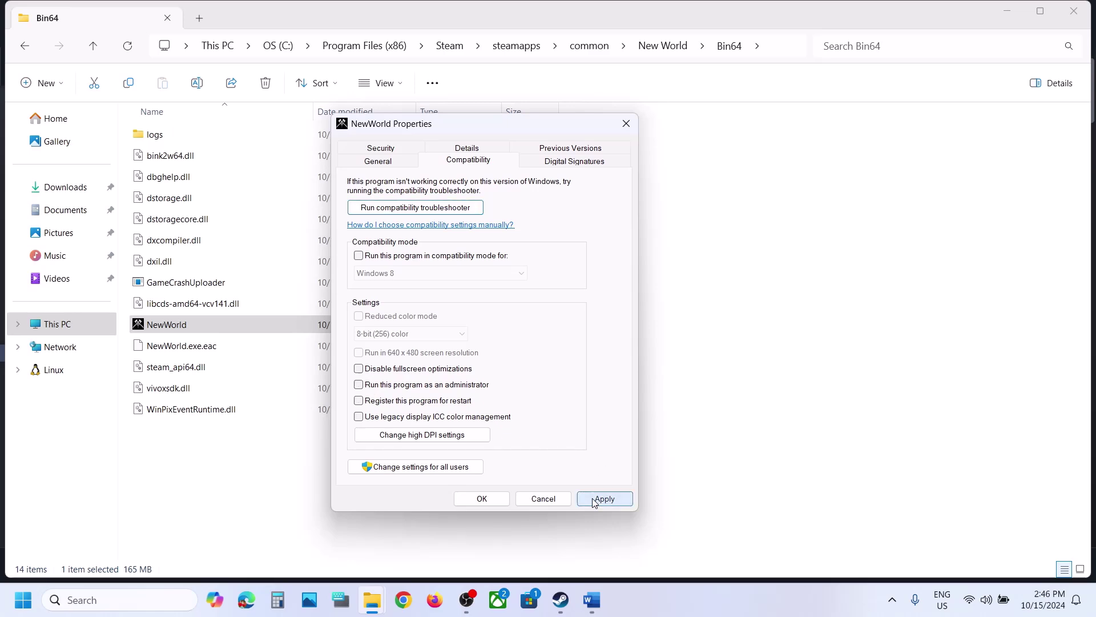
left_click(481, 499)
left_click(591, 599)
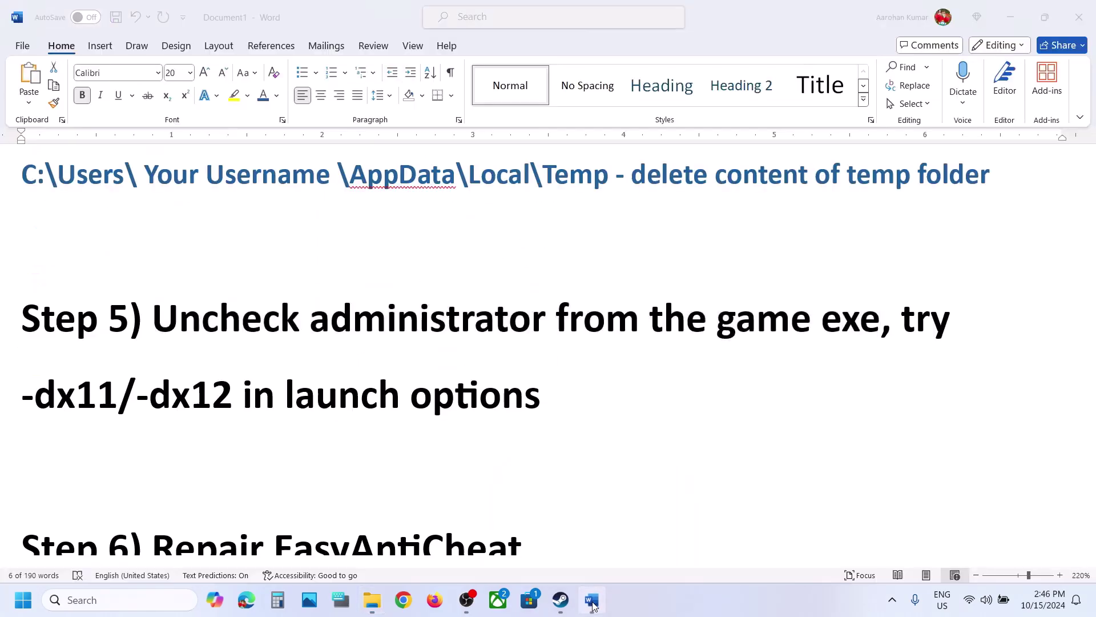
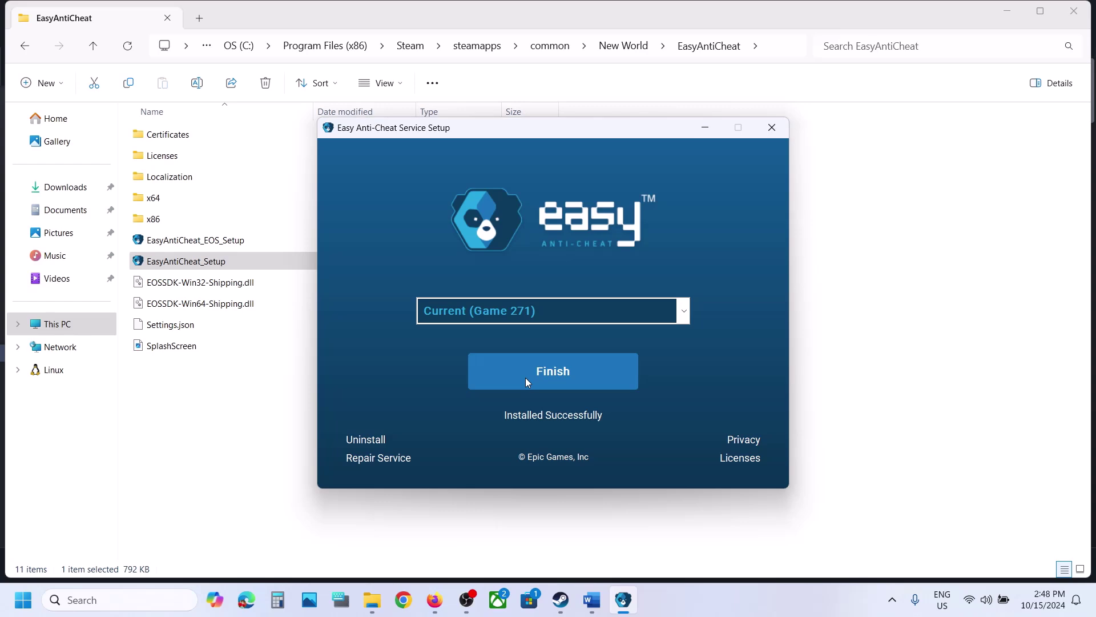
Finish the open Easy Anti-Cheat setup, and rerun EasyAntiCheat_Setup to repair the service for Current (Game 271).
left_click(545, 372)
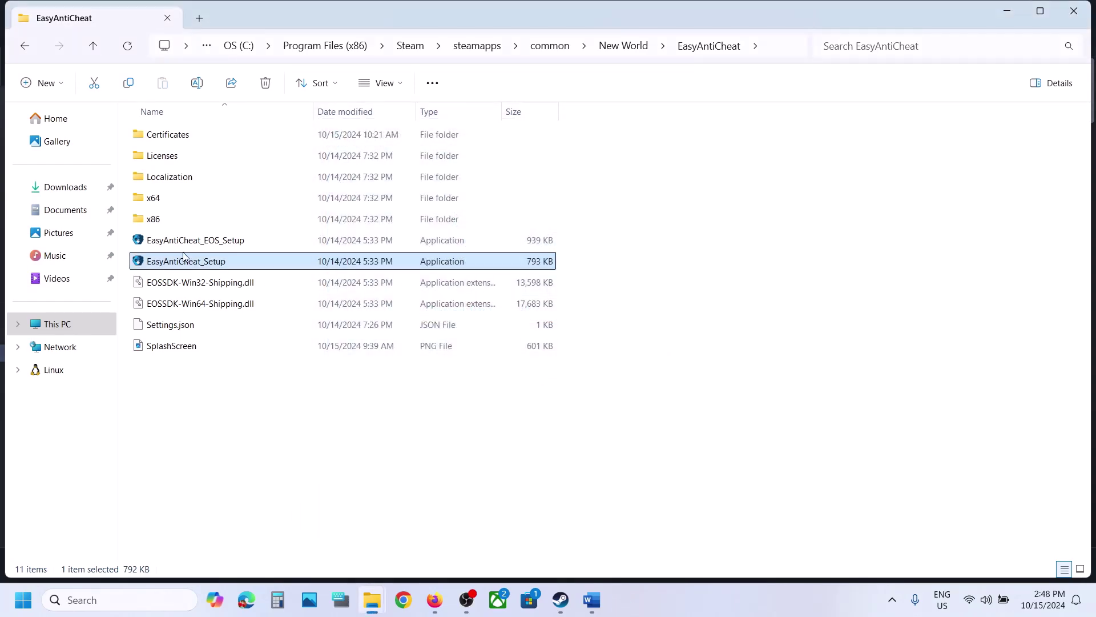
left_click(562, 600)
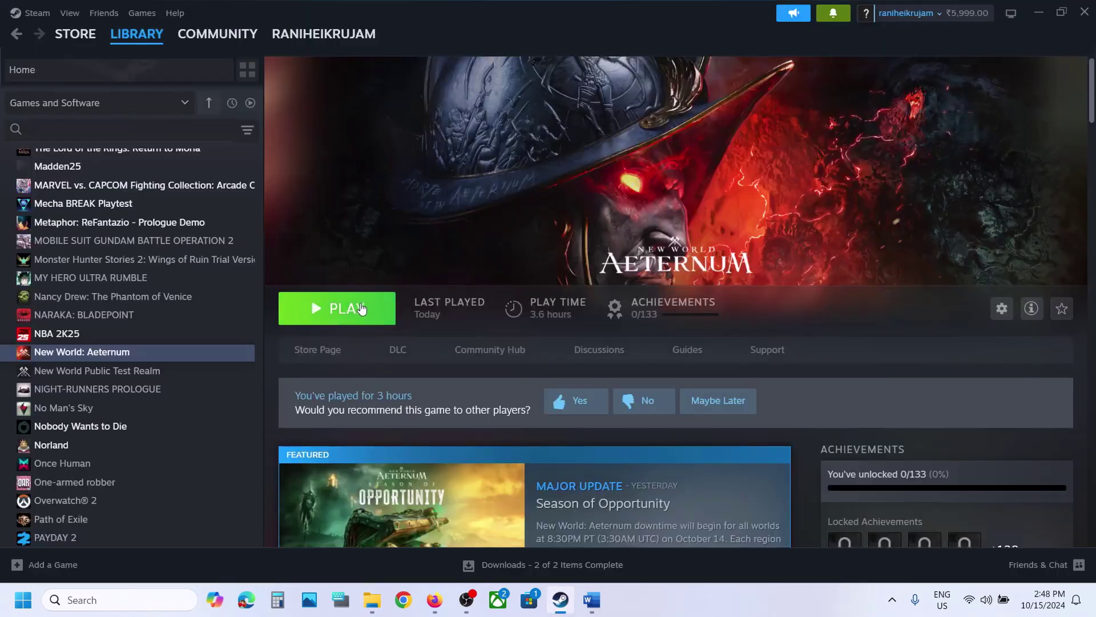
left_click(1039, 13)
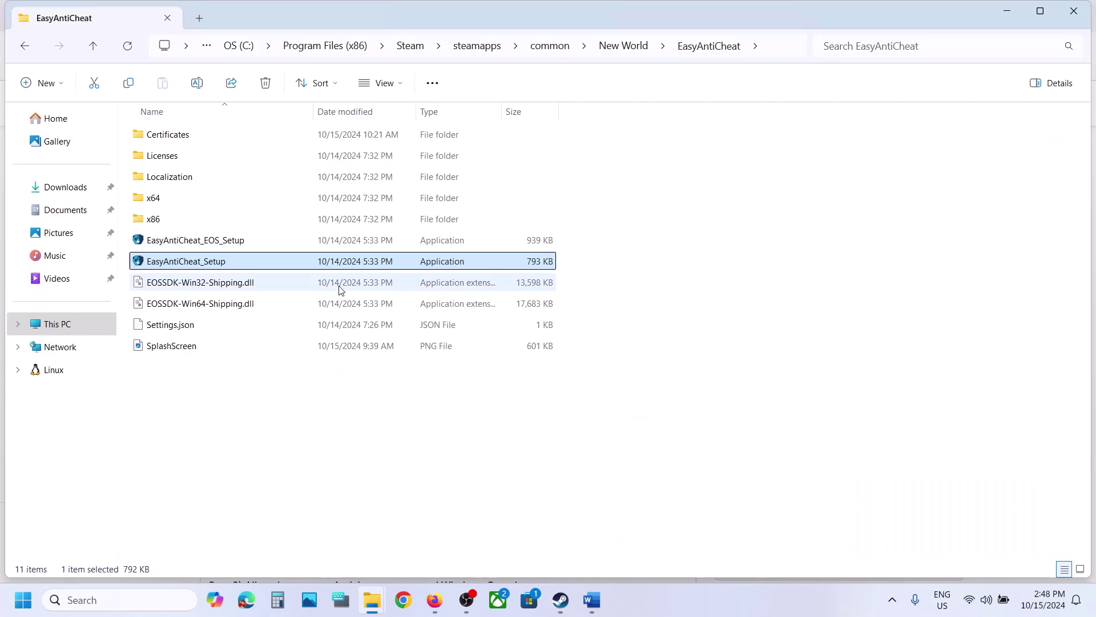
double_click(189, 263)
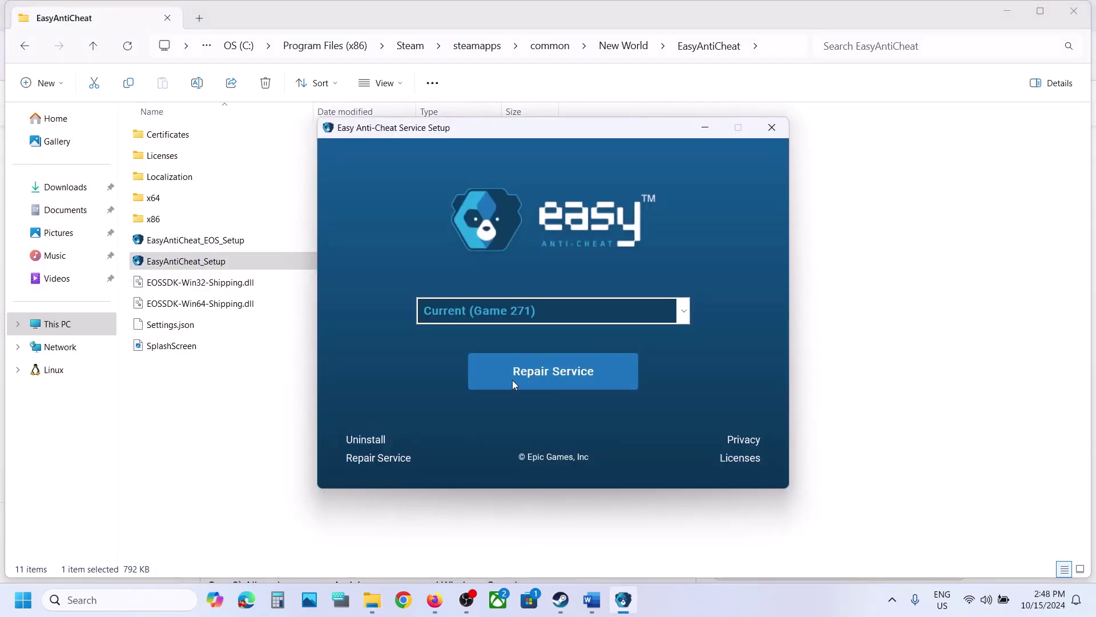
left_click(563, 375)
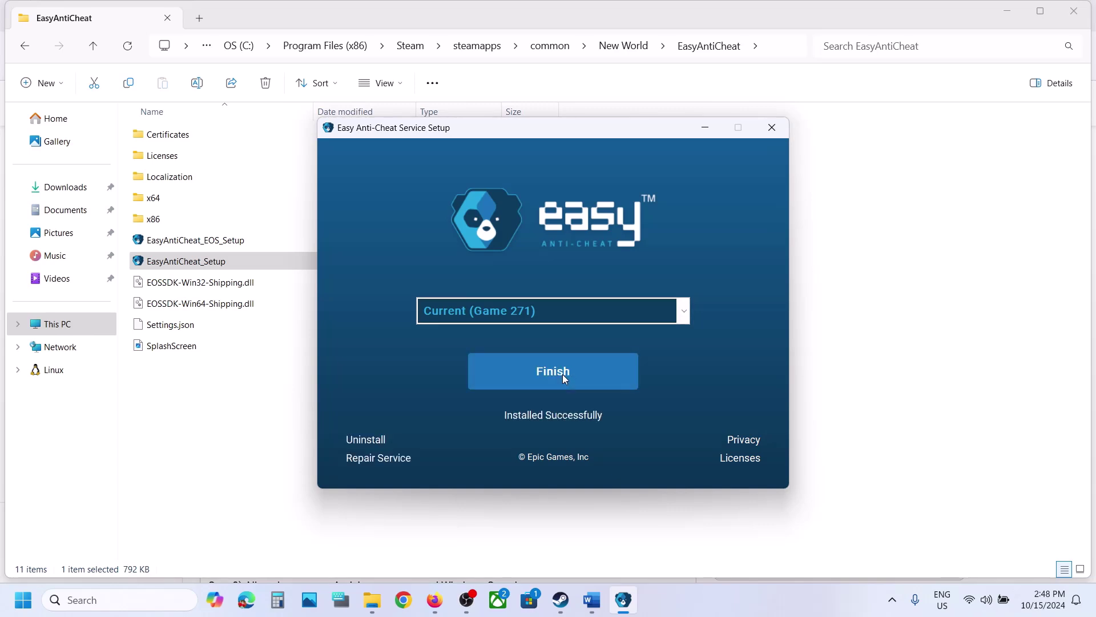
left_click(563, 374)
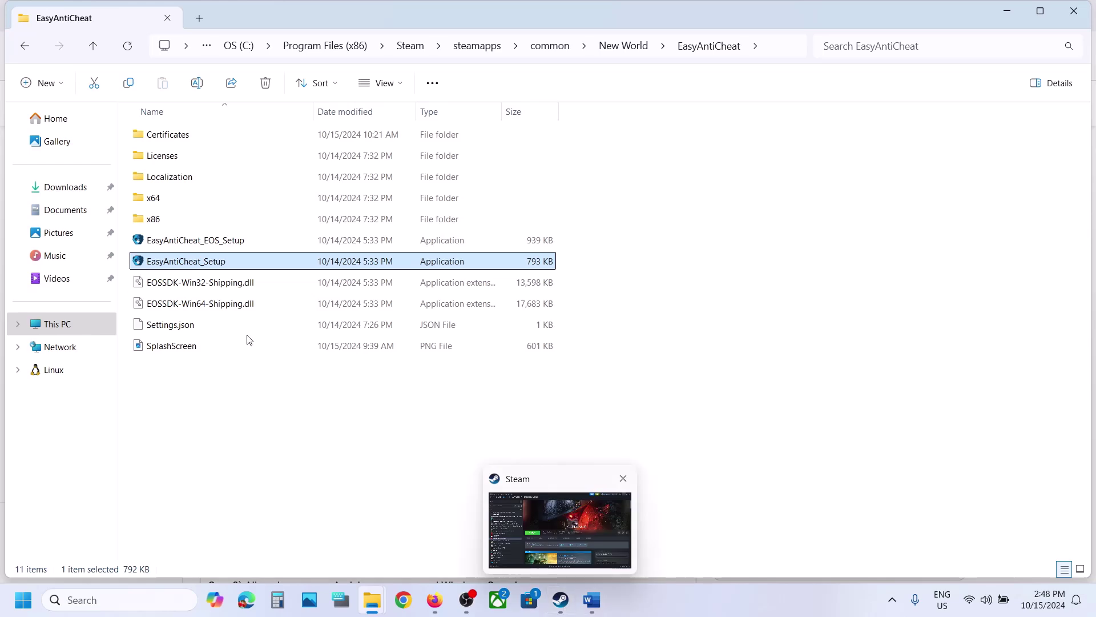
Run EasyAntiCheat_Setup for Current (Game 271) to uninstall Easy Anti-Cheat and install it again.
double_click(203, 260)
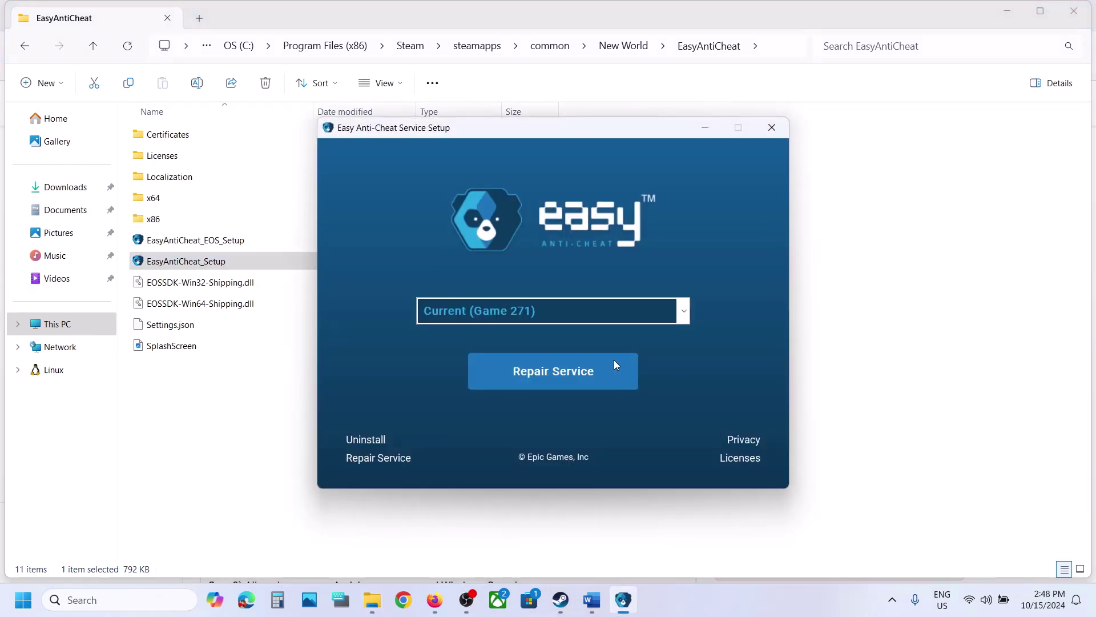
left_click(526, 310)
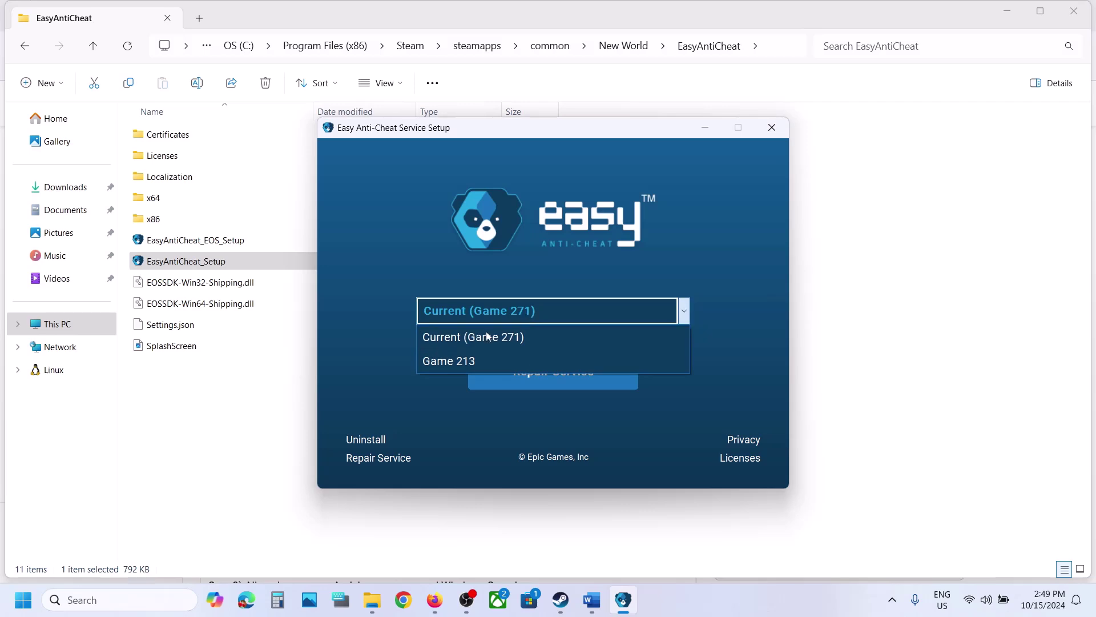
left_click(491, 336)
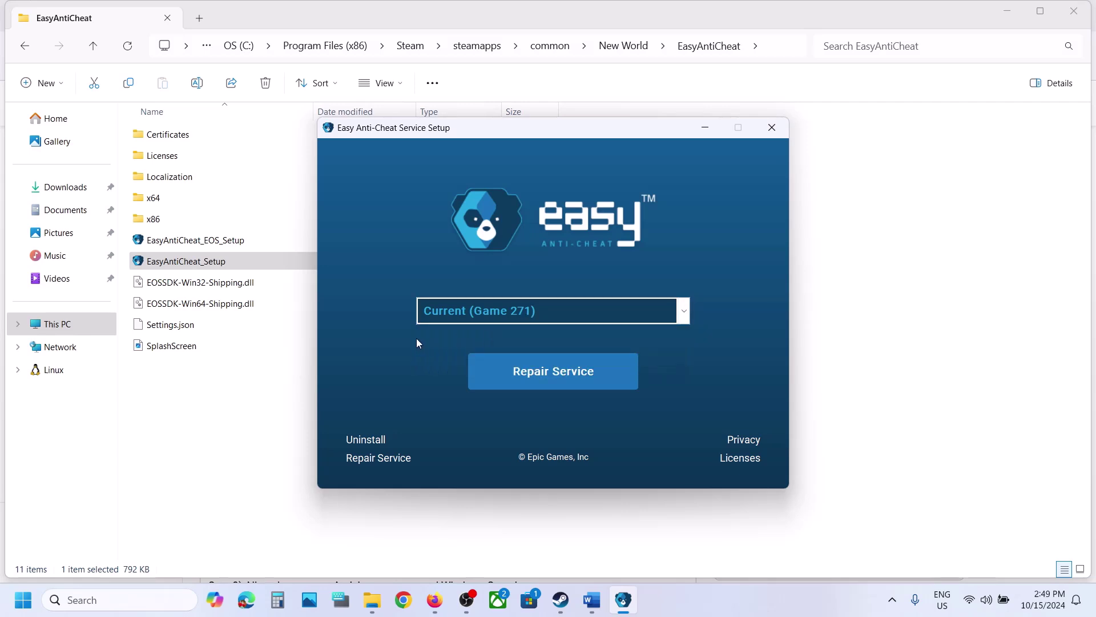
left_click(368, 440)
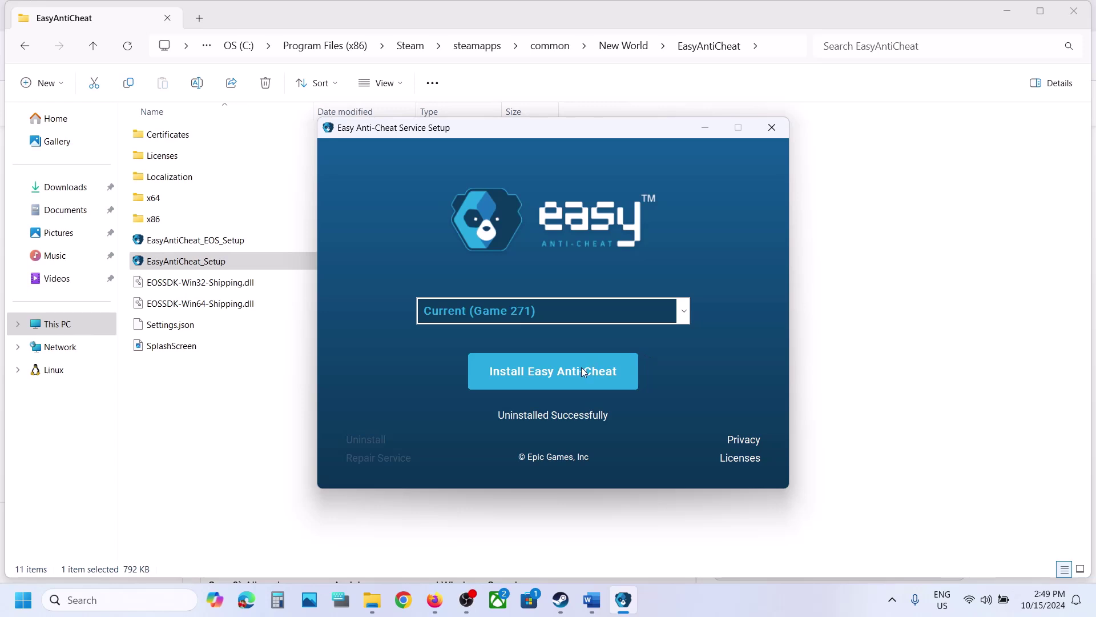
left_click(541, 383)
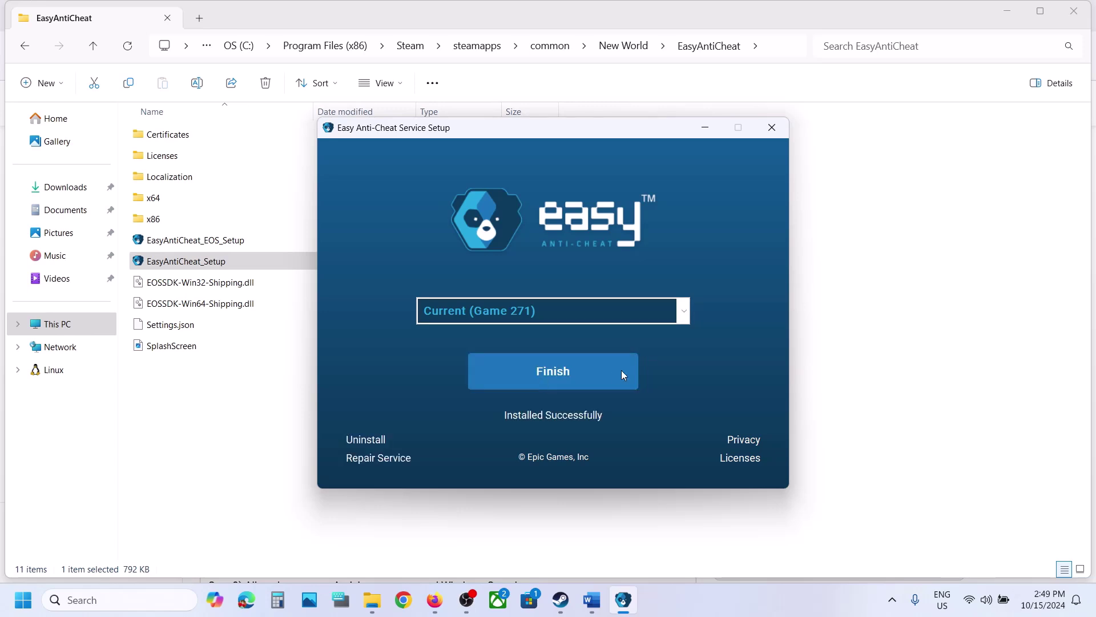
left_click(577, 373)
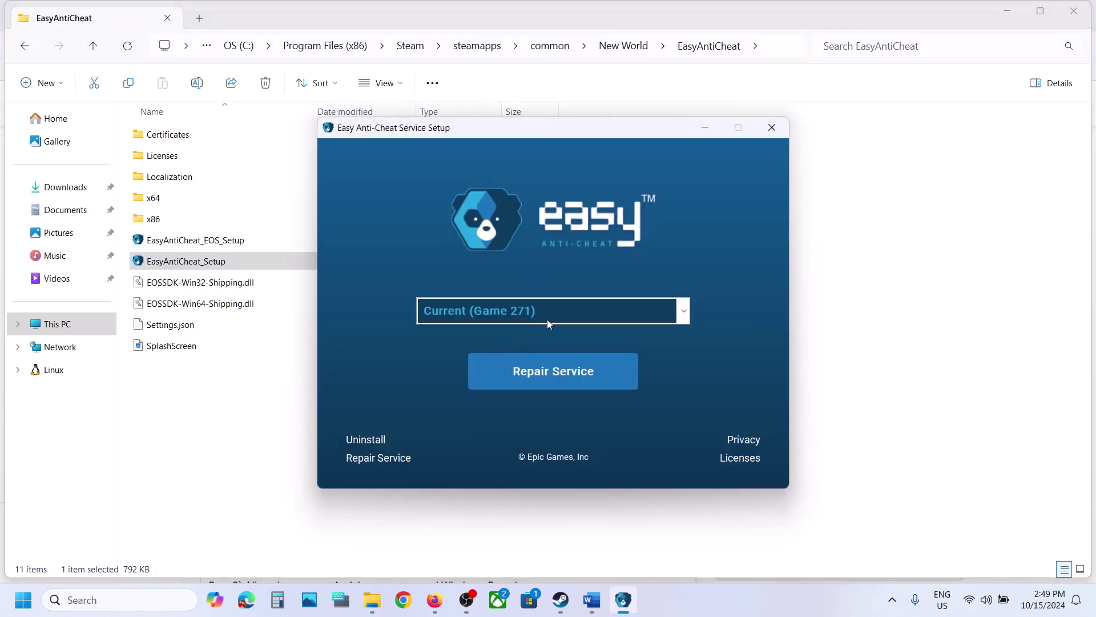
Uninstall Easy Anti-Cheat once more, close its setup, and launch New World: Aeternum from Steam with the "Play New World Aeternum" option.
left_click(374, 440)
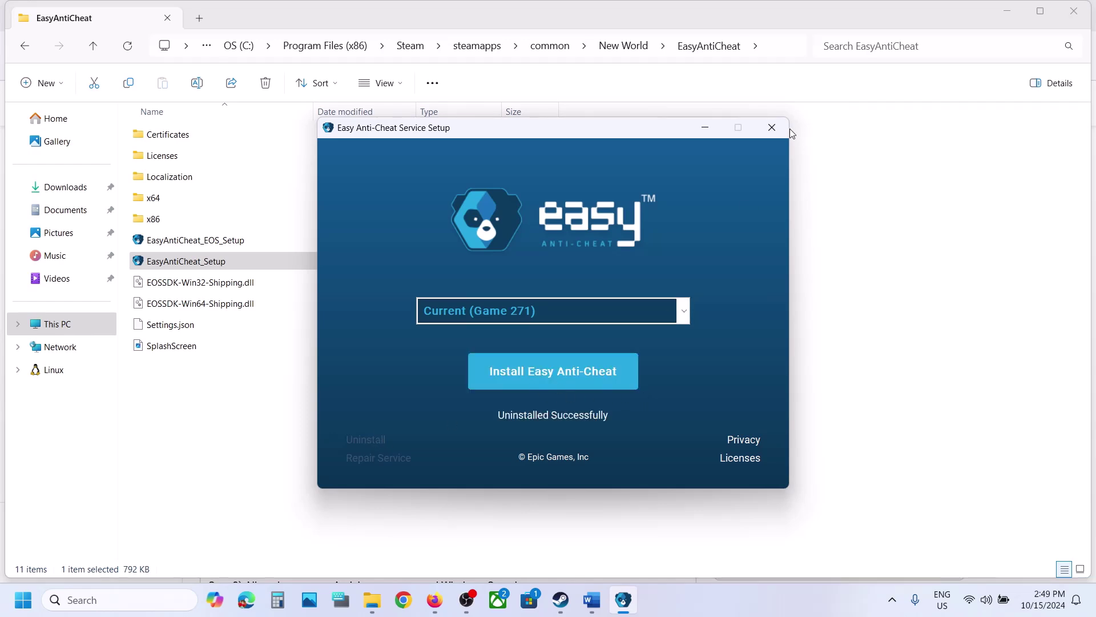
left_click(771, 128)
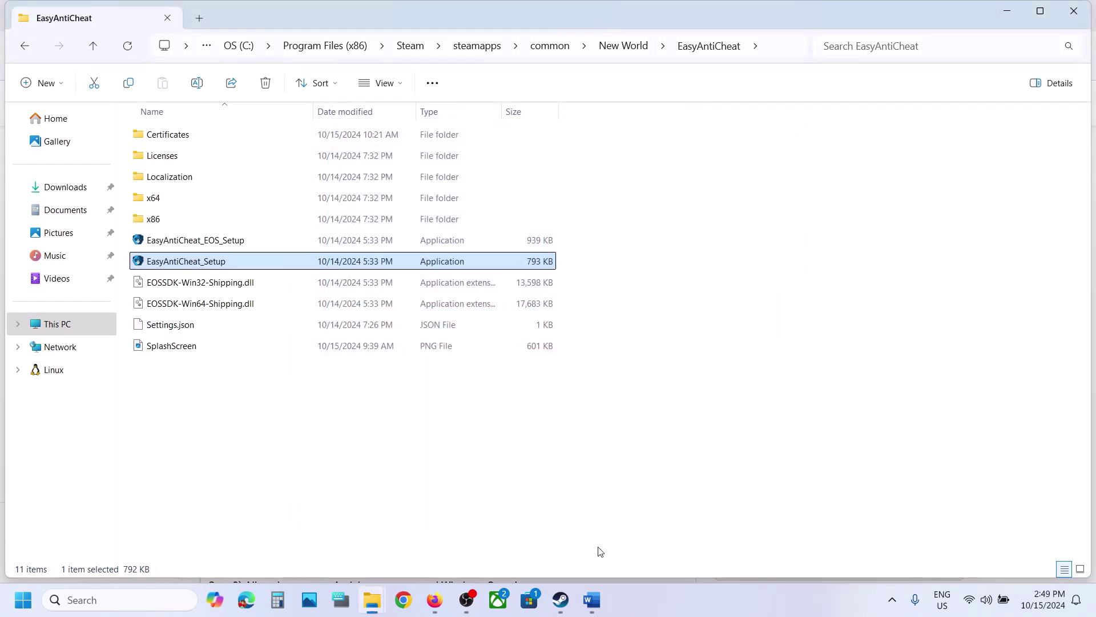
left_click(560, 599)
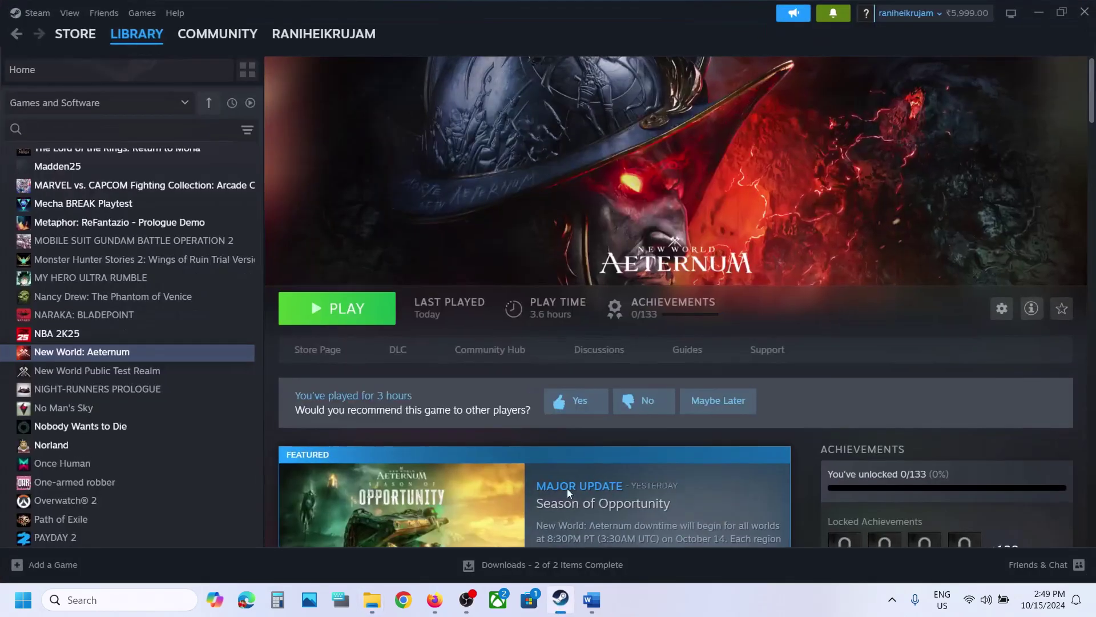
left_click(365, 317)
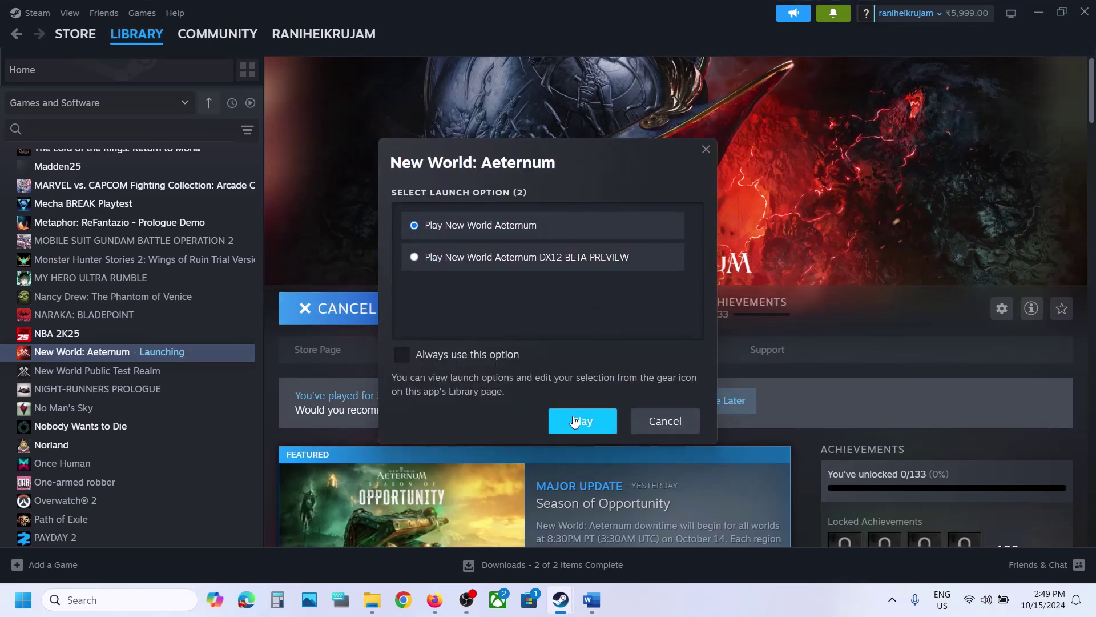
left_click(575, 421)
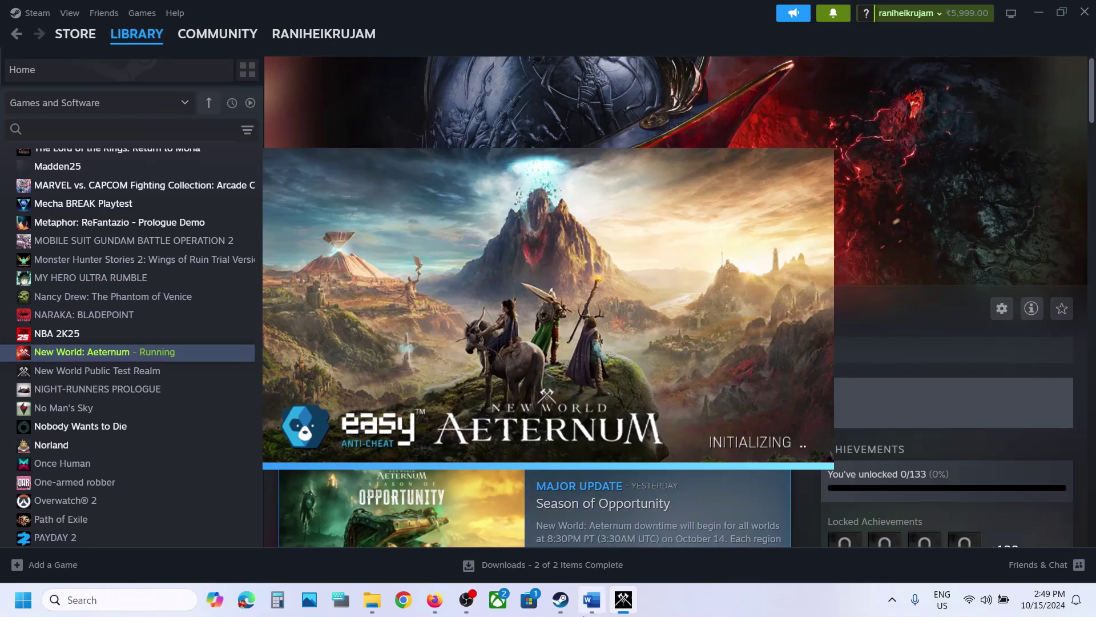
Switch to the Word document and highlight Step 7, "Perform clean installation of Graphics card driver", and its NVIDIA and AMD links.
left_click(593, 609)
scroll(434, 402, "down", 5)
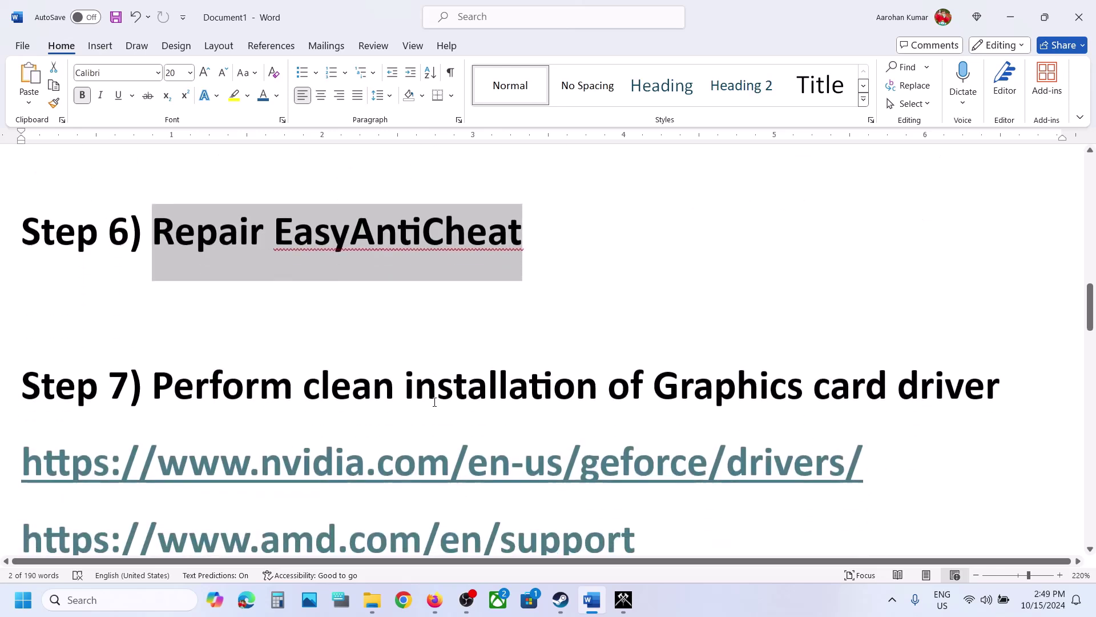
left_click_drag(190, 298, 1000, 294)
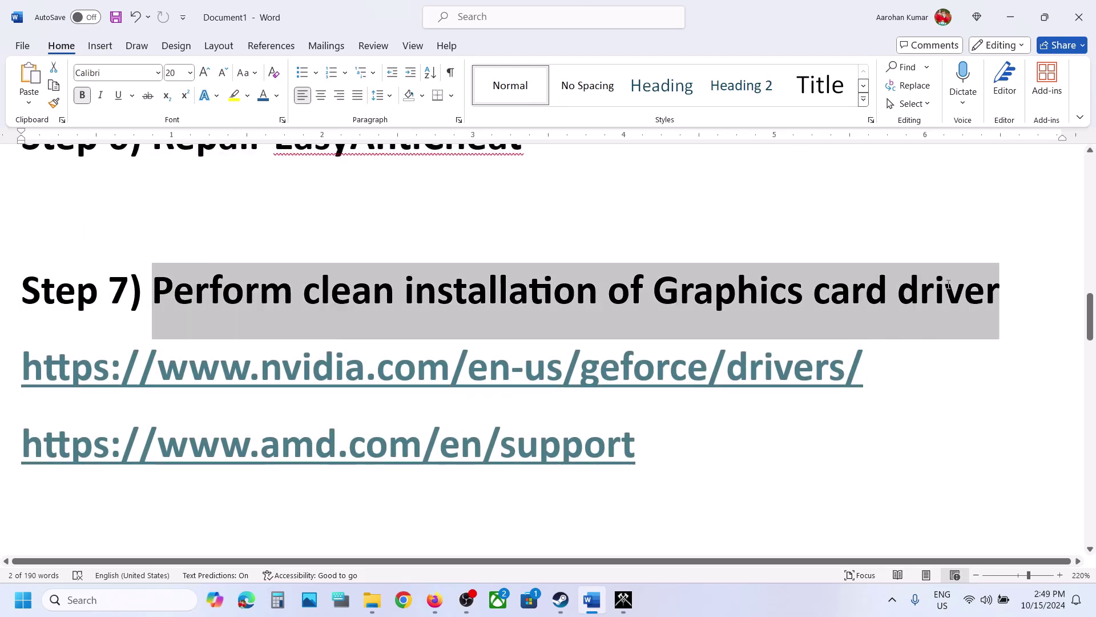
left_click_drag(188, 371, 687, 371)
left_click_drag(188, 439, 538, 448)
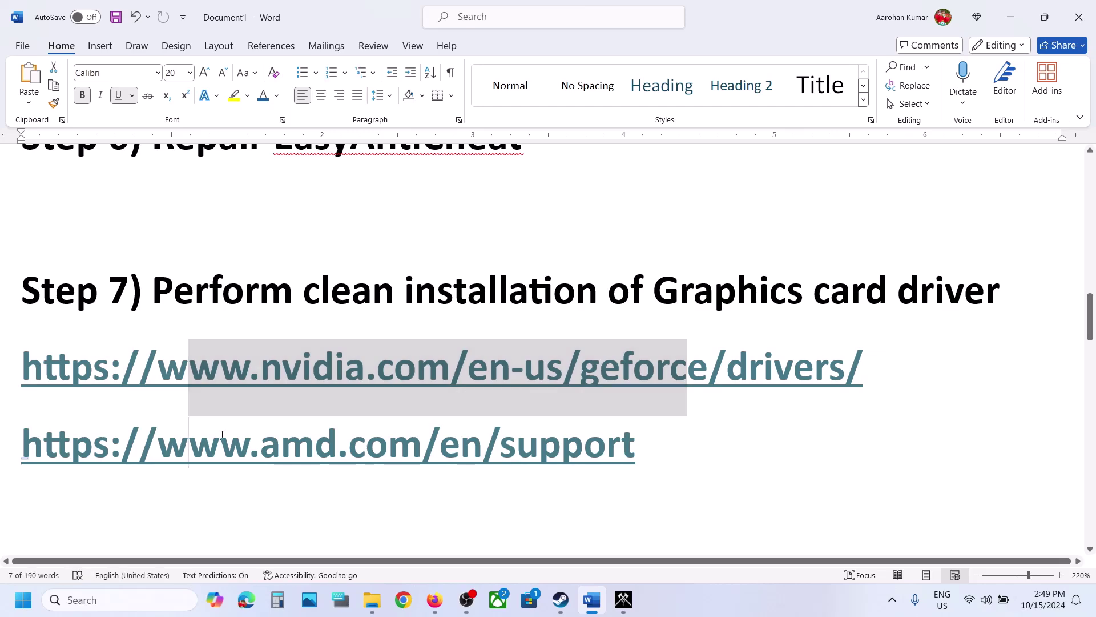
left_click_drag(303, 371, 618, 371)
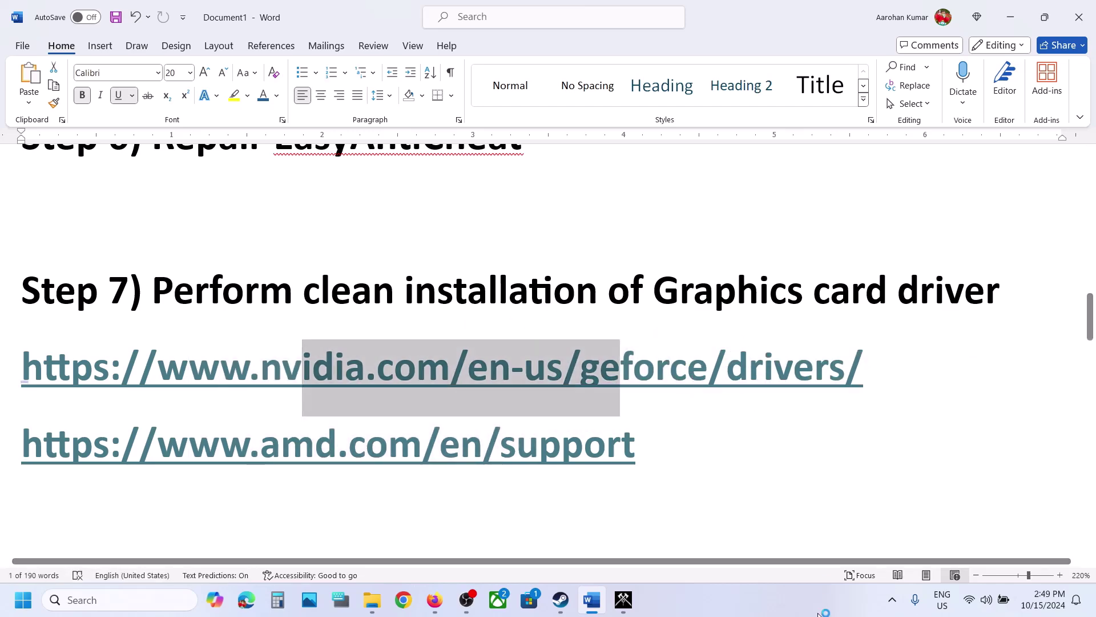
On the NVIDIA drivers page in Chrome, find drivers for GeForce RTX 30 Series (Notebooks), GeForce RTX 3050 Laptop GPU, Windows 11, English (US).
left_click(778, 591)
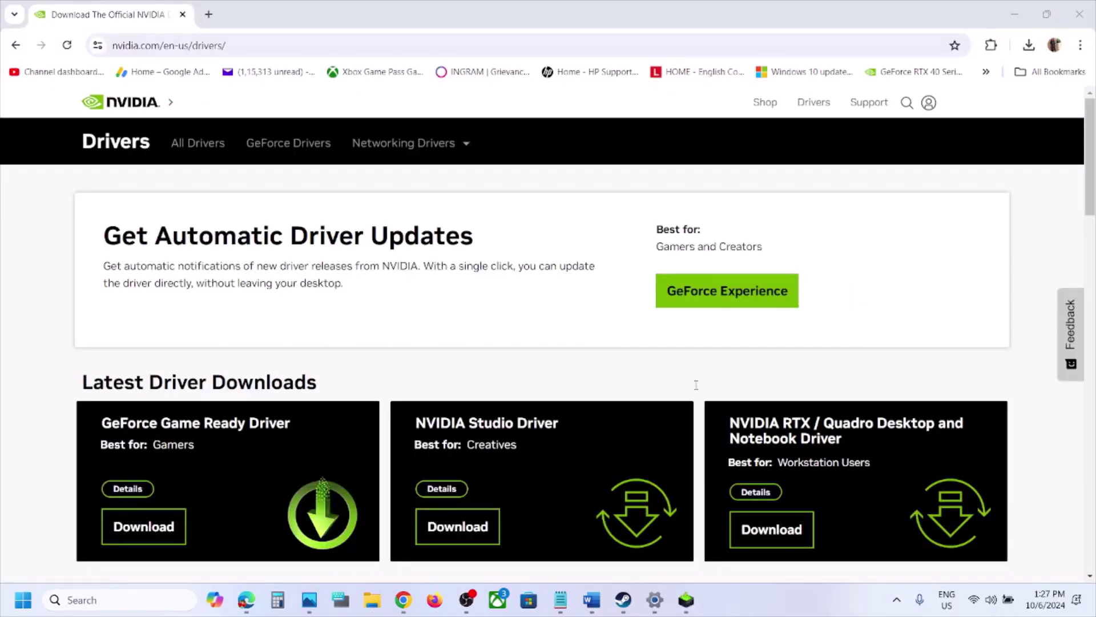
scroll(327, 316, "down", 8)
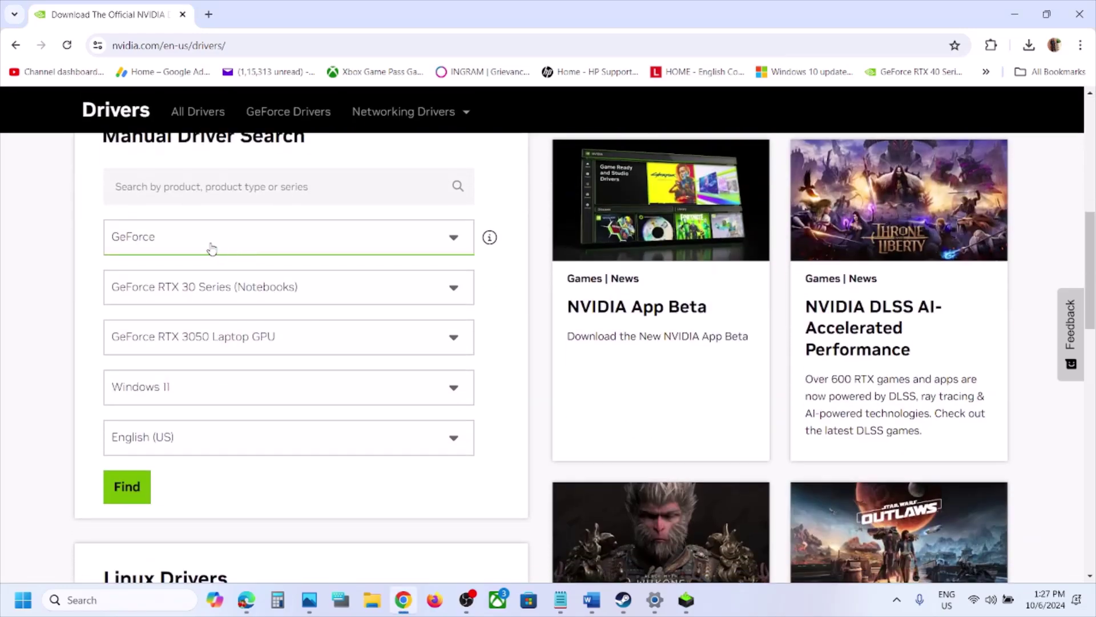
left_click(211, 248)
left_click(154, 279)
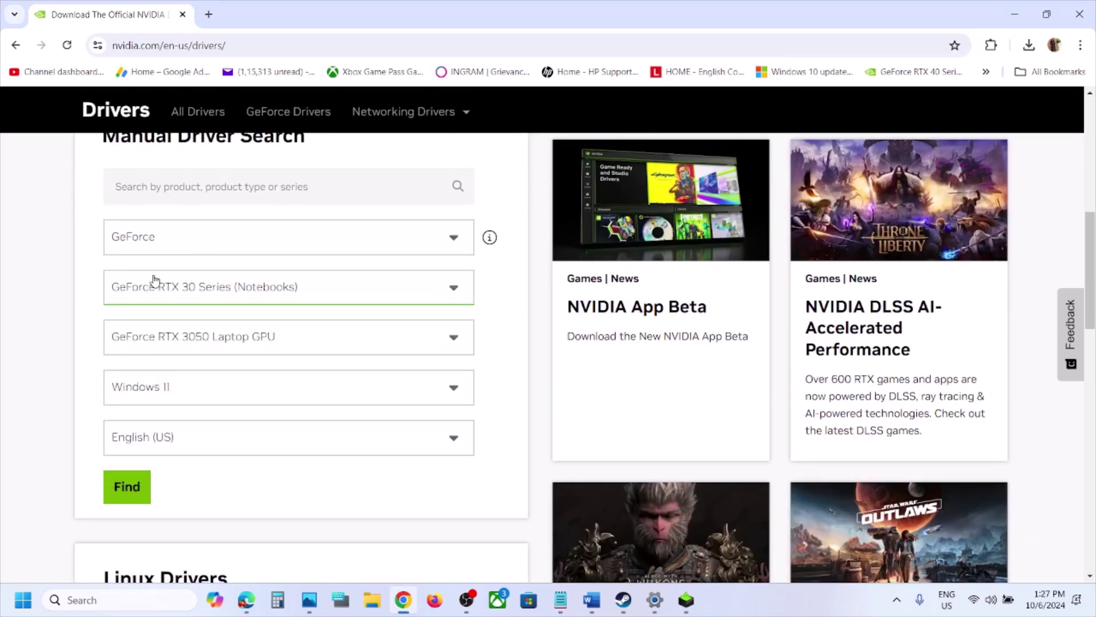
left_click(244, 302)
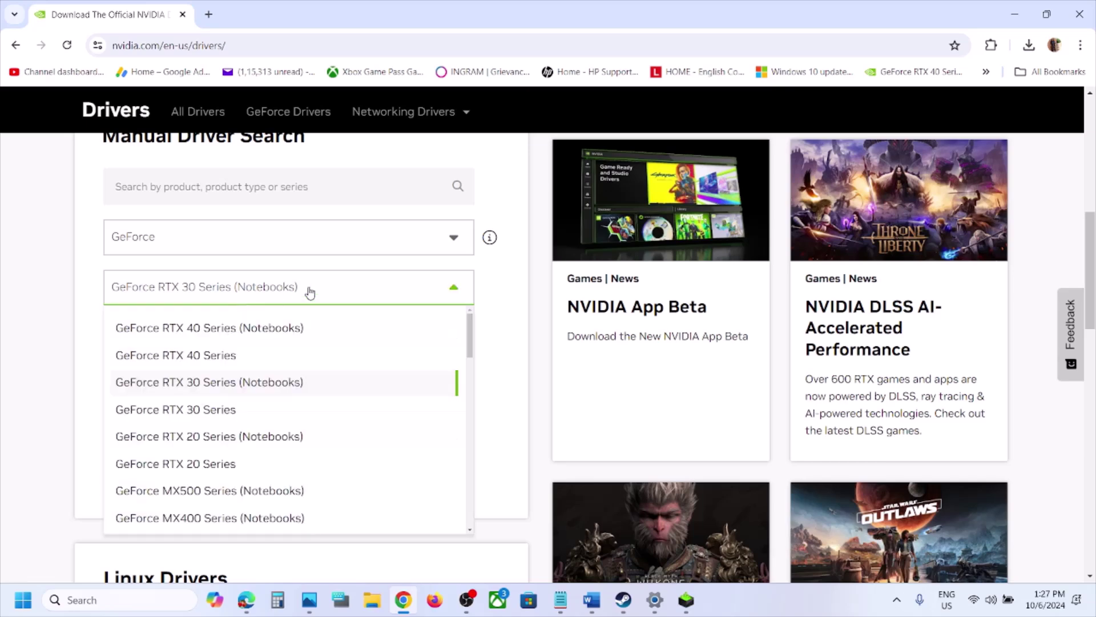
left_click(54, 337)
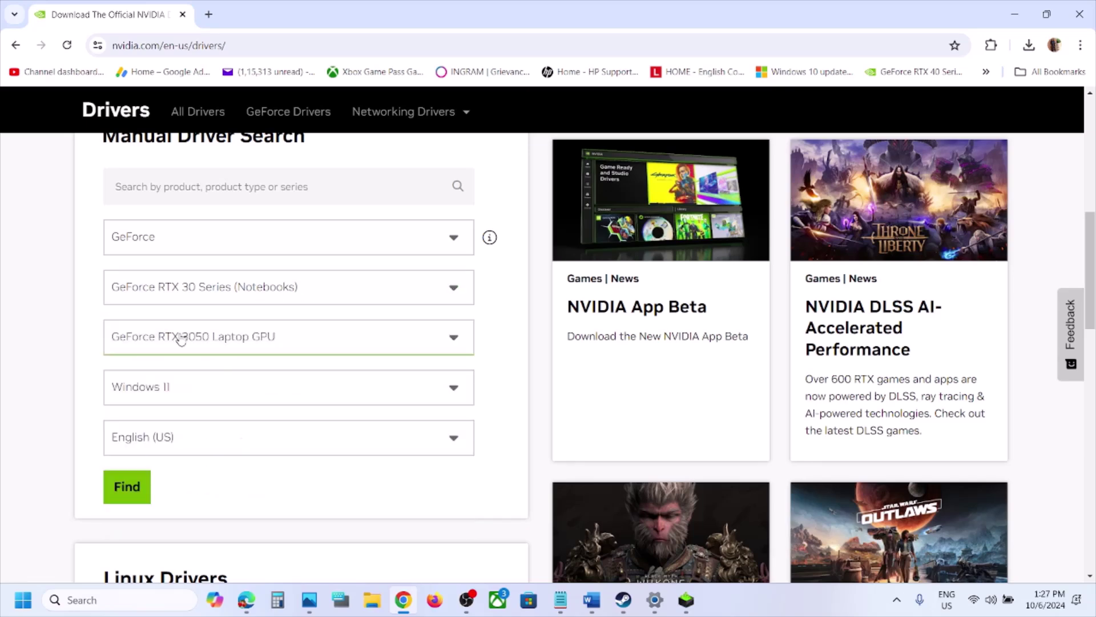
left_click(215, 377)
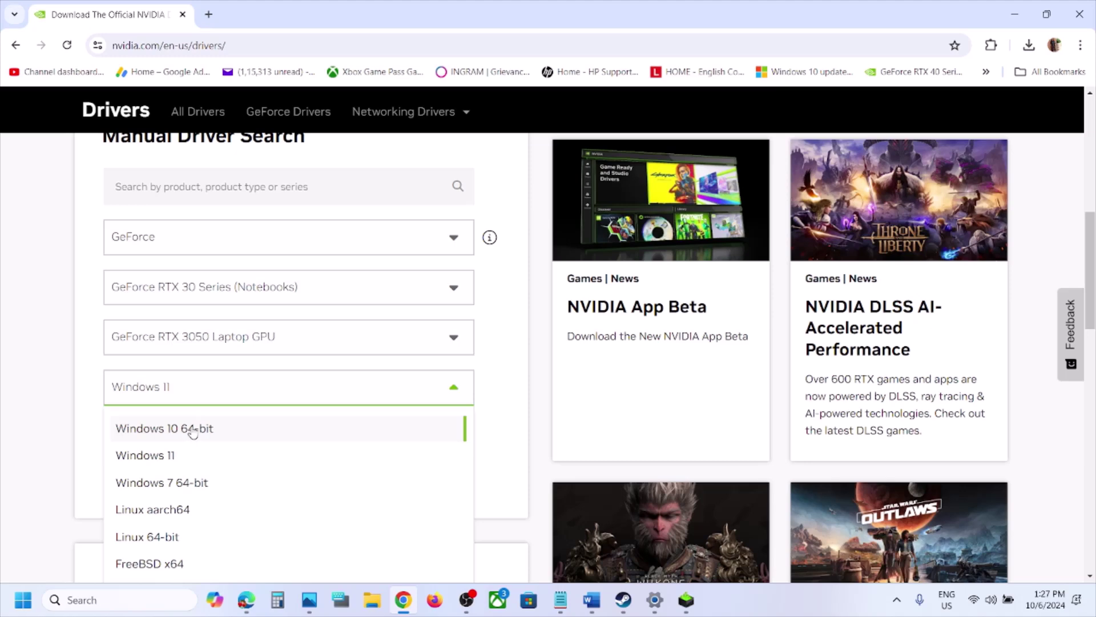
left_click(72, 403)
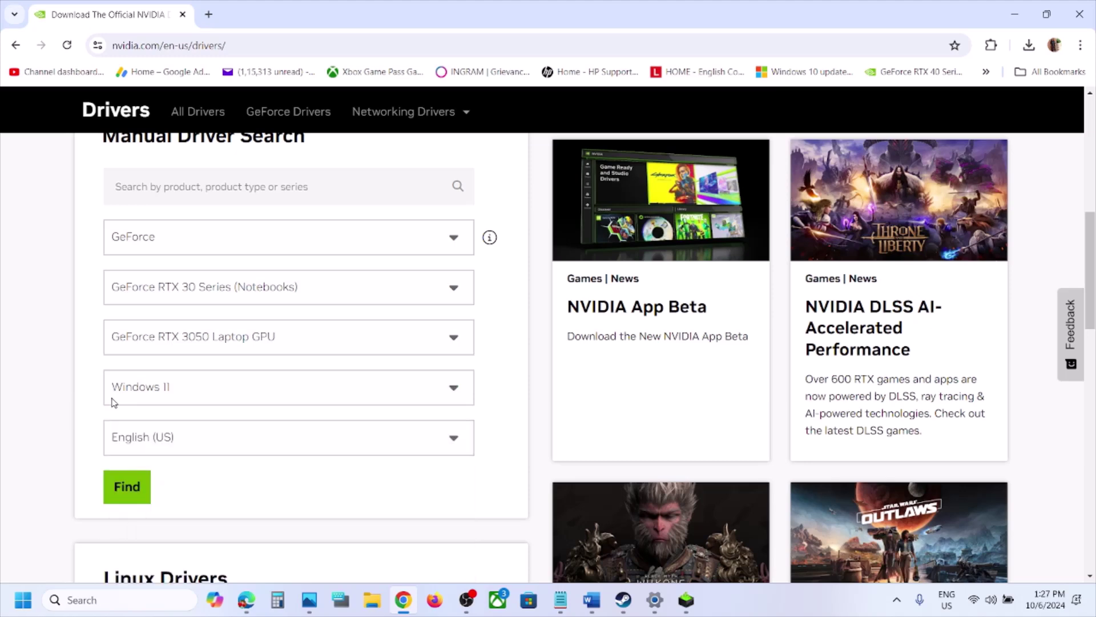
left_click(136, 489)
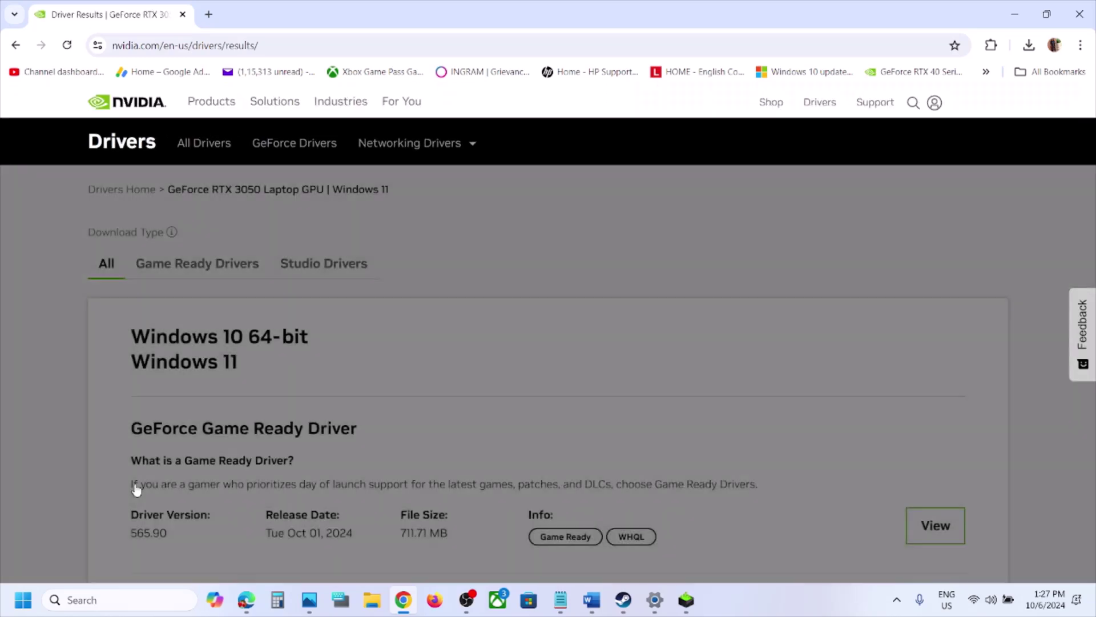
Download the GeForce Game Ready Driver version 565.90 from its details page and check its progress in the recent downloads.
scroll(481, 415, "down", 1)
scroll(481, 415, "down", 2)
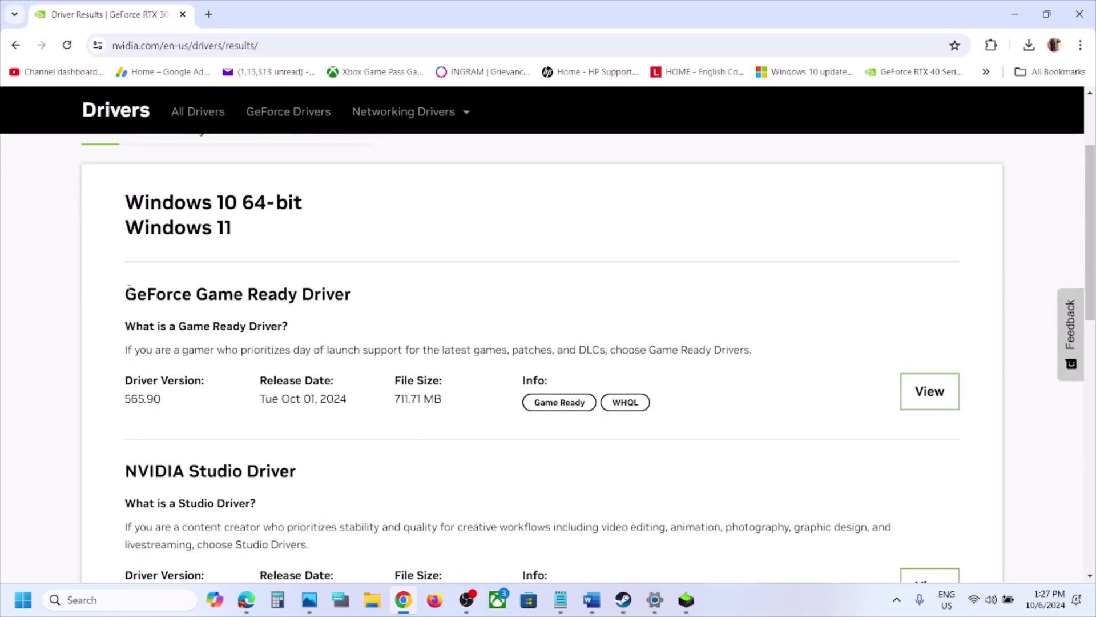
left_click_drag(130, 290, 356, 282)
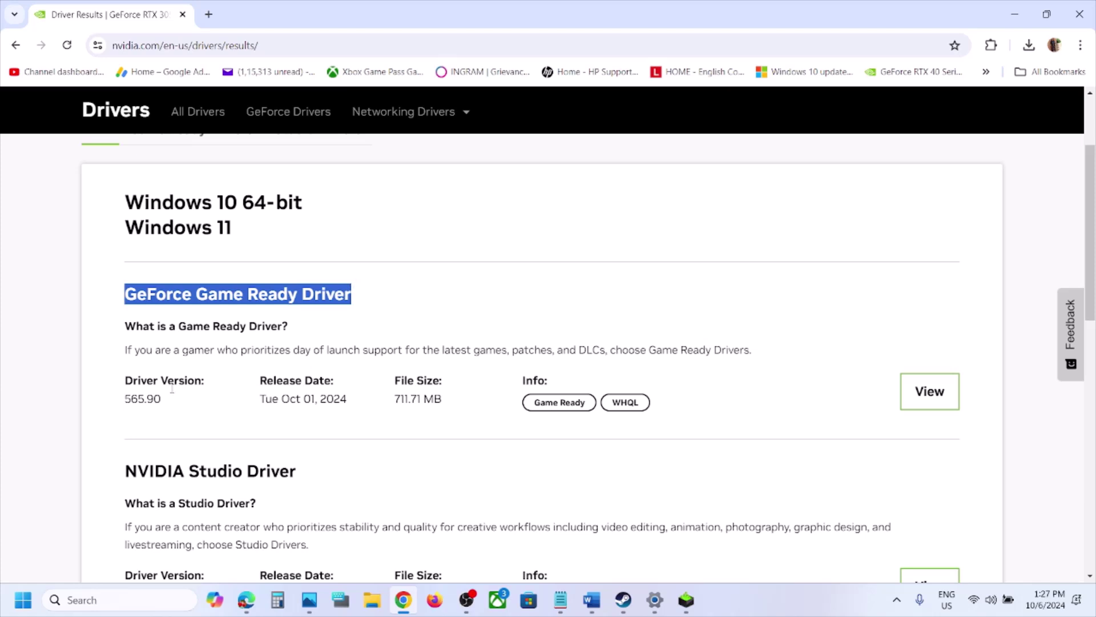
left_click_drag(125, 399, 164, 404)
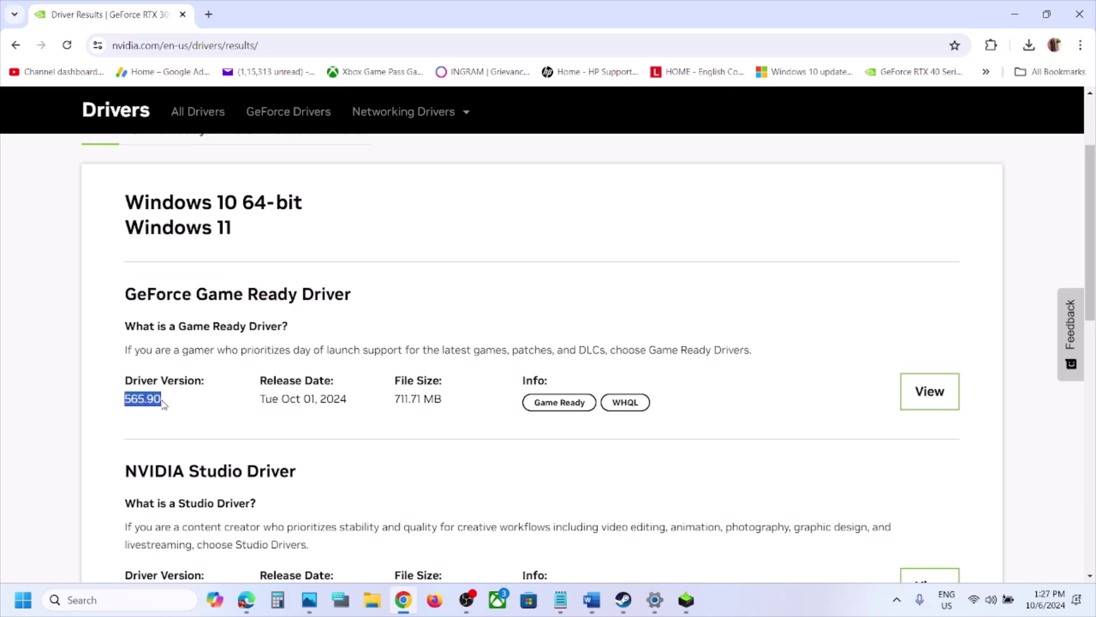
left_click(925, 392)
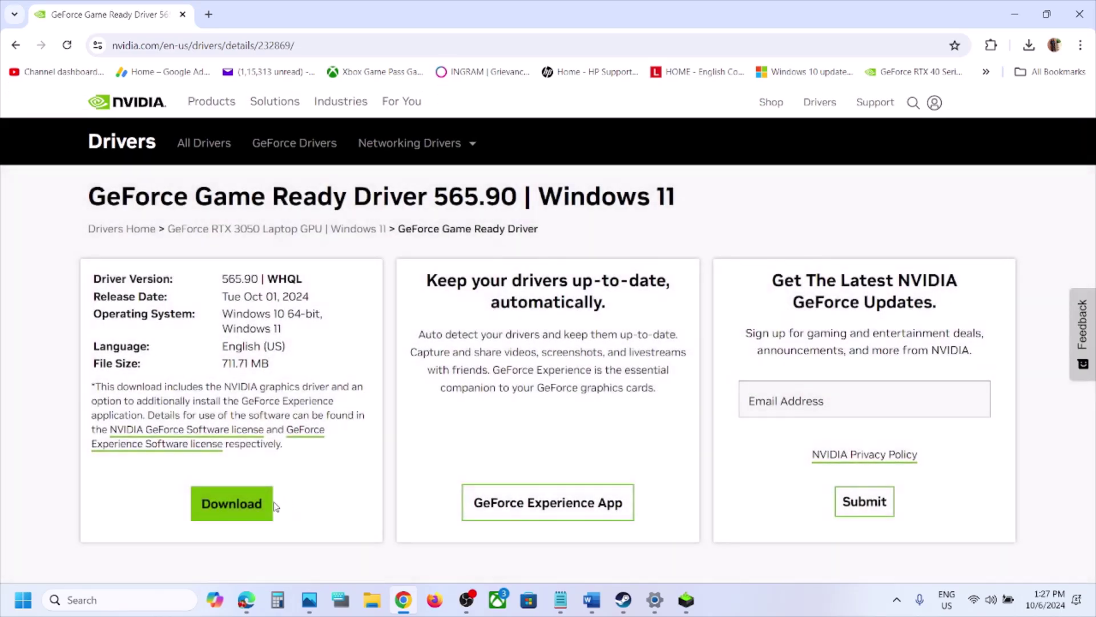
left_click(250, 506)
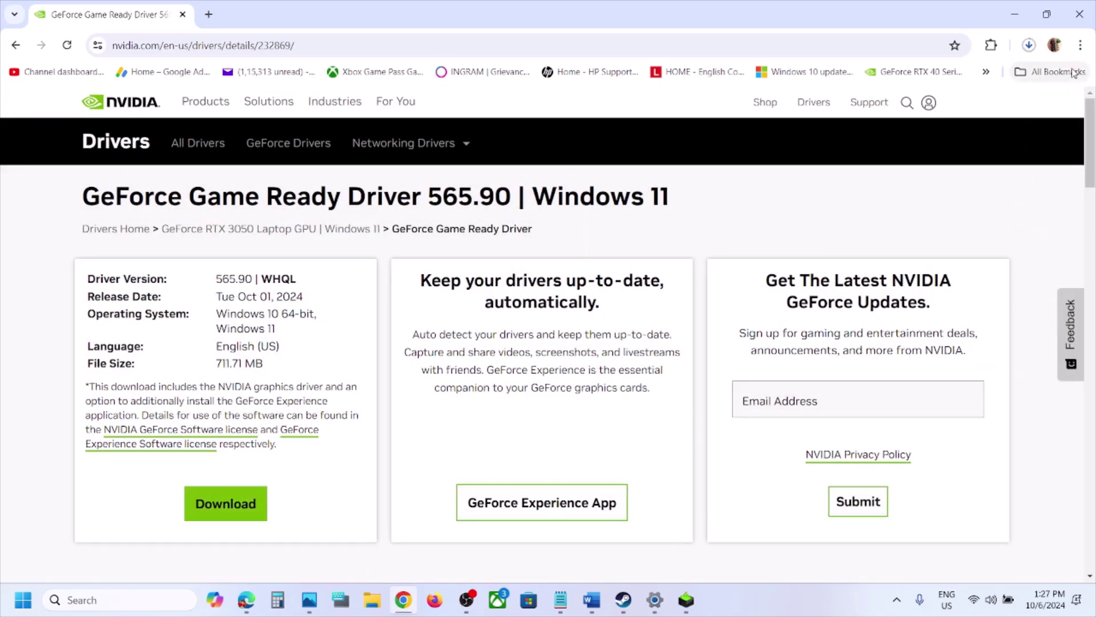
left_click(1028, 46)
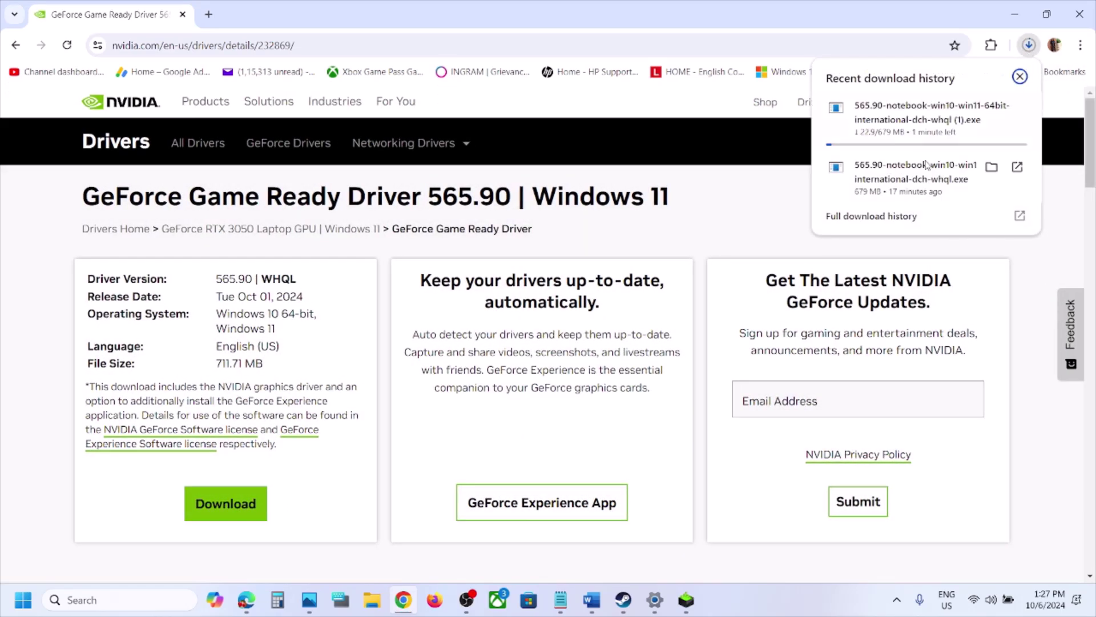
left_click(744, 244)
Run the NVIDIA Graphics Driver 565.90 installer with GeForce Experience, using Custom (Advanced) and "Perform a clean installation".
left_click(685, 599)
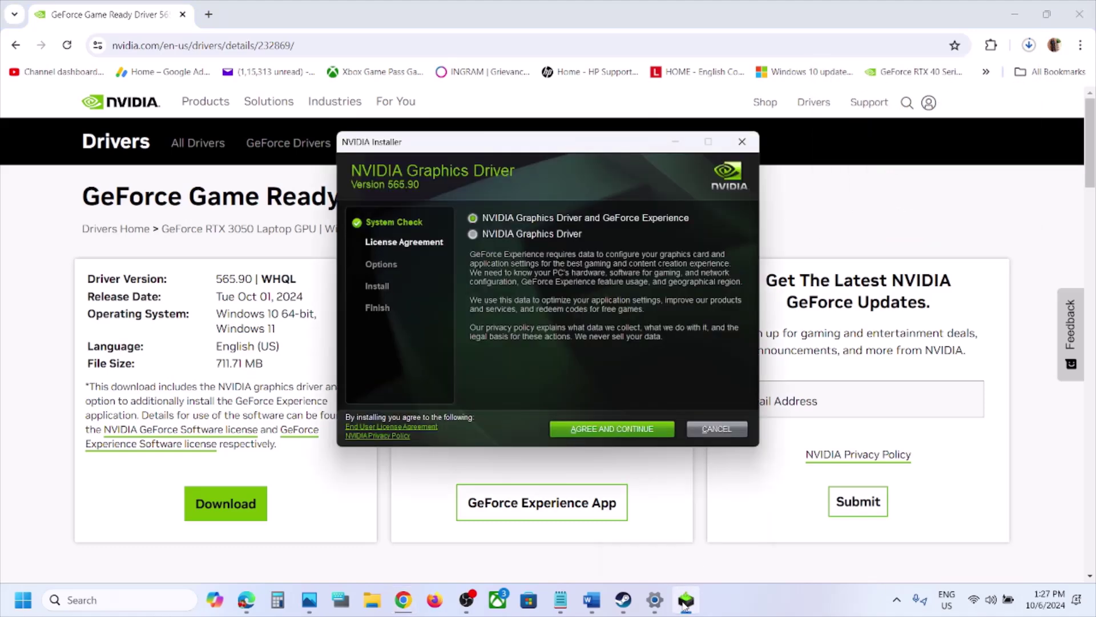
left_click(595, 438)
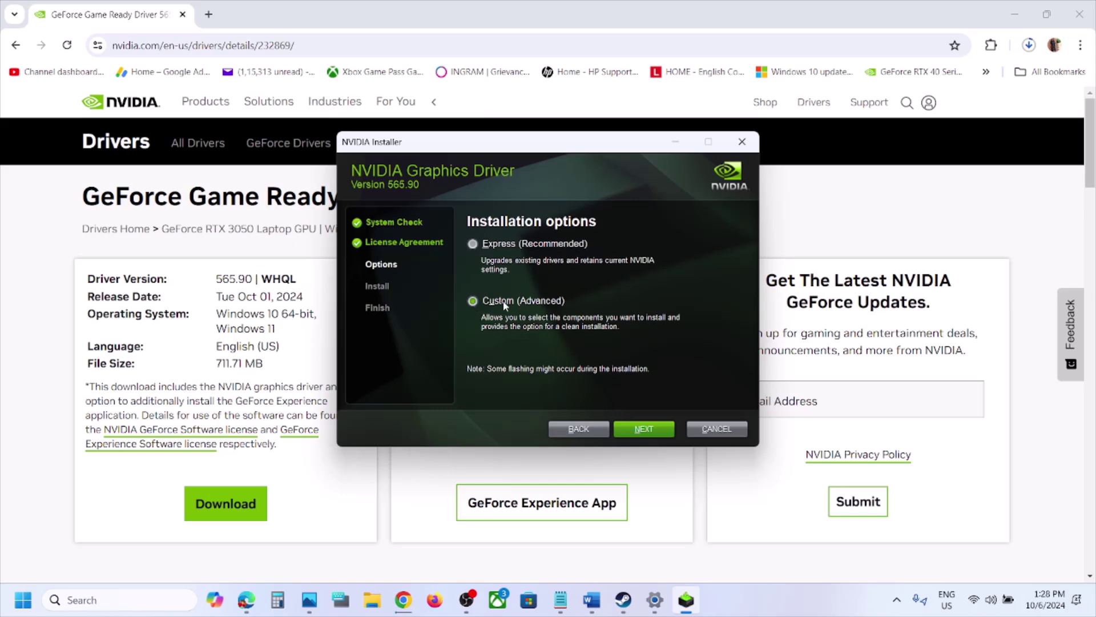
left_click(633, 426)
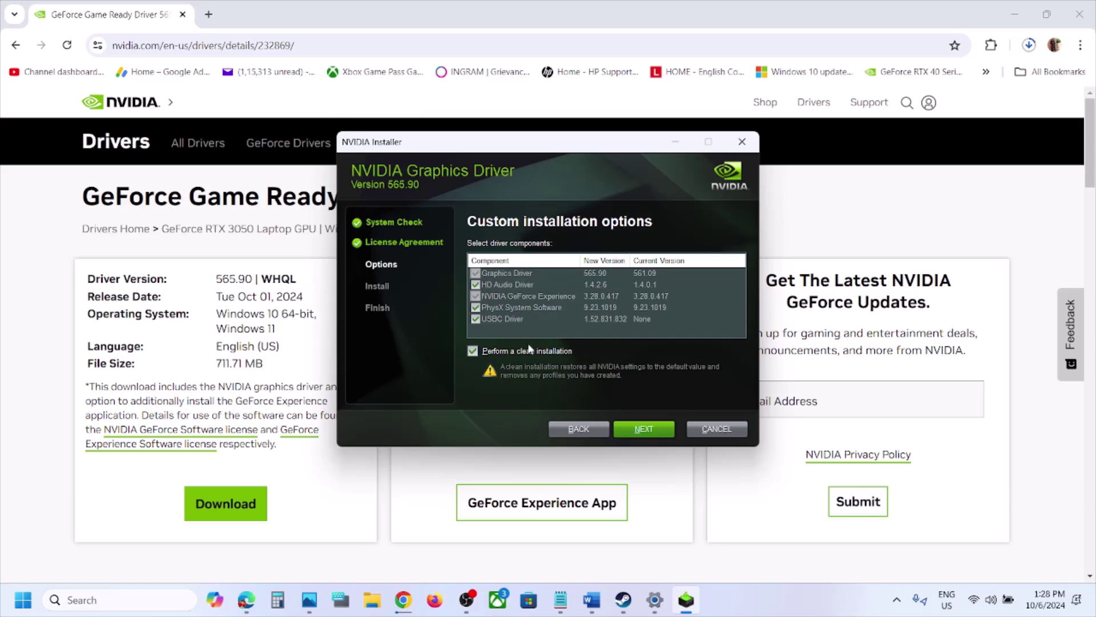
left_click(652, 431)
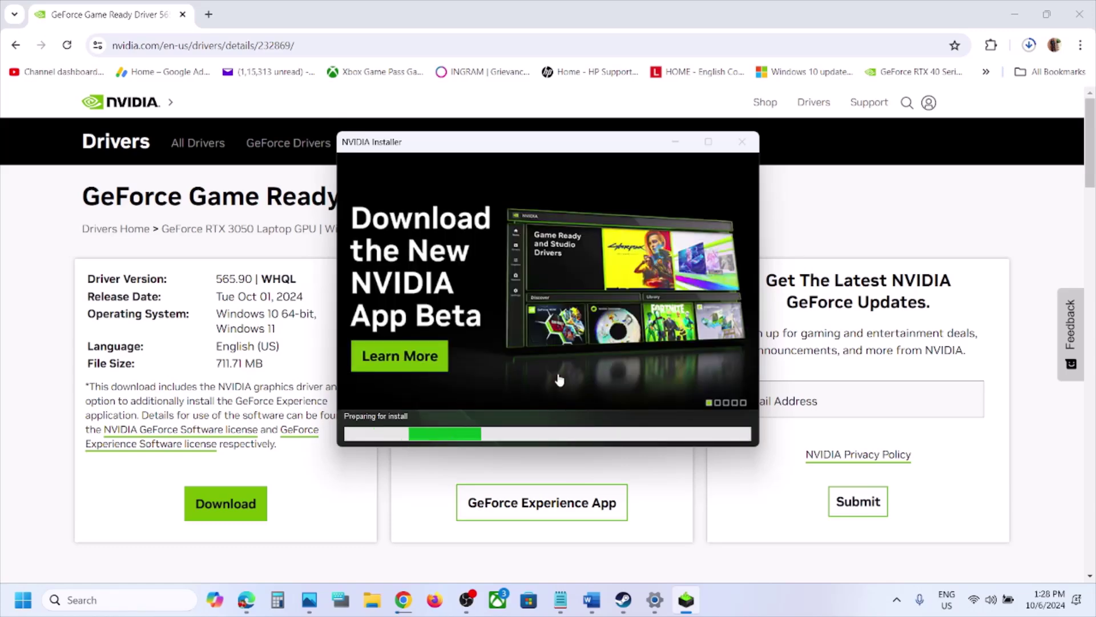
View the Windows power options while the driver installs, and dismiss them without choosing any.
left_click(22, 599)
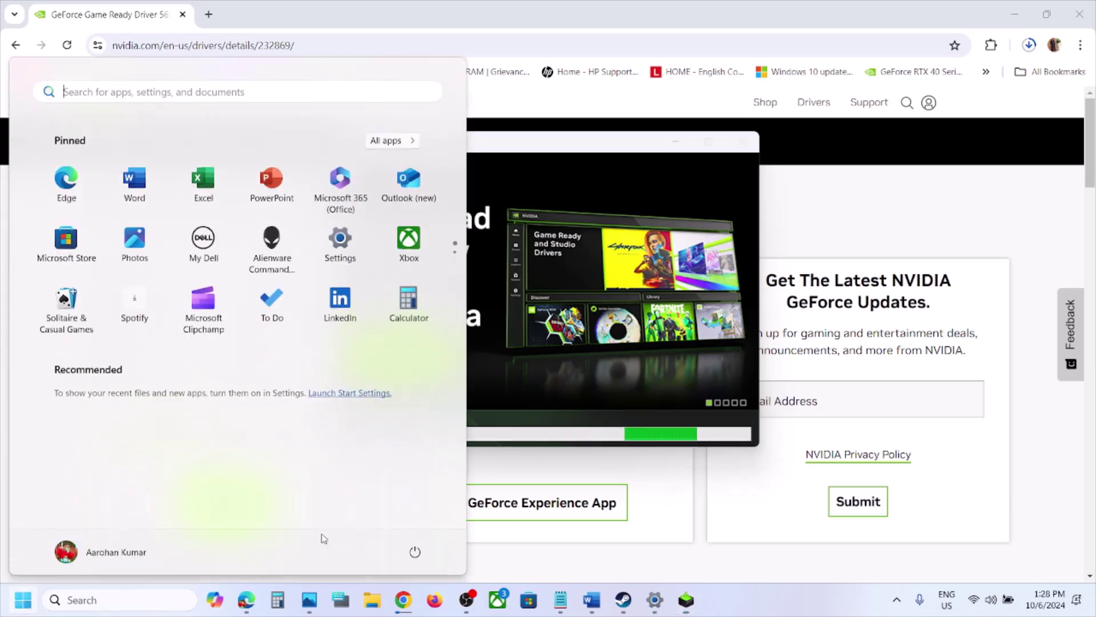
left_click(415, 550)
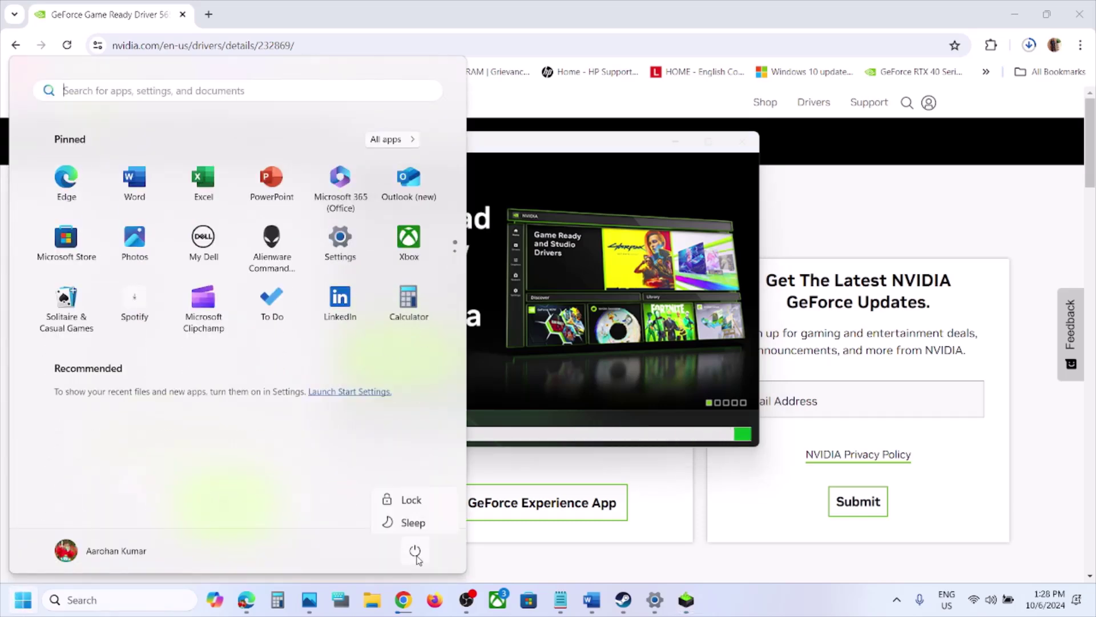
left_click(660, 364)
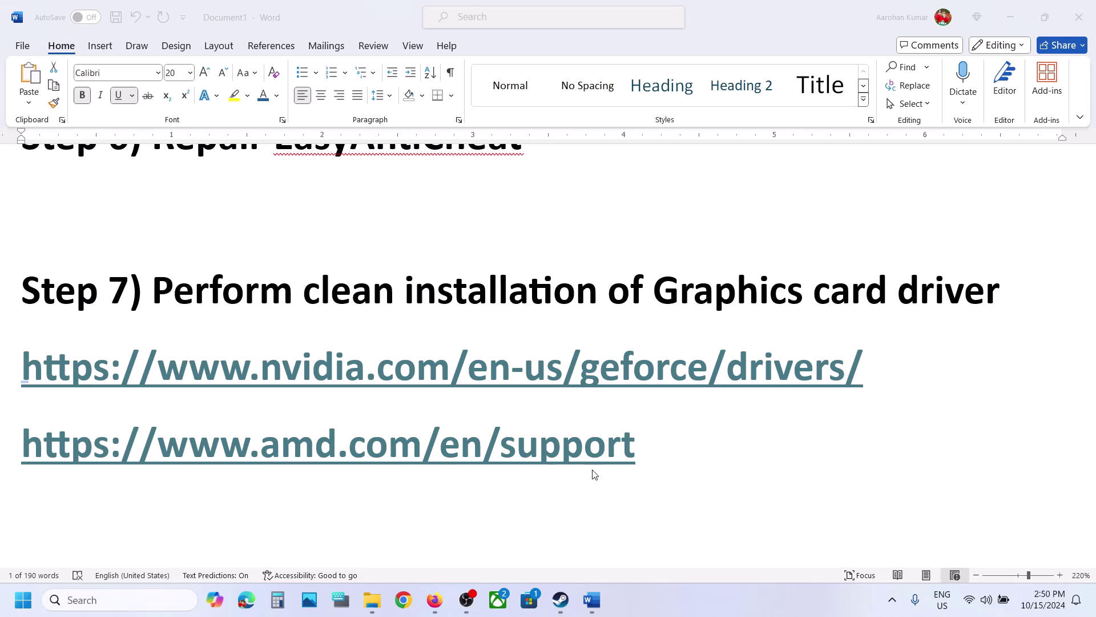
Highlight the AMD support link under Step 7 in the Word document.
double_click(655, 445)
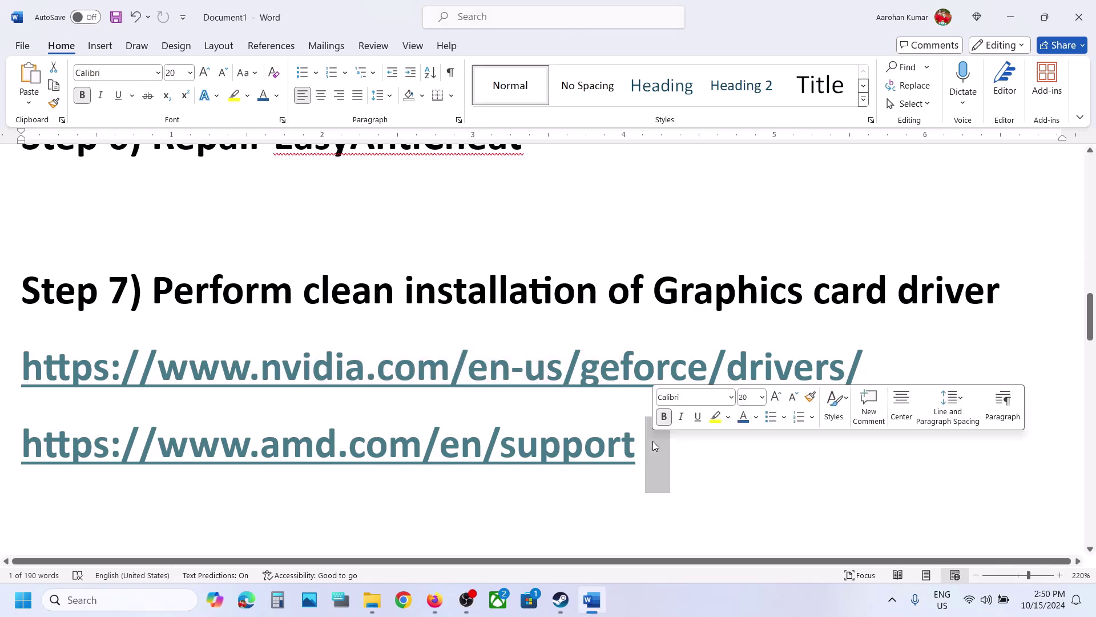
left_click(639, 446)
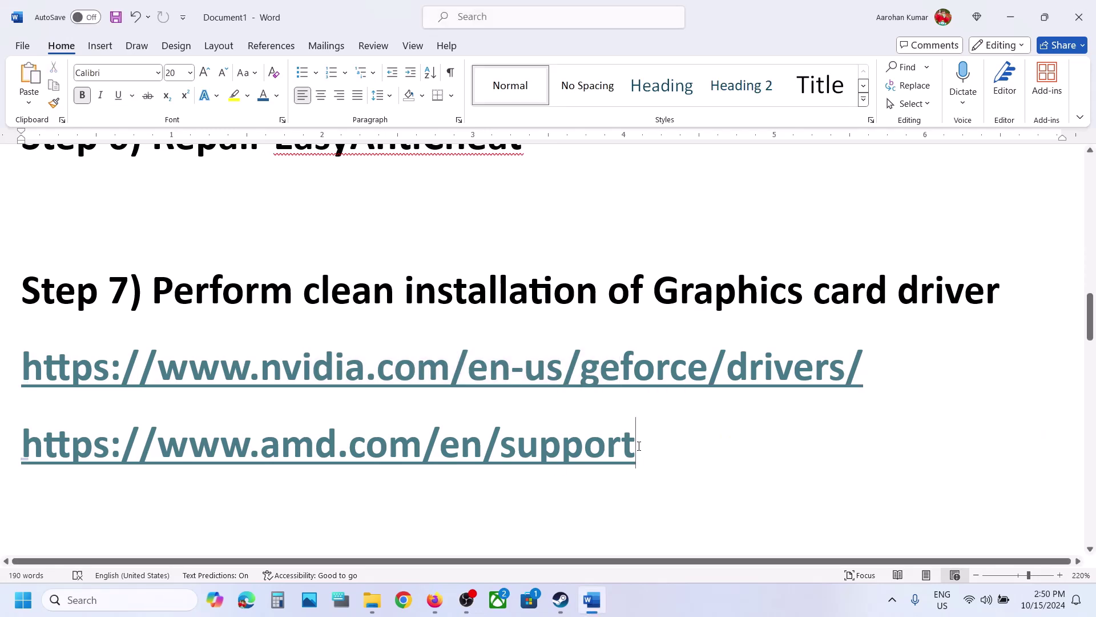
left_click_drag(660, 453, 83, 449)
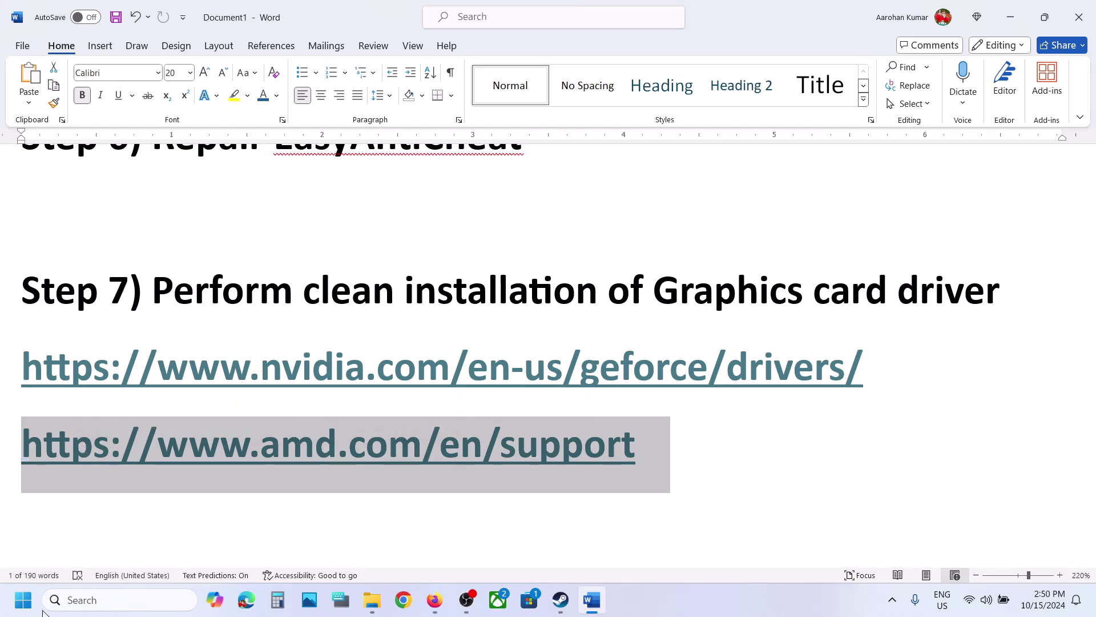
Bring up the Windows power options over the Word document to point out Restart, and close them without restarting.
left_click(23, 600)
left_click(415, 550)
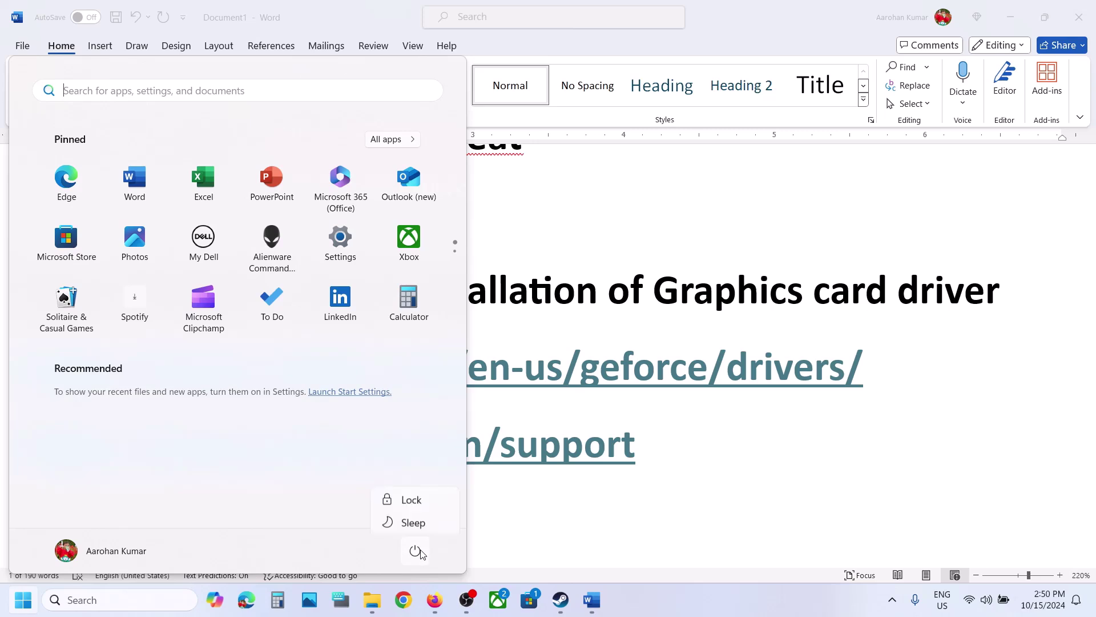
left_click(704, 478)
left_click(705, 479)
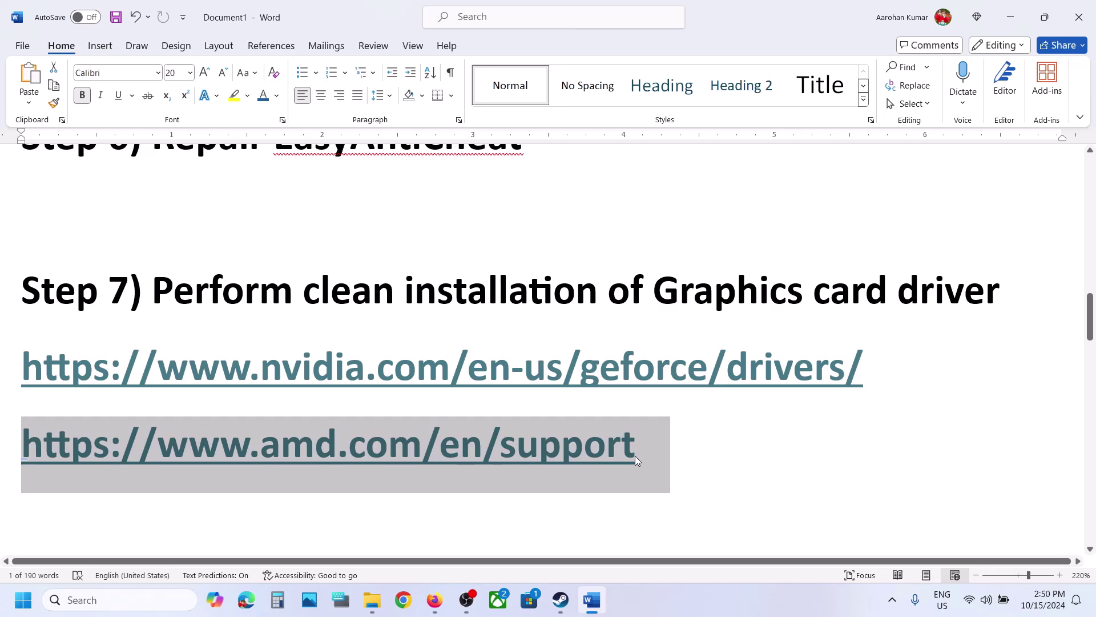
left_click(15, 605)
left_click(415, 550)
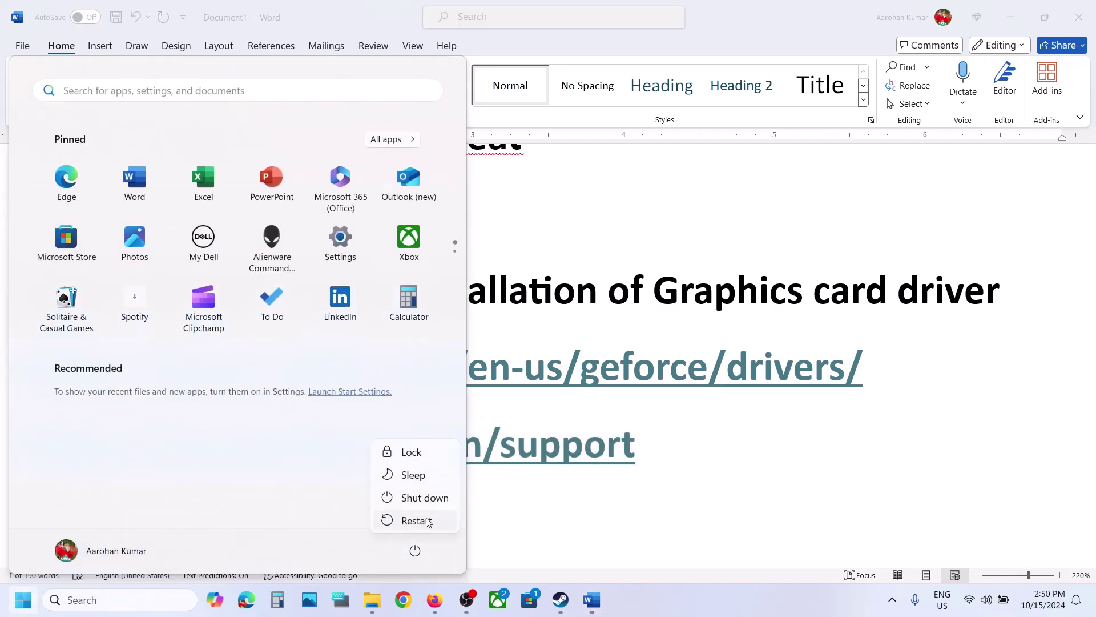
left_click(653, 526)
Copy the word "graphics" from Step 8, search Windows for "graphics settings", and open the Graphics settings page.
scroll(654, 526, "down", 5)
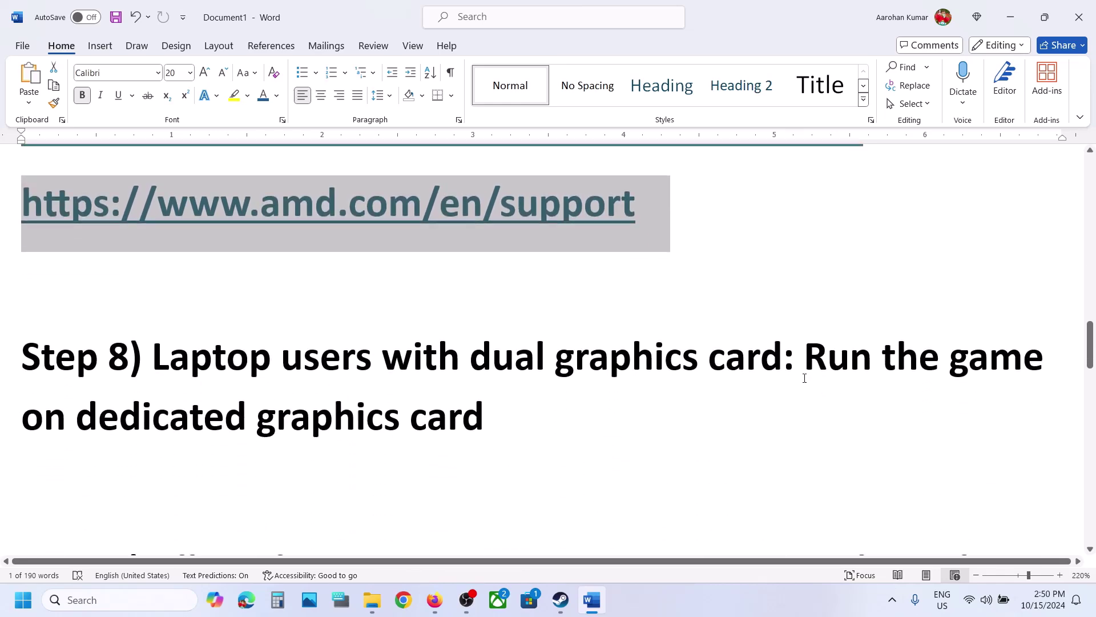
double_click(317, 423)
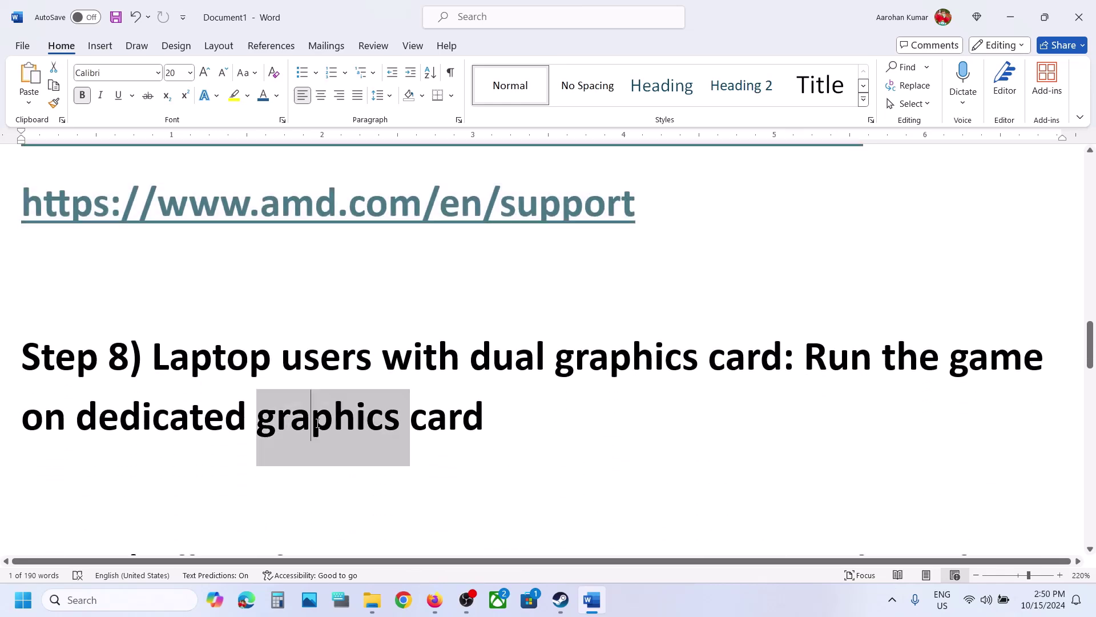
key("ctrl+c")
left_click(107, 600)
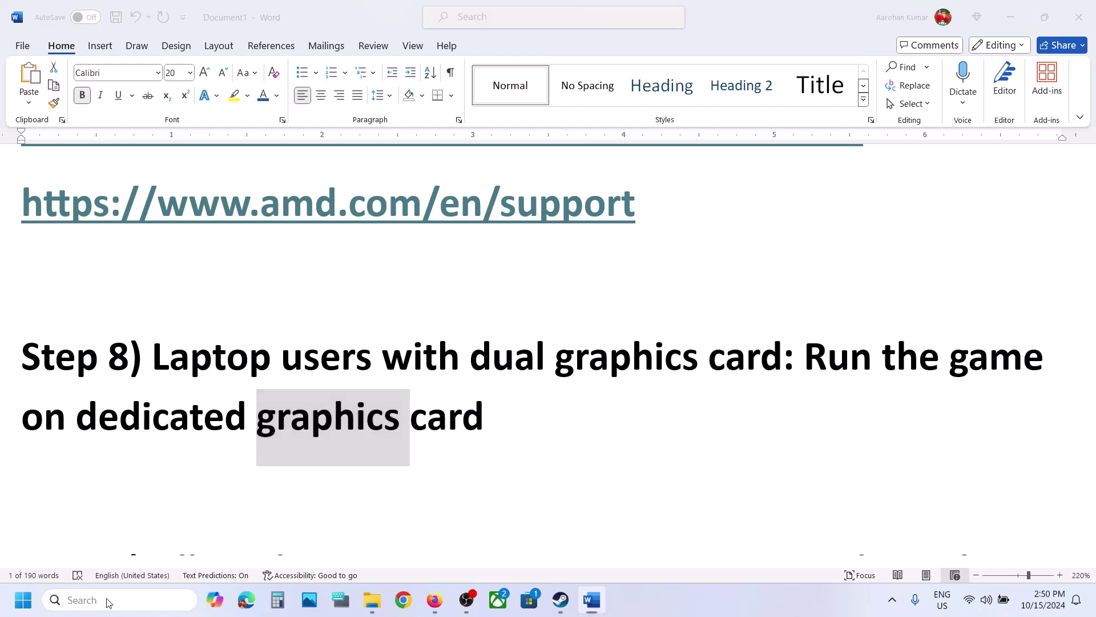
key("ctrl+v")
key("Right")
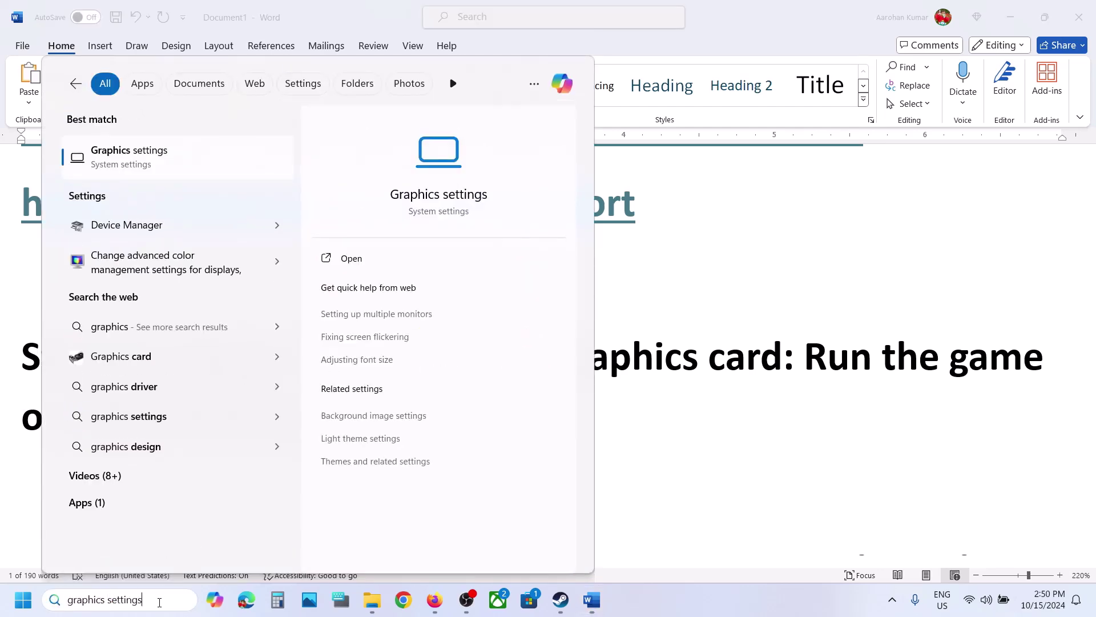
left_click(181, 164)
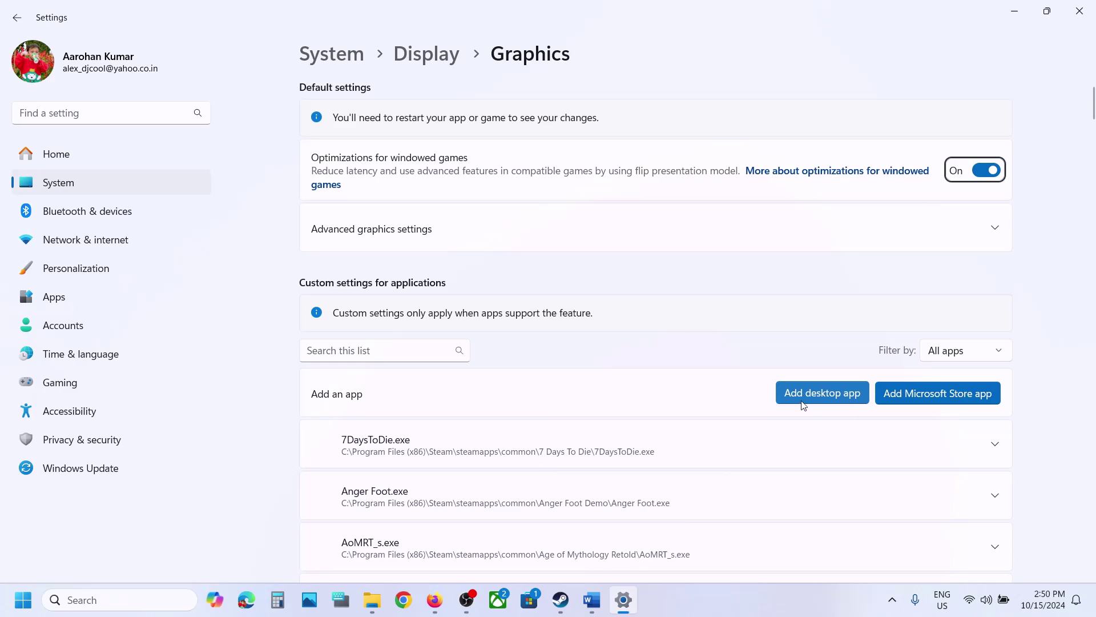
Start adding a desktop app to the custom graphics settings and browse to C:\Program Files (x86)\Steam.
left_click(817, 394)
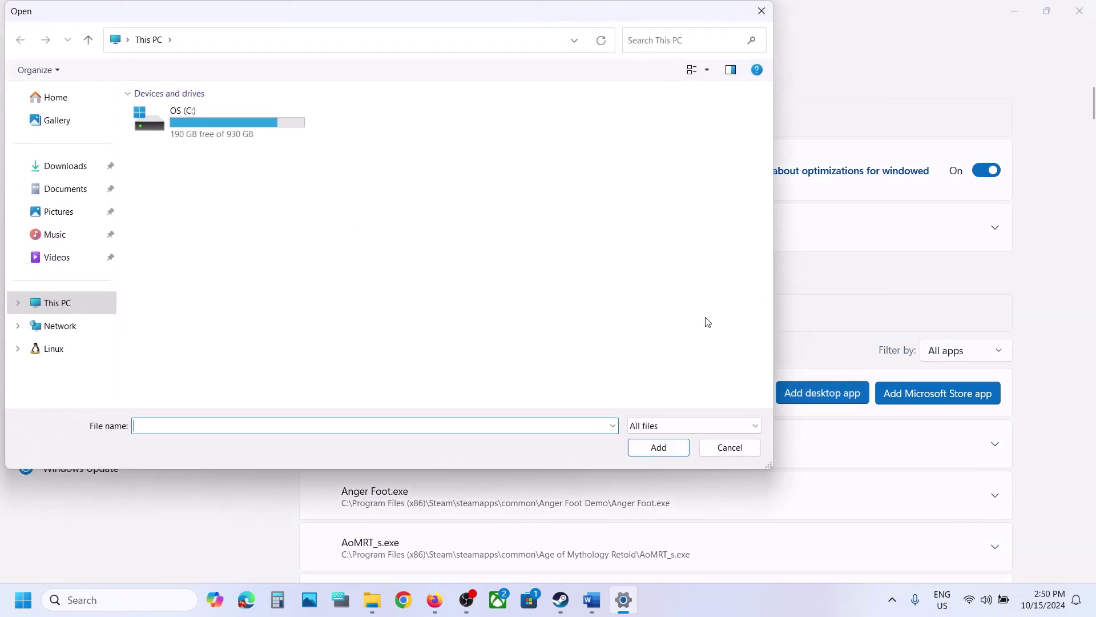
double_click(226, 122)
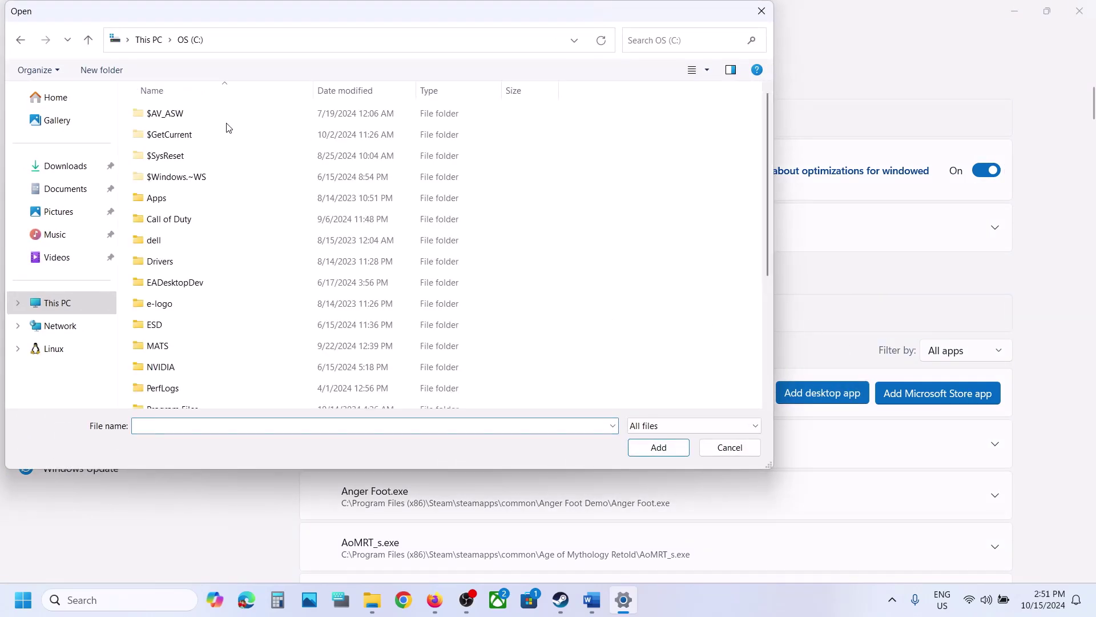
scroll(269, 279, "down", 3)
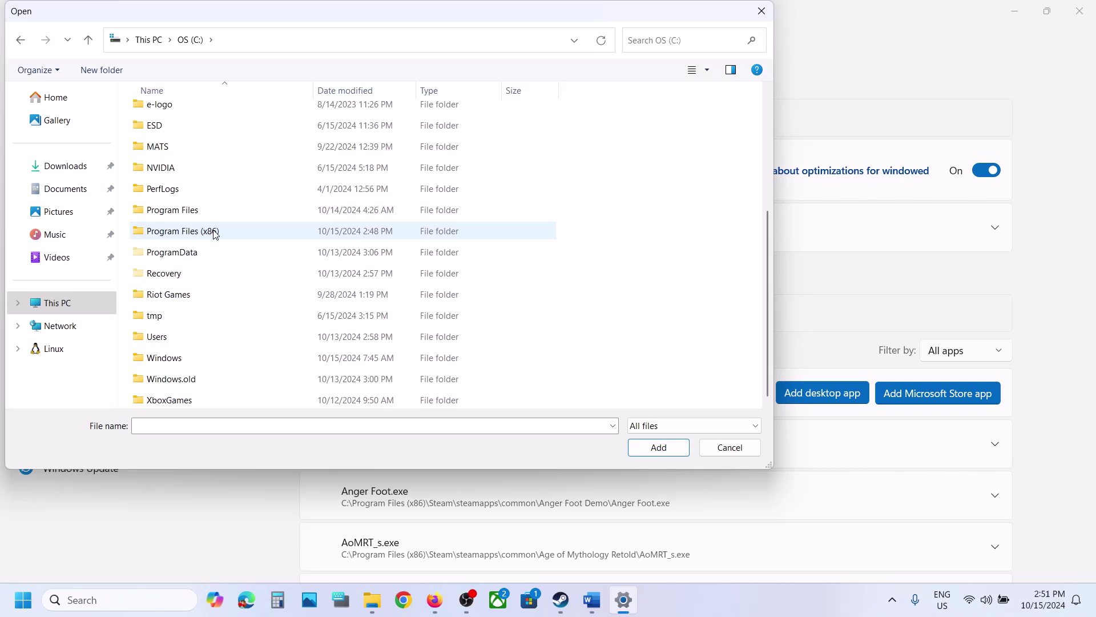
double_click(204, 232)
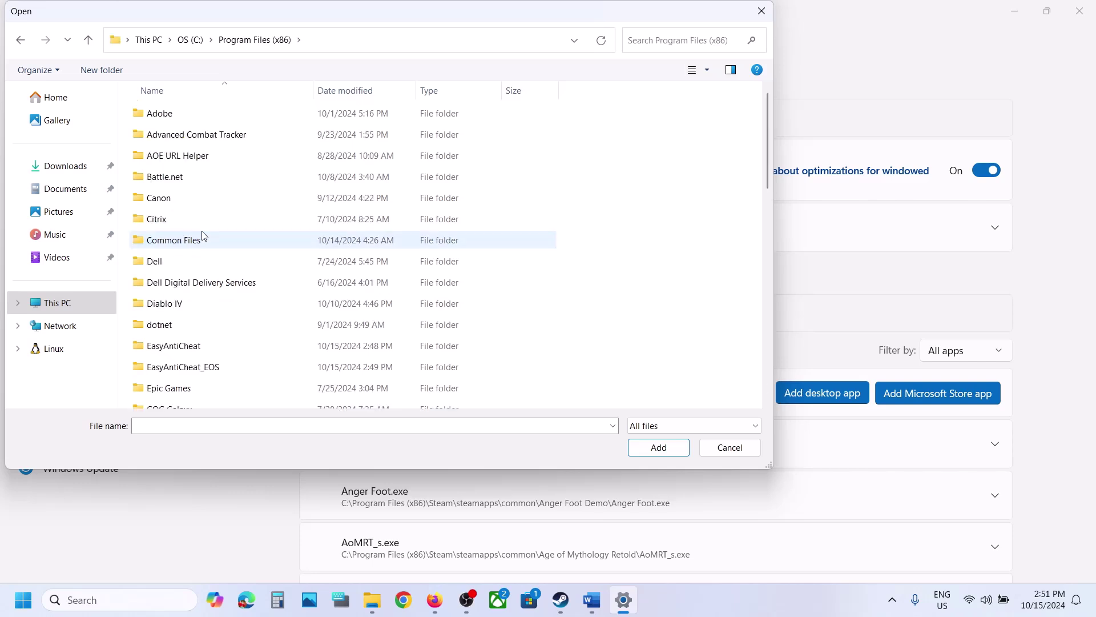
scroll(204, 237, "down", 3)
scroll(184, 303, "down", 3)
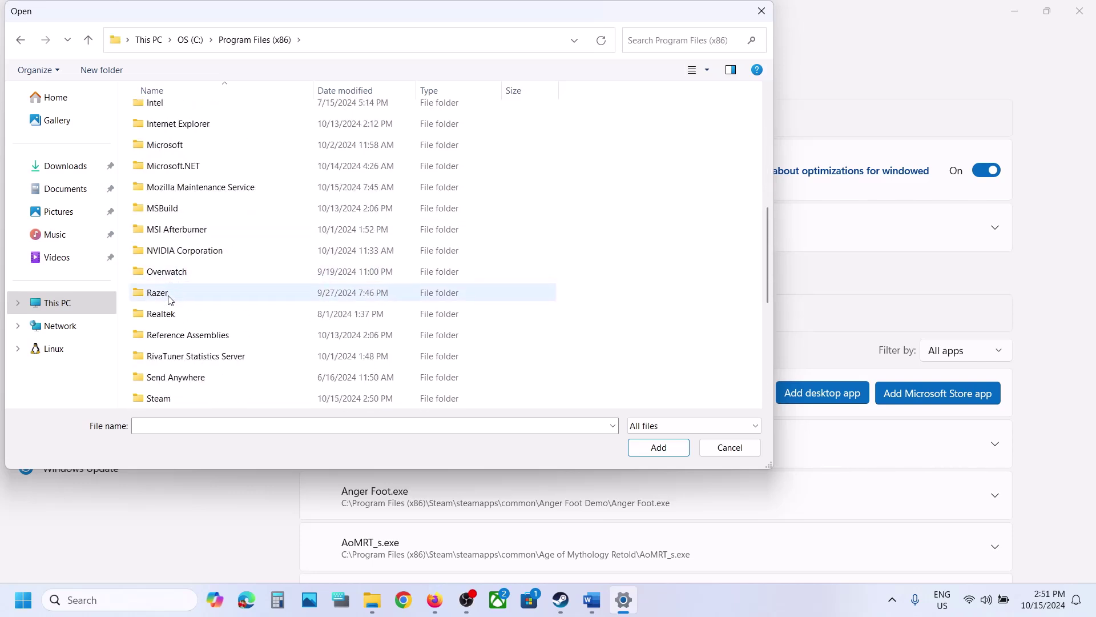
scroll(174, 314, "down", 1)
double_click(166, 331)
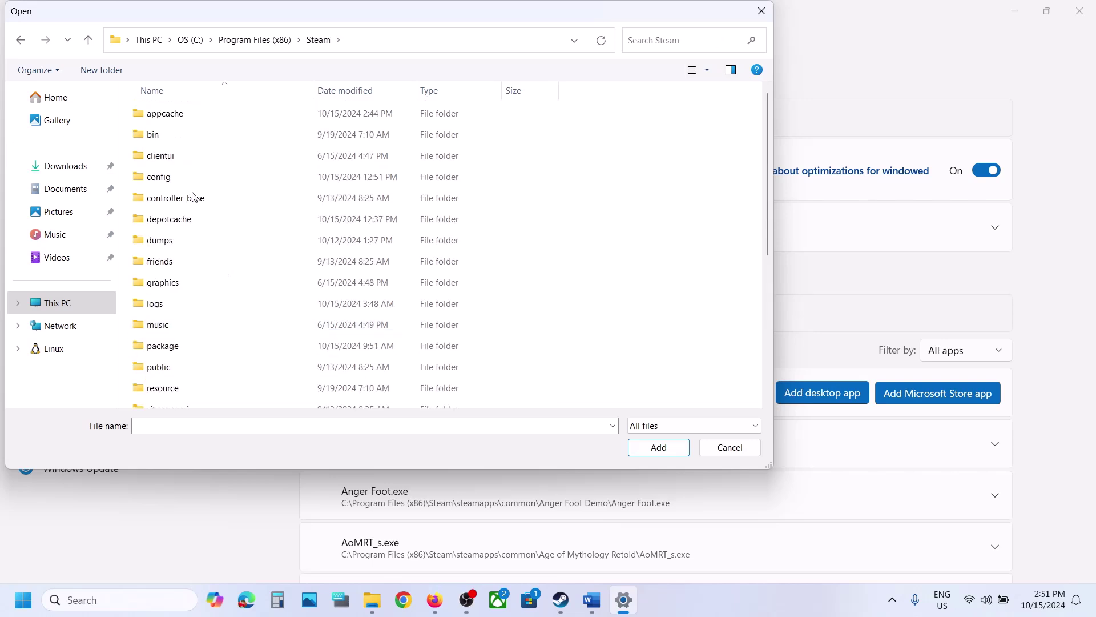
Open steamapps\common\New World and add the NewWorldLauncher application to the custom graphics settings list.
scroll(185, 233, "down", 3)
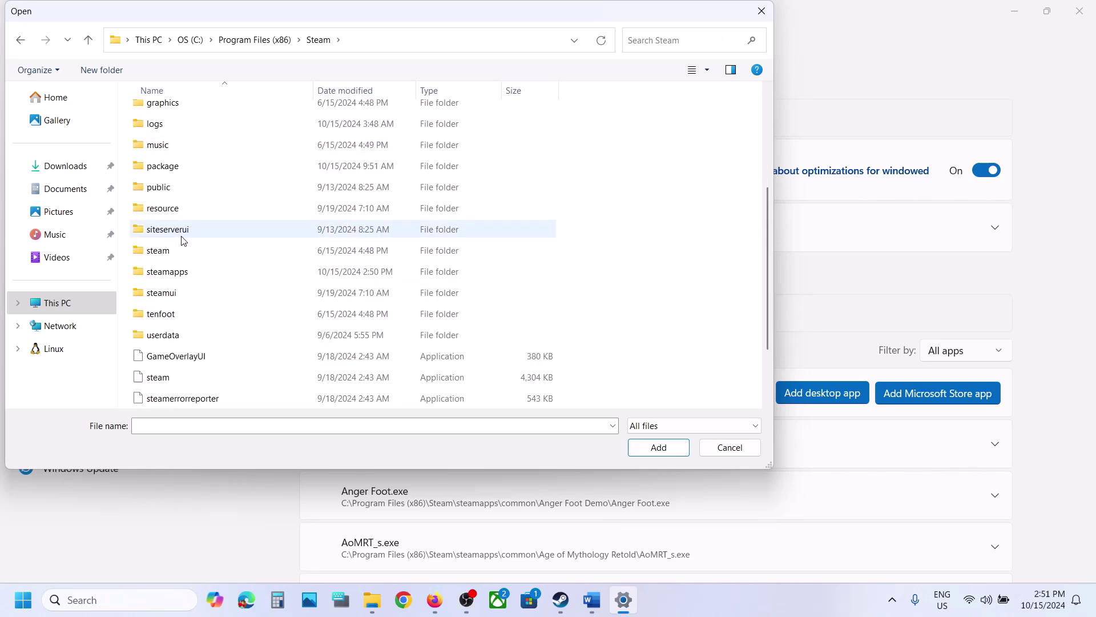
double_click(184, 278)
double_click(171, 114)
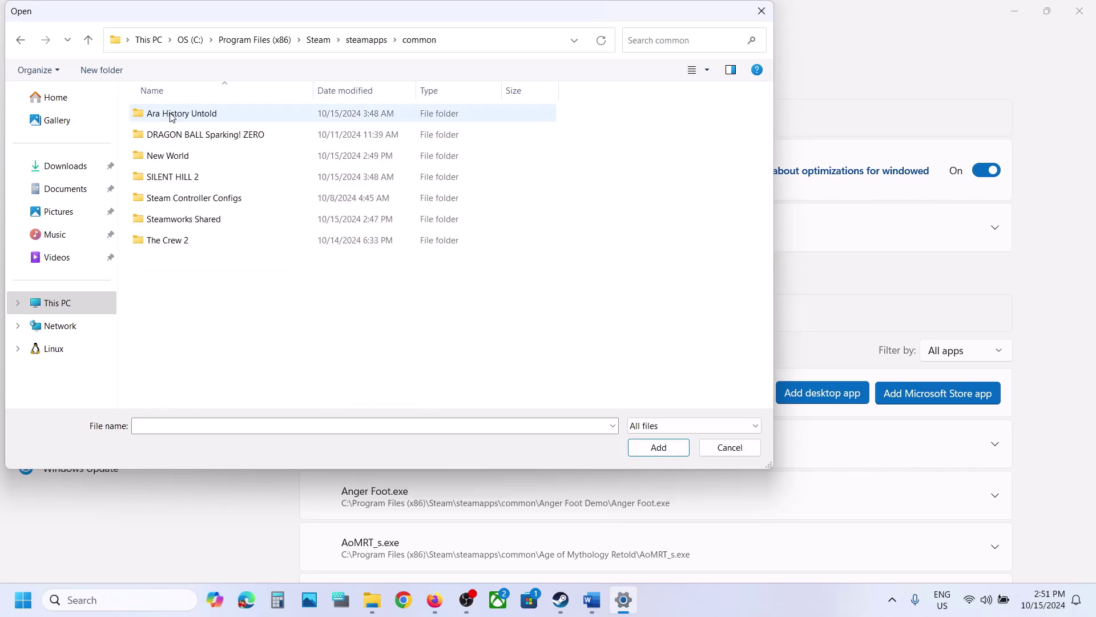
double_click(209, 156)
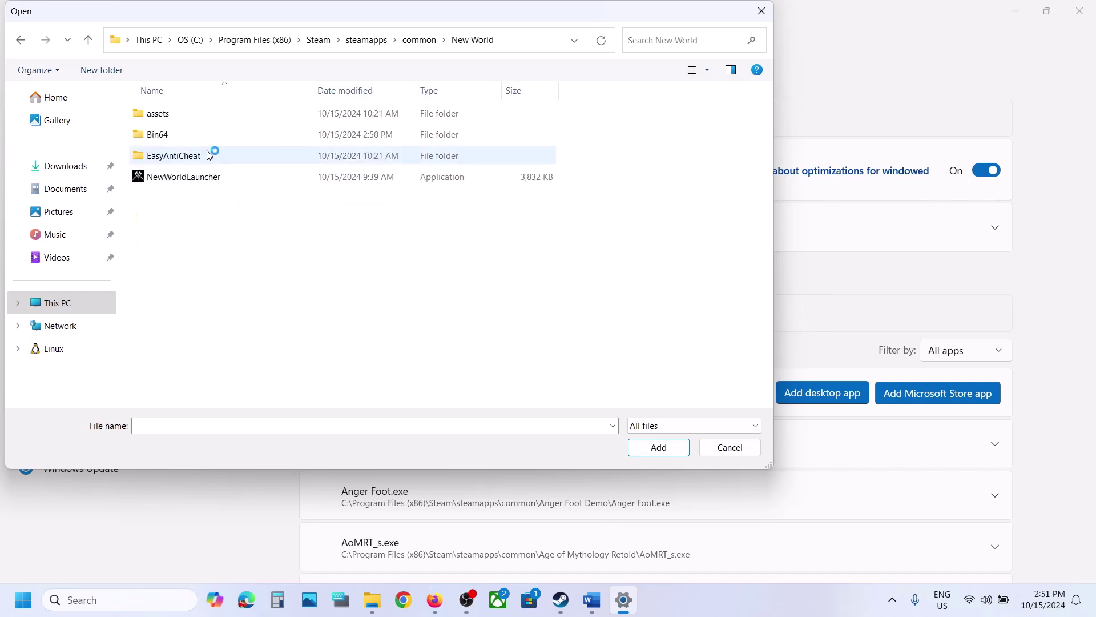
left_click(180, 176)
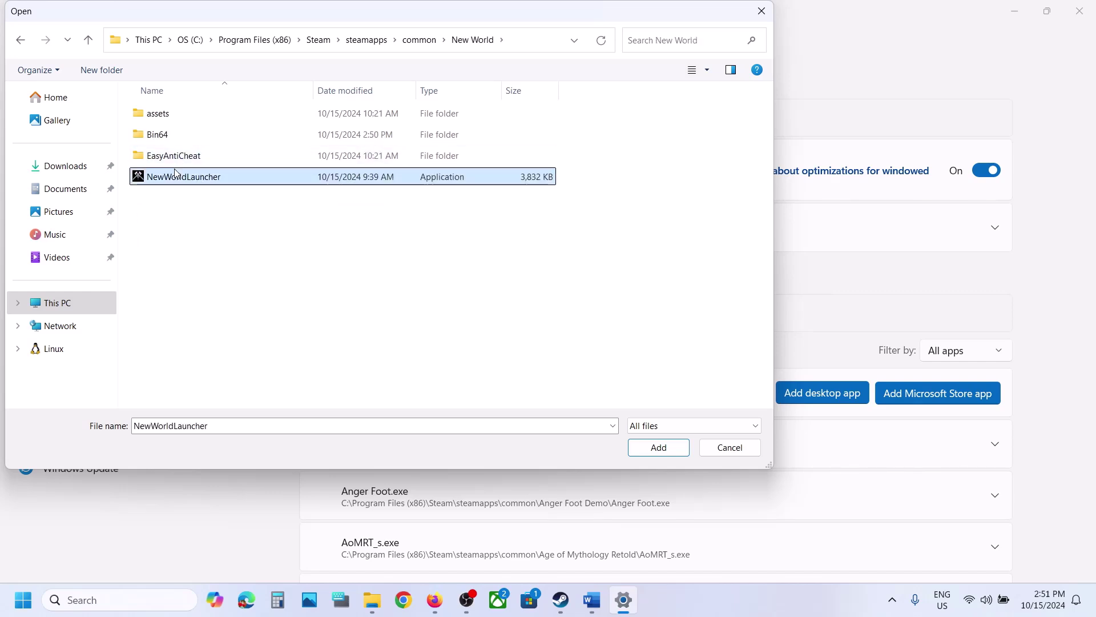
left_click(657, 448)
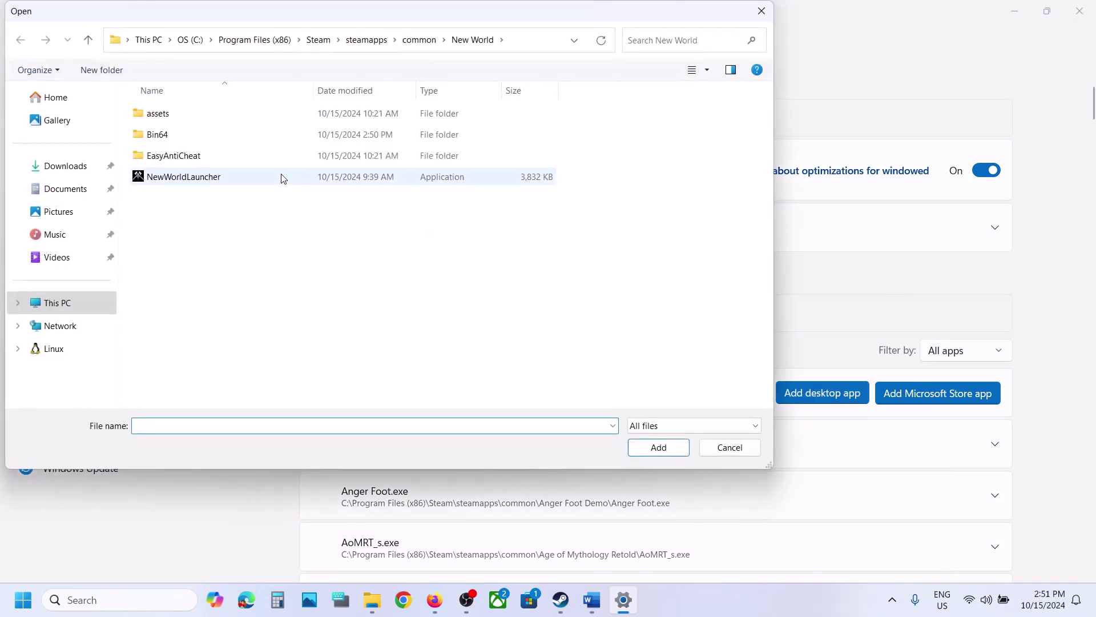
Open the game's Bin64 folder and add the NewWorld application to the custom graphics settings list.
left_click(172, 139)
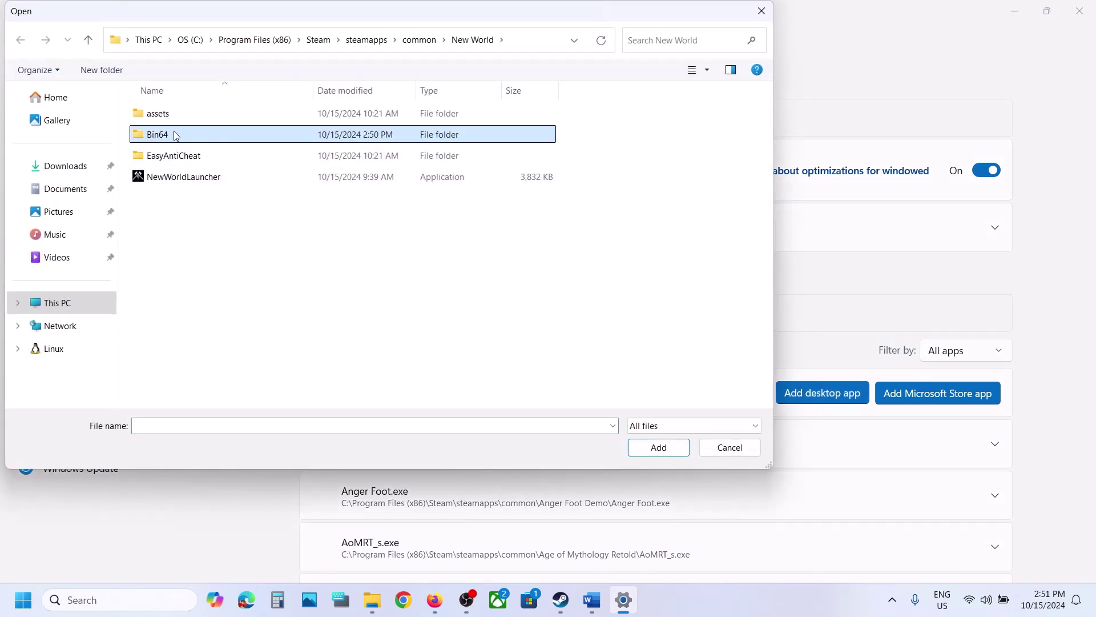
double_click(175, 135)
left_click(184, 156)
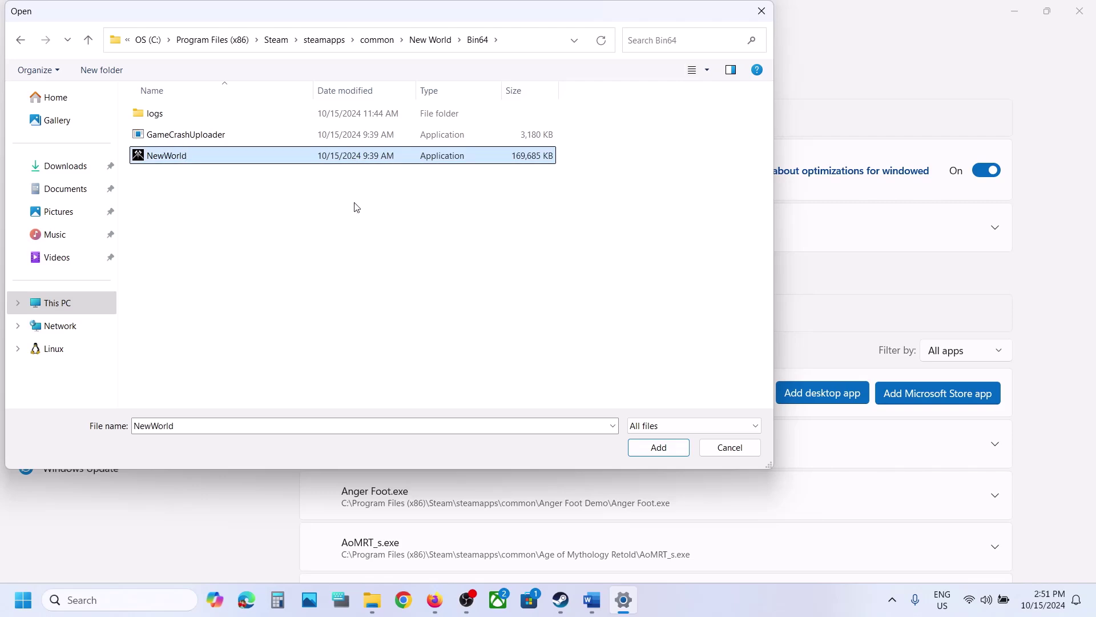
left_click(659, 448)
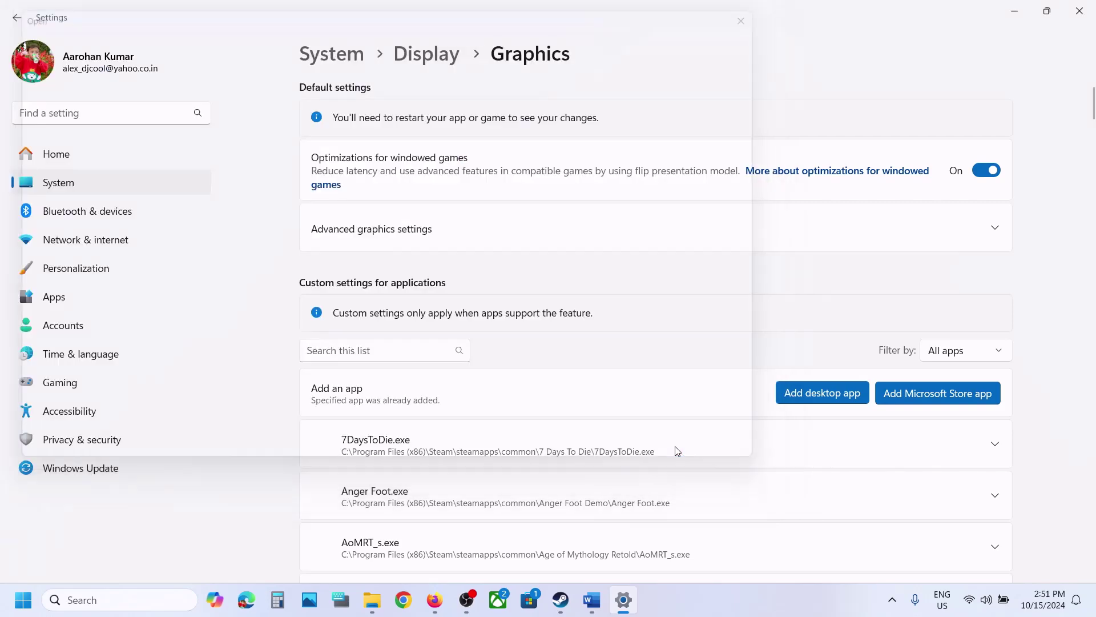
Search the custom graphics app list for "new world".
scroll(677, 451, "down", 2)
scroll(676, 451, "down", 8)
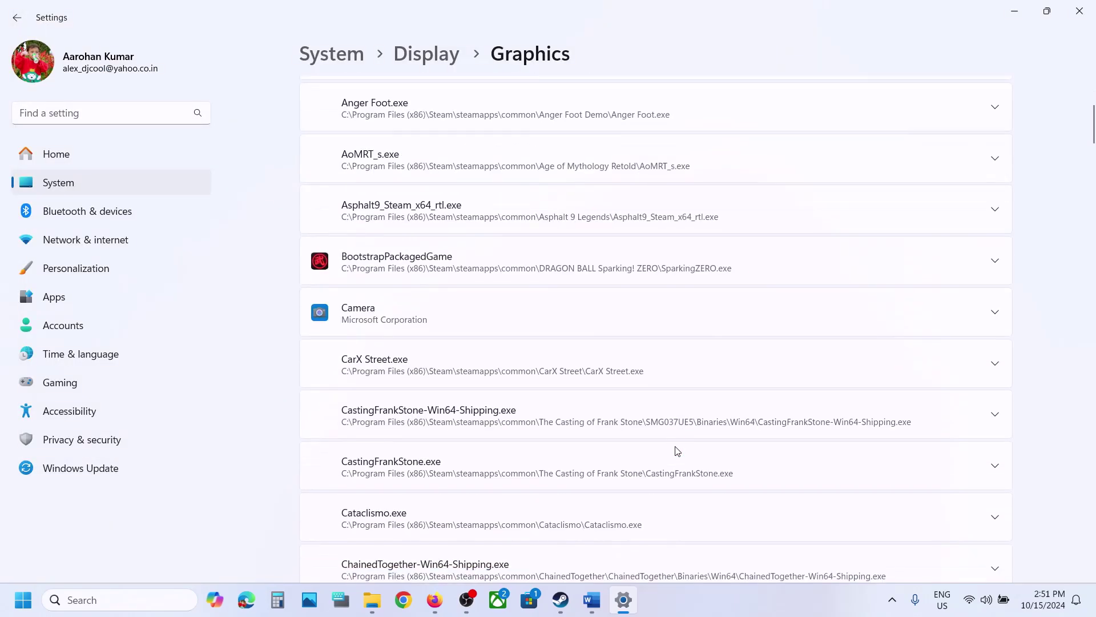
scroll(676, 451, "up", 10)
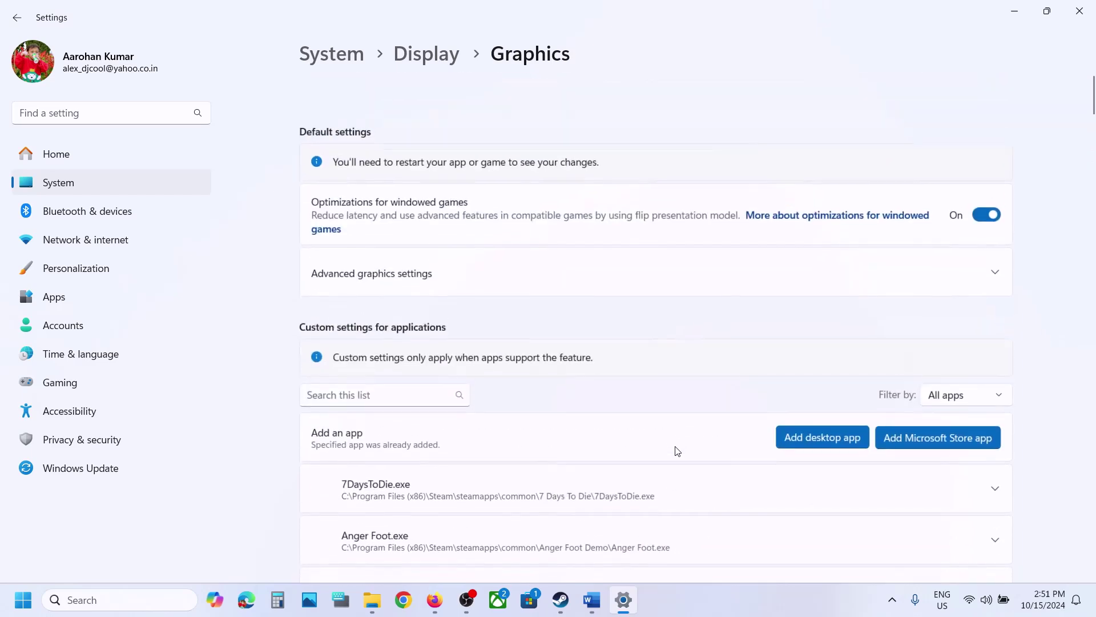
left_click(379, 357)
type("n")
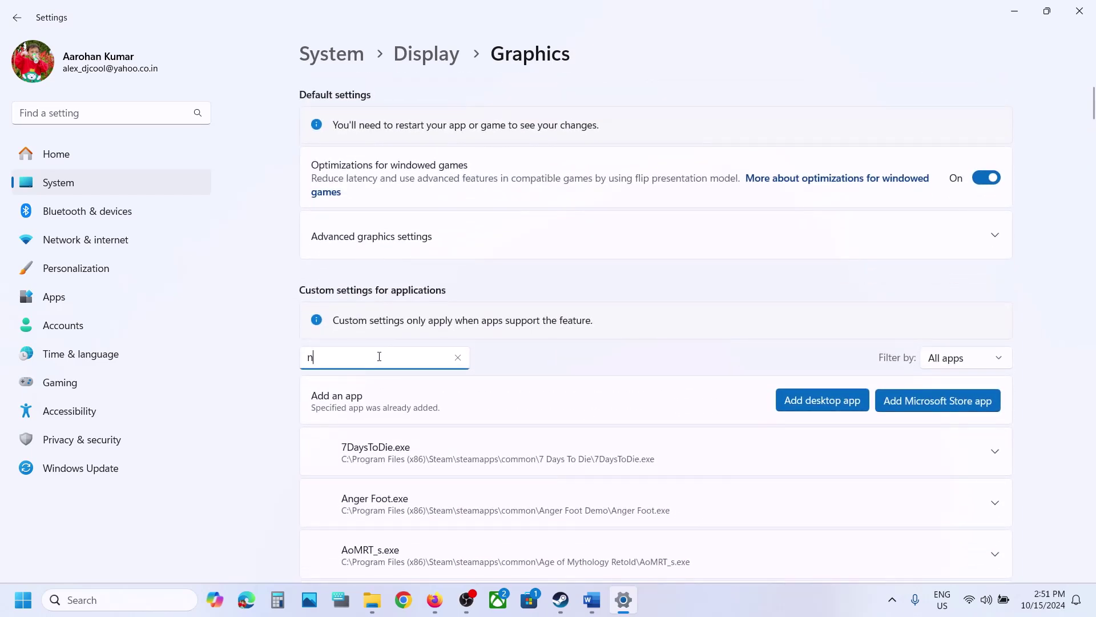
type("ew wo")
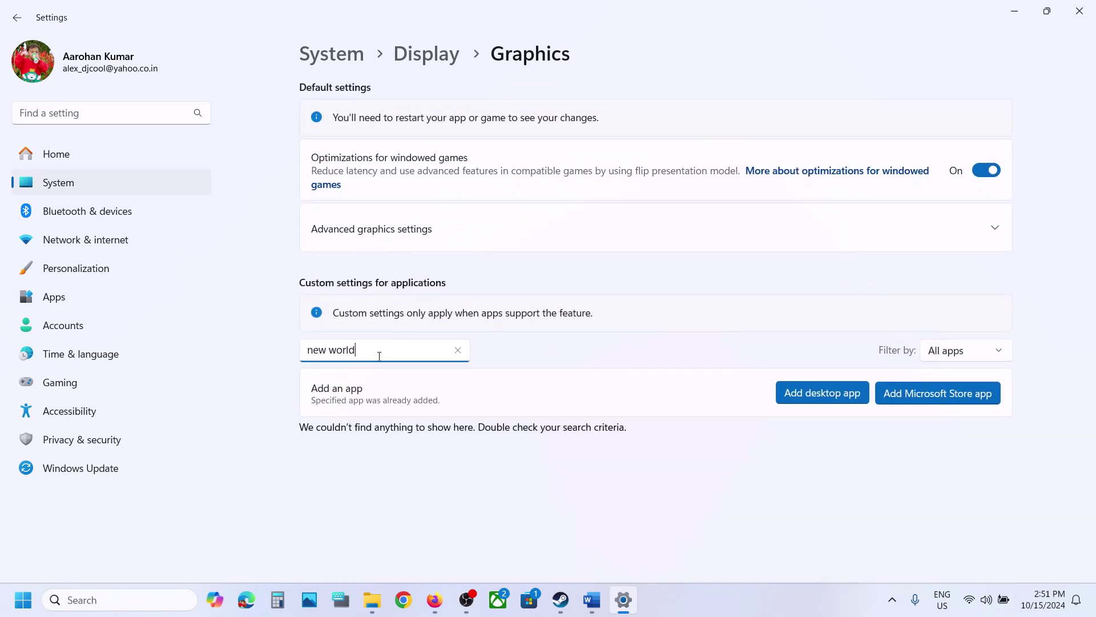
type("rld")
scroll(539, 384, "down", 3)
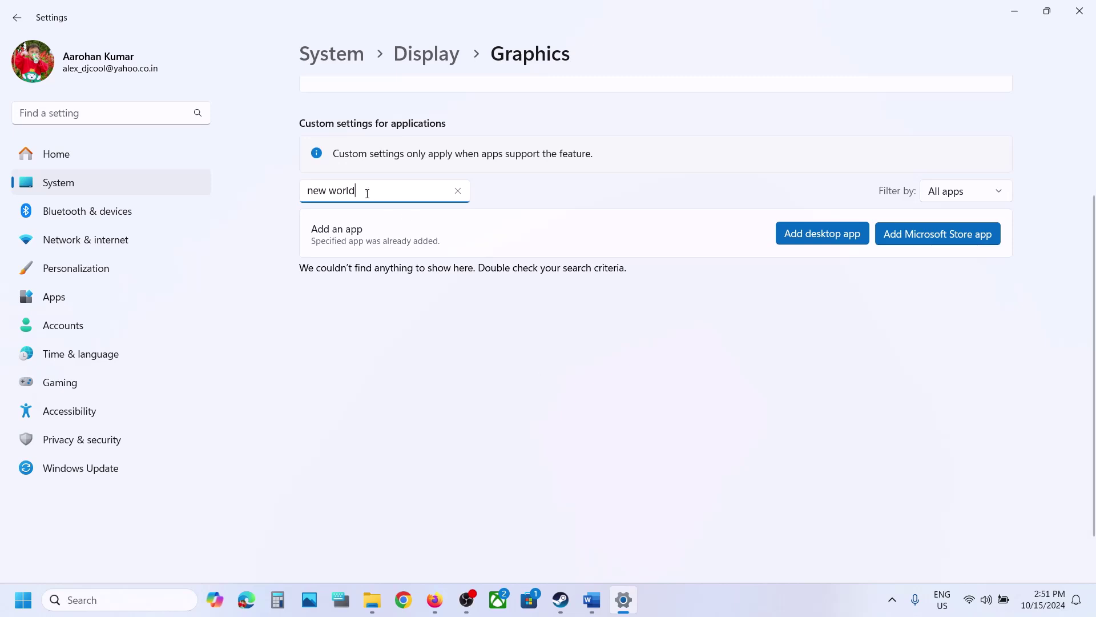
Replace the app list search with "new" and expand the settings of the NewWorld entry.
key("ctrl+a")
key("BackSpace")
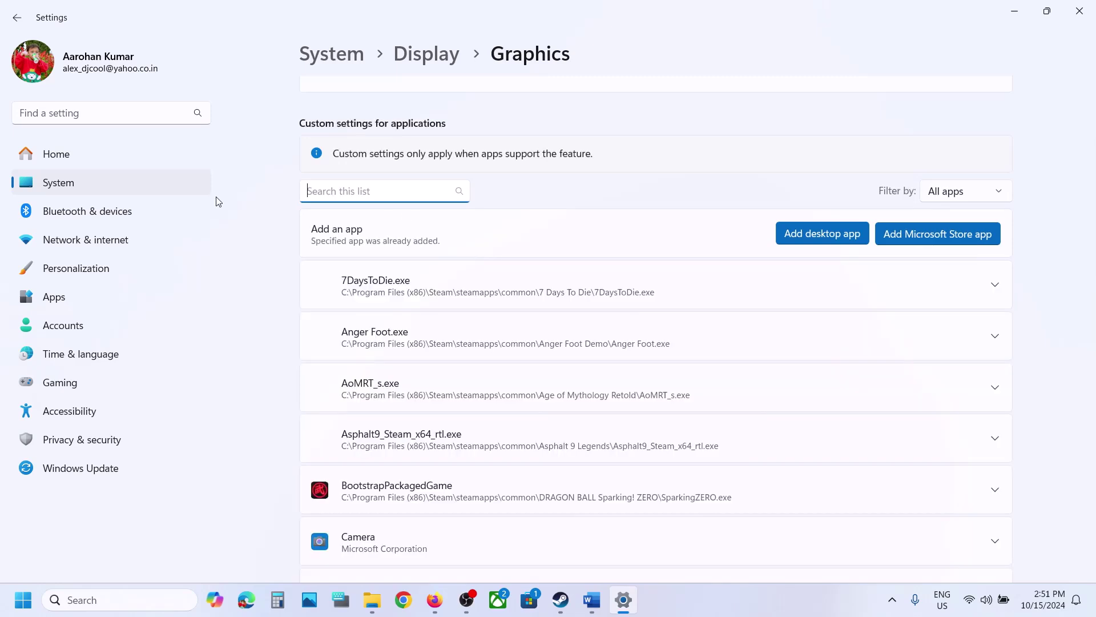
type("new")
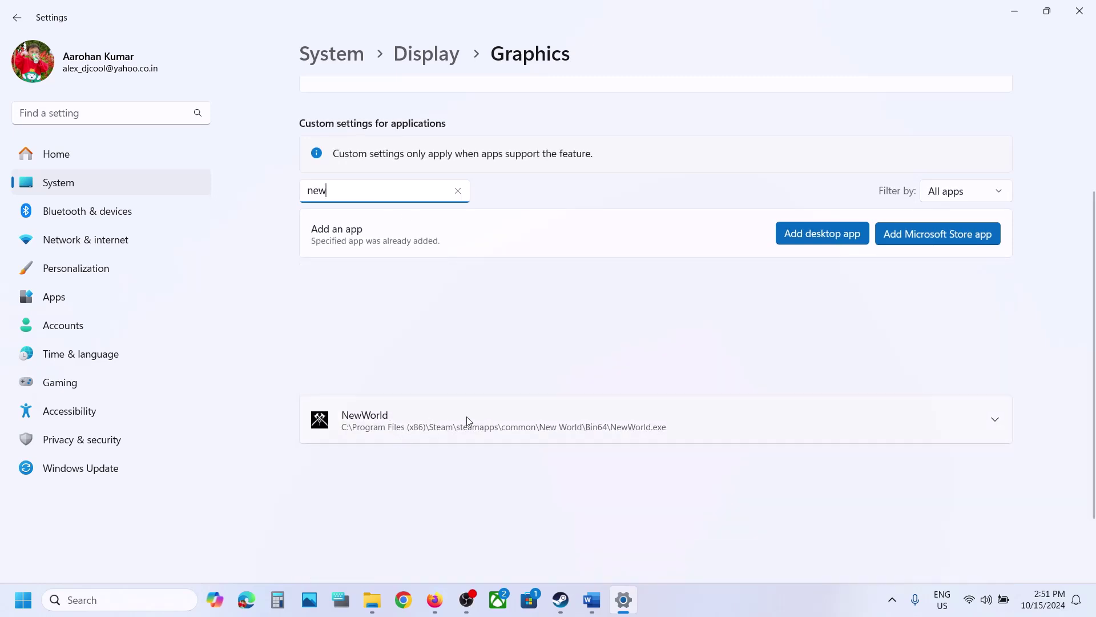
left_click(996, 420)
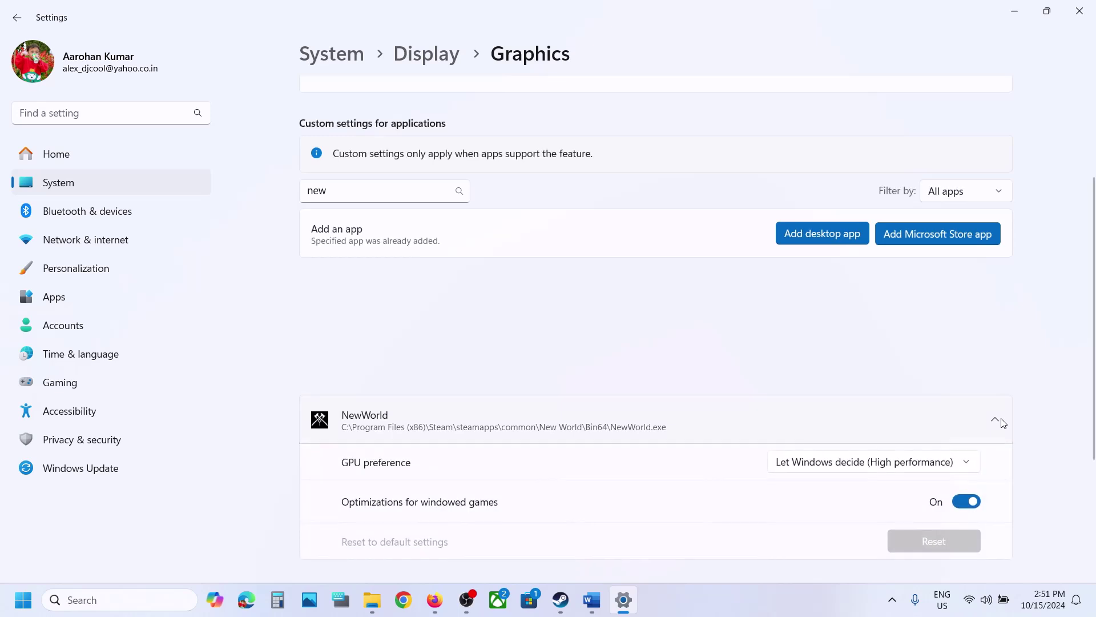
Set NewWorld's GPU preference to High Performance (NVIDIA GeForce RTX 3050 Laptop GPU) and close Settings.
scroll(1003, 423, "down", 2)
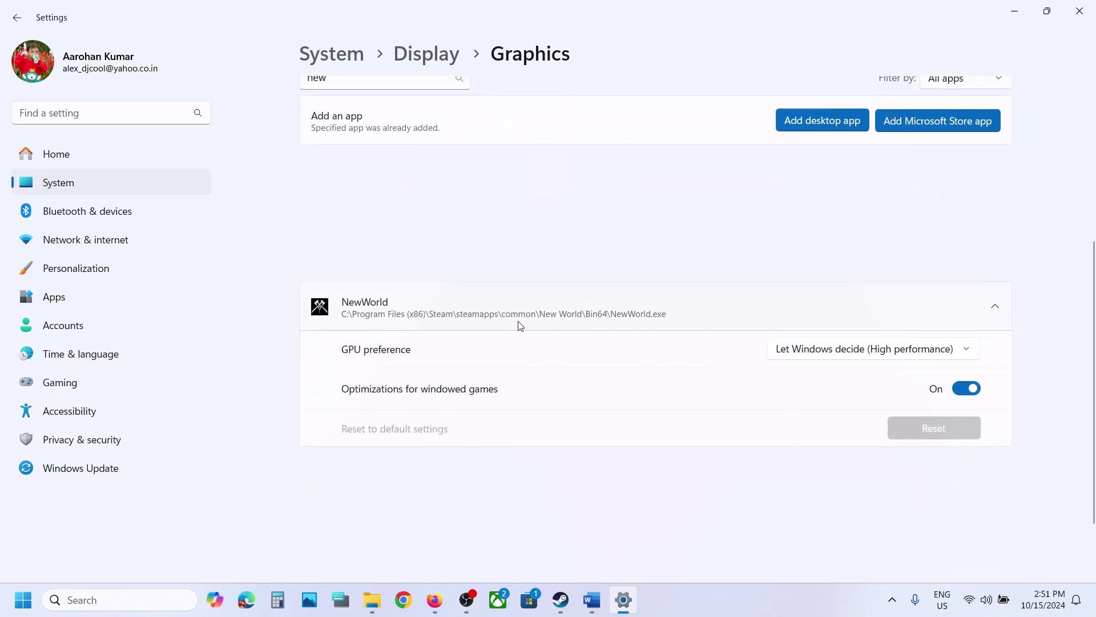
left_click(962, 349)
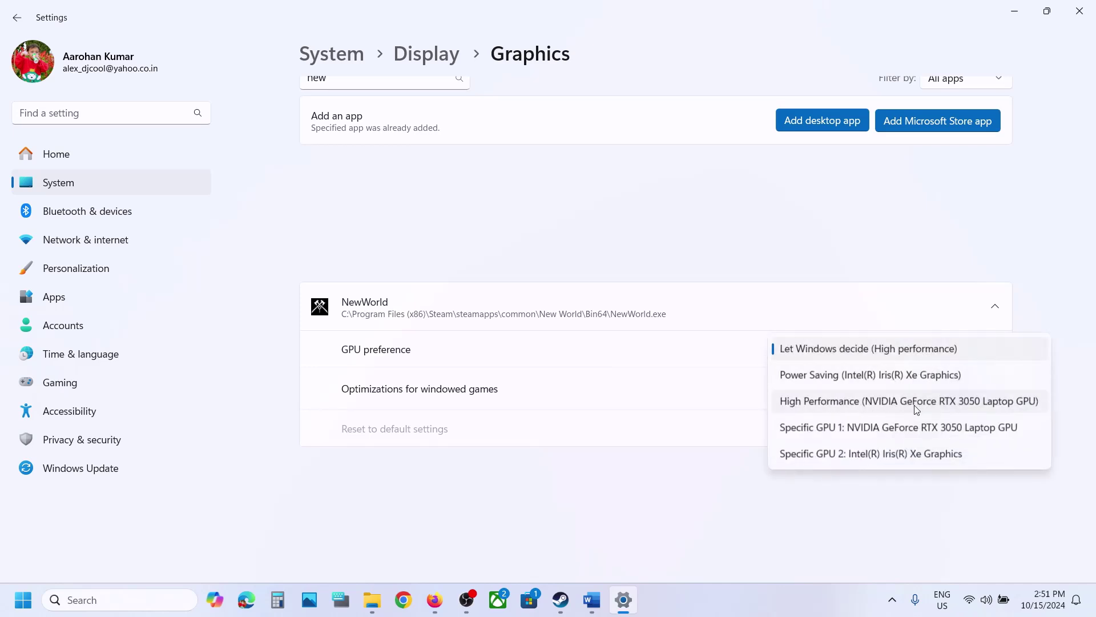
left_click(872, 403)
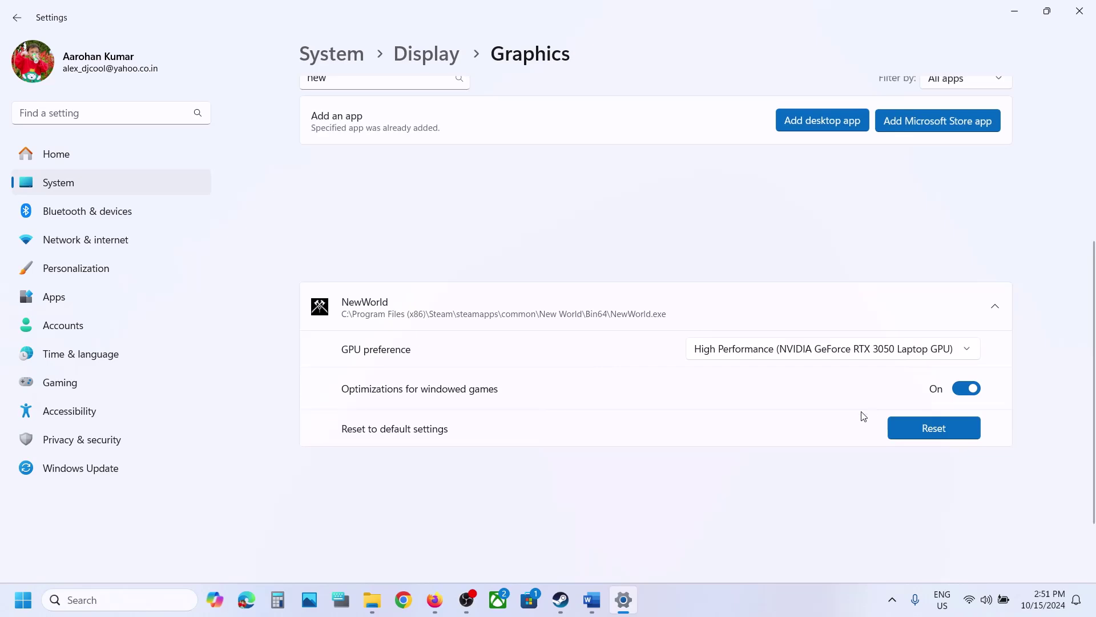
left_click(1079, 11)
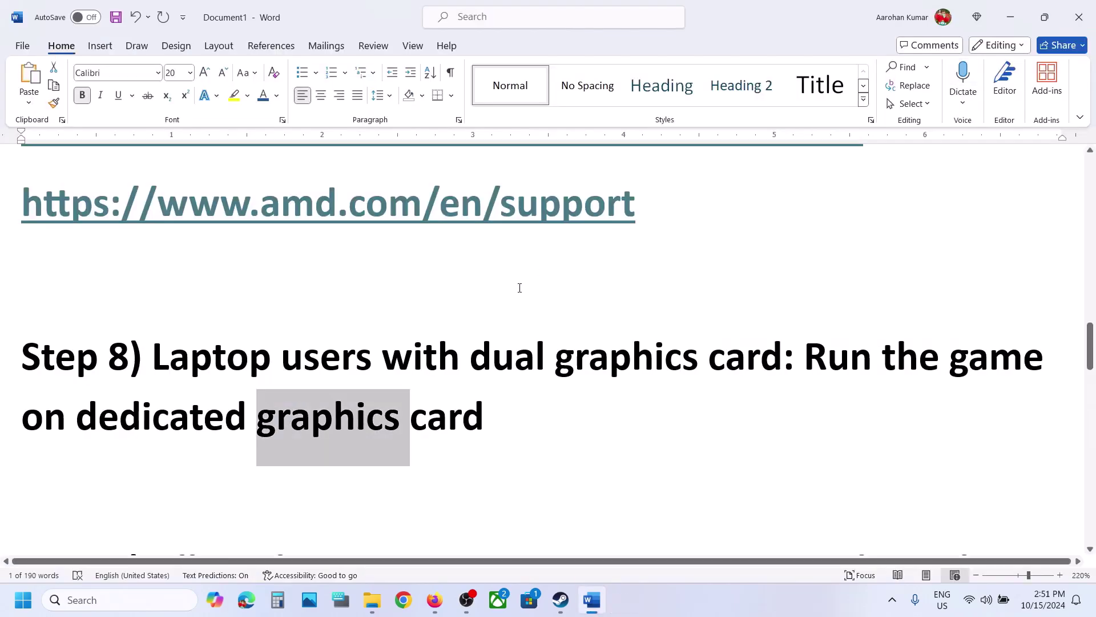
Go to Step 9 in the Word document and highlight its words about allowing the game through the antivirus program.
scroll(459, 426, "down", 4)
scroll(458, 426, "up", 1)
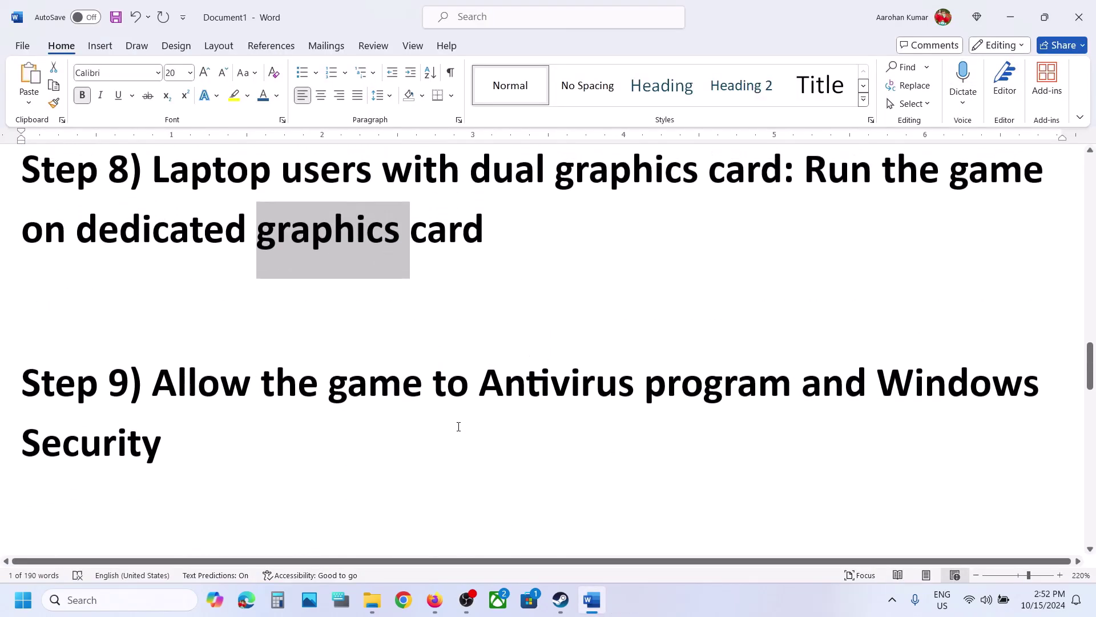
left_click_drag(152, 409, 701, 410)
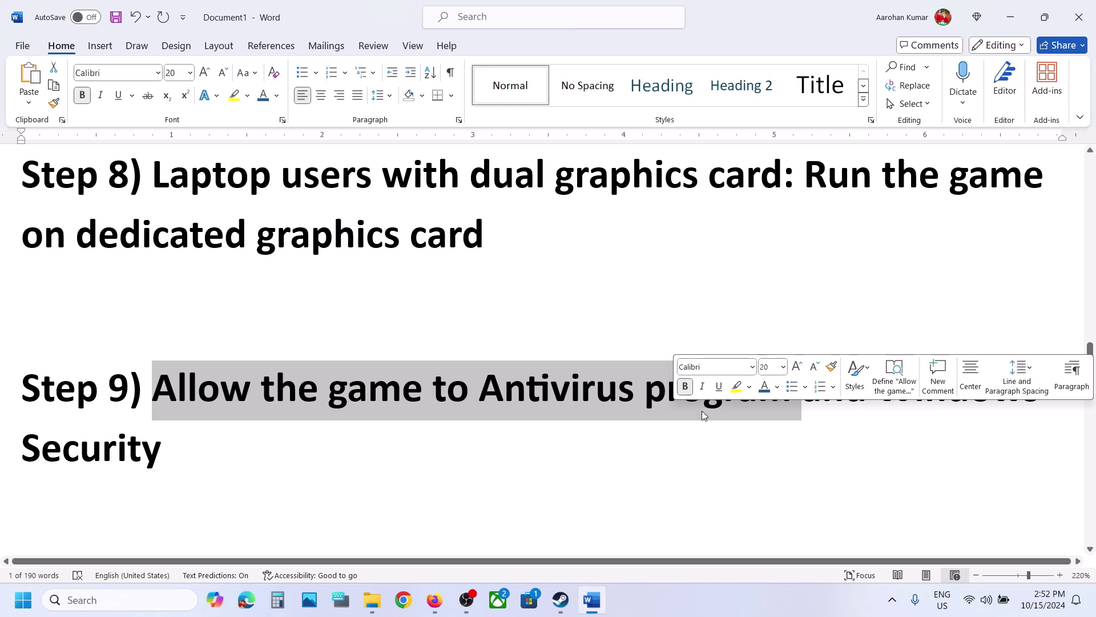
left_click(507, 470)
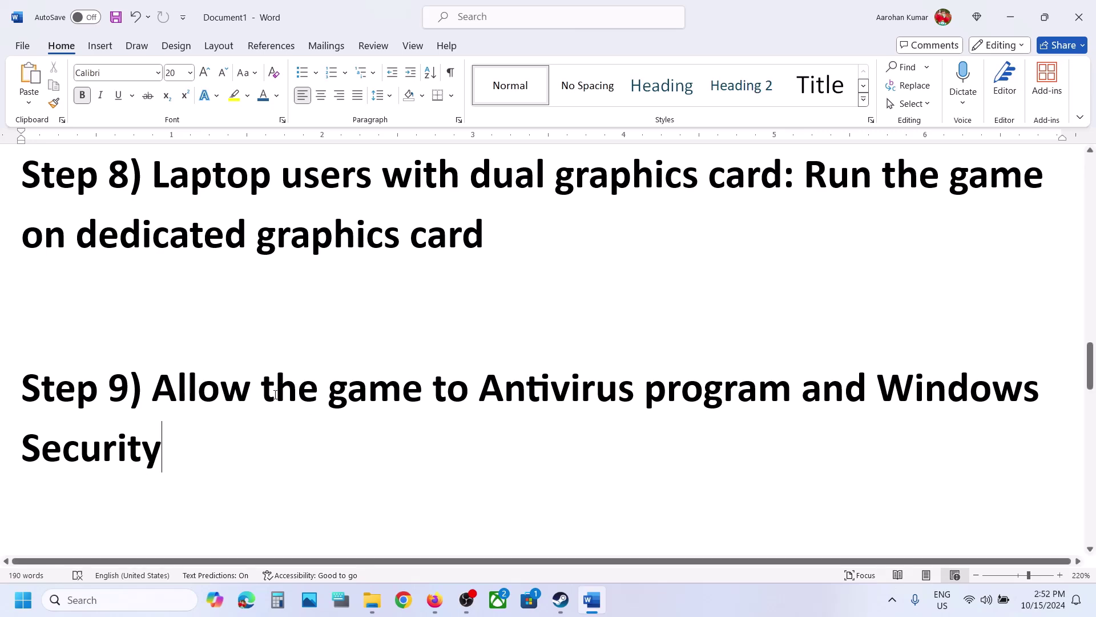
left_click_drag(262, 389, 739, 383)
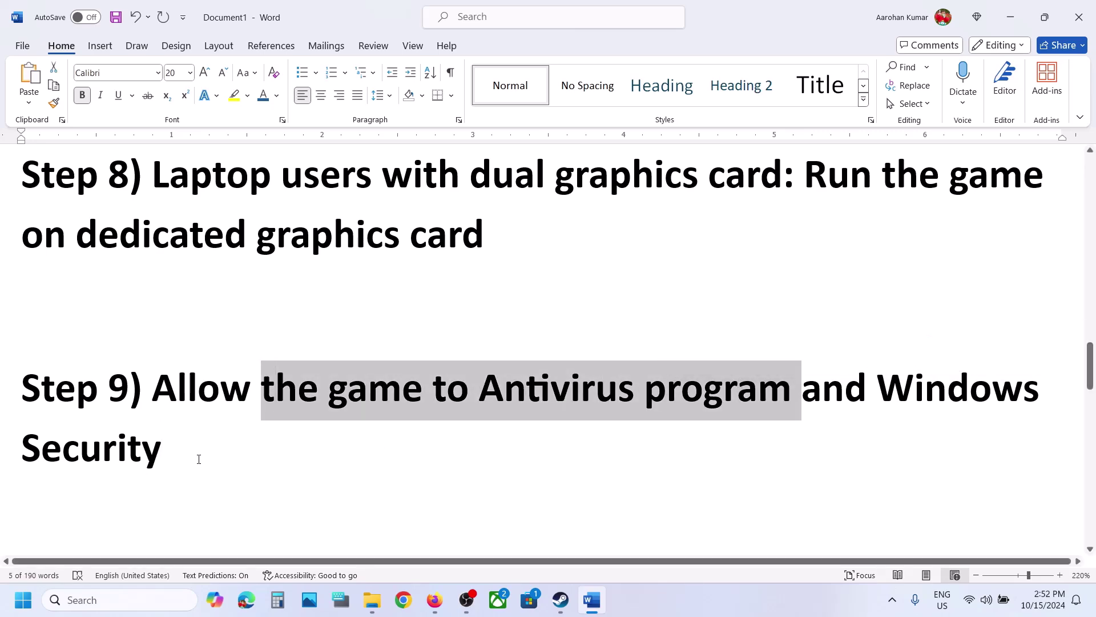
Open Windows Security from the Privacy & security settings and go to Virus & threat protection.
key("super+i")
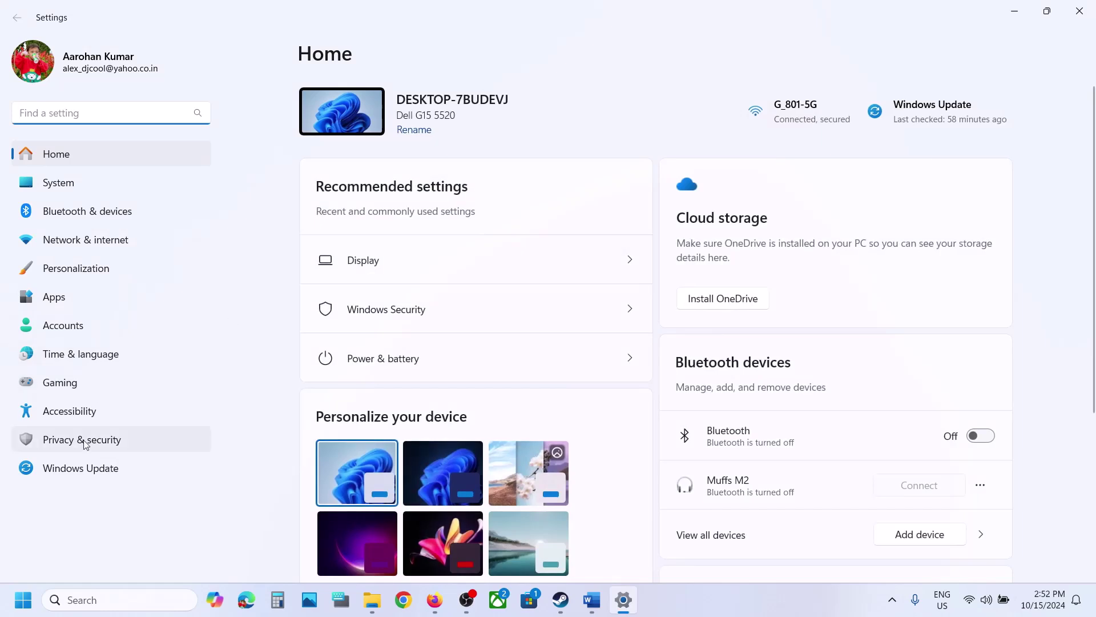
left_click(84, 450)
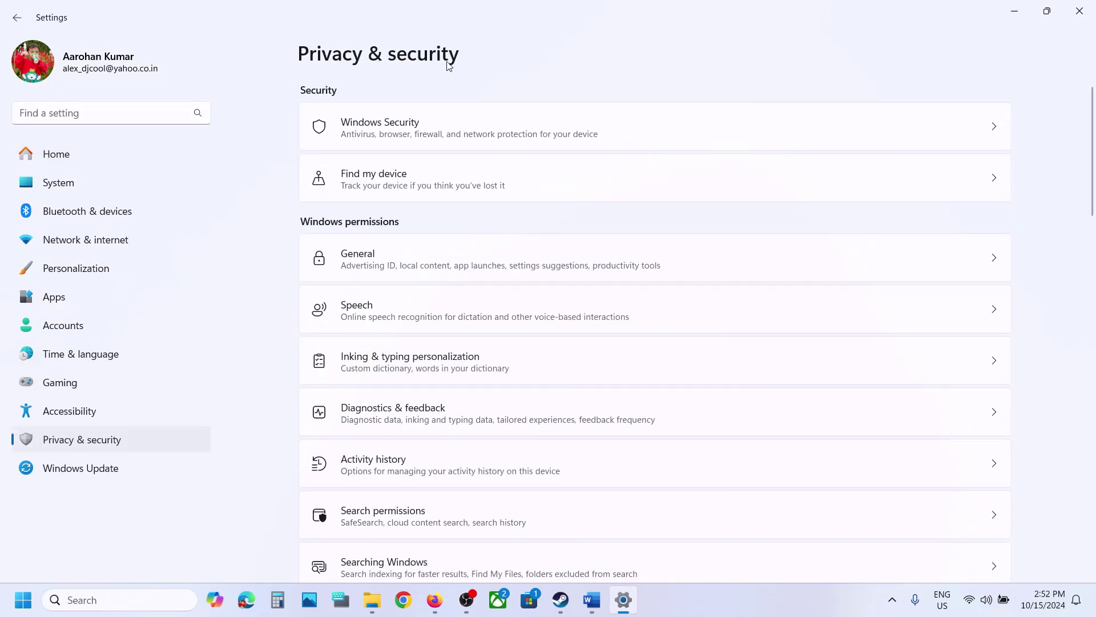
left_click(381, 136)
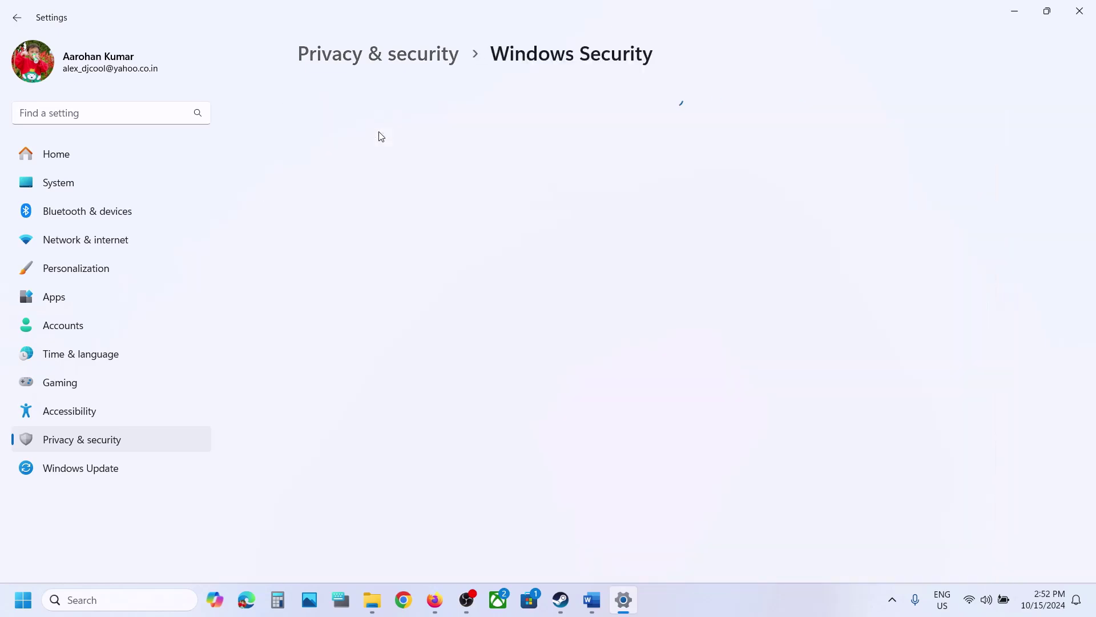
left_click(390, 223)
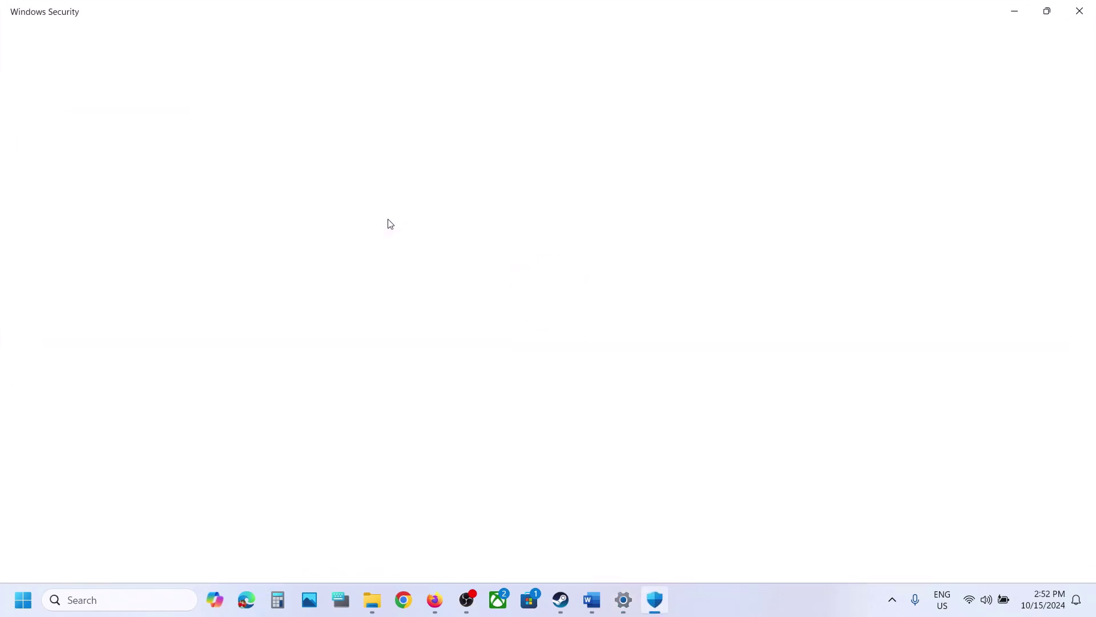
Under Ransomware protection, go to the apps allowed through Controlled folder access and start adding one by browsing all apps.
scroll(344, 372, "down", 3)
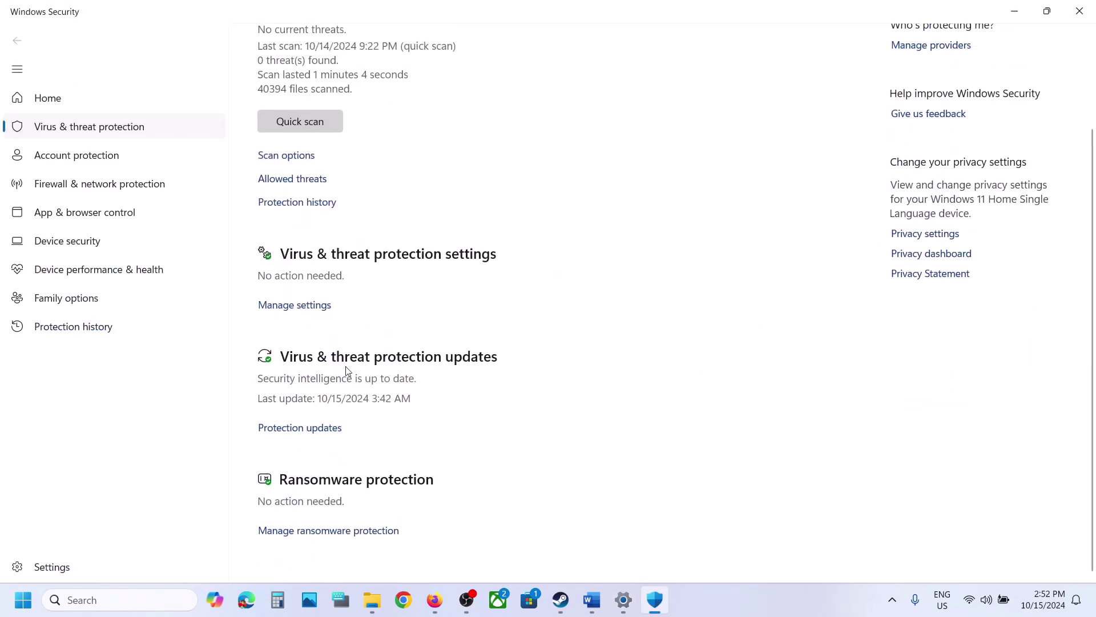
left_click(299, 531)
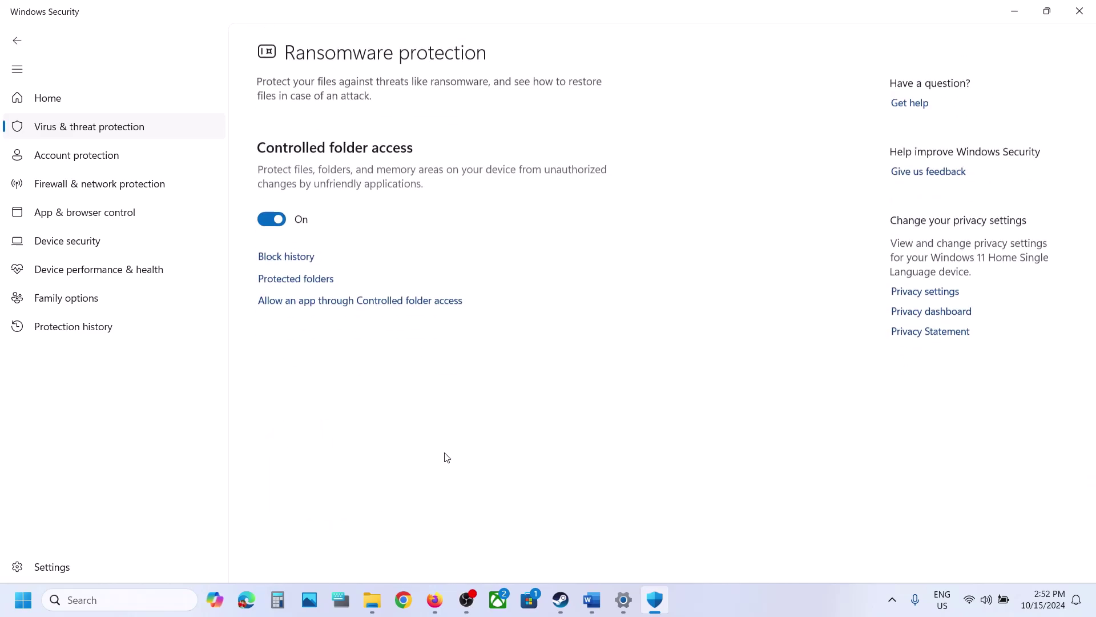
left_click(350, 302)
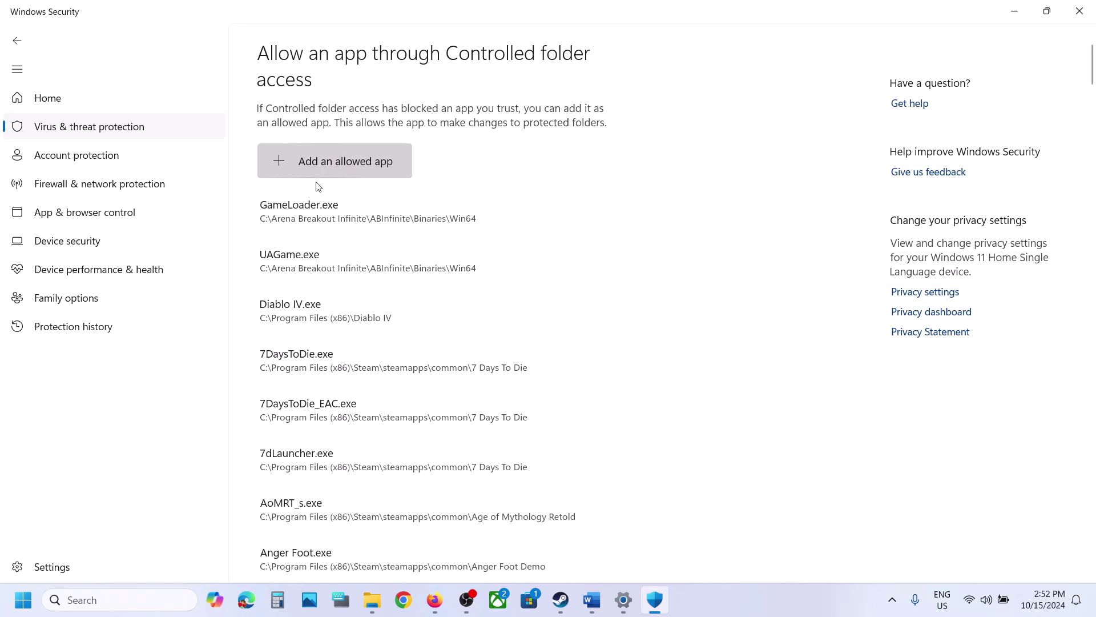
left_click(320, 169)
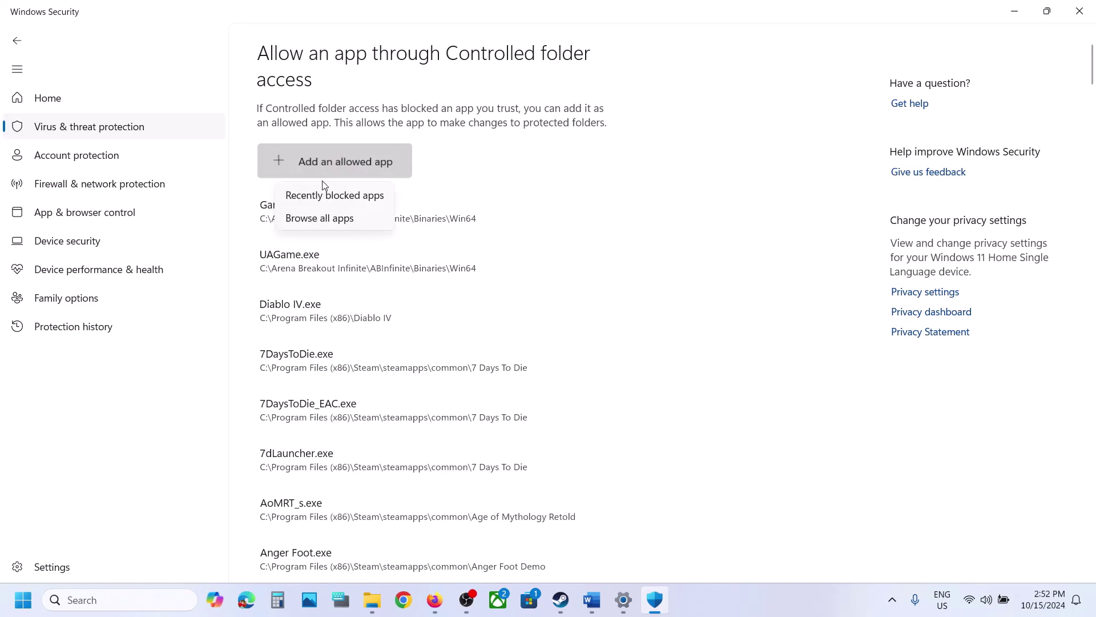
left_click(320, 218)
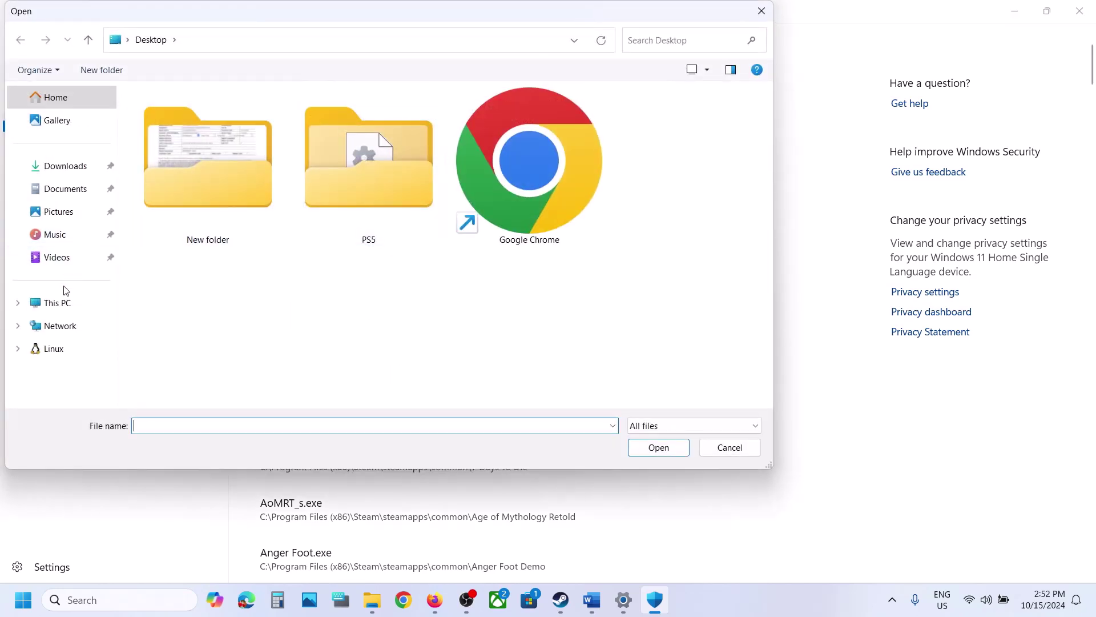
Browse to C:\Program Files (x86)\Steam for the app to allow through Controlled folder access.
left_click(57, 302)
double_click(251, 125)
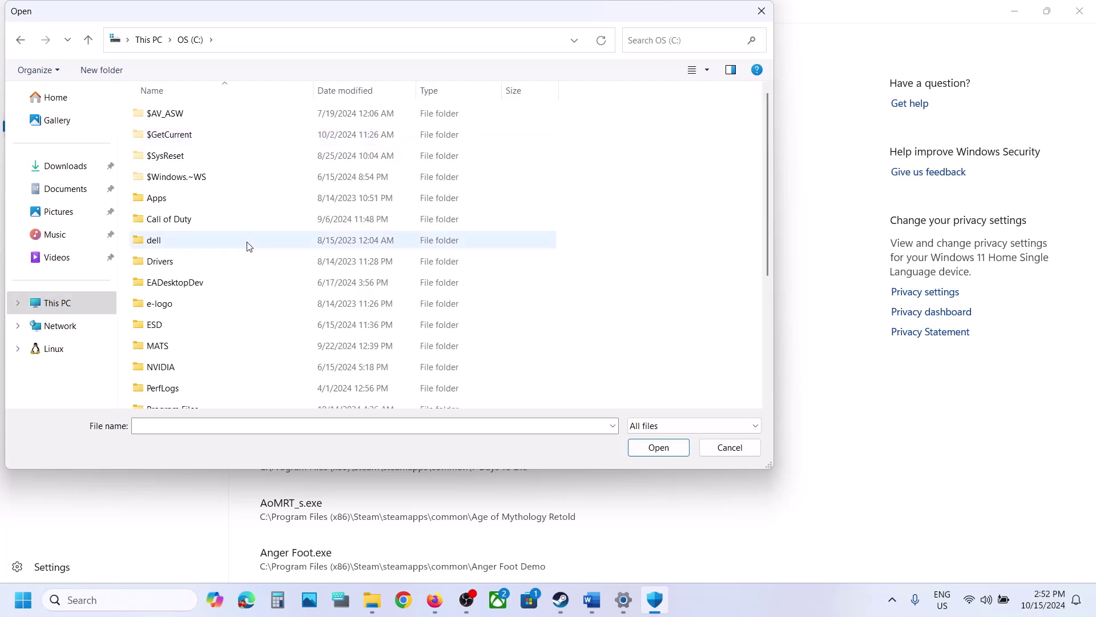
scroll(249, 246, "down", 3)
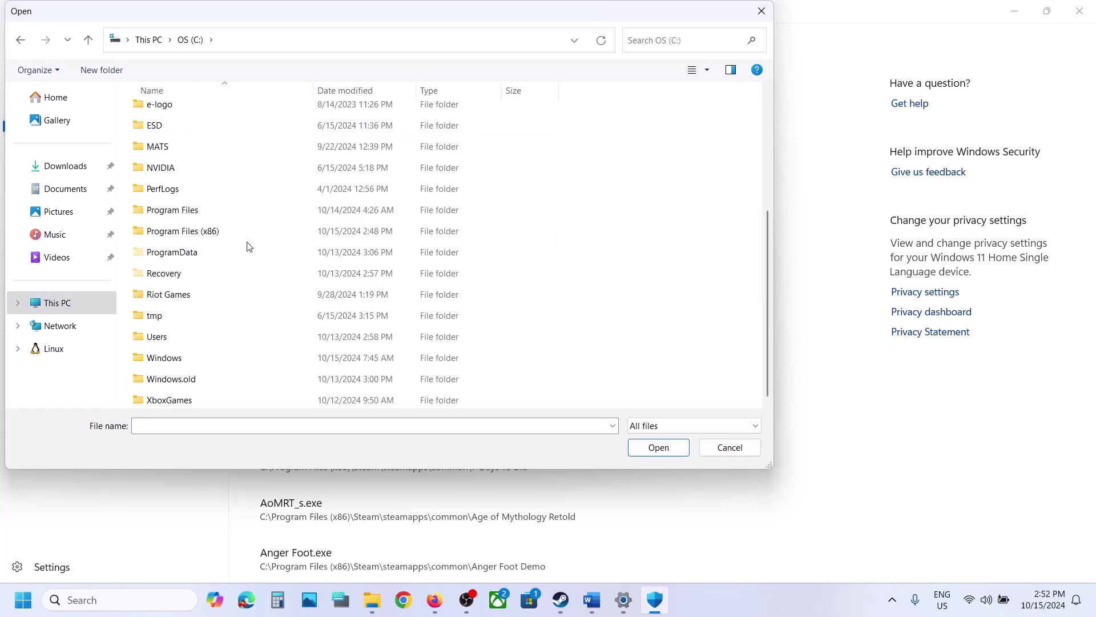
double_click(208, 231)
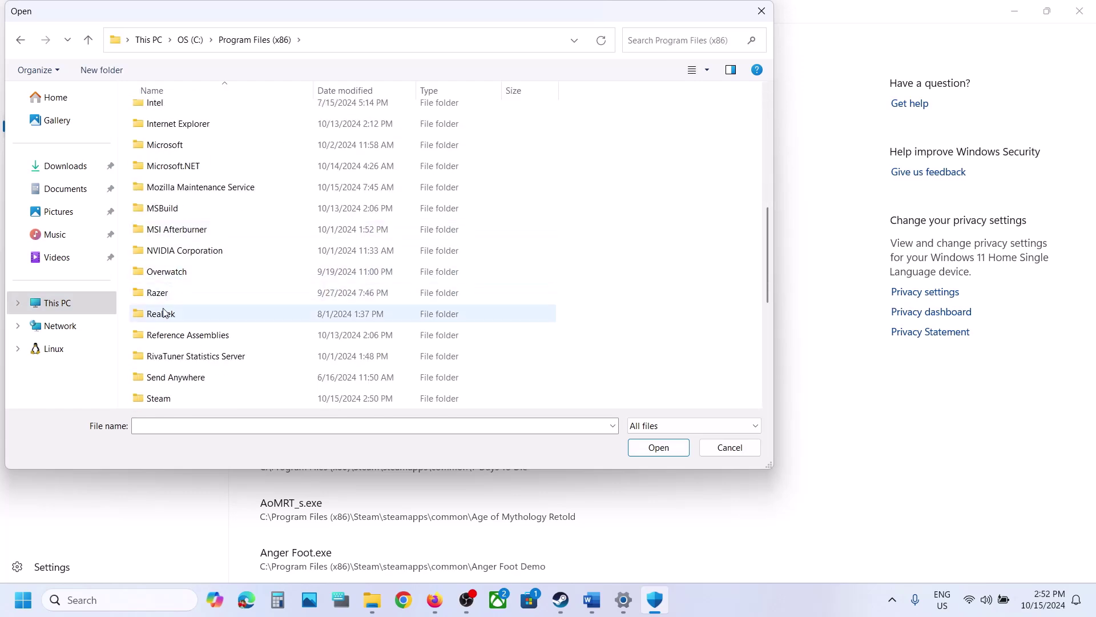
scroll(163, 312, "down", 5)
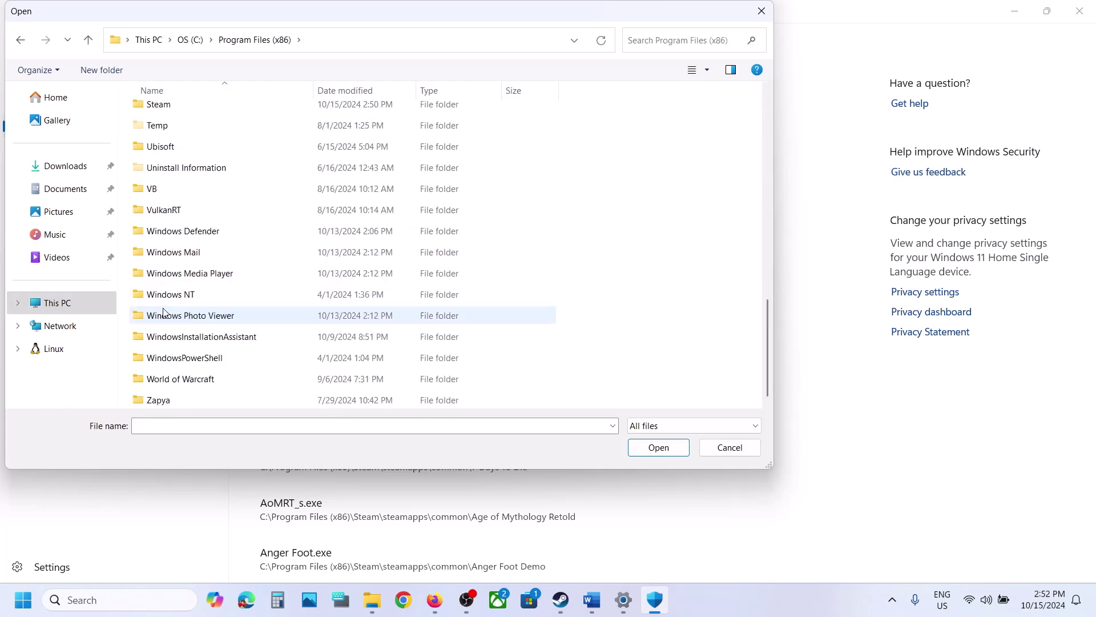
double_click(176, 106)
Open the steamapps\common\New World folder inside the Steam directory.
scroll(192, 235, "down", 4)
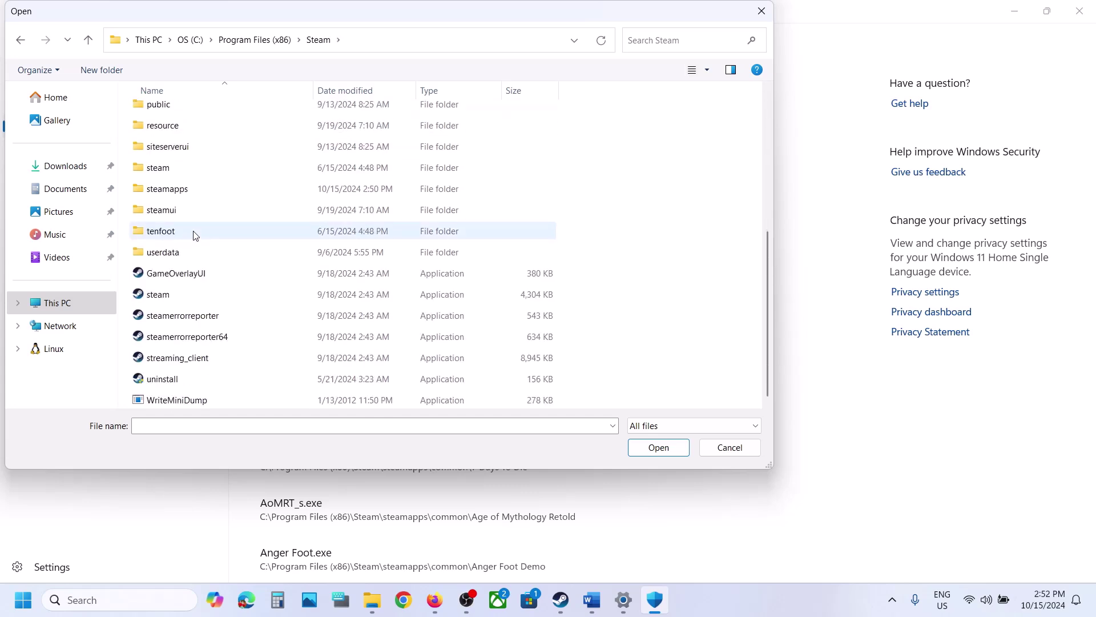
double_click(188, 193)
double_click(169, 113)
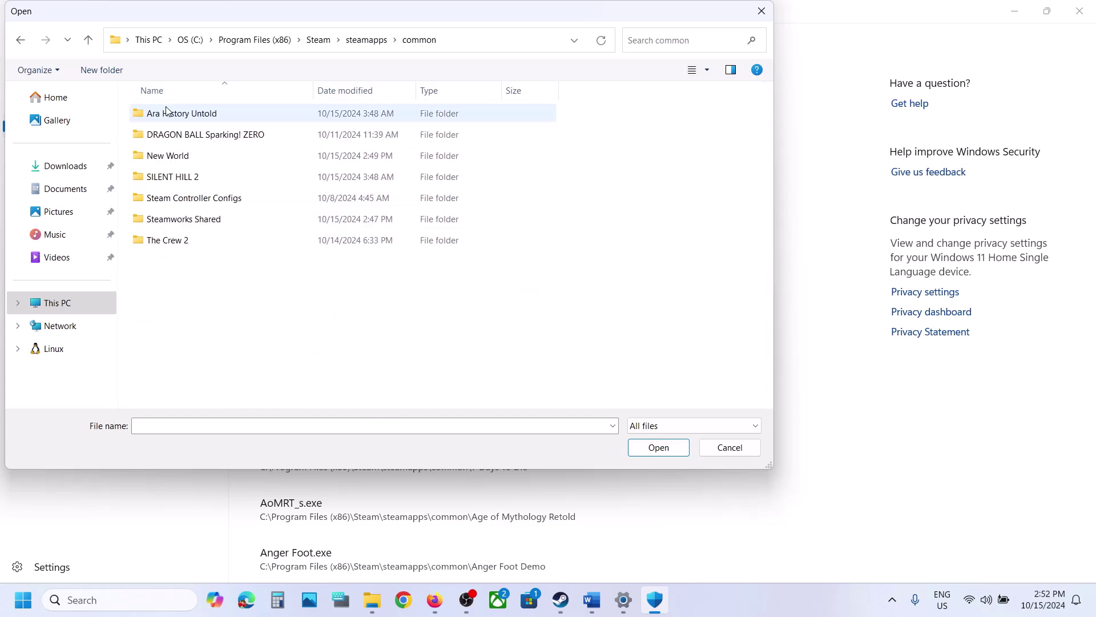
double_click(171, 158)
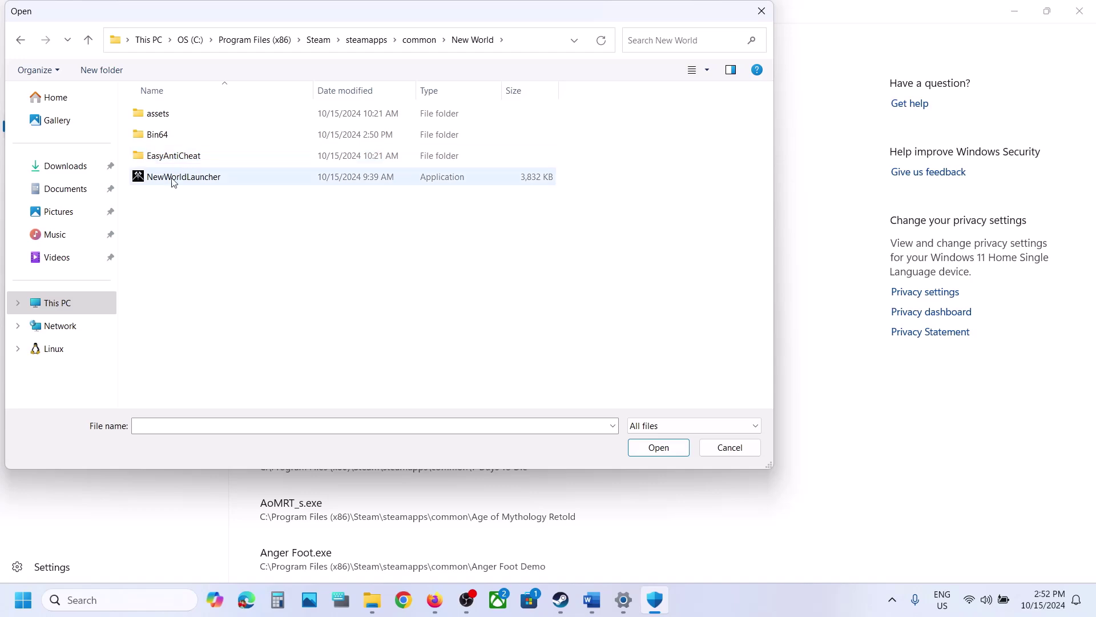
Allow NewWorldLauncher and the NewWorld application from the Bin64 folder through Controlled folder access.
left_click(172, 179)
left_click(657, 449)
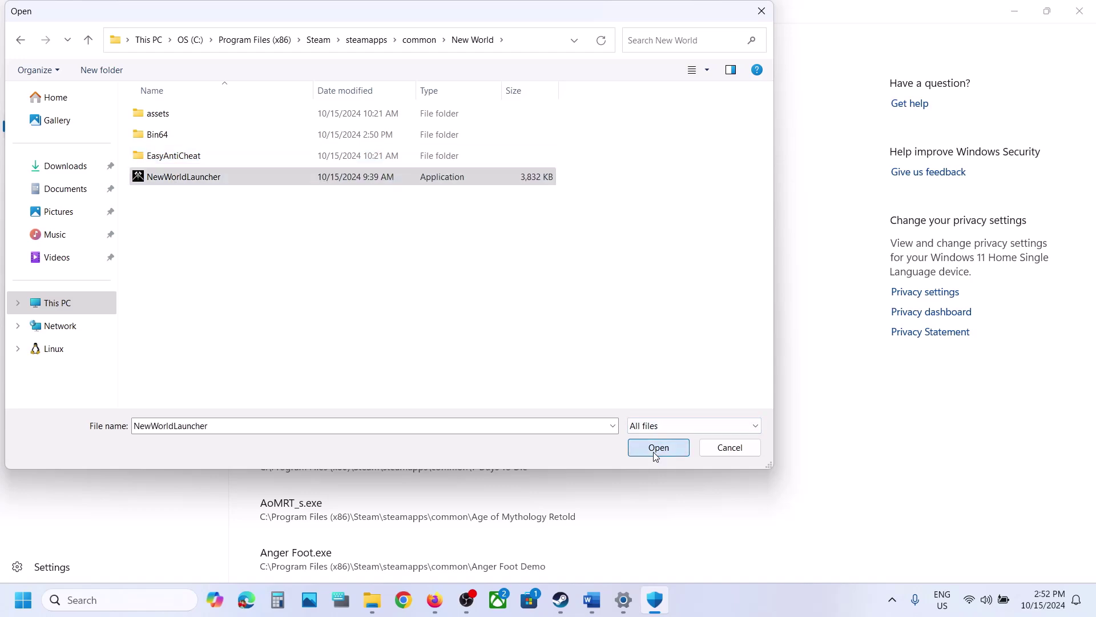
left_click(369, 161)
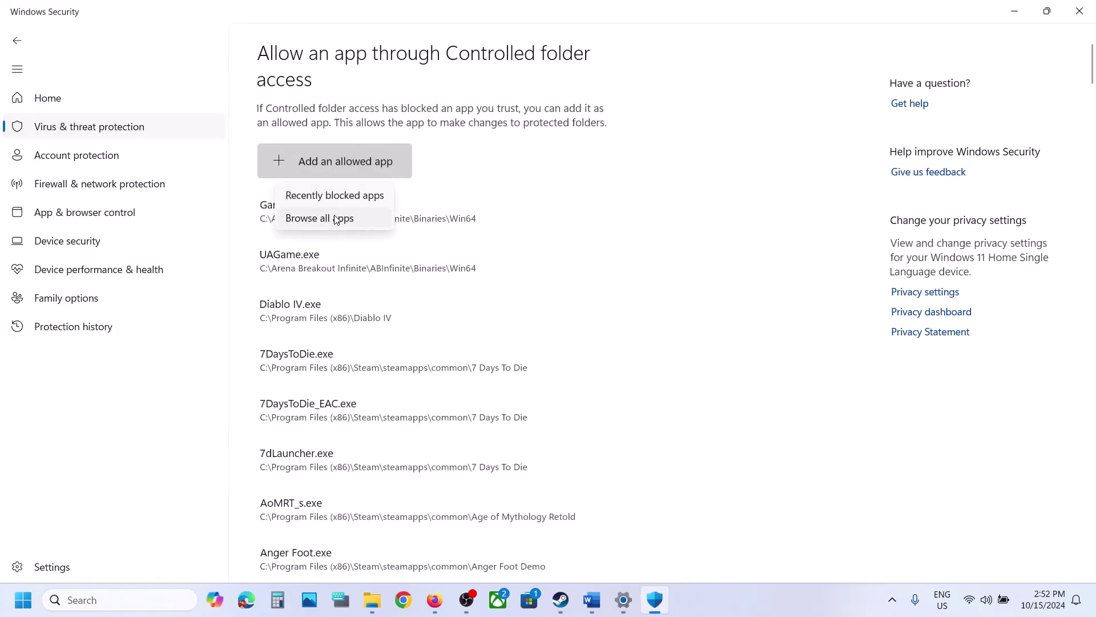
left_click(336, 219)
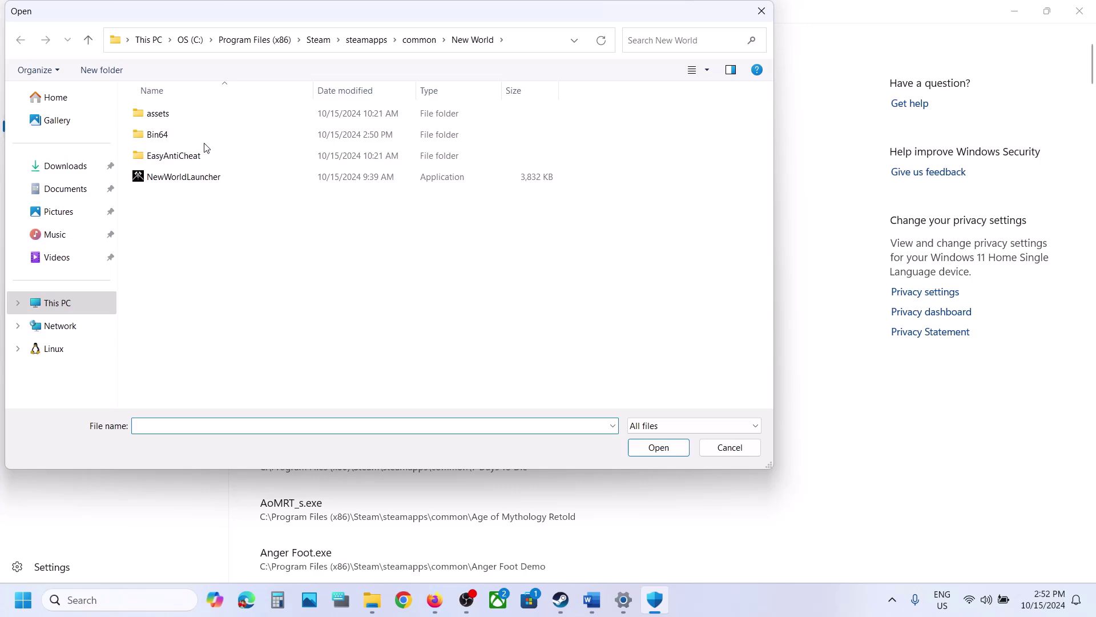
double_click(174, 136)
left_click(160, 161)
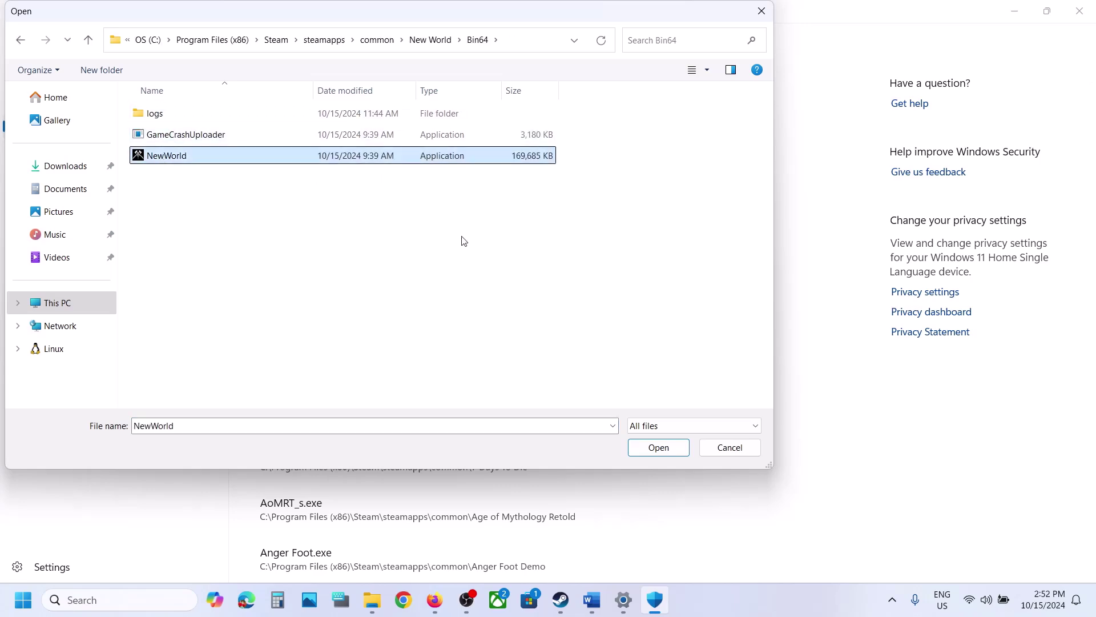
left_click(658, 447)
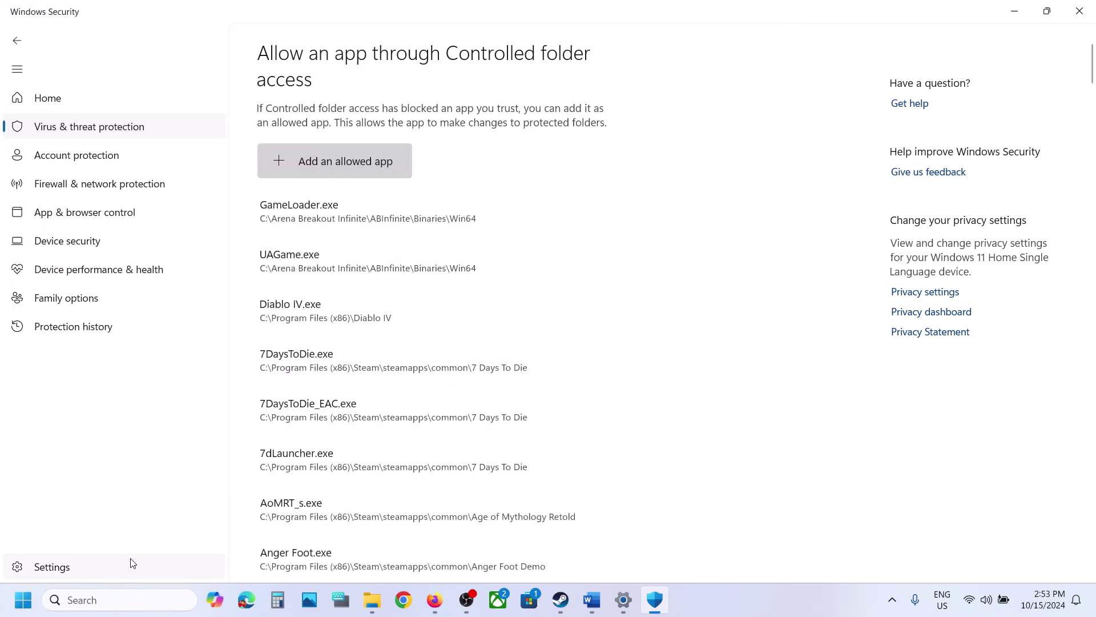
Open Control Panel's list of apps allowed through Windows Defender Firewall and unlock its settings for changes.
left_click(107, 605)
type("control")
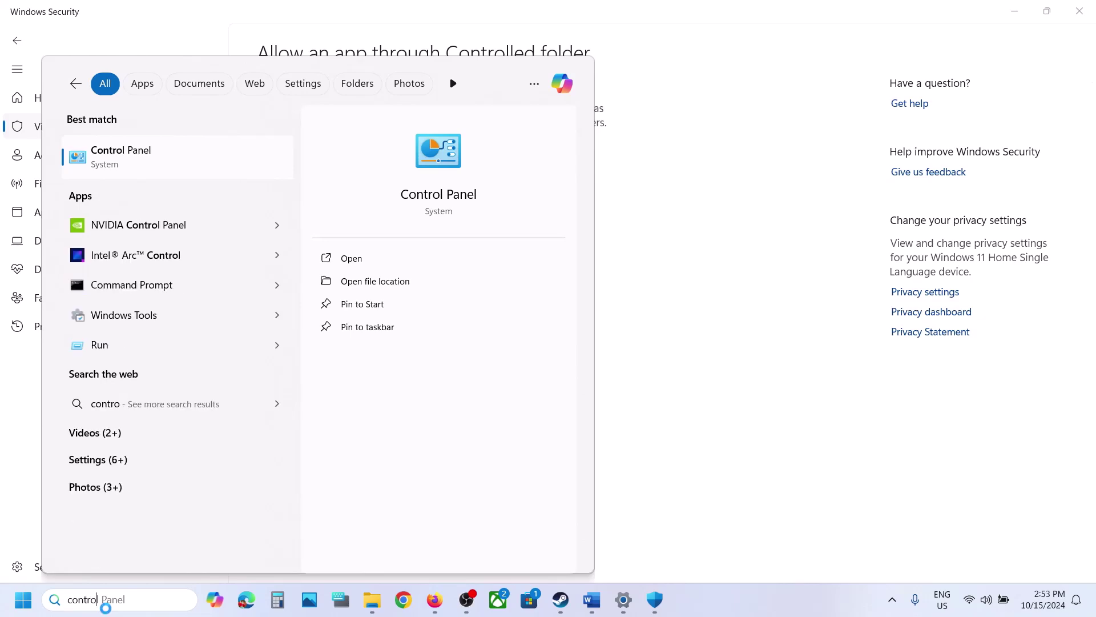
key("Return")
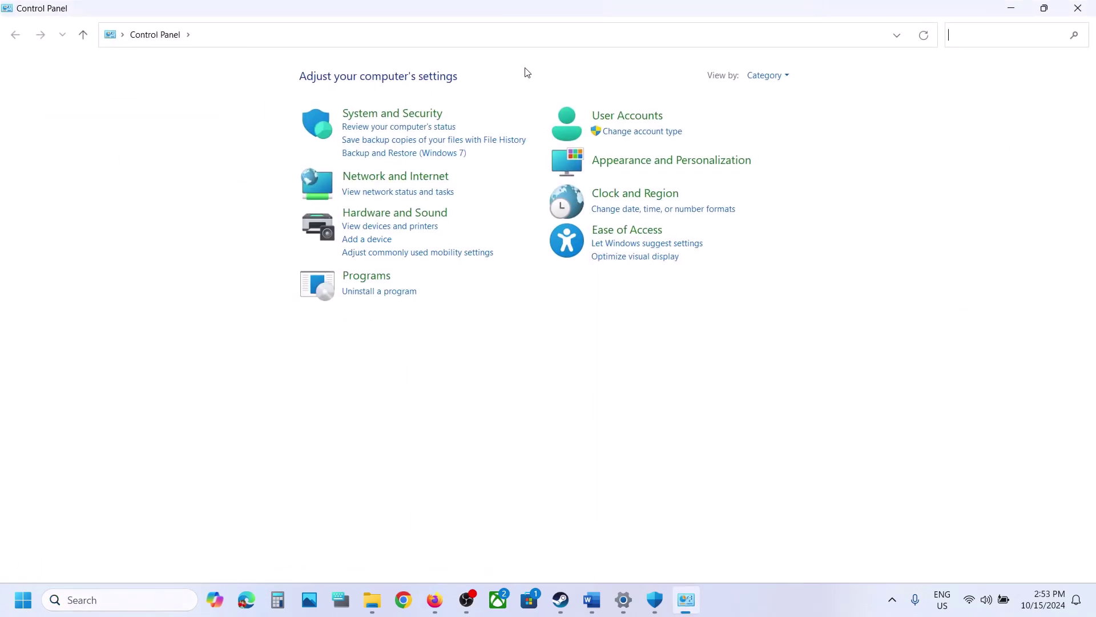
left_click(401, 114)
left_click(262, 123)
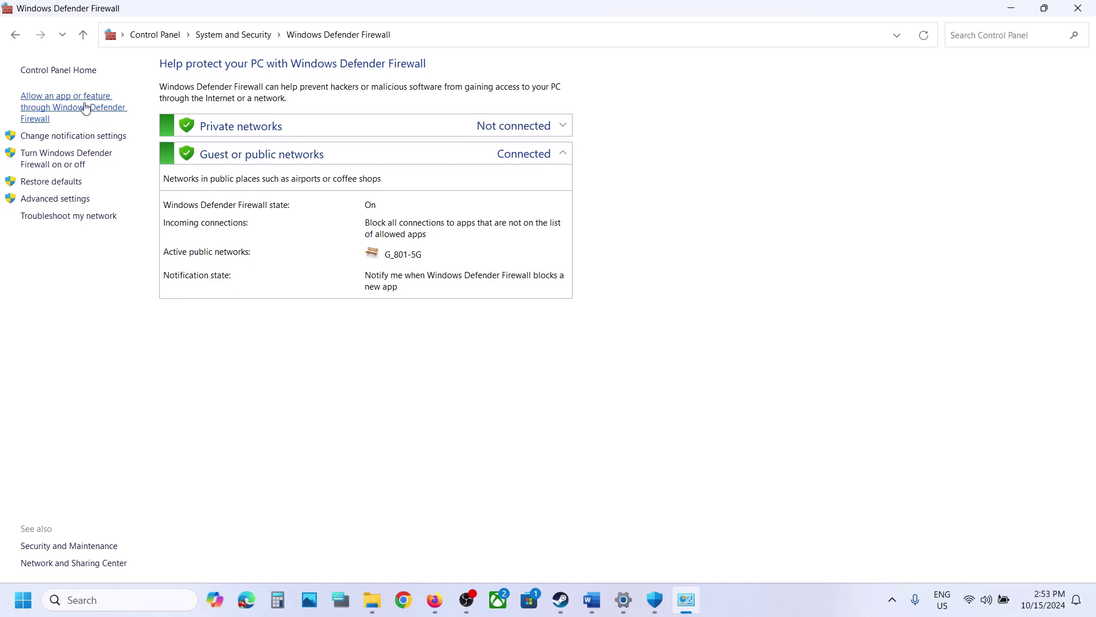
left_click(75, 110)
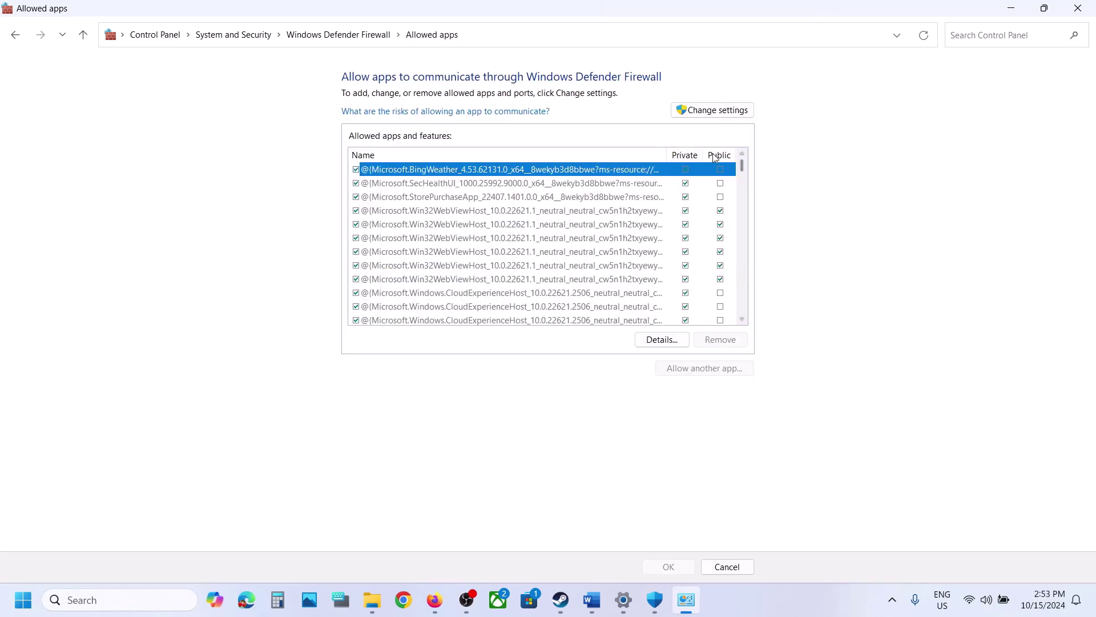
left_click(717, 110)
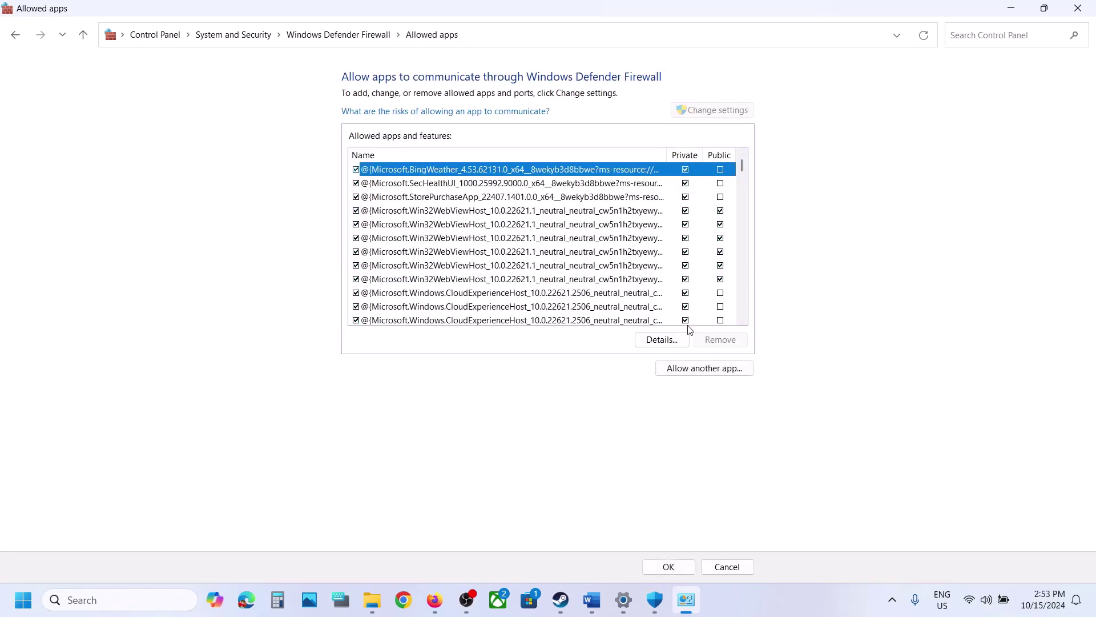
Start allowing another app through the firewall and browse to C:\Program Files (x86)\Steam.
left_click(693, 367)
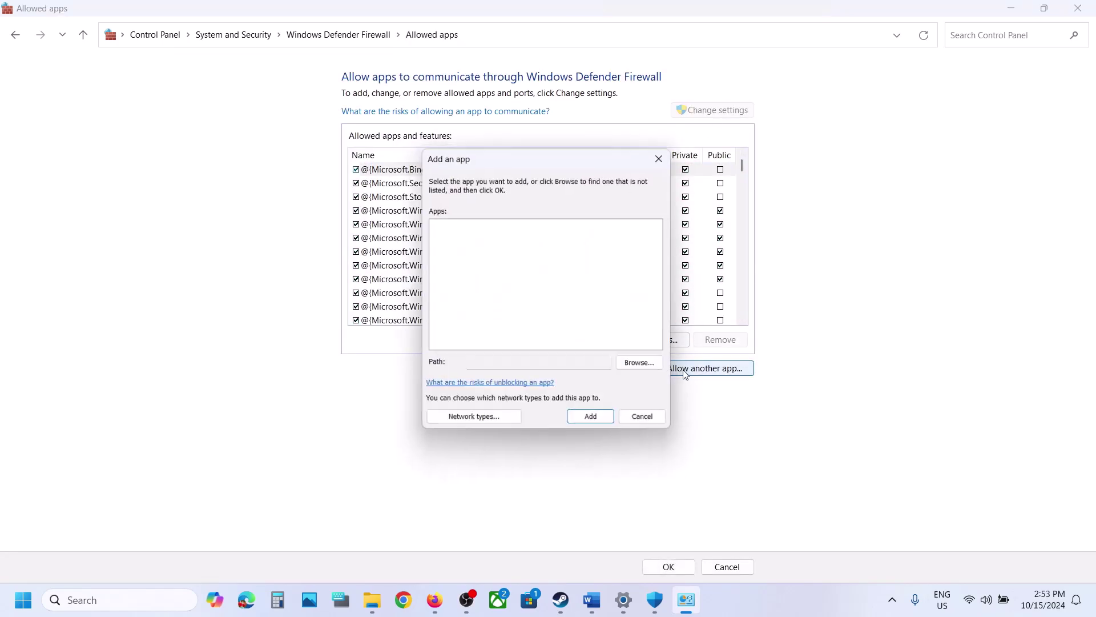
left_click(643, 368)
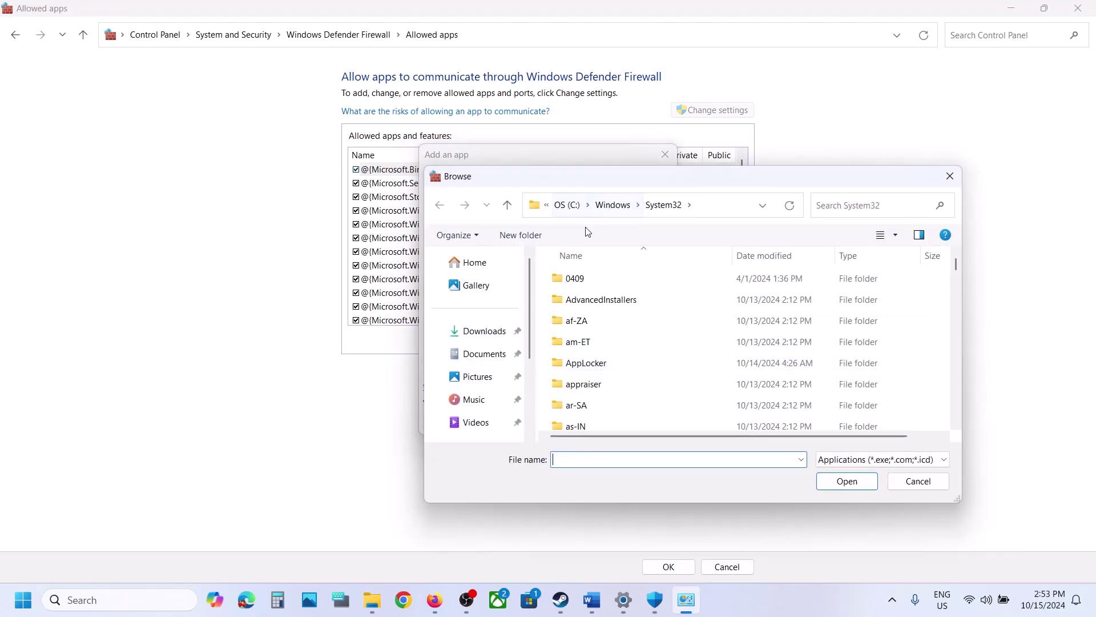
left_click(567, 205)
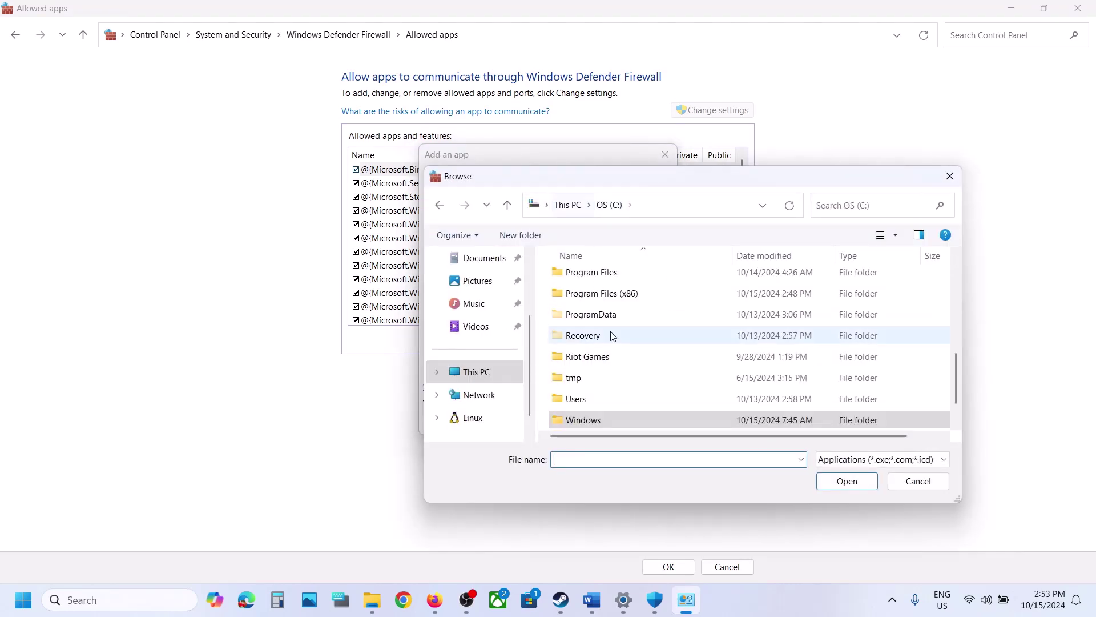
scroll(612, 335, "up", 2)
double_click(602, 356)
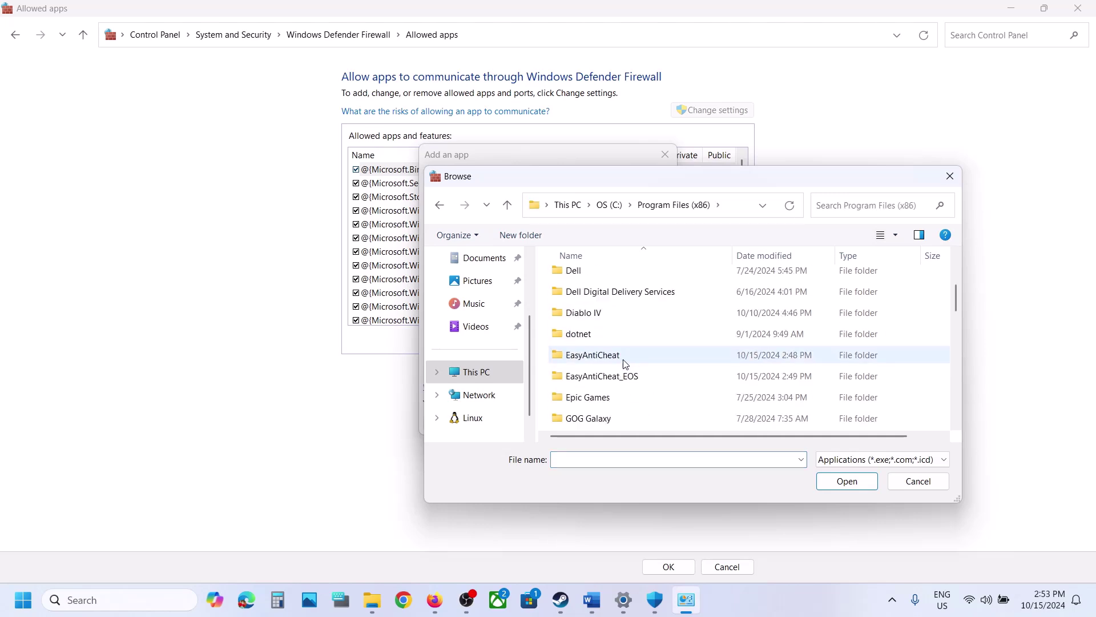
scroll(624, 364, "down", 4)
scroll(618, 340, "down", 5)
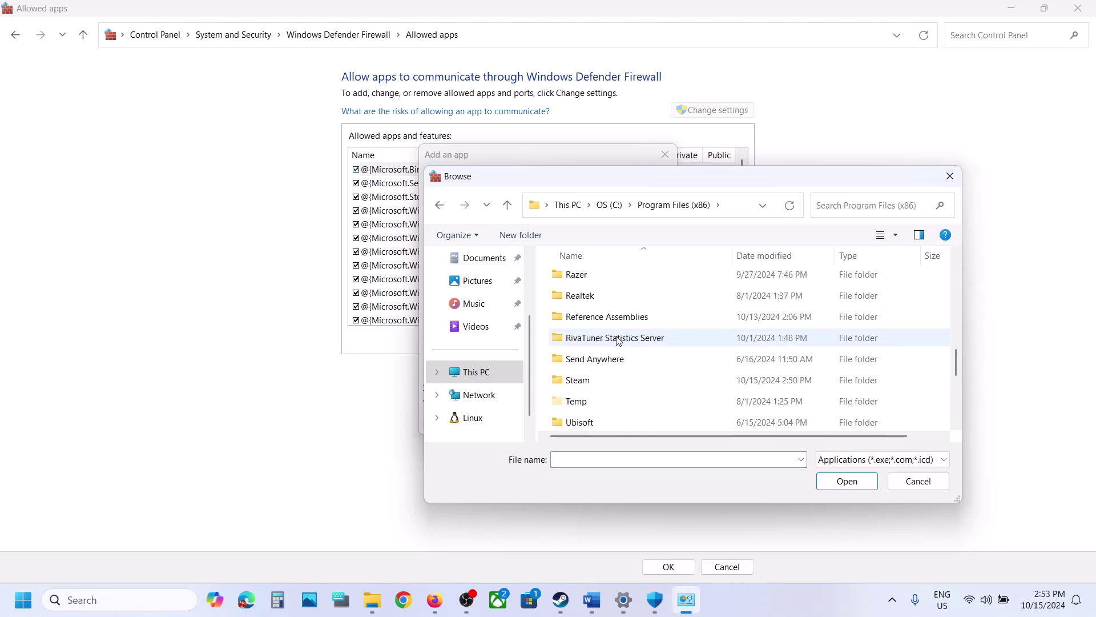
double_click(595, 379)
Open the steamapps\common\New World folder for the firewall app selection.
scroll(595, 378, "down", 5)
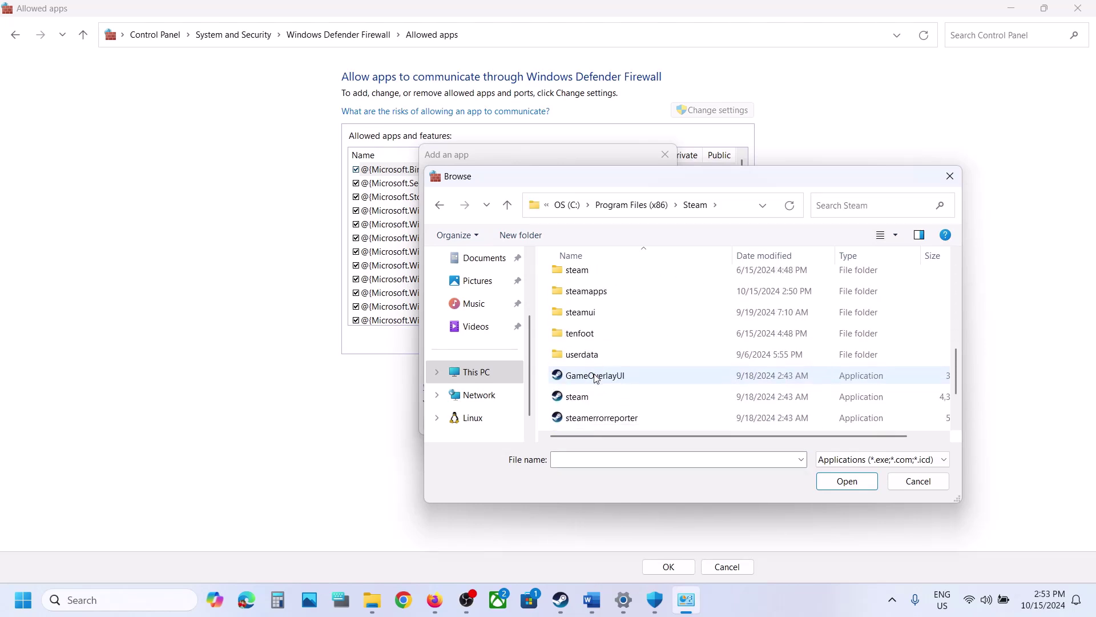
left_click(586, 291)
double_click(587, 291)
double_click(588, 281)
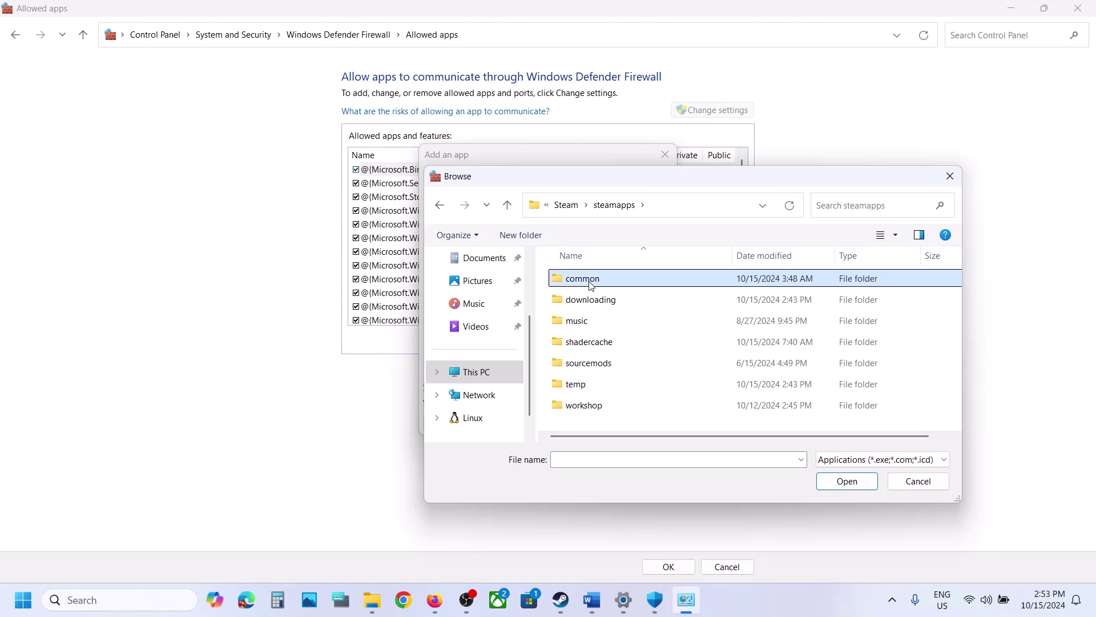
double_click(611, 324)
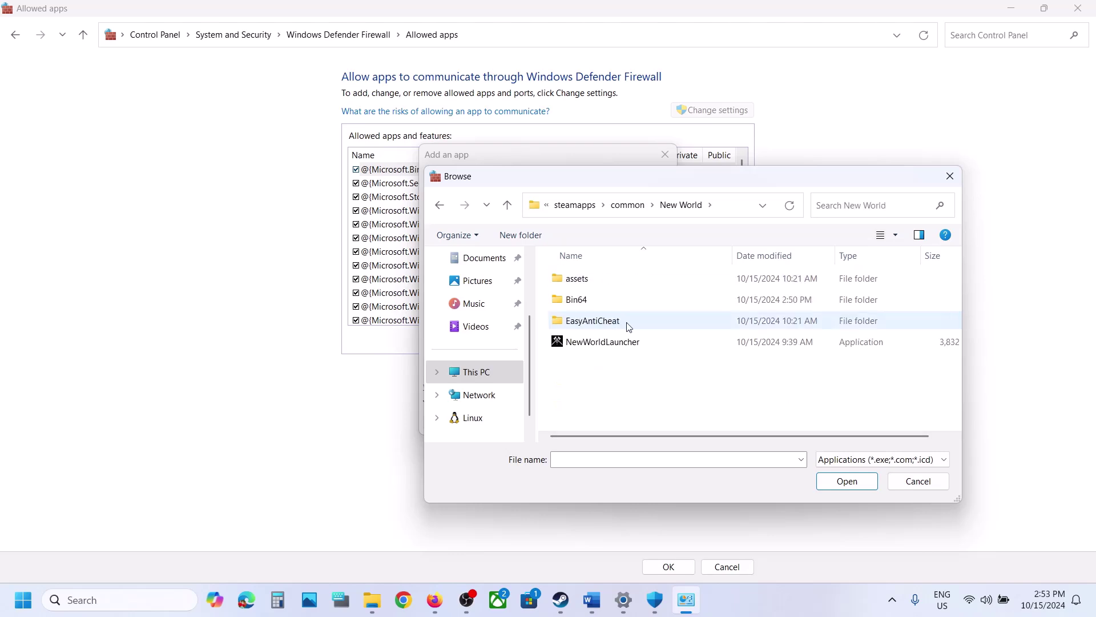
Add the NewWorld application from the Bin64 folder to the firewall's allowed apps and save the list.
left_click(581, 298)
double_click(582, 298)
left_click(587, 323)
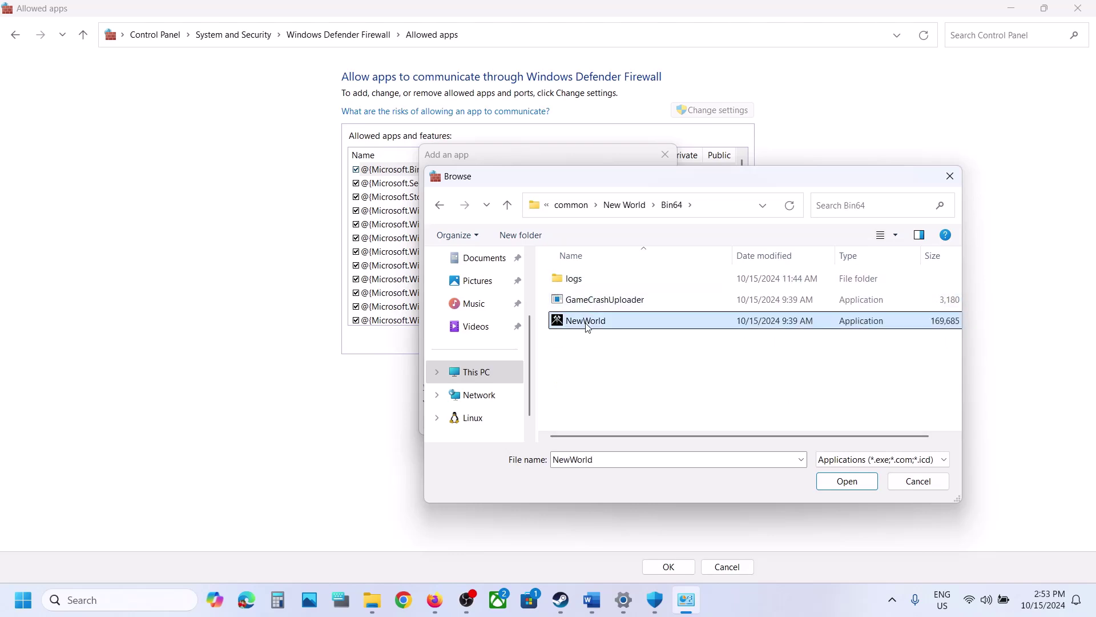
left_click(847, 480)
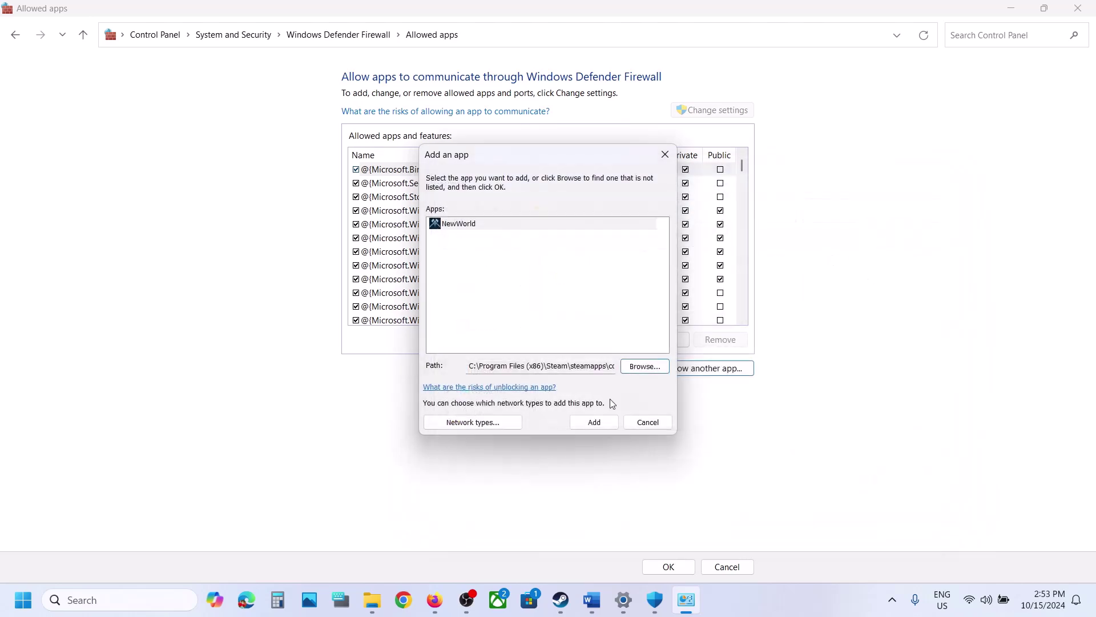
left_click(593, 423)
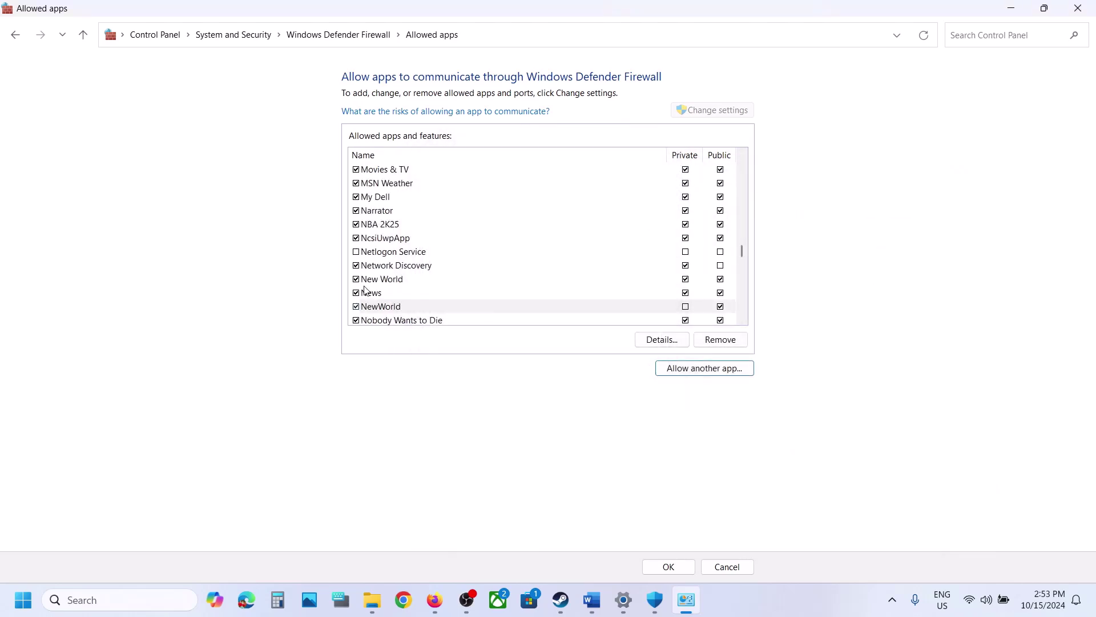
left_click(393, 308)
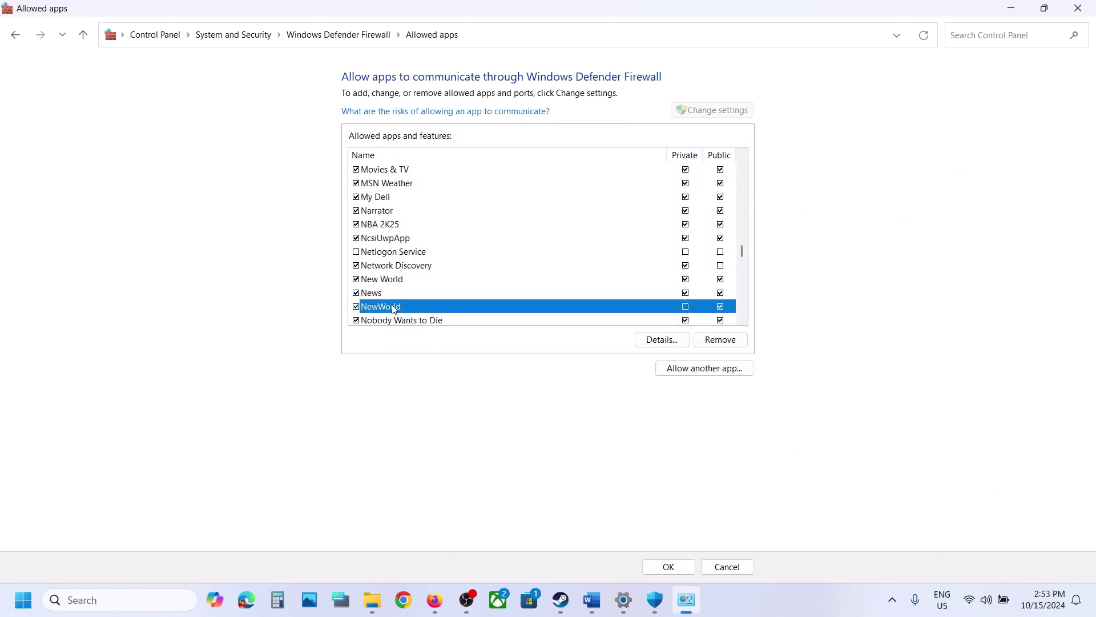
left_click(669, 566)
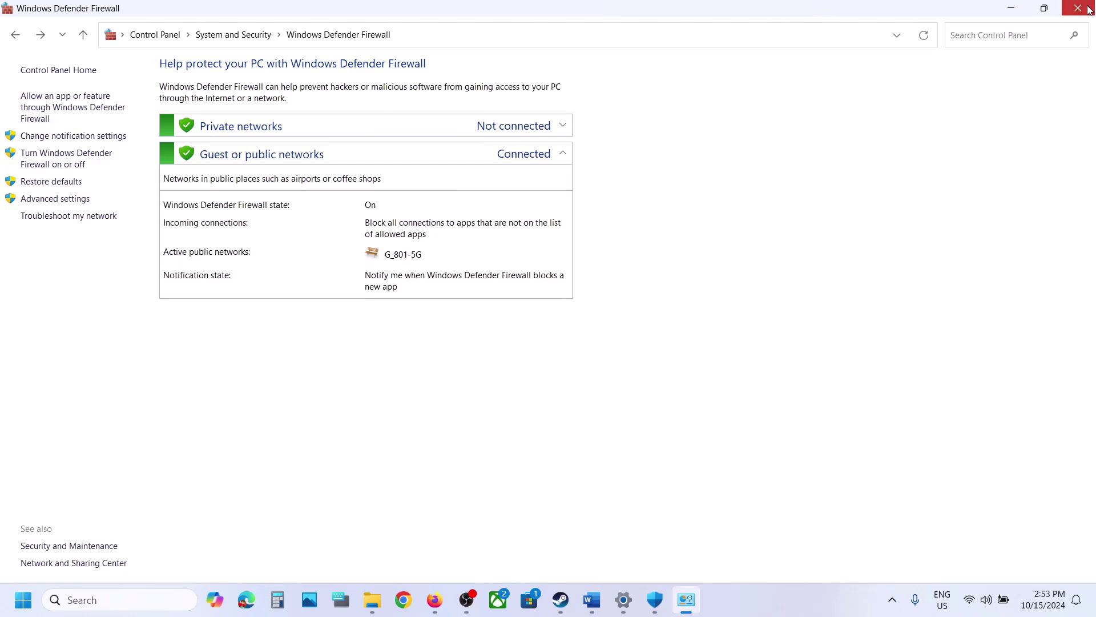
Close the Control Panel and Windows Security windows and continue past Step 9 in the Word notes.
left_click(1088, 10)
left_click(1088, 10)
left_click(1085, 10)
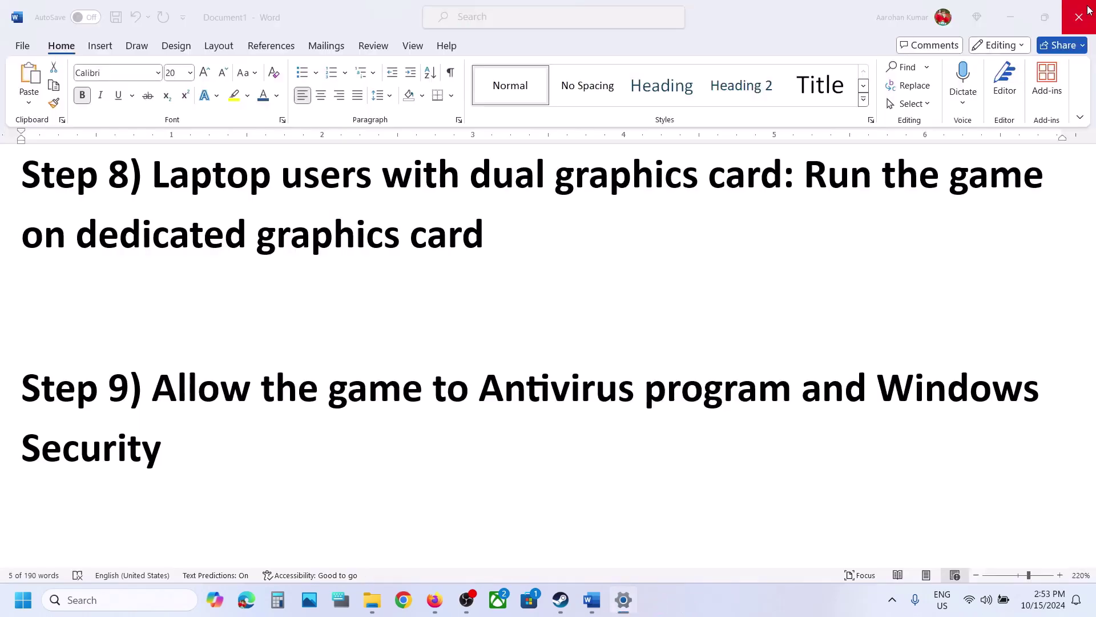
scroll(439, 427, "down", 6)
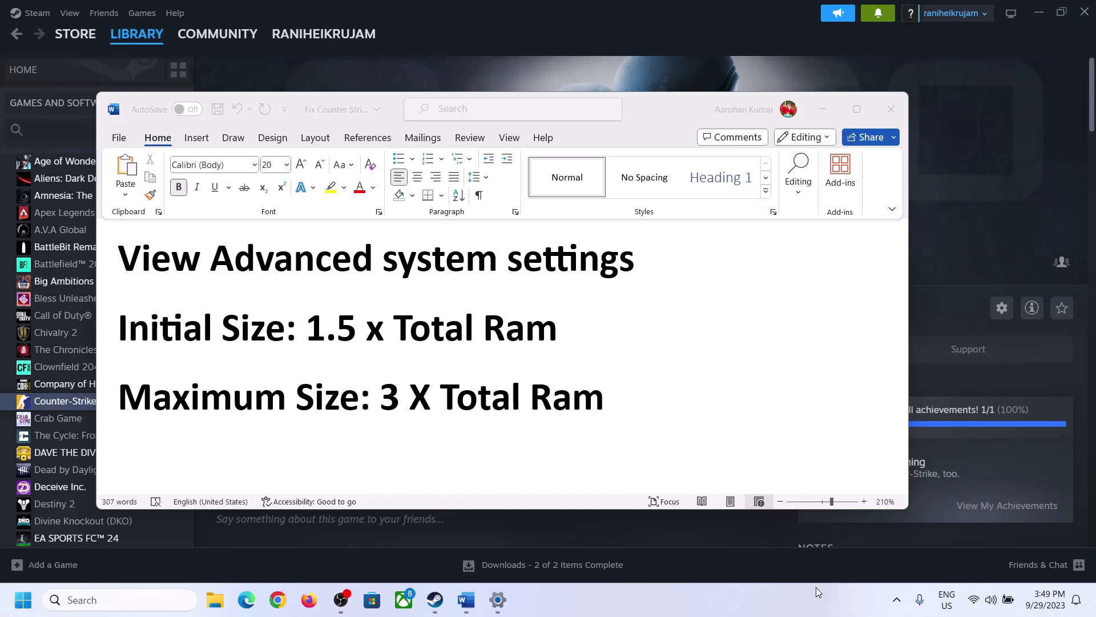
Copy "View Advanced system settings" from the Word notes, search Windows for it and open the matching result.
left_click(154, 265)
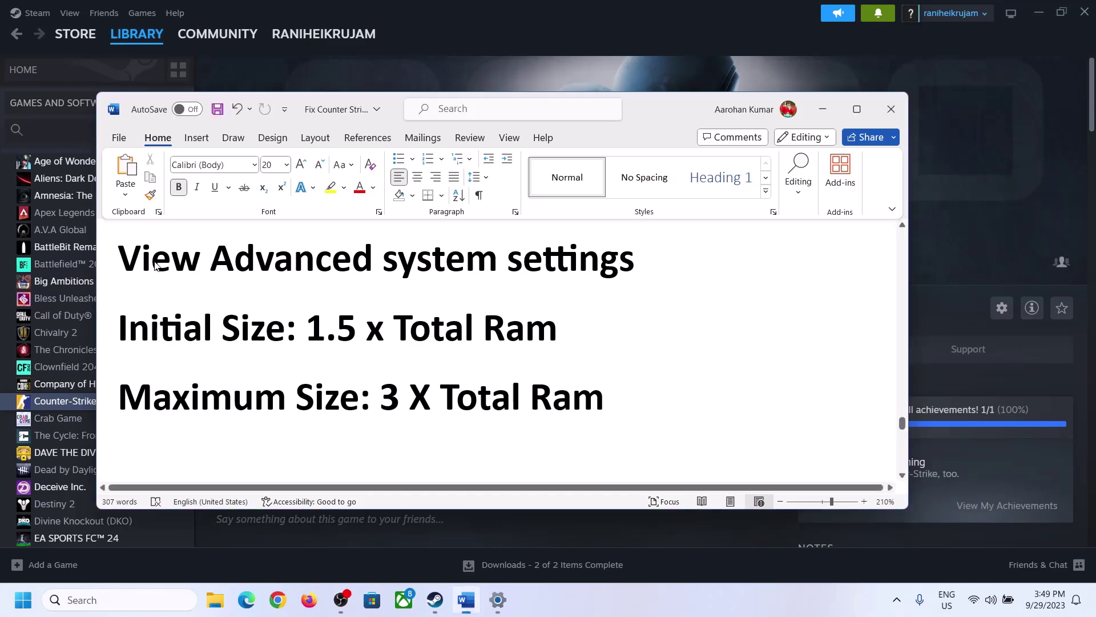
left_click_drag(129, 263, 600, 277)
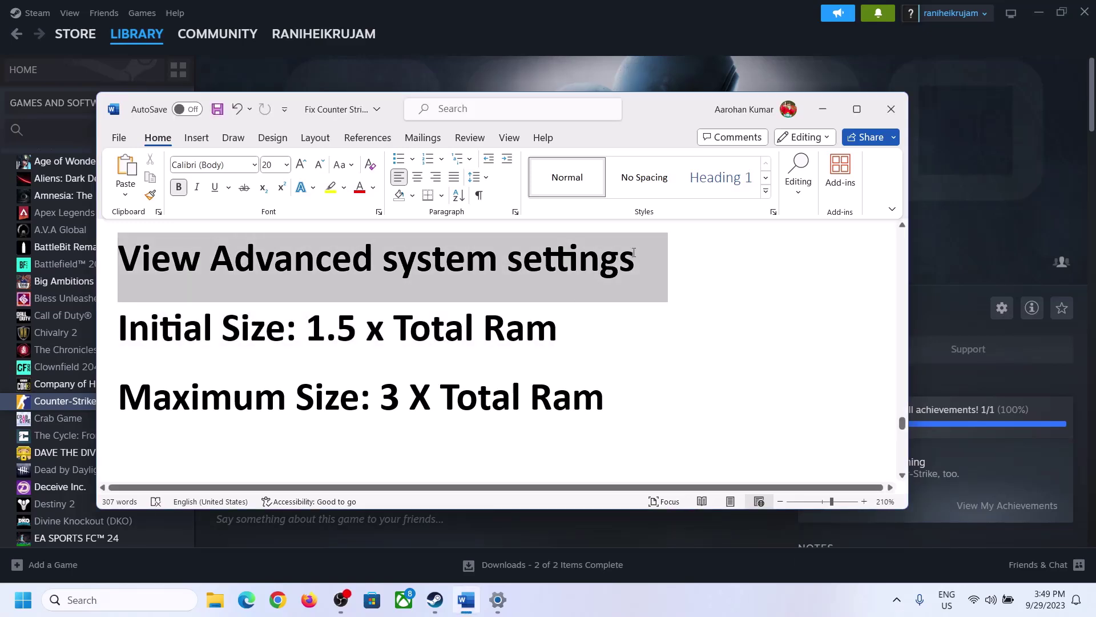
key("ctrl+c")
left_click(130, 599)
key("ctrl+v")
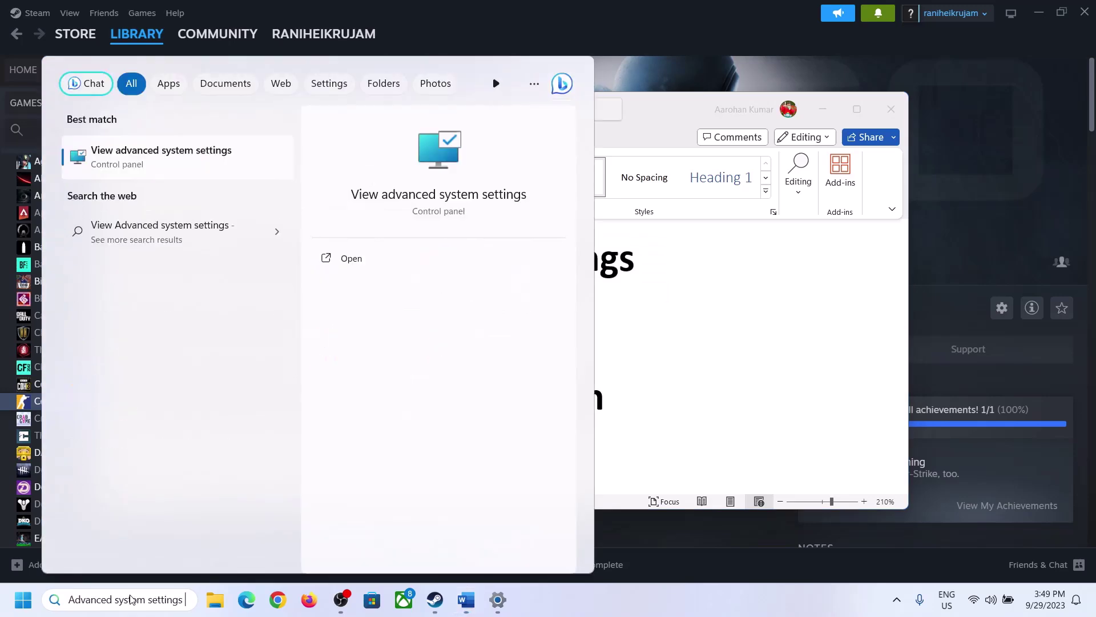
left_click(155, 164)
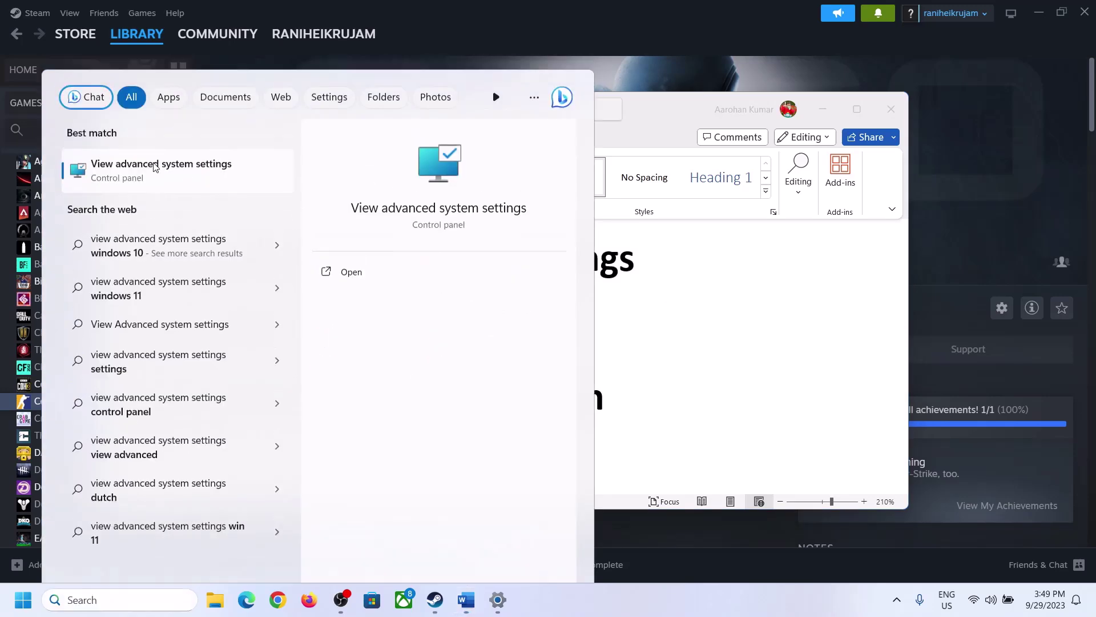
From System Properties, open the advanced Performance Options and bring up the Virtual Memory settings.
left_click_drag(227, 112, 491, 198)
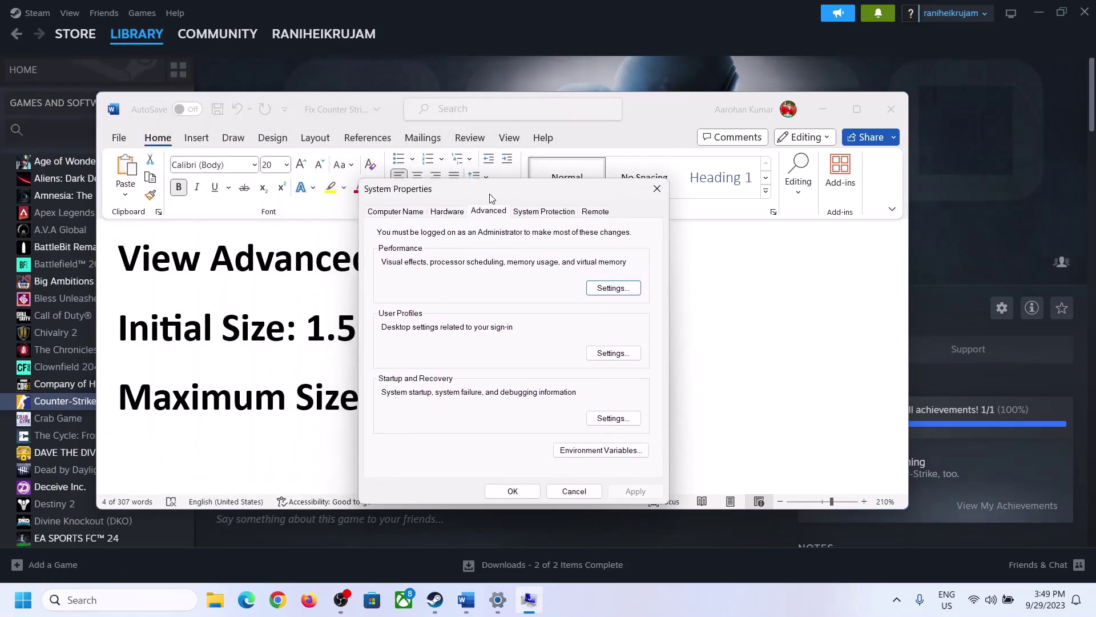
left_click(607, 289)
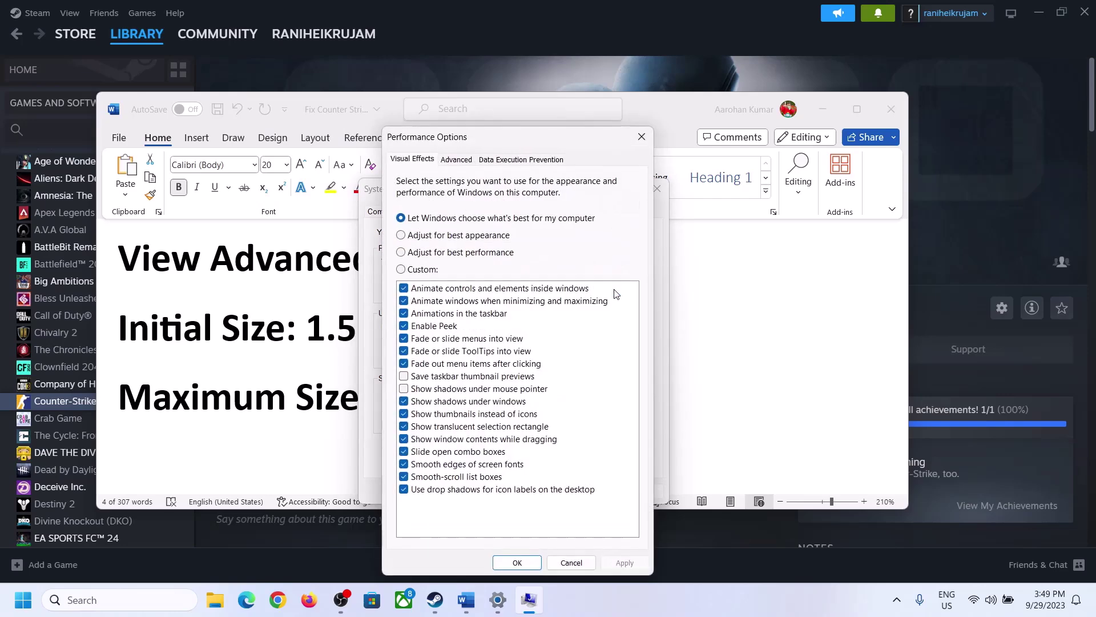
left_click(457, 161)
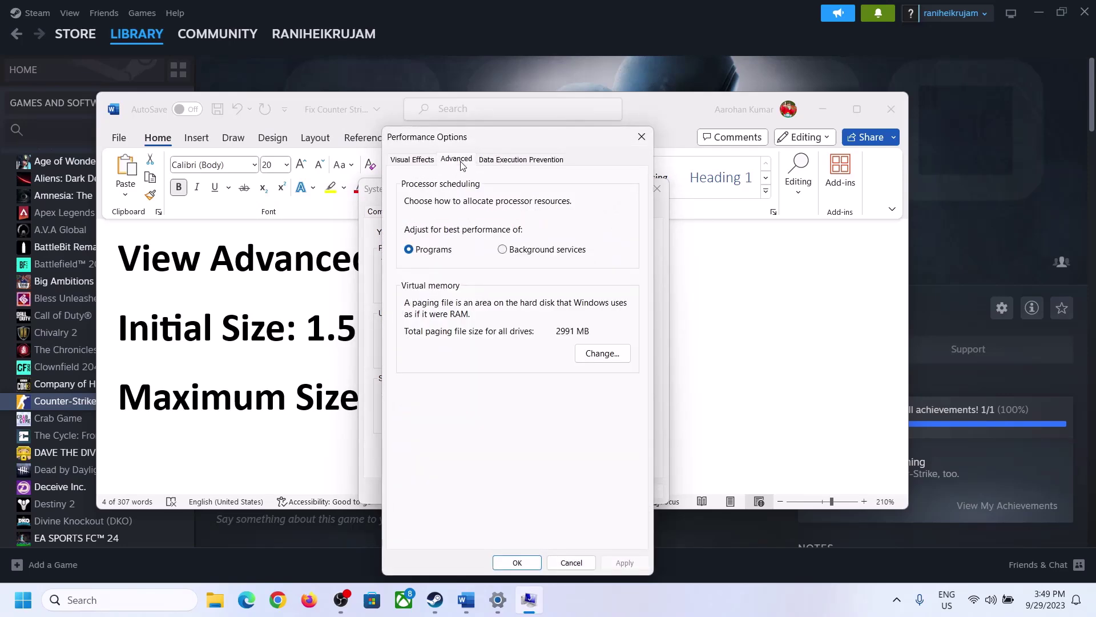
left_click(603, 355)
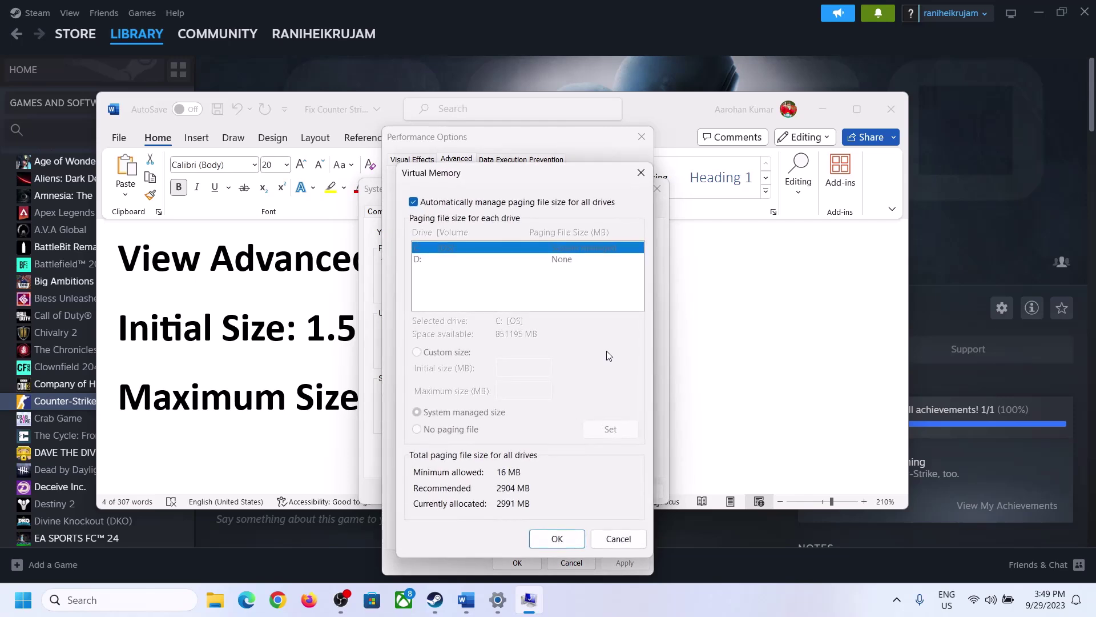
Turn off automatic paging file management, choose a custom size for drive C:, and highlight the initial size formula in the Word notes.
left_click(413, 203)
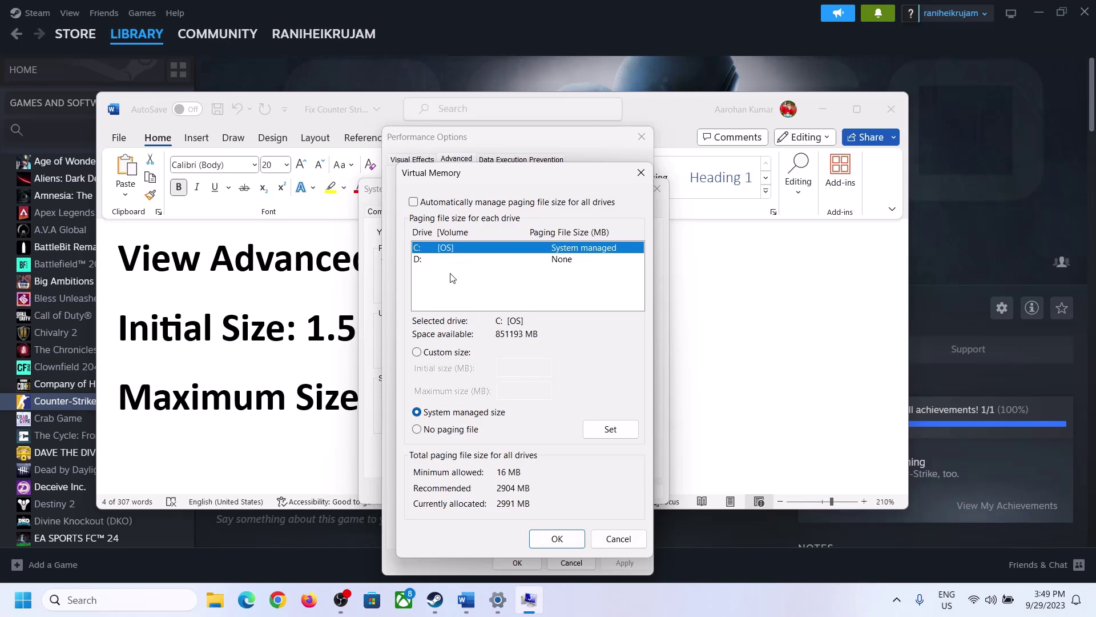
left_click(417, 352)
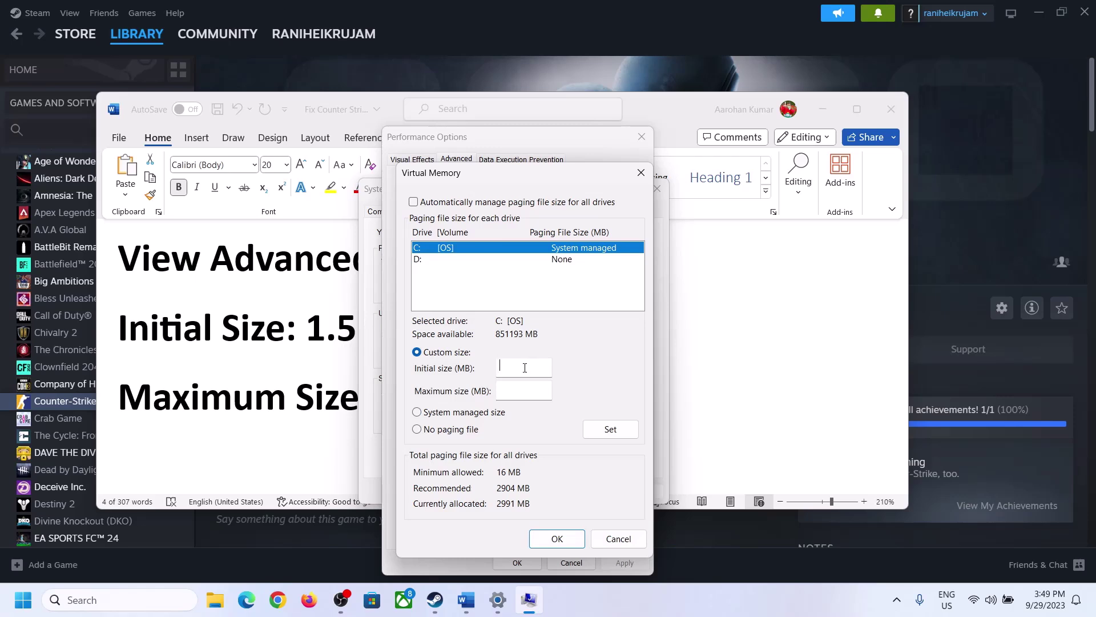
left_click(298, 341)
left_click_drag(308, 328, 508, 341)
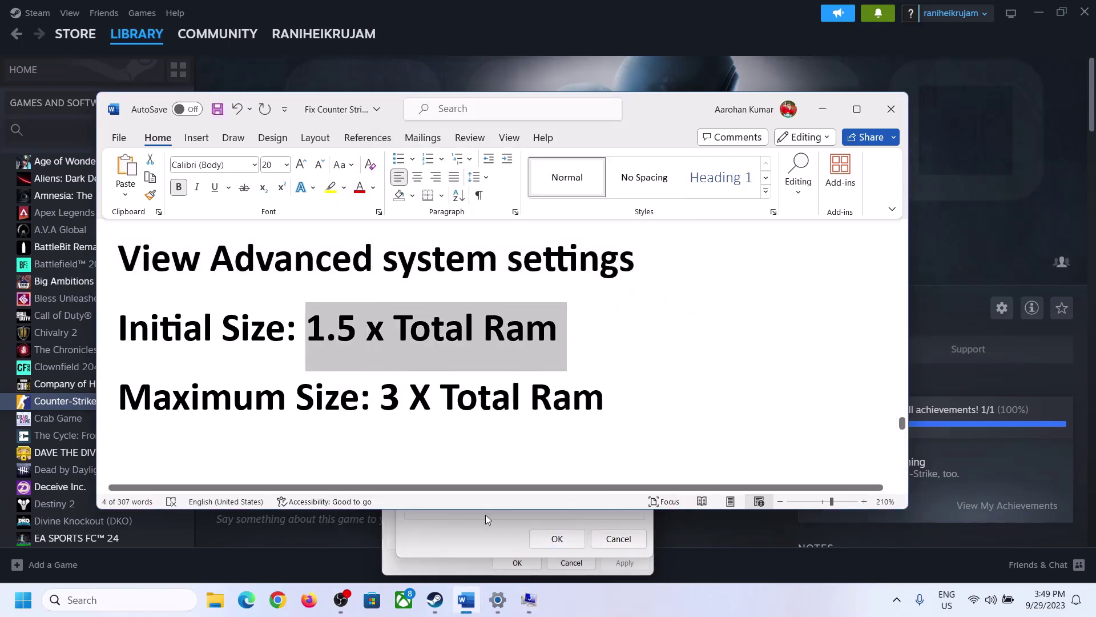
Switch to Settings and look up the installed RAM on the System About page.
left_click(498, 603)
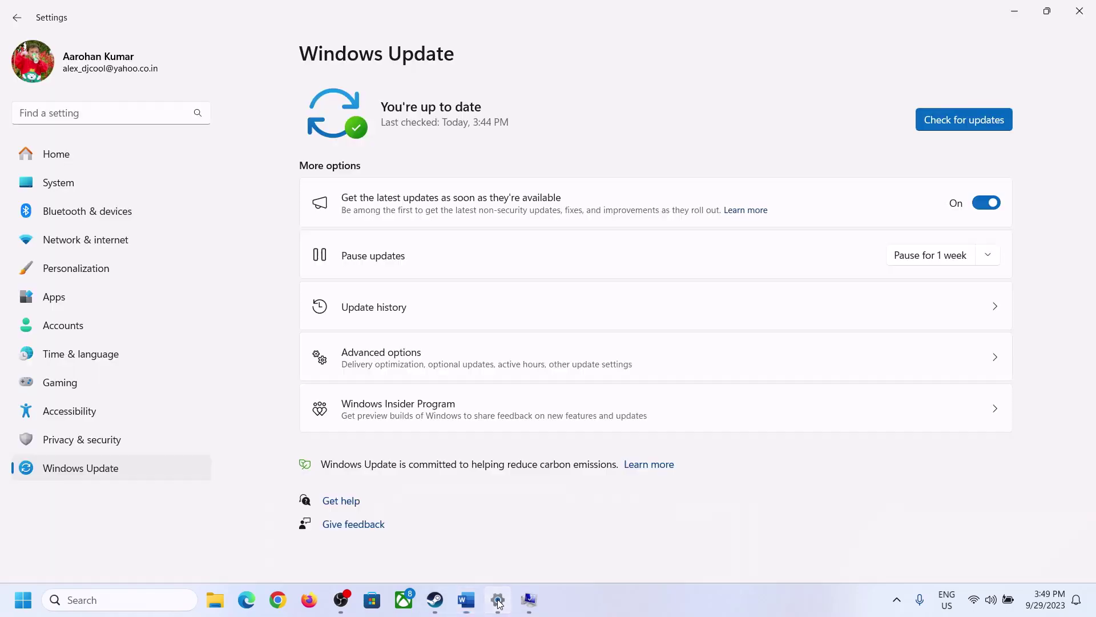
left_click(46, 185)
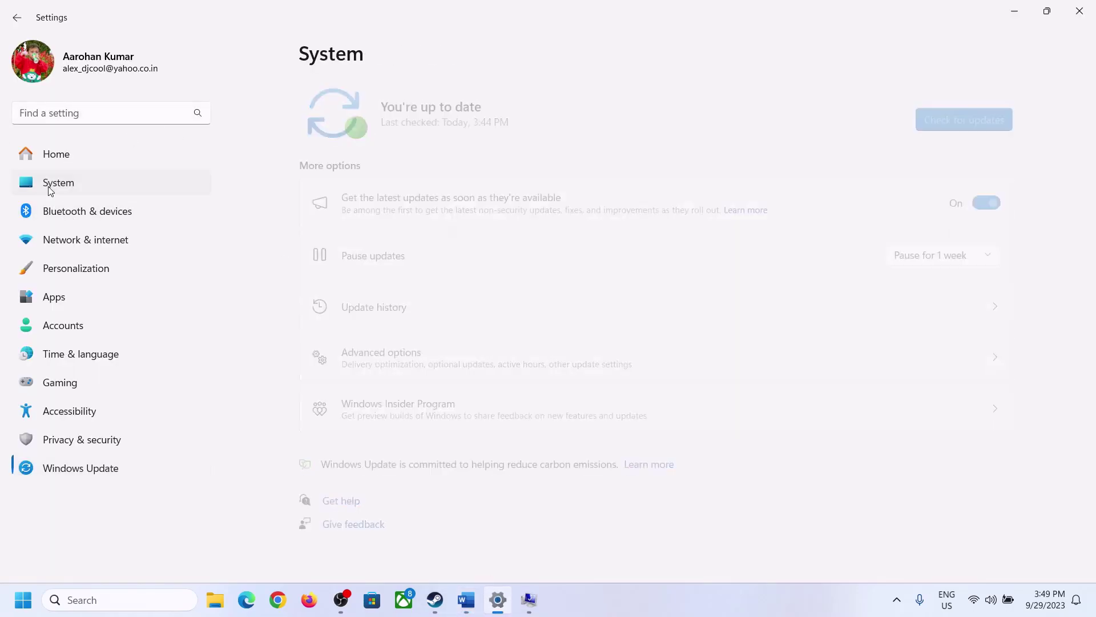
scroll(366, 342, "down", 10)
left_click(362, 540)
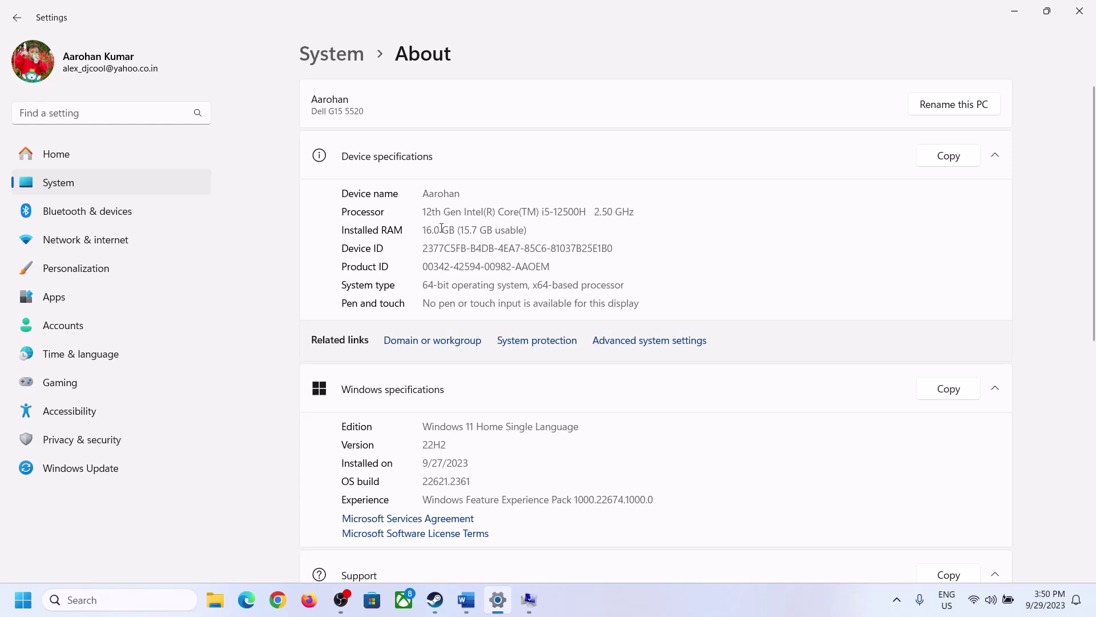
left_click_drag(431, 229, 418, 233)
left_click(441, 231)
left_click_drag(434, 229, 417, 230)
Launch Calculator with the calc command, place it beside the Virtual Memory dialog, and recheck the initial size formula in the Word notes.
left_click(530, 604)
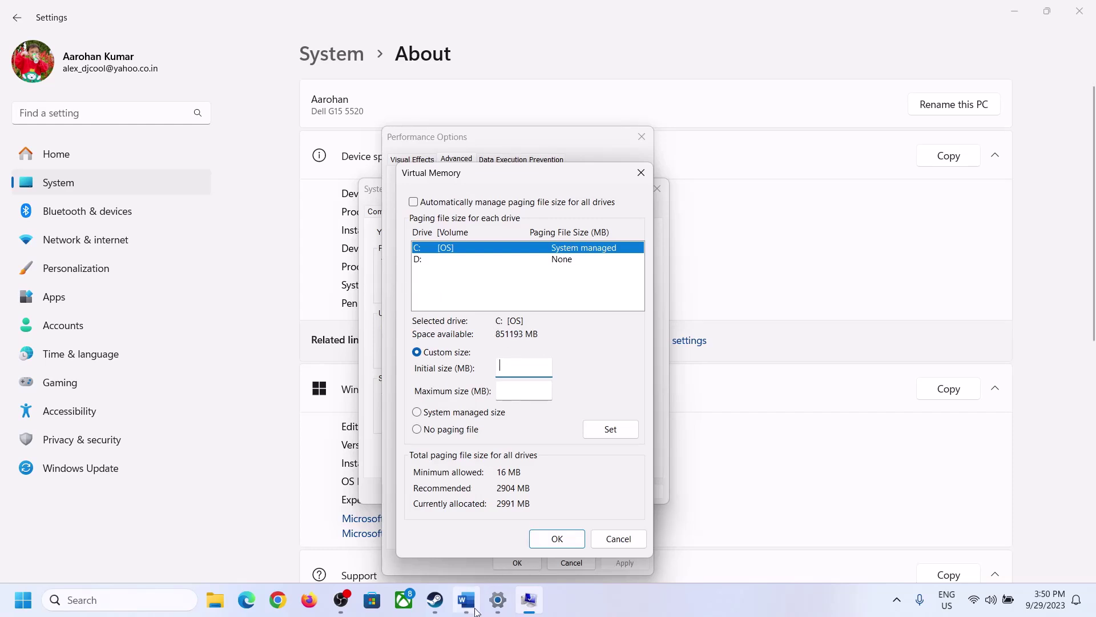
mouse_move(498, 599)
mouse_move(495, 528)
key("super+r")
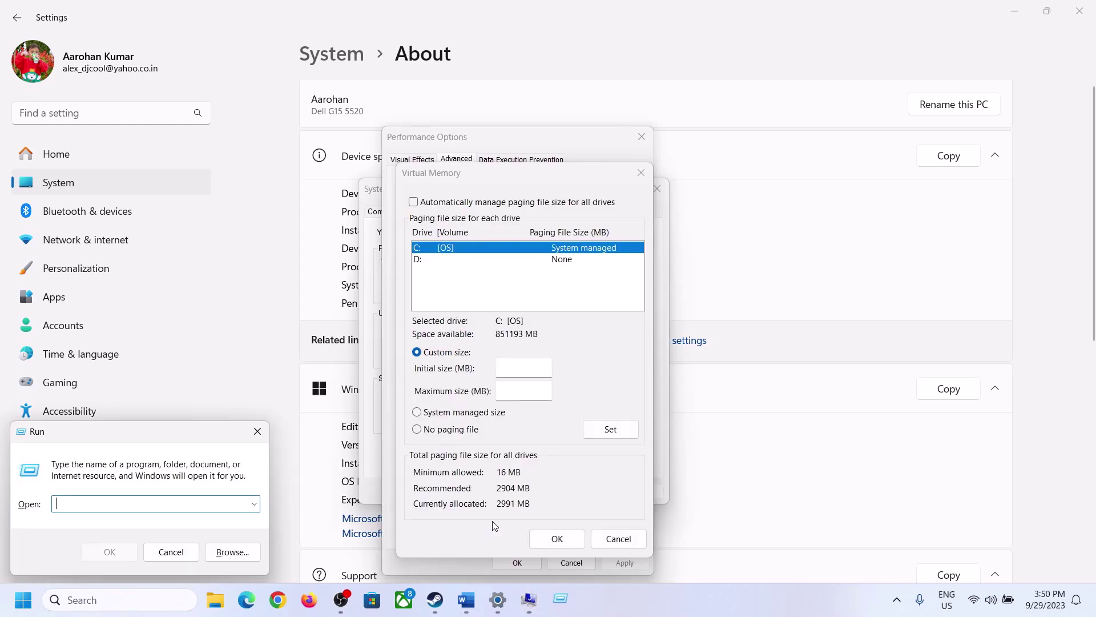
type("calc")
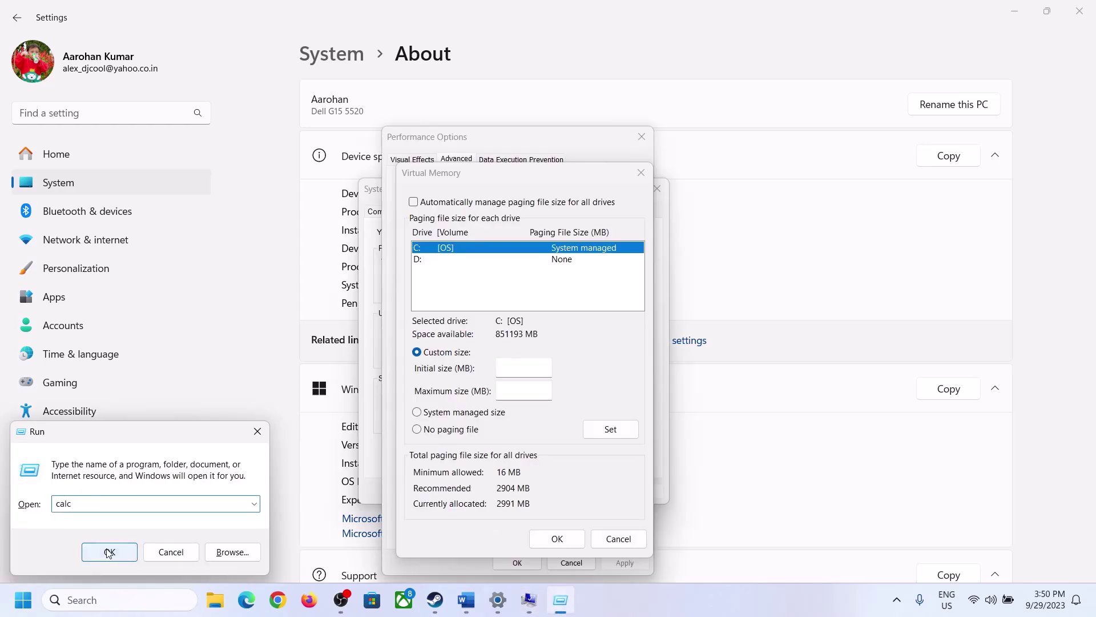
left_click(109, 551)
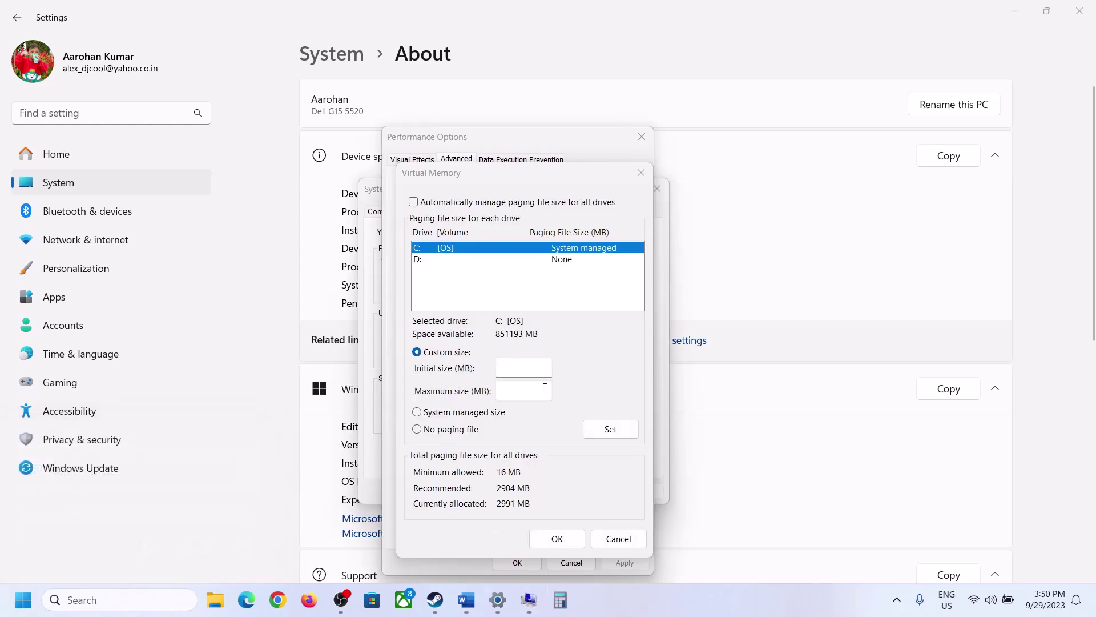
left_click_drag(137, 20, 799, 187)
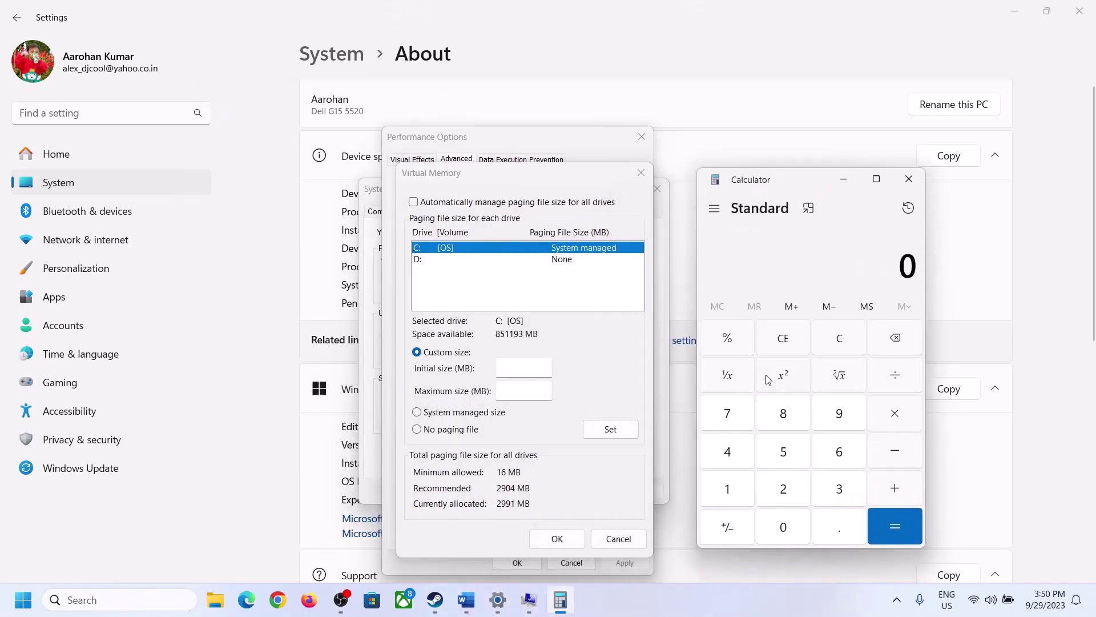
left_click(466, 599)
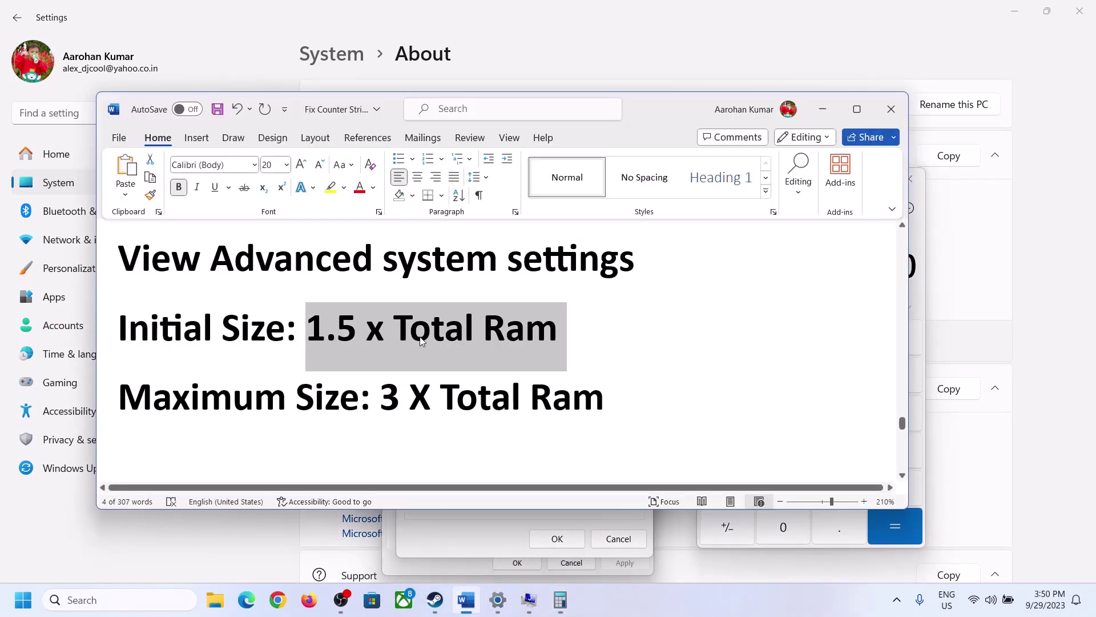
left_click(560, 600)
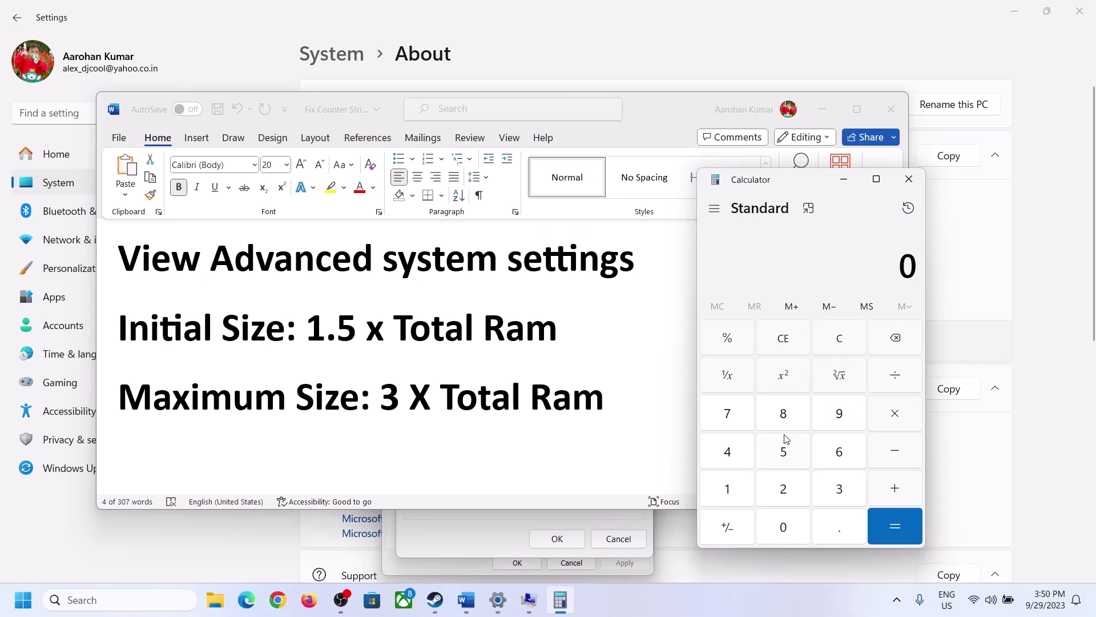
left_click(729, 491)
left_click(836, 463)
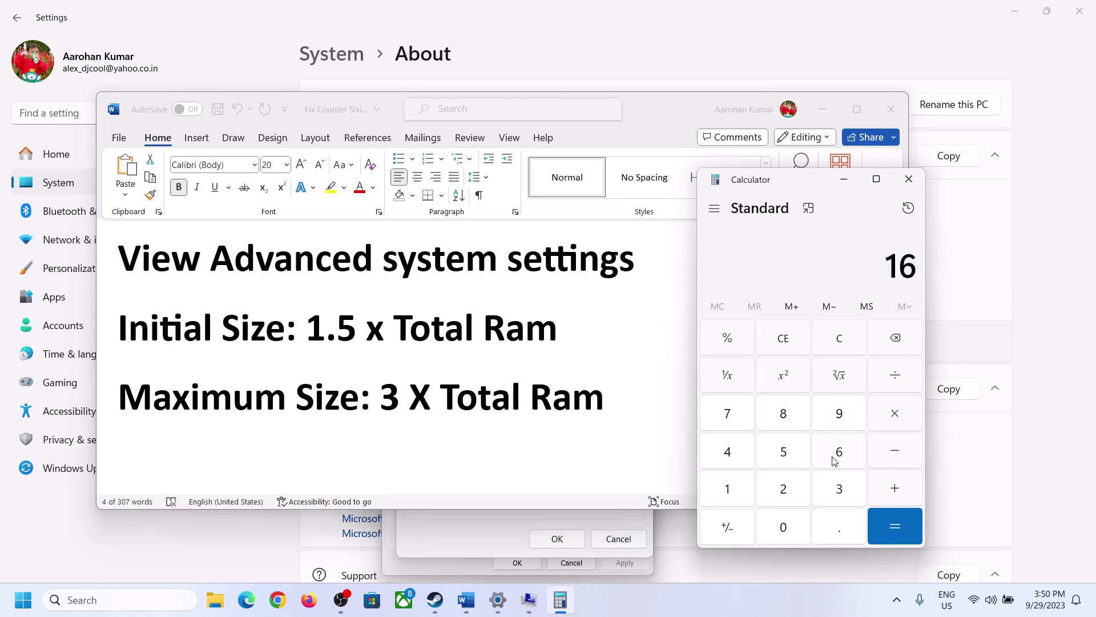
left_click(844, 351)
Convert the installed RAM to megabytes in Calculator by multiplying 16 by 1024.
left_click(736, 491)
left_click(838, 452)
left_click(895, 421)
left_click(727, 490)
left_click(791, 534)
left_click(787, 494)
left_click(732, 455)
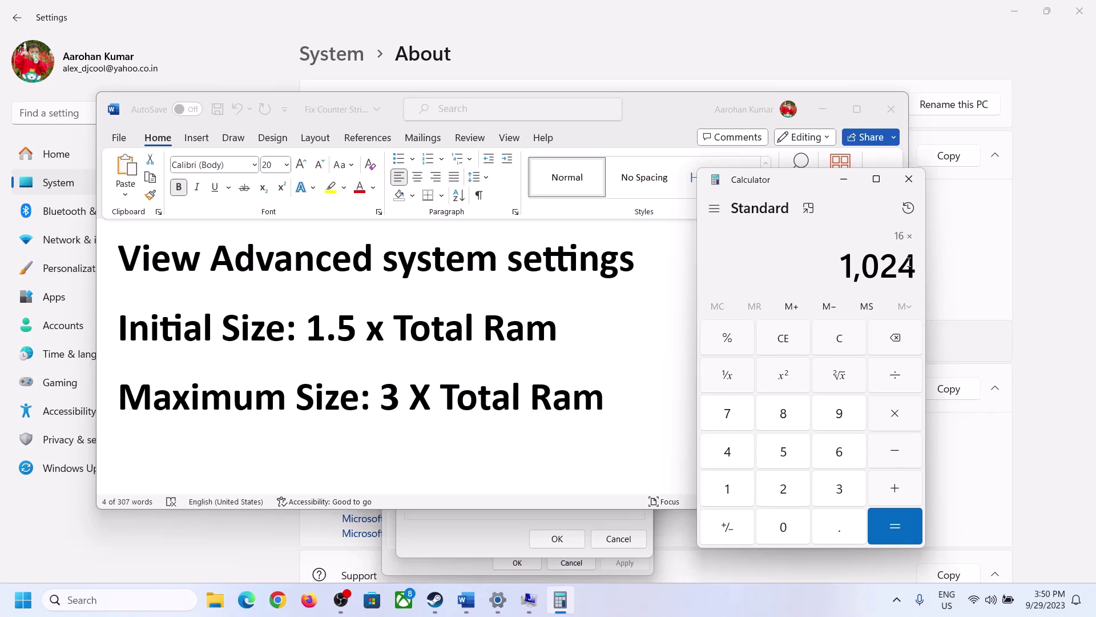
left_click(894, 526)
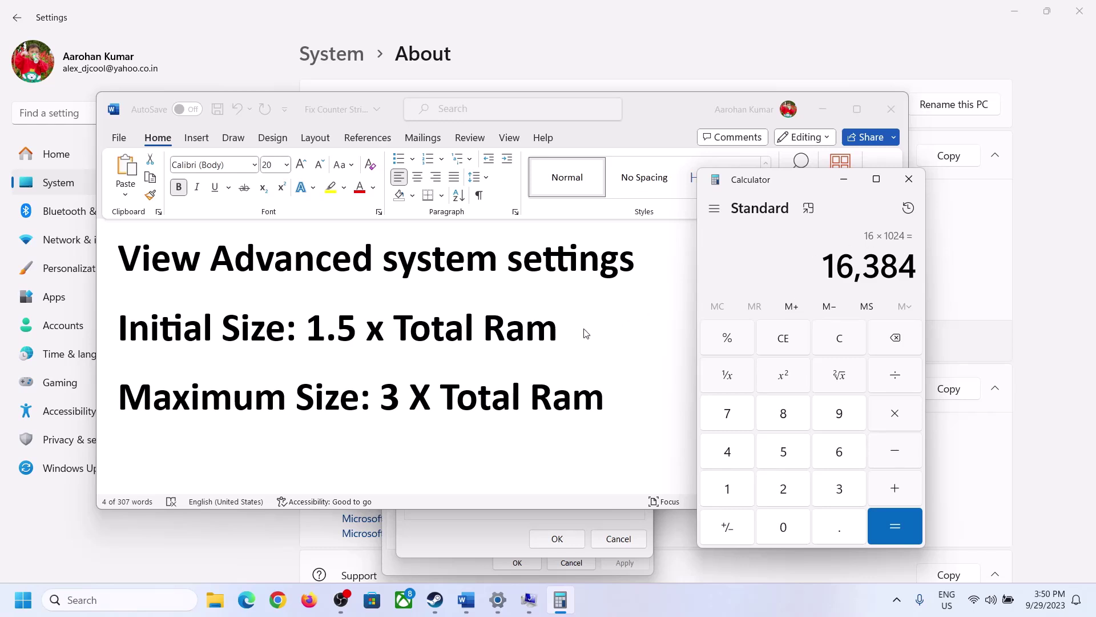
Multiply the RAM in megabytes by 1.5 to work out the initial paging file size.
left_click(895, 414)
left_click(742, 492)
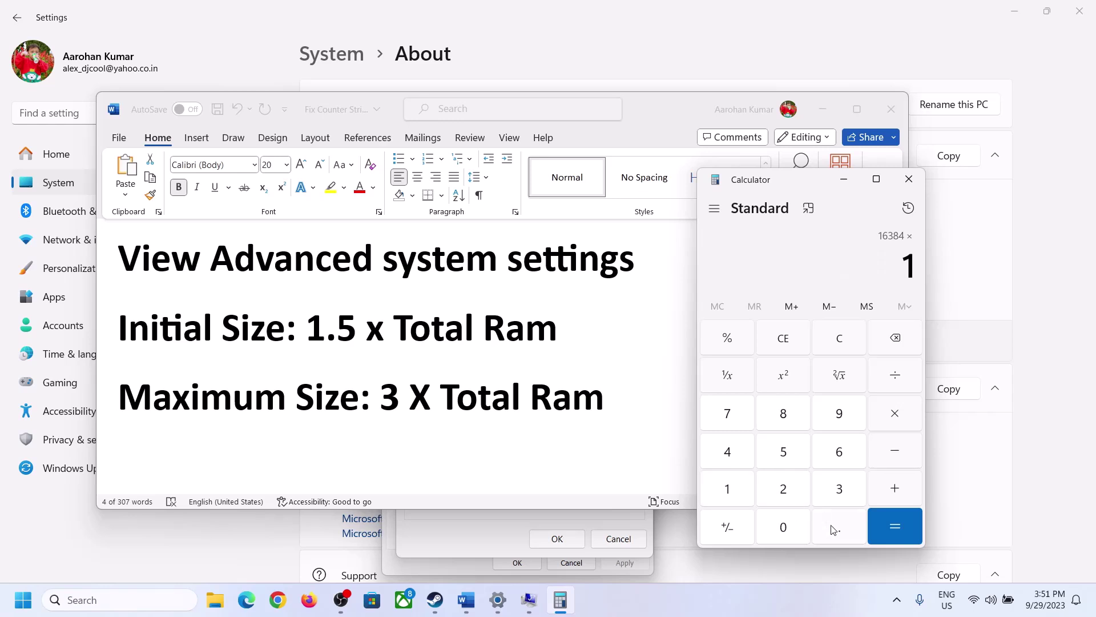
left_click(835, 530)
left_click(799, 462)
left_click(894, 521)
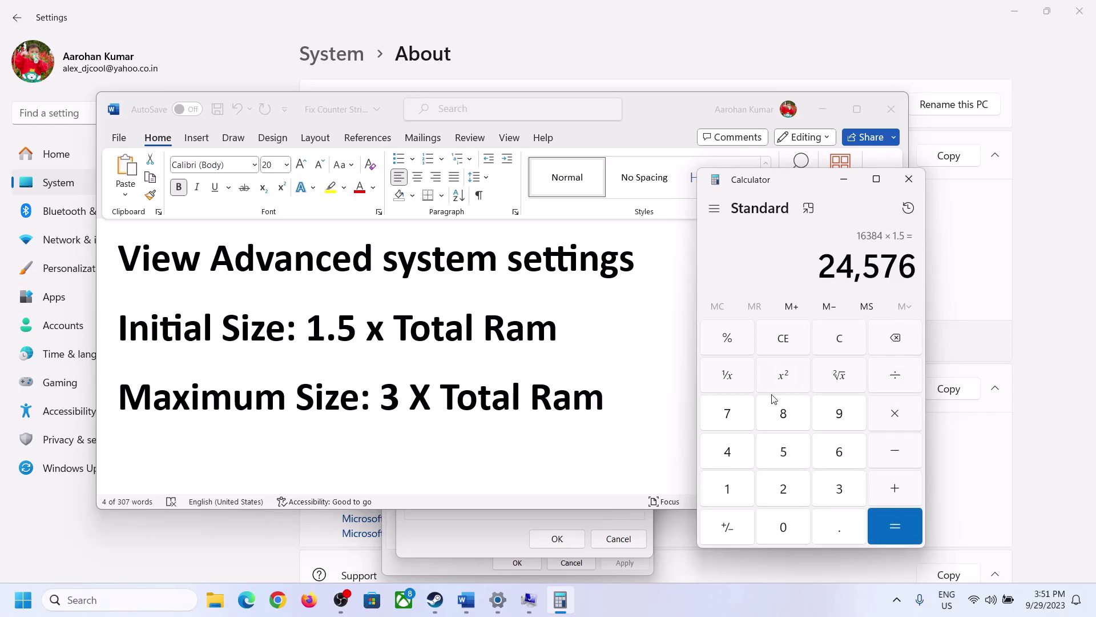
In the Virtual Memory dialog, set the initial paging file size of drive C: to 24576 MB.
left_click(504, 517)
left_click(515, 366)
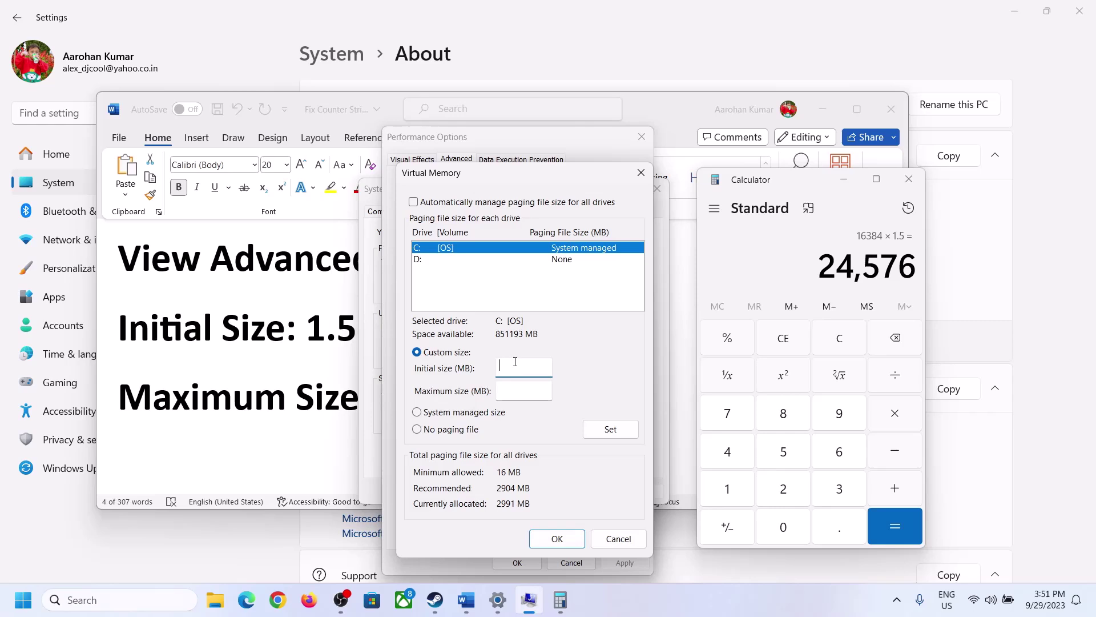
type("24576")
left_click(549, 390)
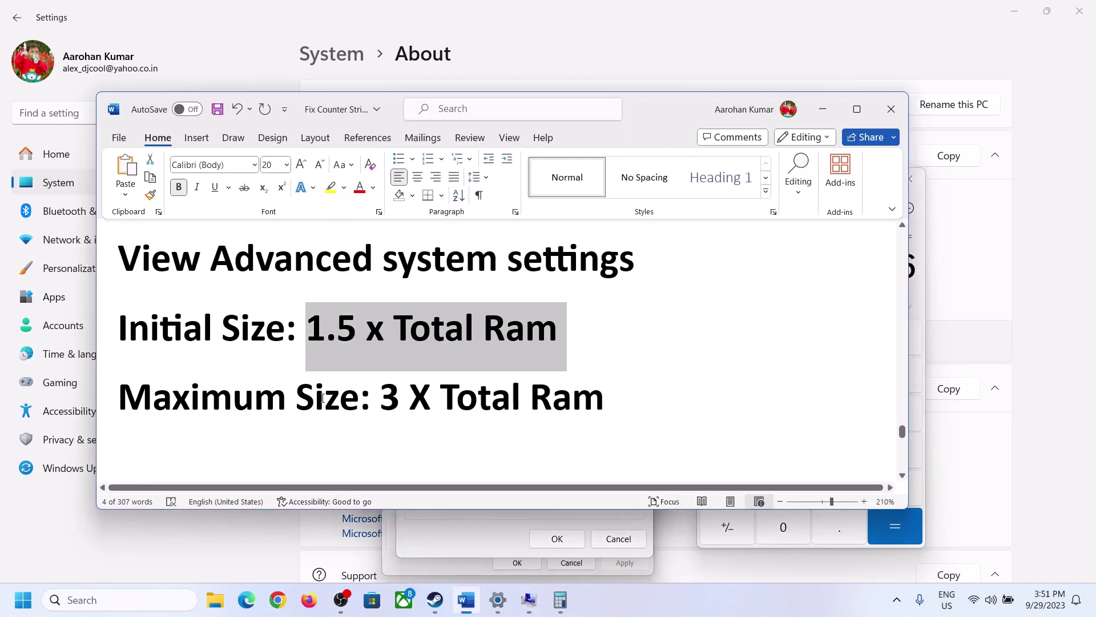
Check the maximum size formula in the Word notes, clear Calculator, and recheck the installed RAM in Settings.
left_click(315, 403)
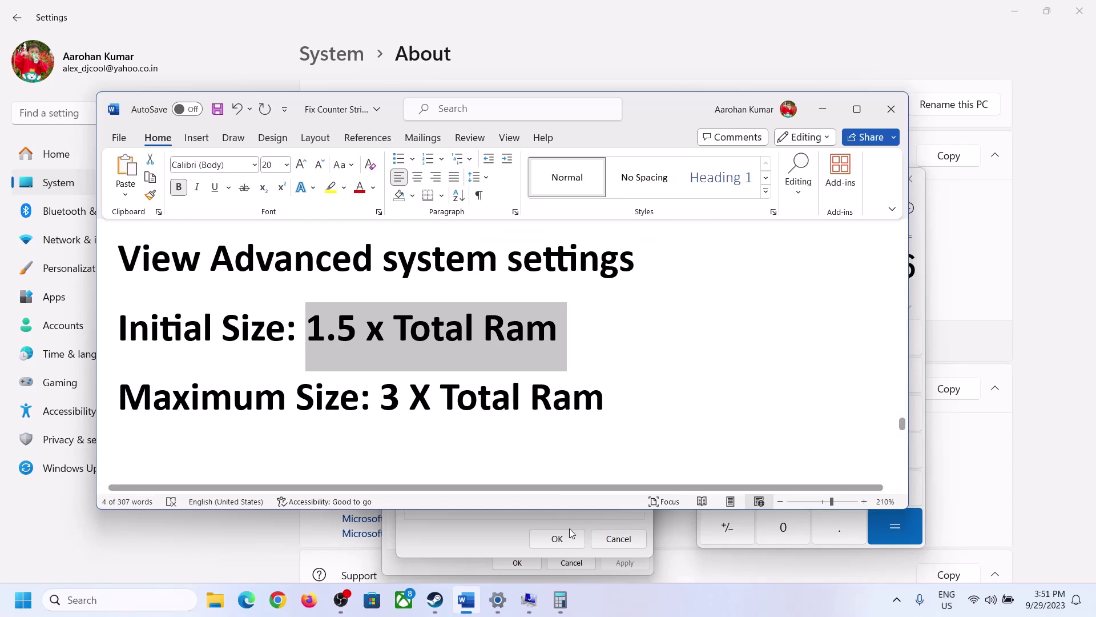
left_click(921, 304)
left_click(850, 336)
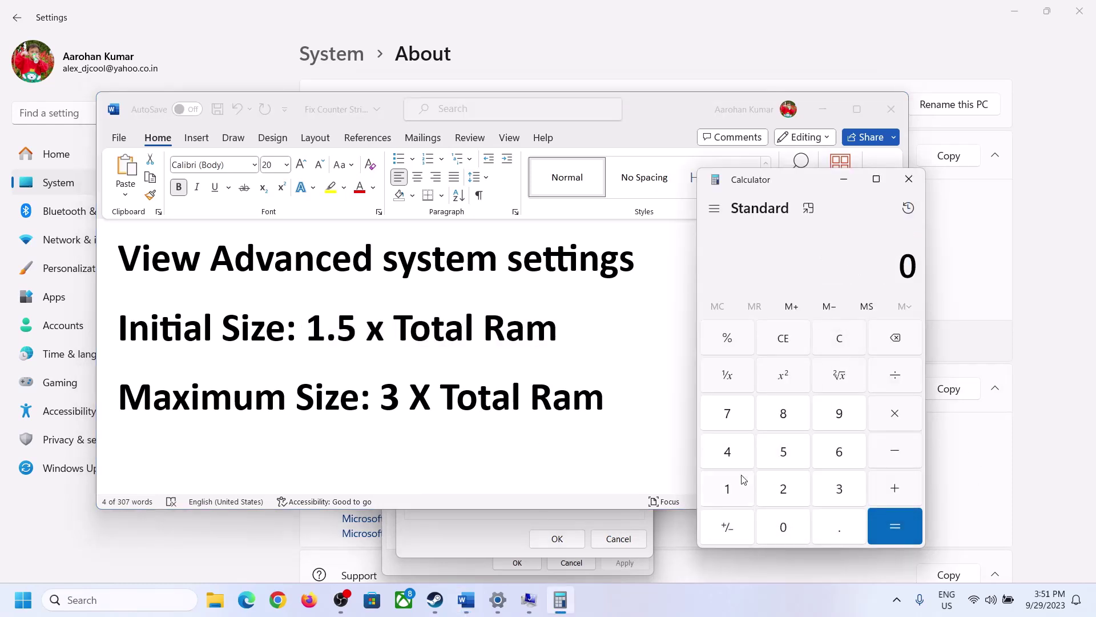
left_click(497, 600)
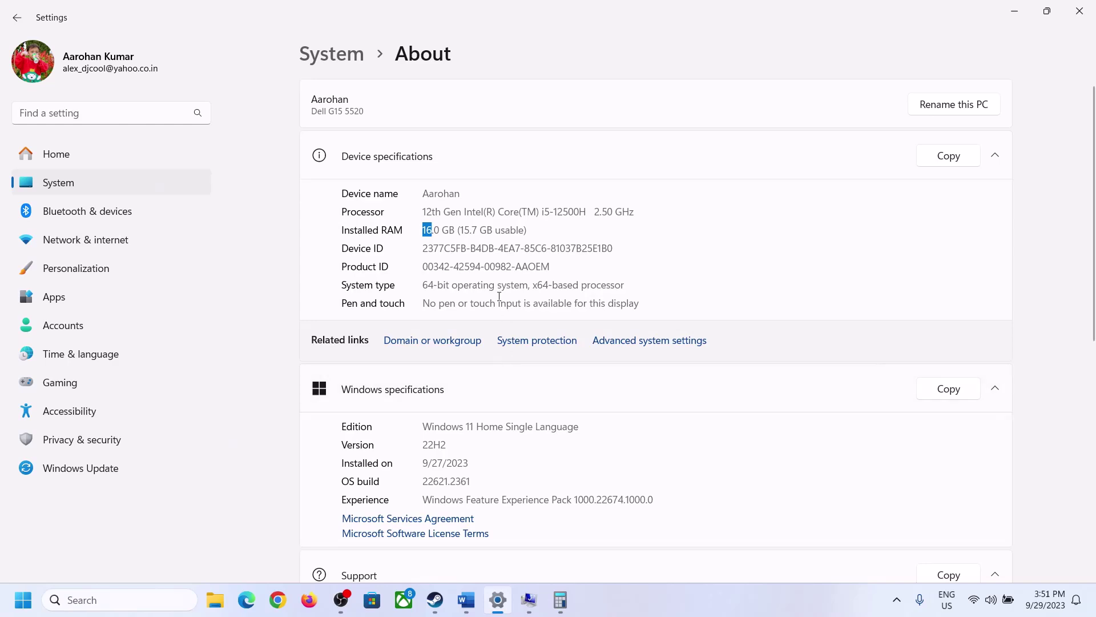
left_click(560, 599)
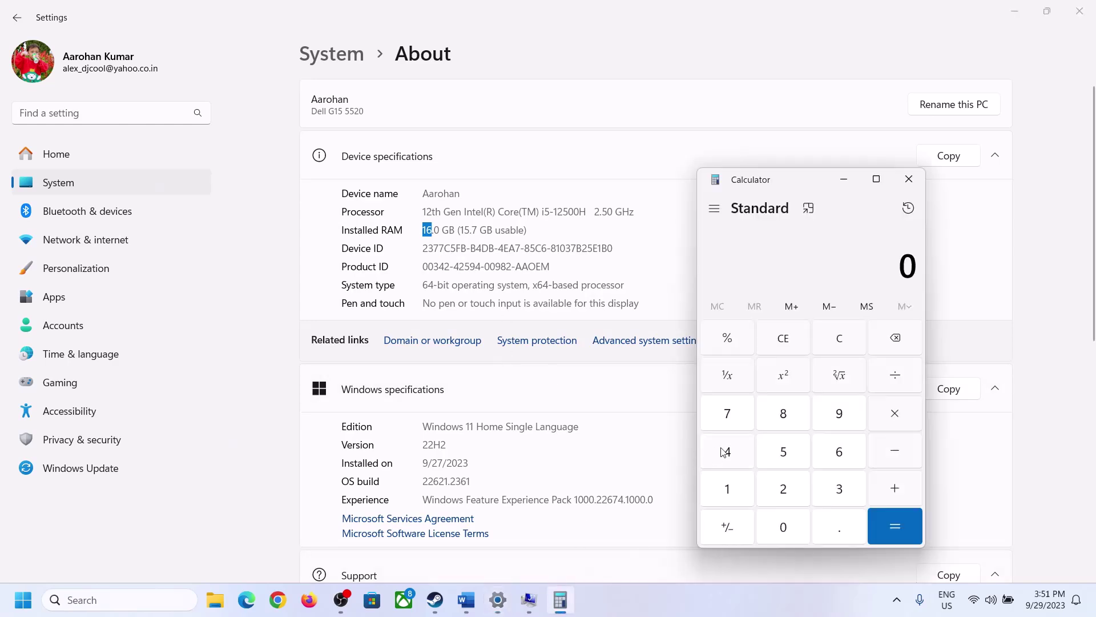
Calculate 16 times 1024 again to get the RAM in megabytes for the maximum size.
left_click(739, 486)
left_click(834, 451)
left_click(889, 414)
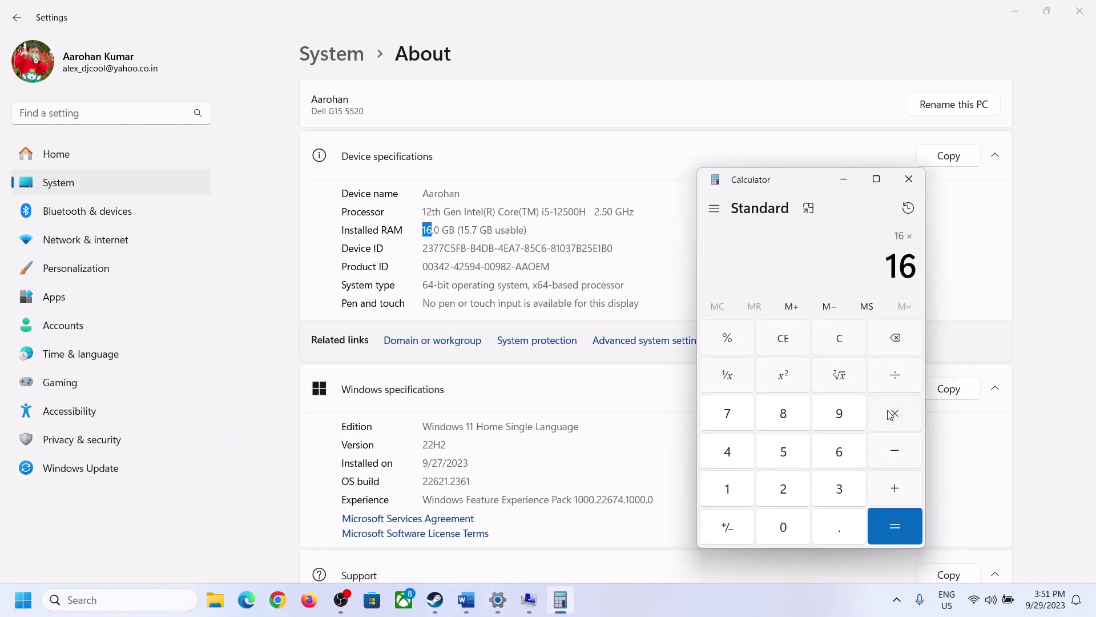
left_click(736, 480)
left_click(773, 521)
left_click(784, 487)
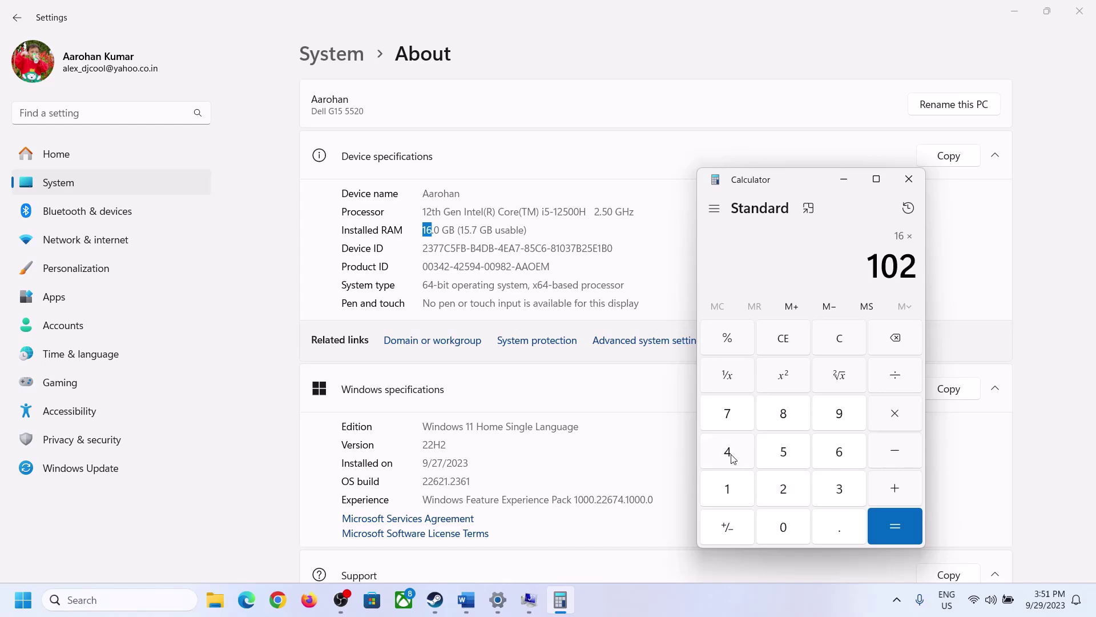
left_click(731, 456)
left_click(888, 538)
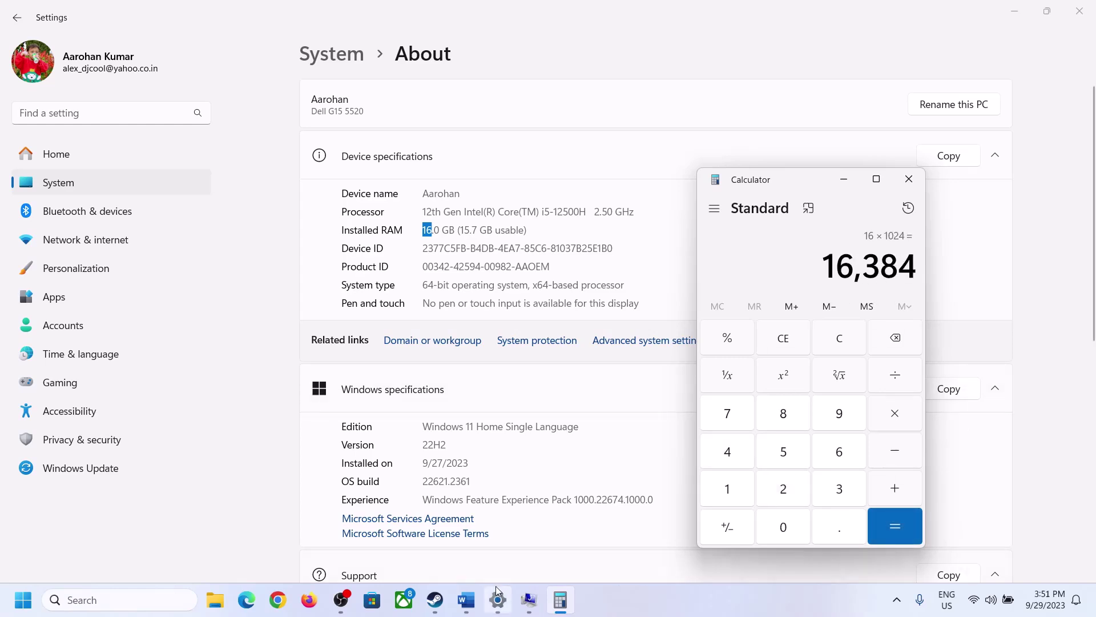
Recheck the formula in the Word notes and multiply the RAM in megabytes by 3 in Calculator.
left_click(466, 600)
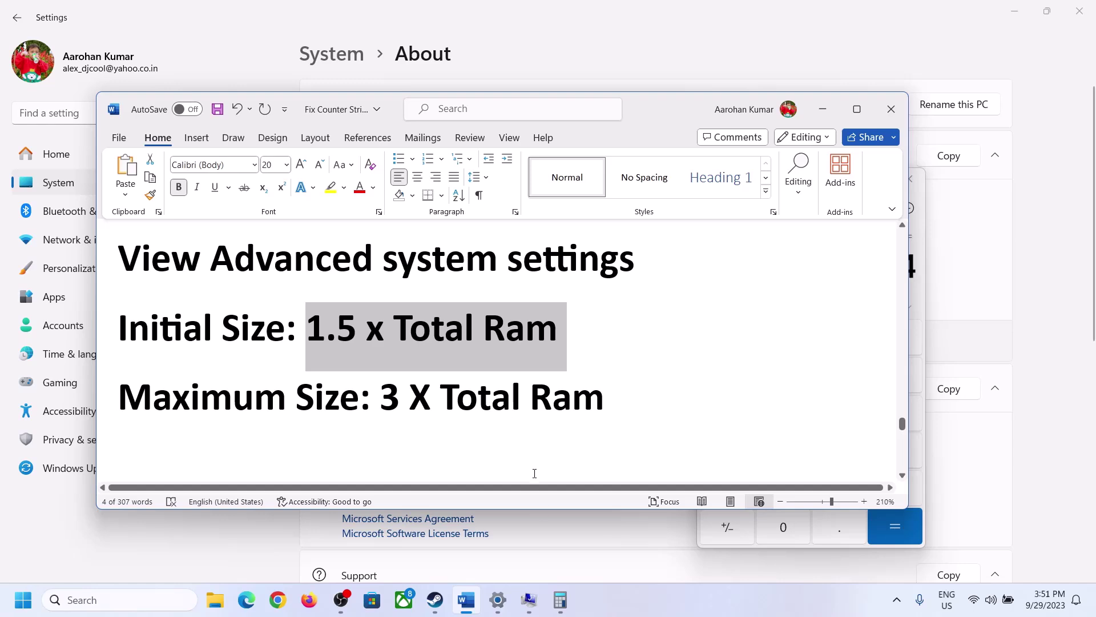
left_click(560, 599)
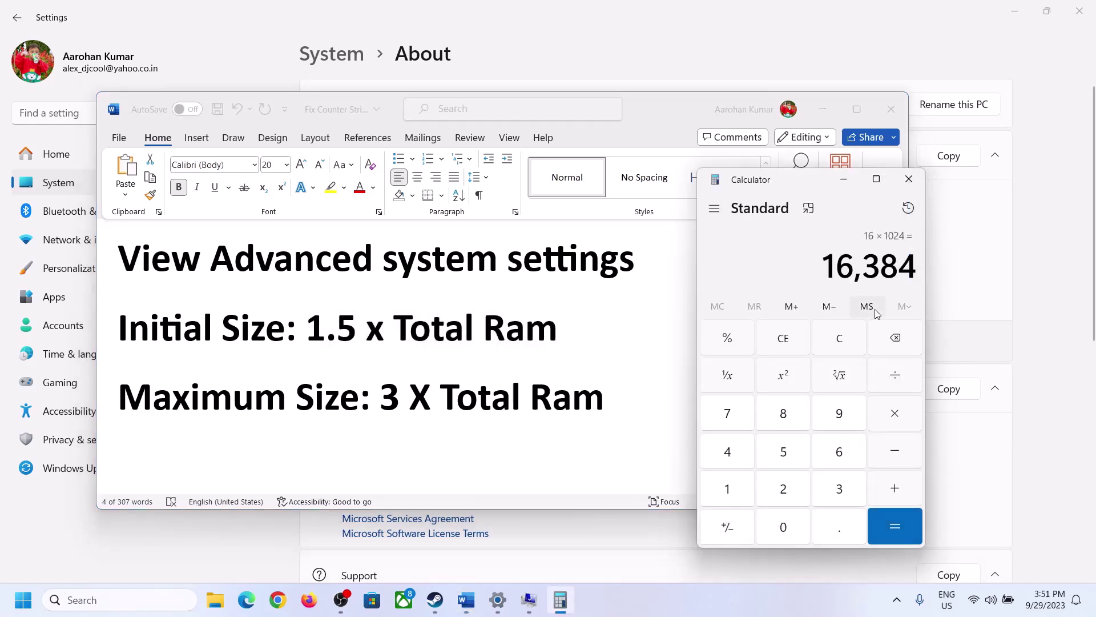
left_click(895, 413)
left_click(823, 492)
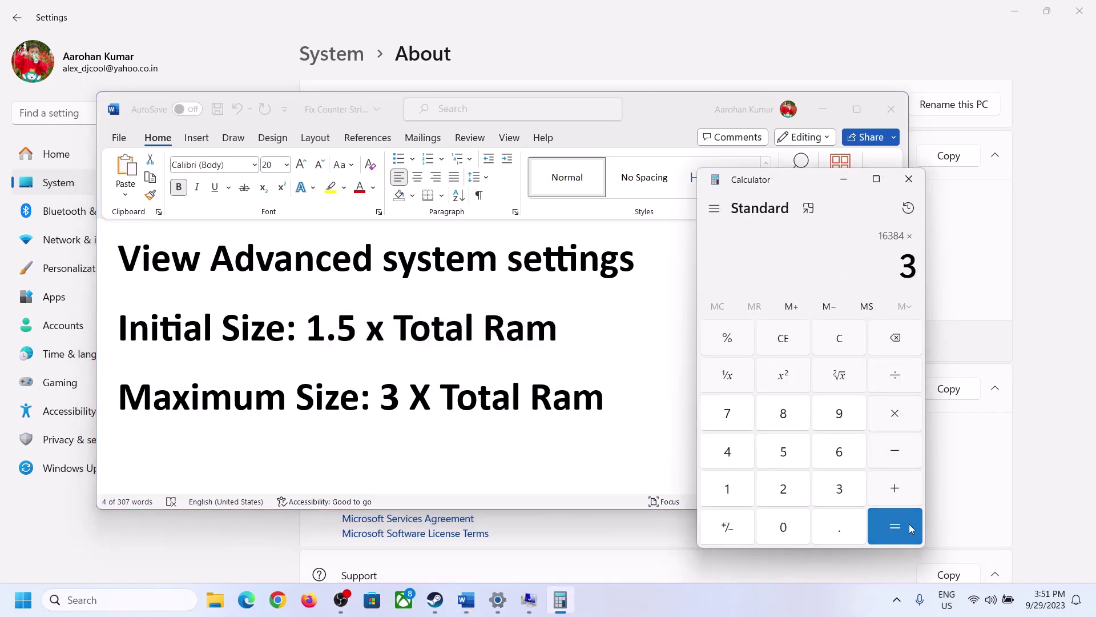
left_click(908, 524)
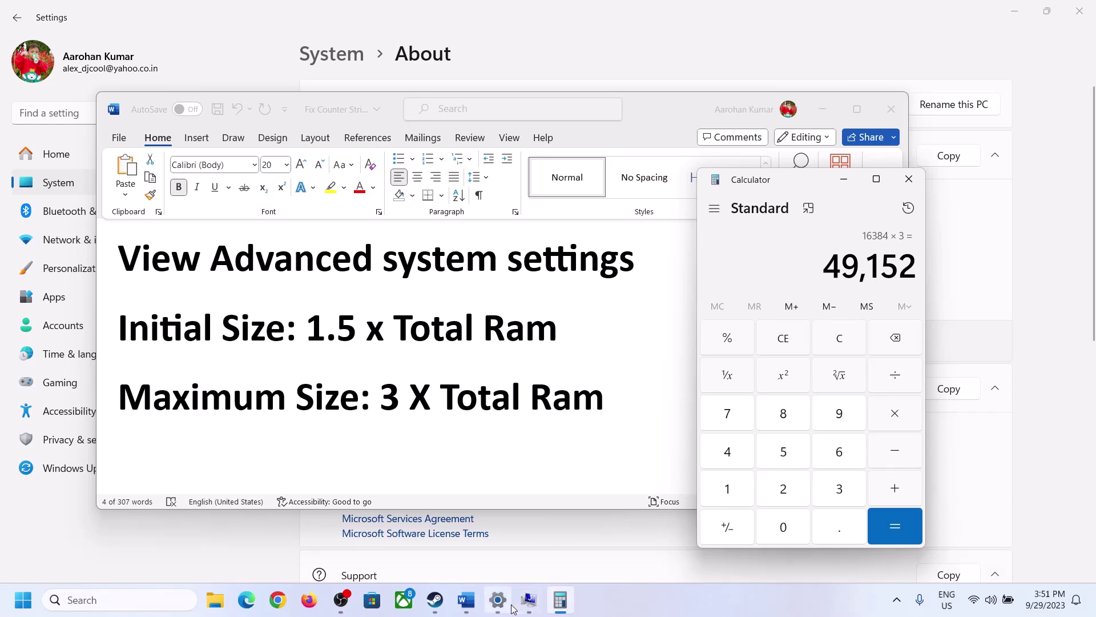
Set the maximum paging file size of drive C: to 49152 MB, apply the custom size and confirm the Virtual Memory dialog.
left_click(529, 599)
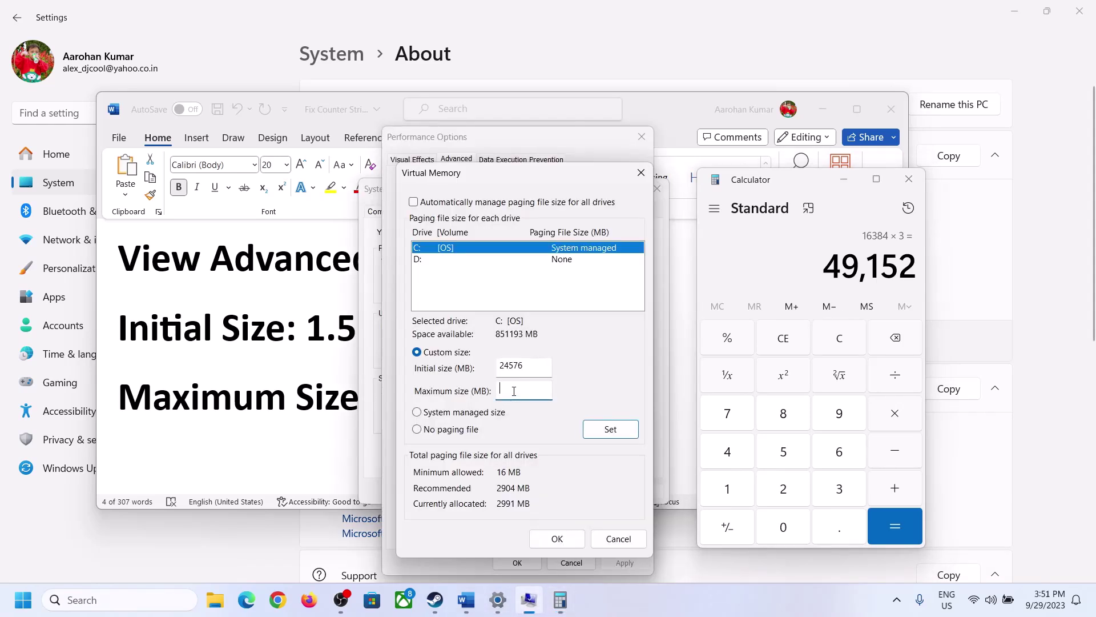
type("49152")
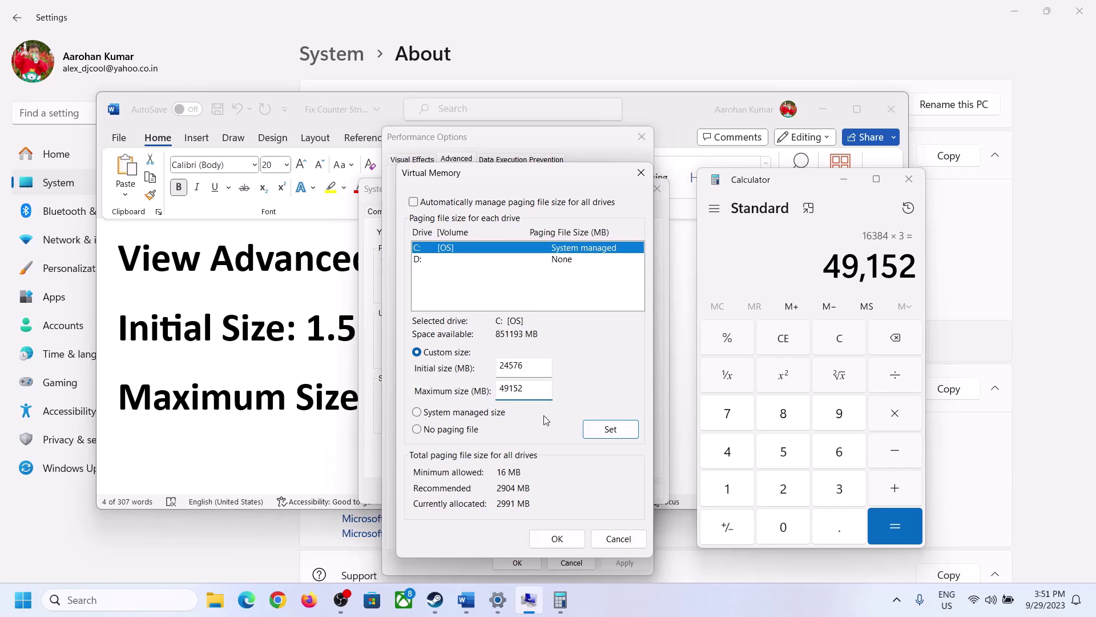
left_click(610, 431)
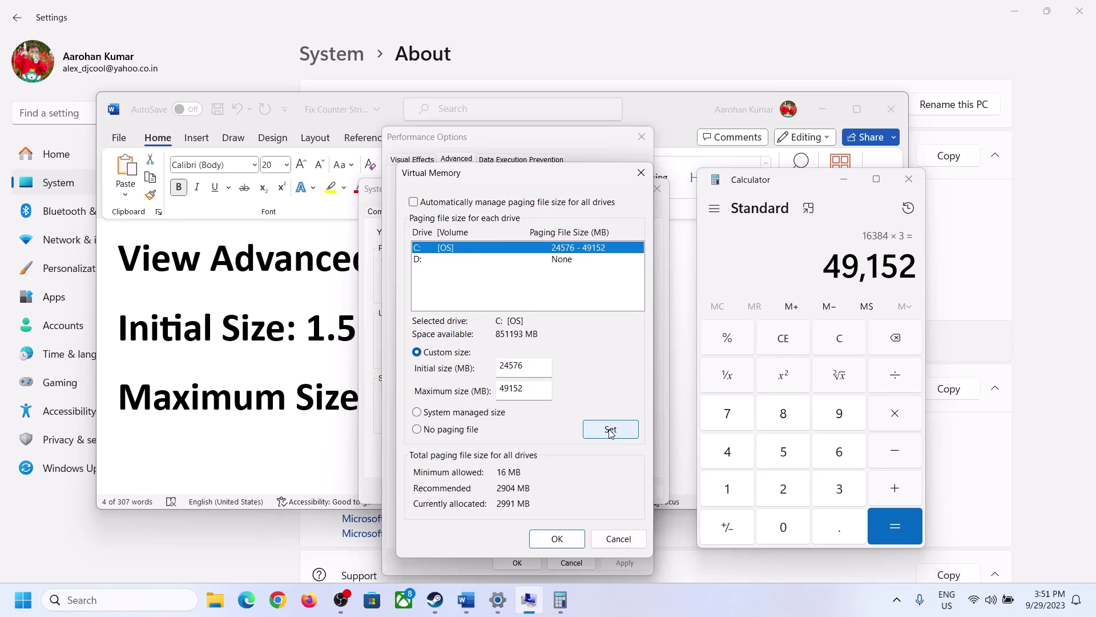
left_click(557, 538)
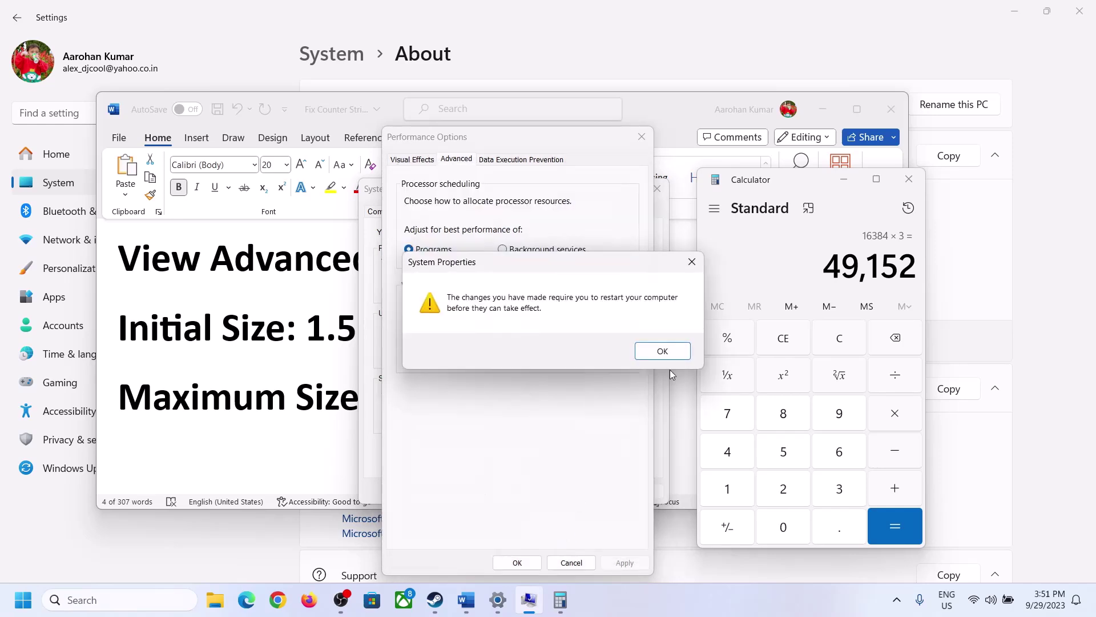
Acknowledge the restart notice, confirm Performance Options and System Properties, and dismiss the restart prompt without restarting.
left_click(677, 350)
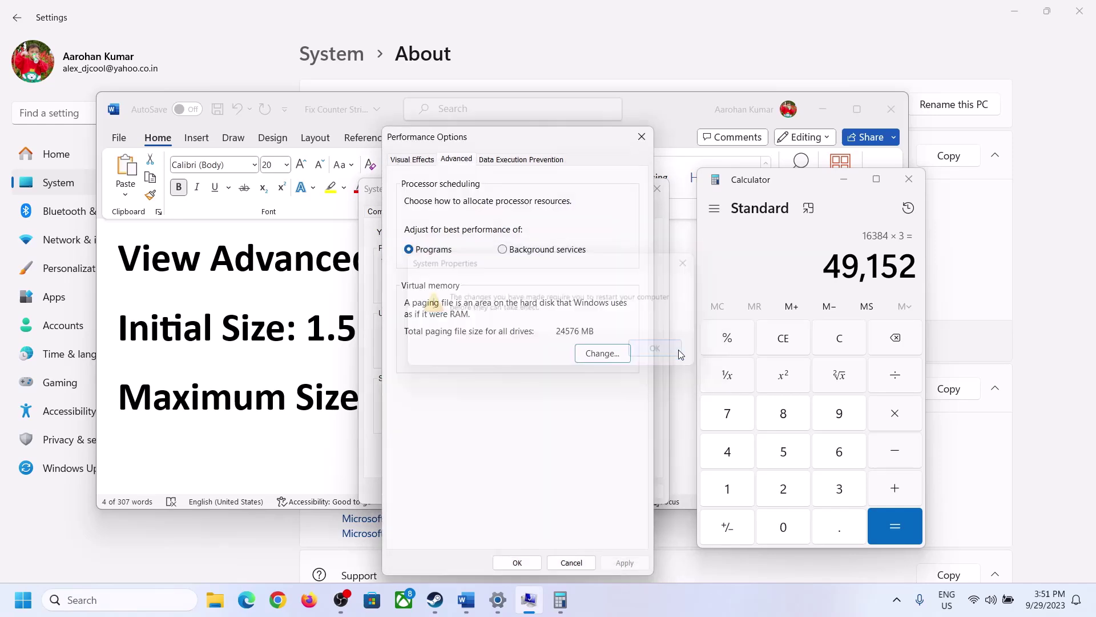
left_click(522, 564)
left_click(520, 490)
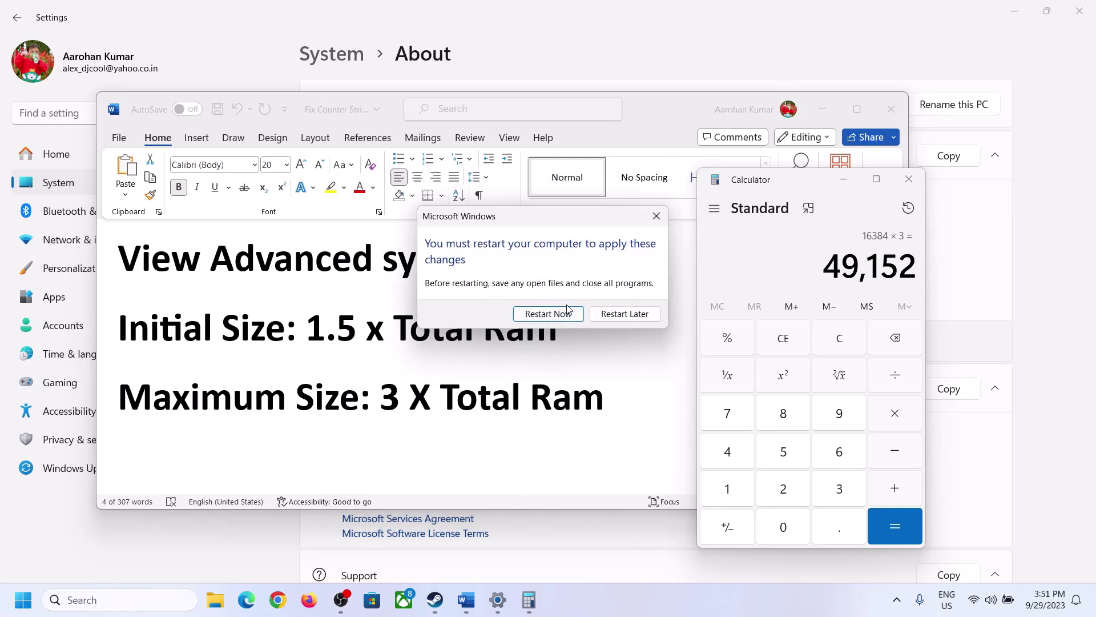
left_click(656, 216)
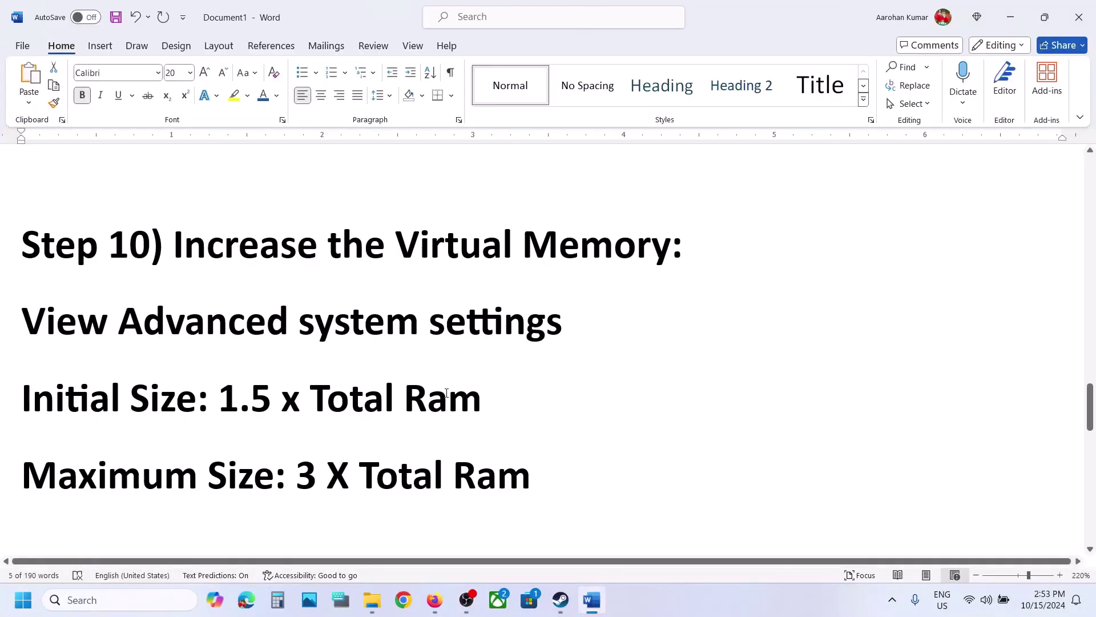
Review the Update Windows step in the Word notes, then check for updates on the Windows Update page in Settings.
scroll(447, 393, "down", 5)
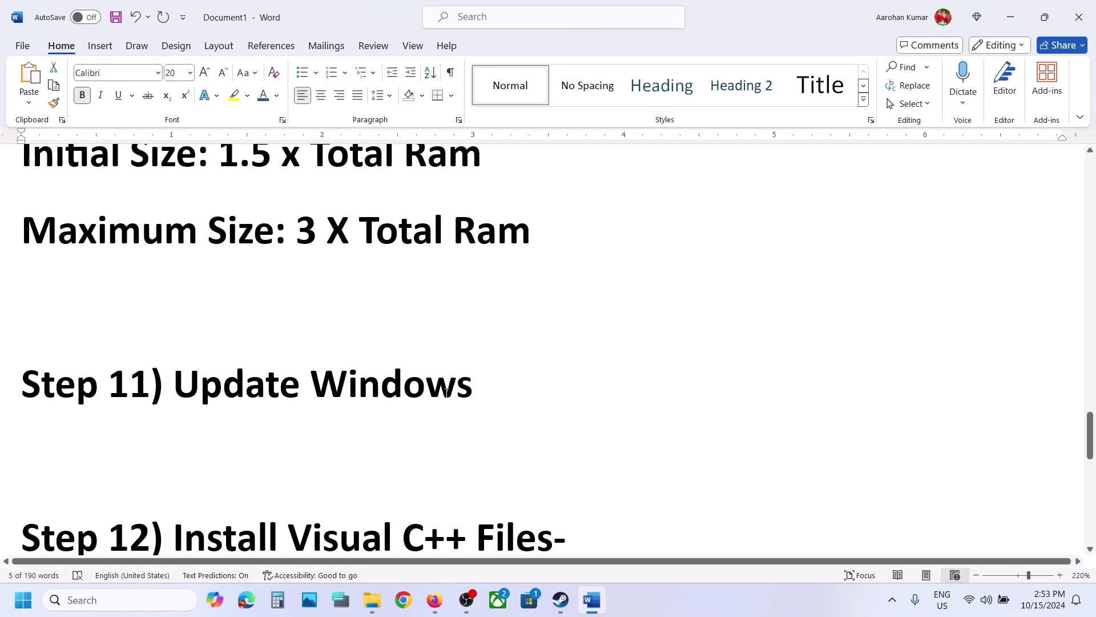
left_click_drag(235, 371, 520, 364)
key("super+i")
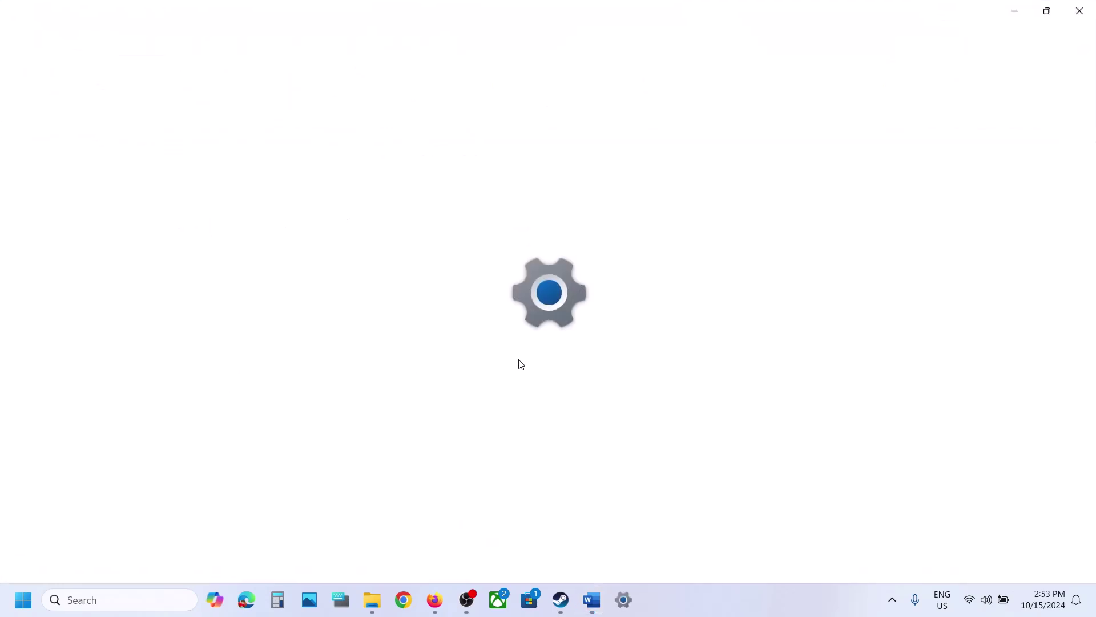
left_click(104, 477)
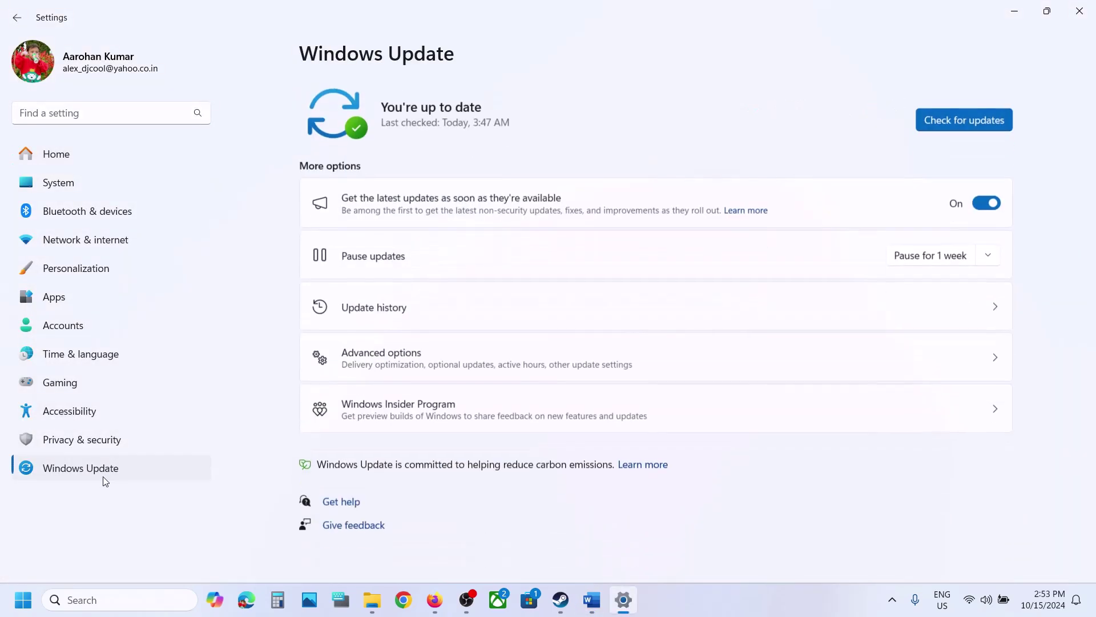
left_click(962, 121)
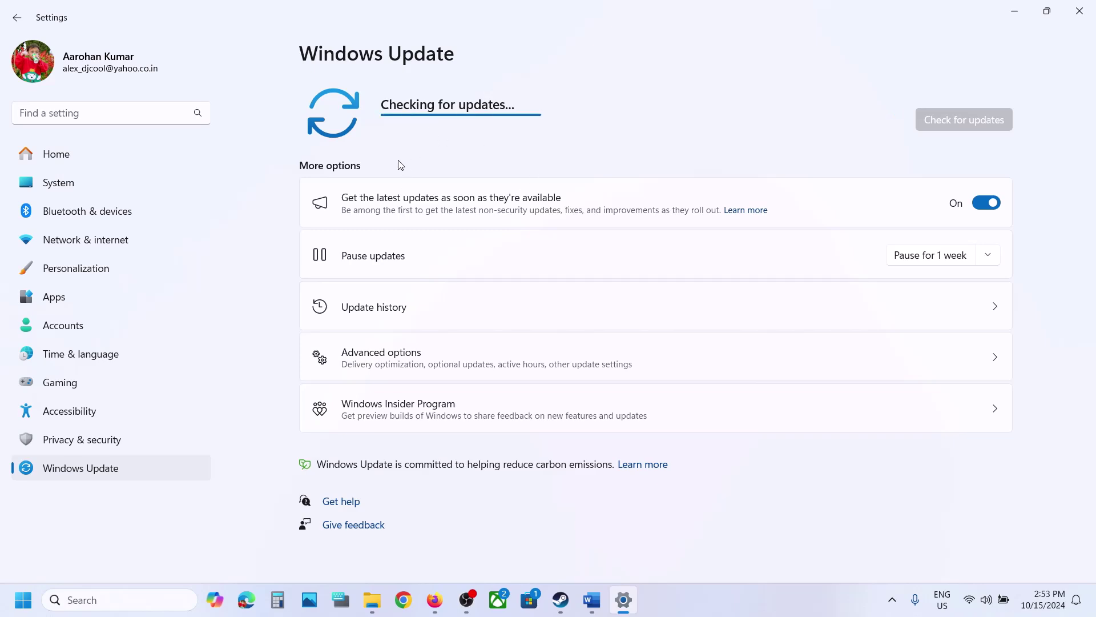
View the computer's power options without restarting and return to Windows Update.
left_click(23, 599)
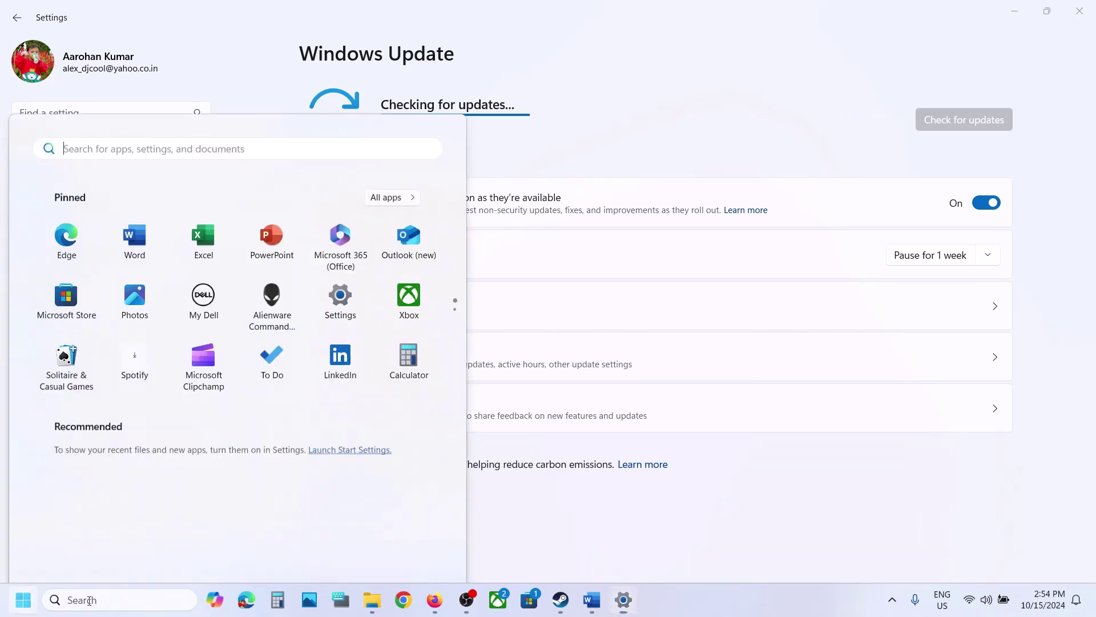
left_click(415, 549)
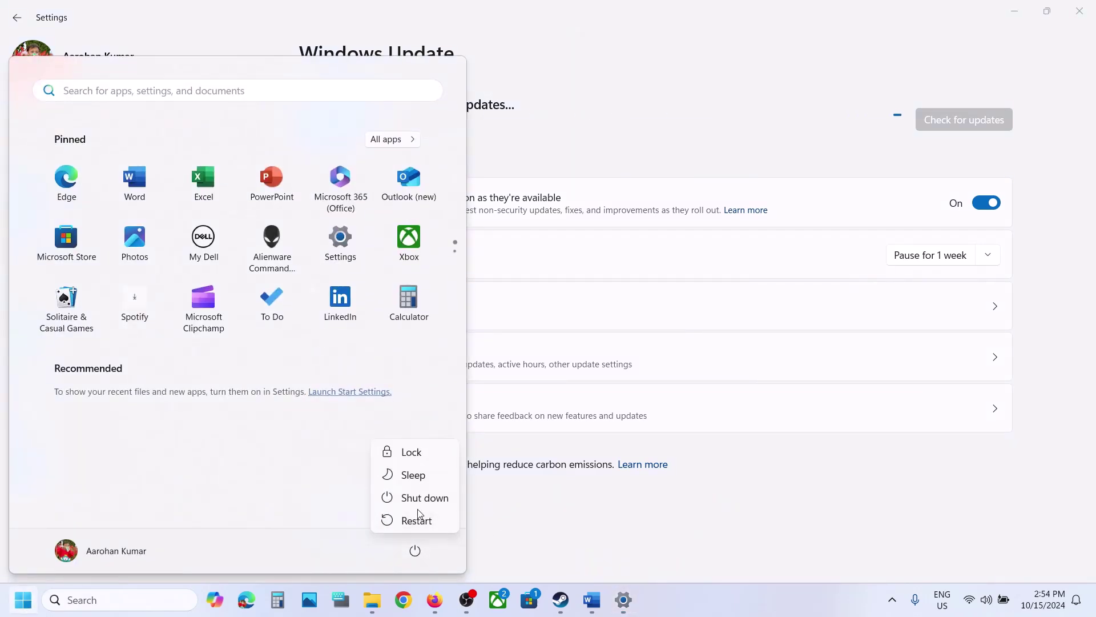
left_click(693, 539)
left_click(695, 539)
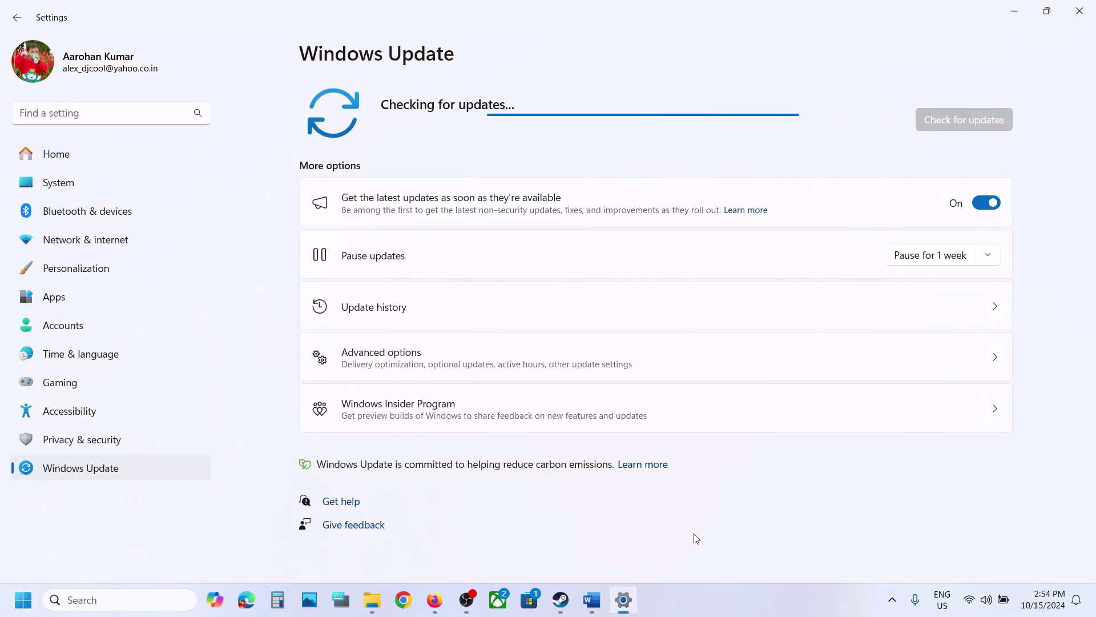
Copy the Visual C++ downloads link from Step 12 of the Word notes and open it in Chrome.
left_click(591, 600)
scroll(396, 392, "down", 2)
scroll(396, 393, "down", 1)
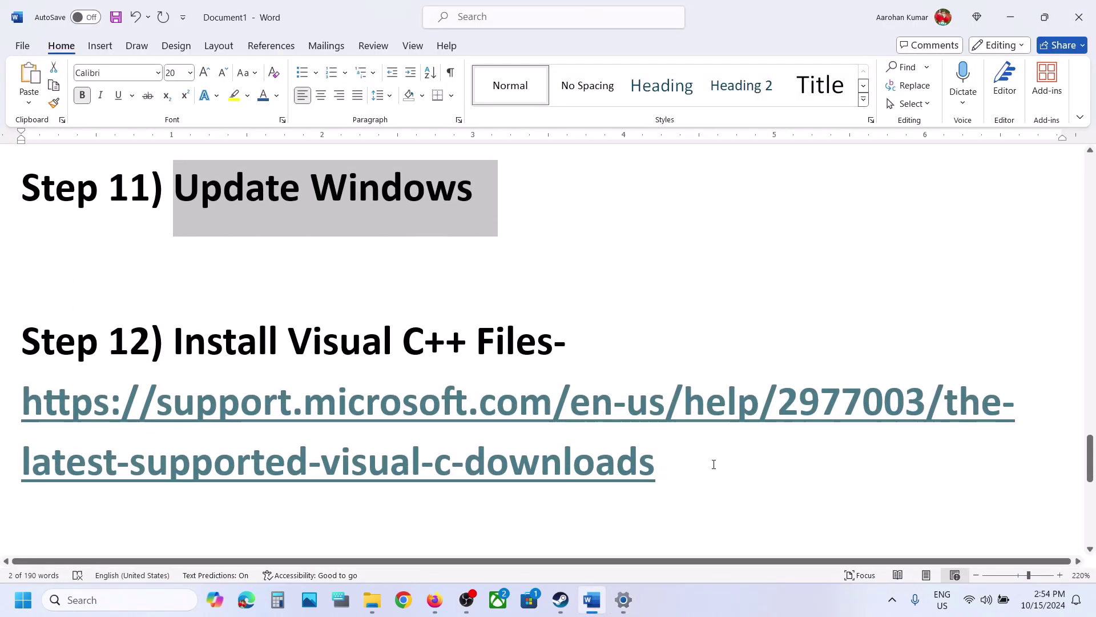
left_click_drag(694, 465, 22, 413)
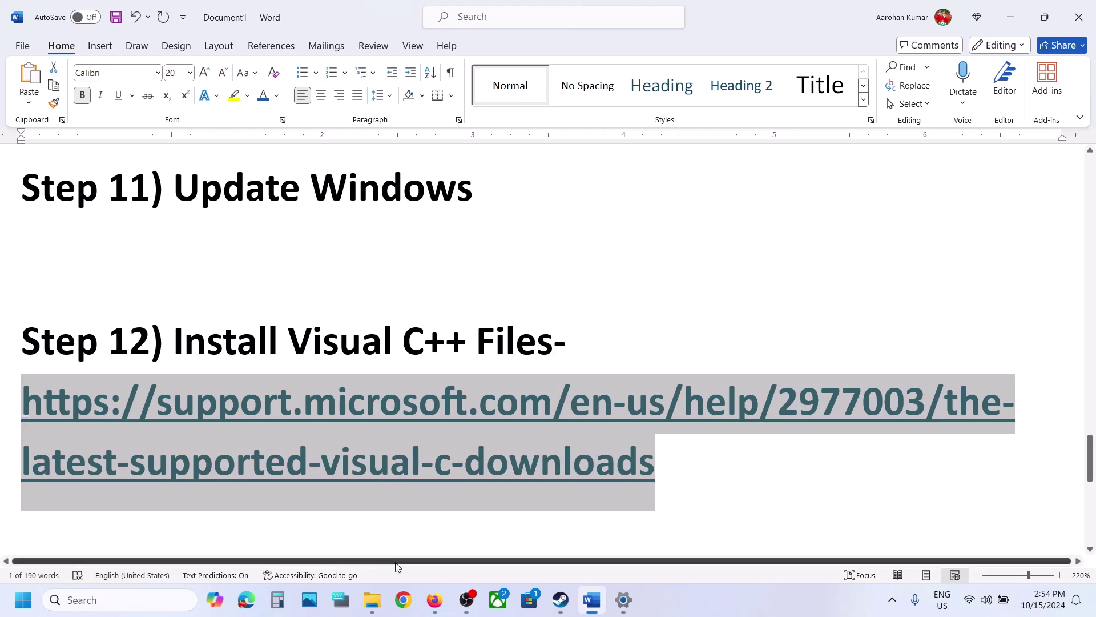
key("ctrl+c")
left_click(403, 599)
key("ctrl+v")
key("Return")
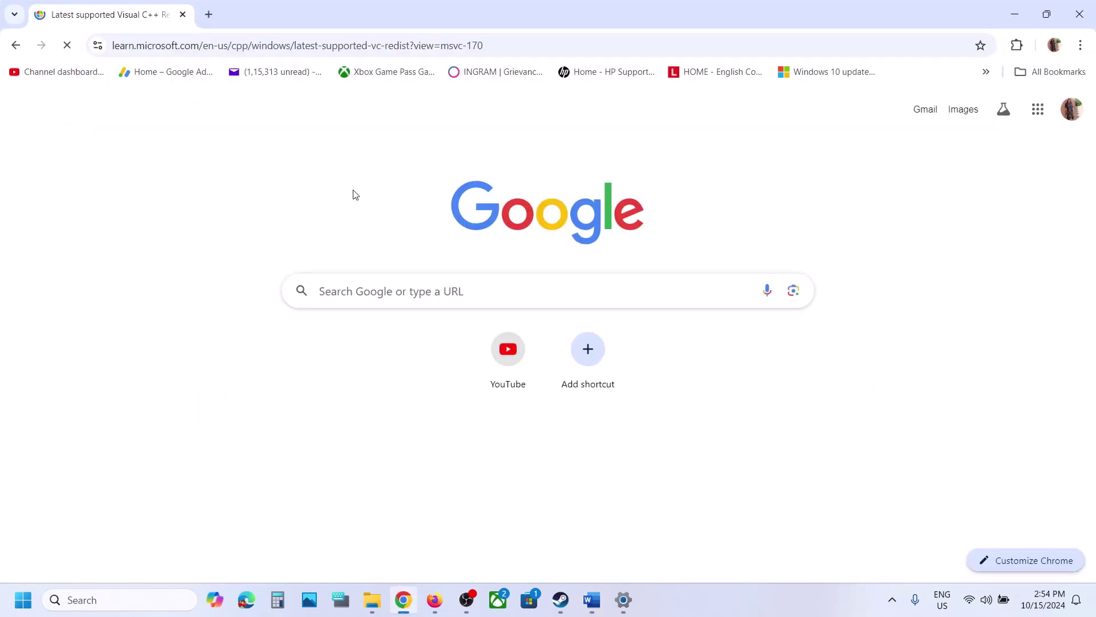
Find the latest Visual C++ 2015-2022 Redistributable downloads, get the x86 package and run its repair.
scroll(344, 334, "down", 10)
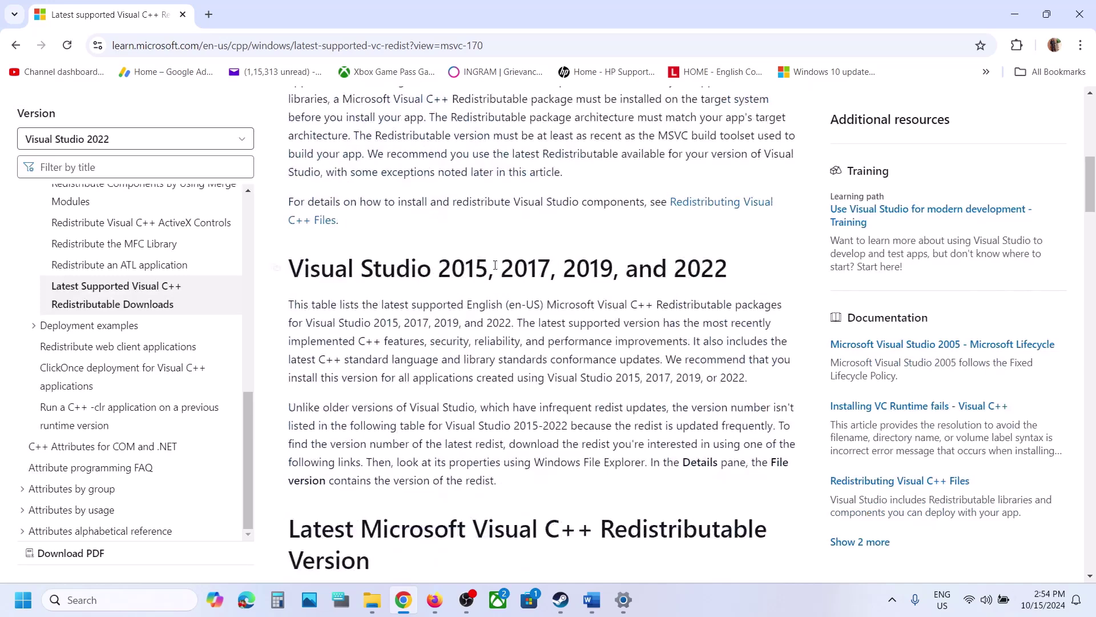
left_click_drag(441, 270, 788, 264)
scroll(306, 285, "down", 8)
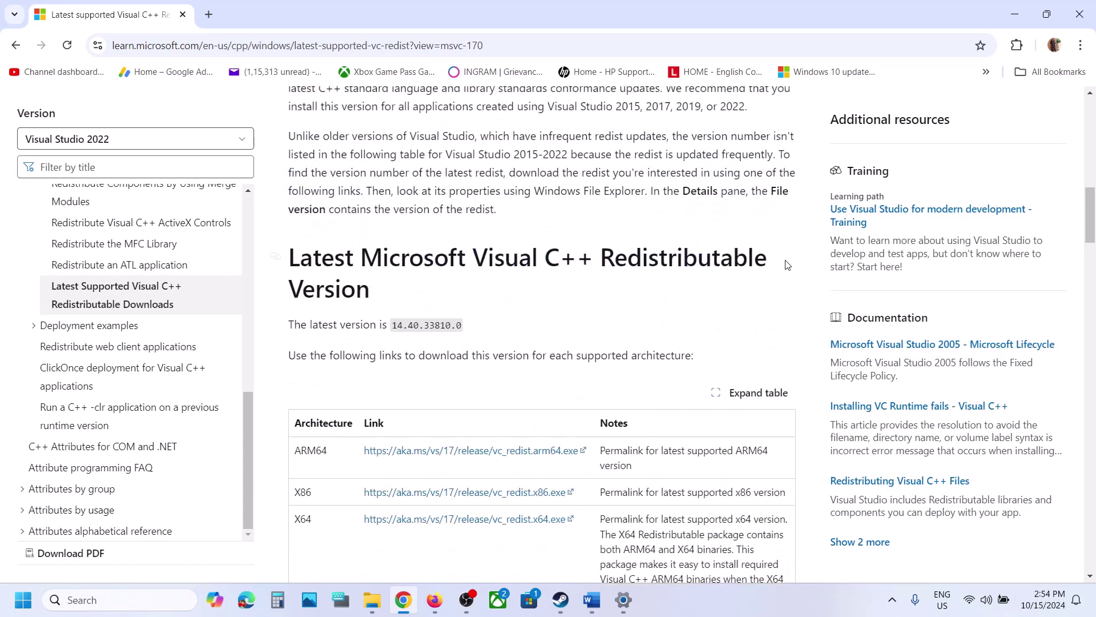
double_click(305, 300)
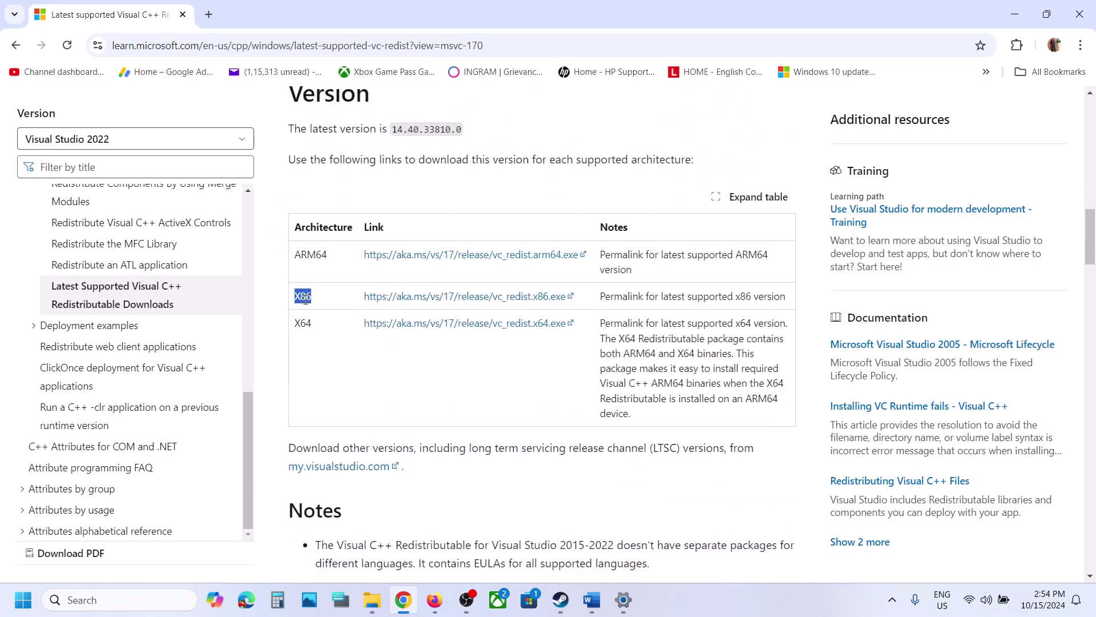
double_click(305, 322)
double_click(301, 298)
left_click(416, 298)
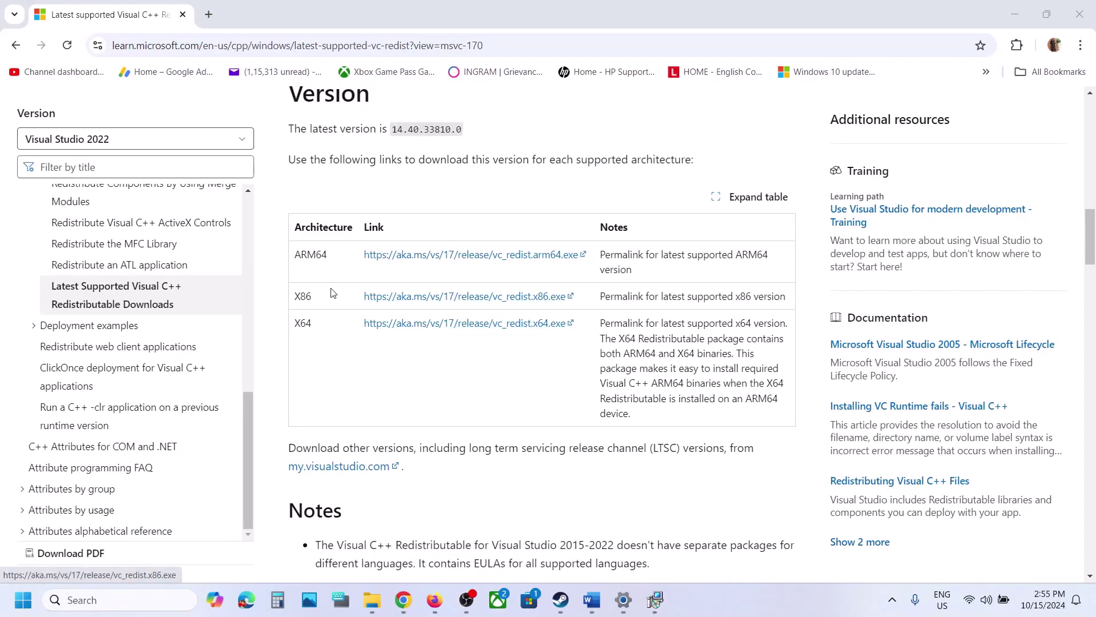
left_click(441, 308)
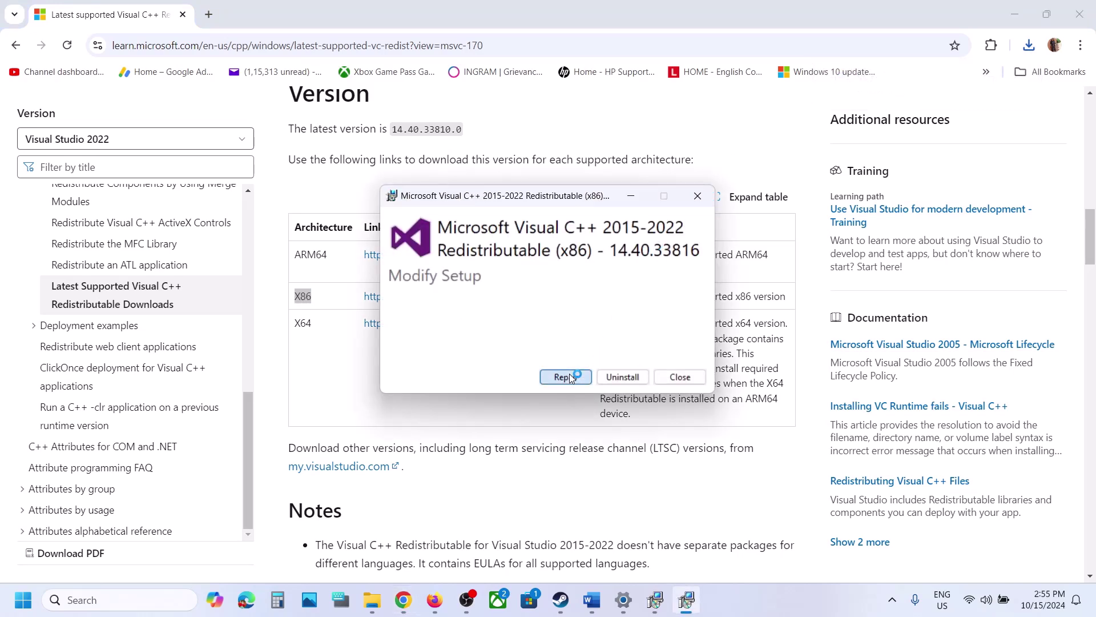
left_click(565, 376)
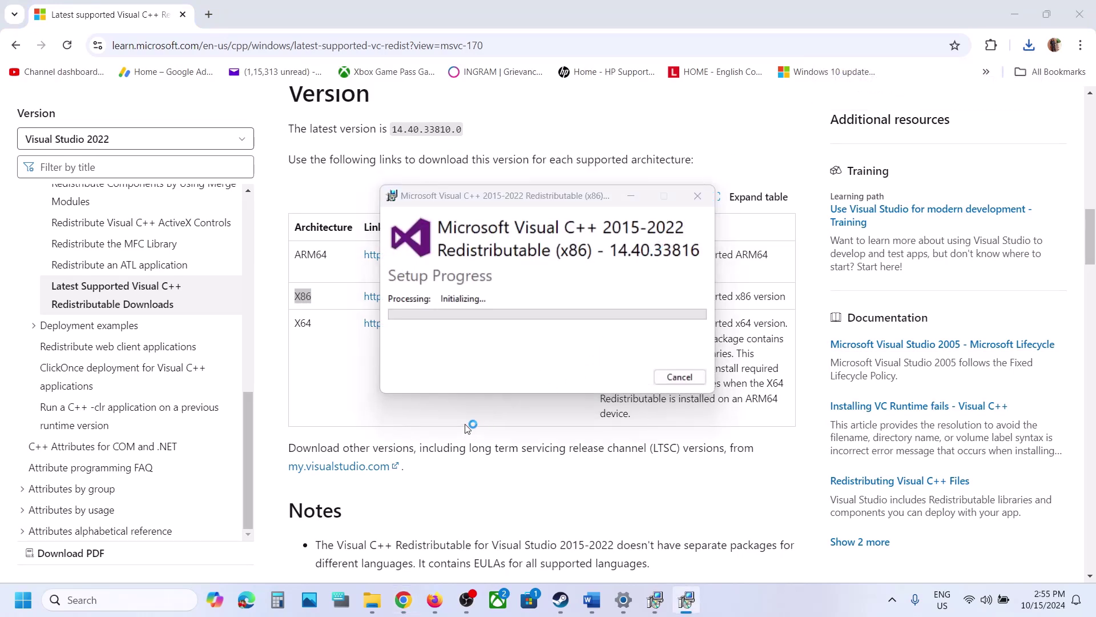
Launch the downloaded x64 Visual C++ Redistributable installer and run its repair.
double_click(302, 323)
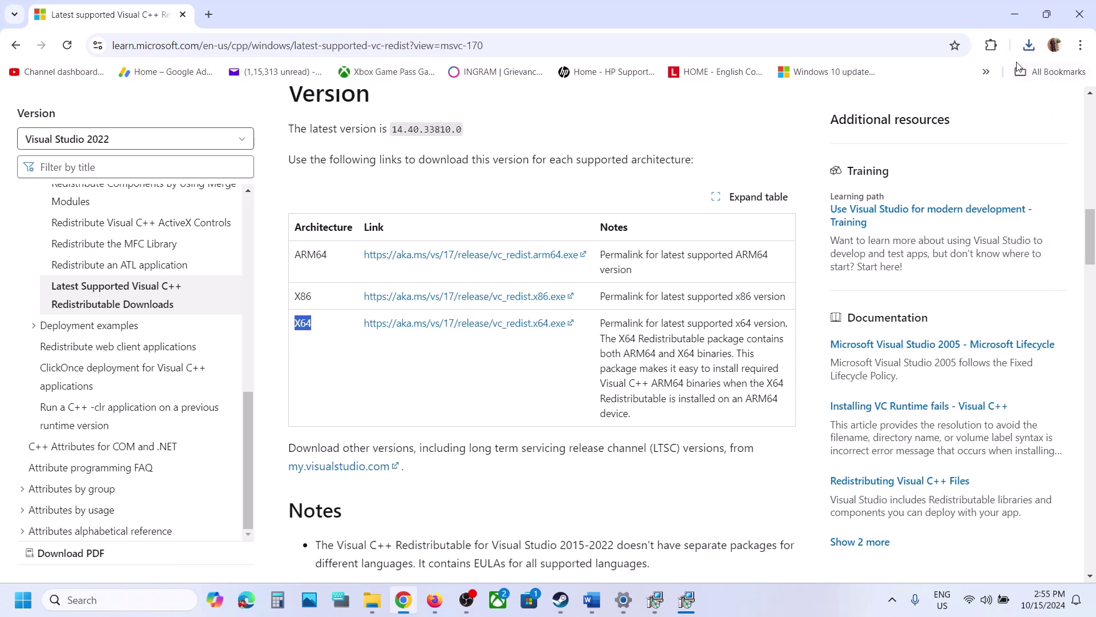
left_click(1029, 45)
left_click(890, 107)
left_click(567, 378)
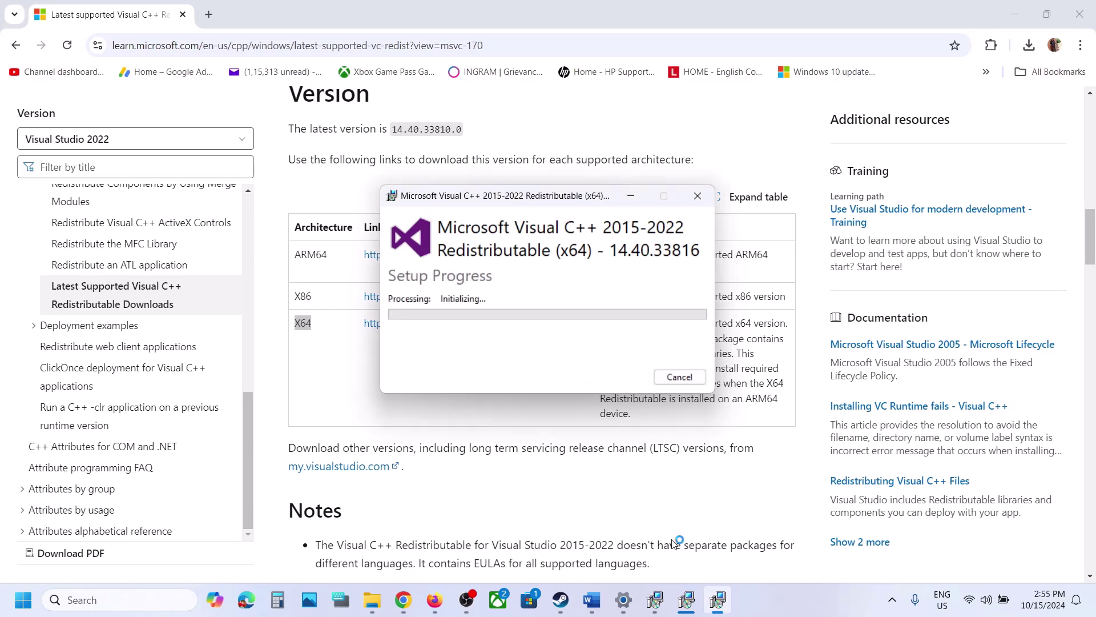
Arrange the x86 and x64 Redistributable setup windows side by side to check their results, then return to the download page.
left_click(686, 599)
left_click_drag(600, 199, 281, 253)
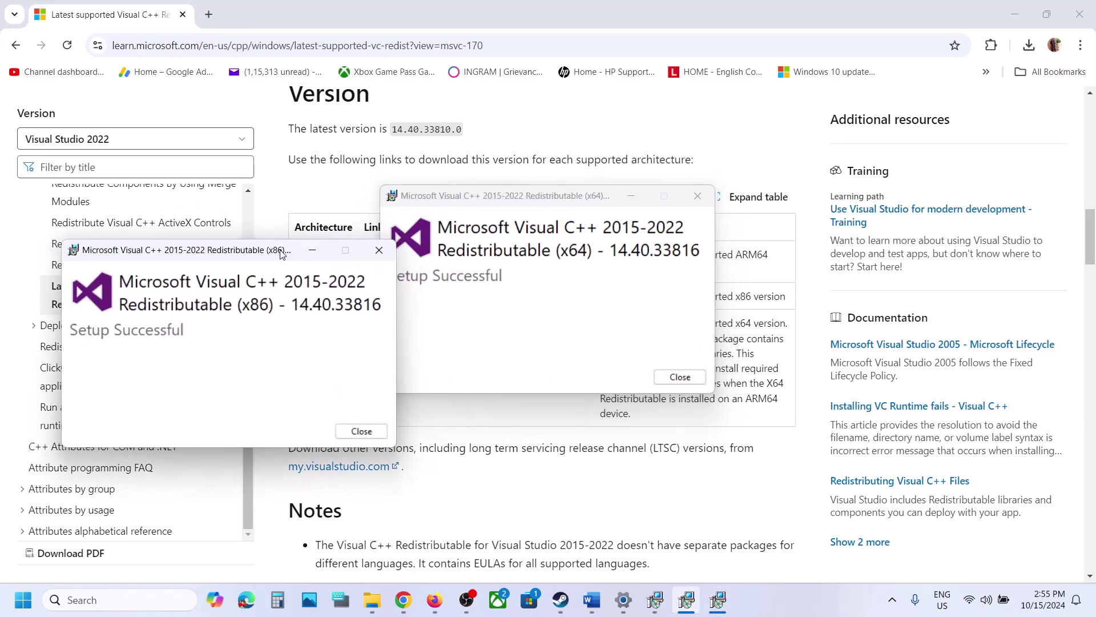
left_click_drag(557, 193, 700, 227)
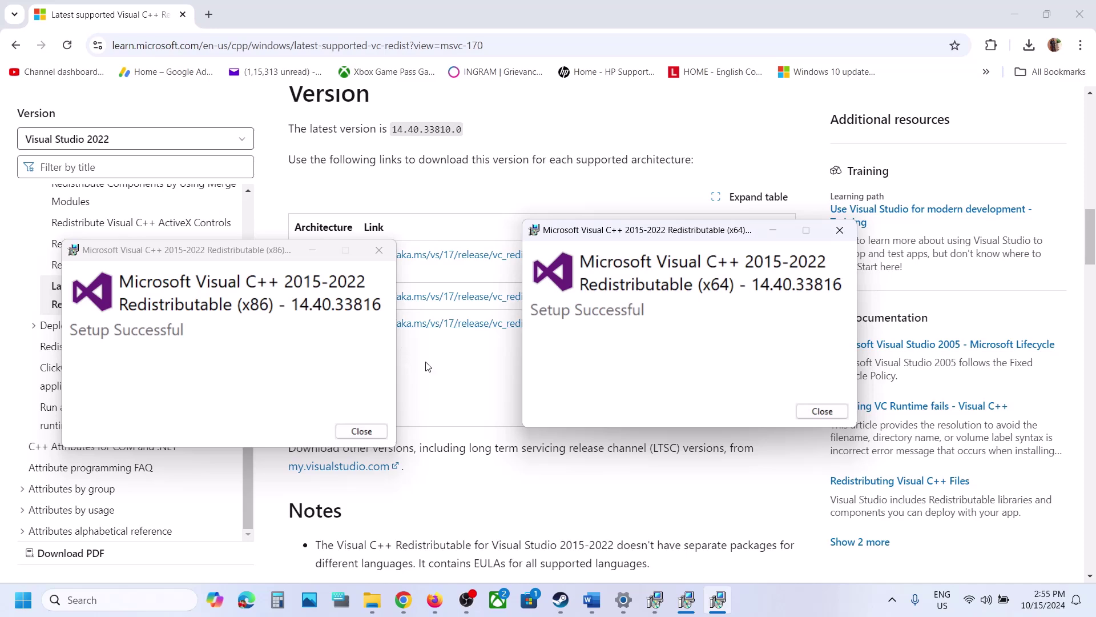
left_click(477, 381)
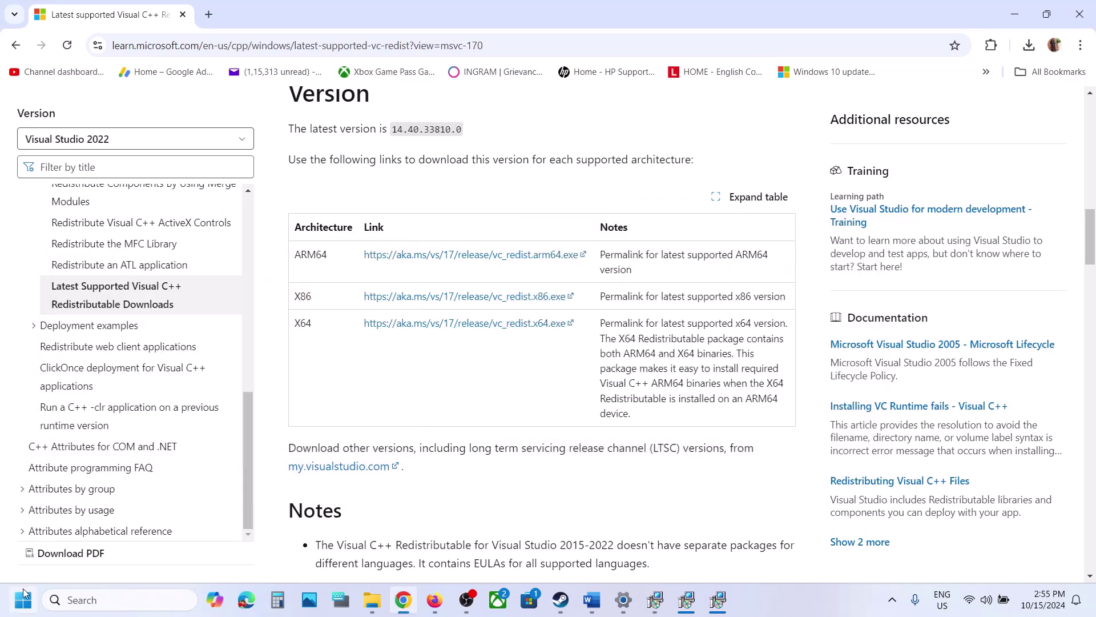
View the power options again without restarting, and switch to the New World: Aeternum page in Steam.
left_click(23, 599)
left_click(415, 550)
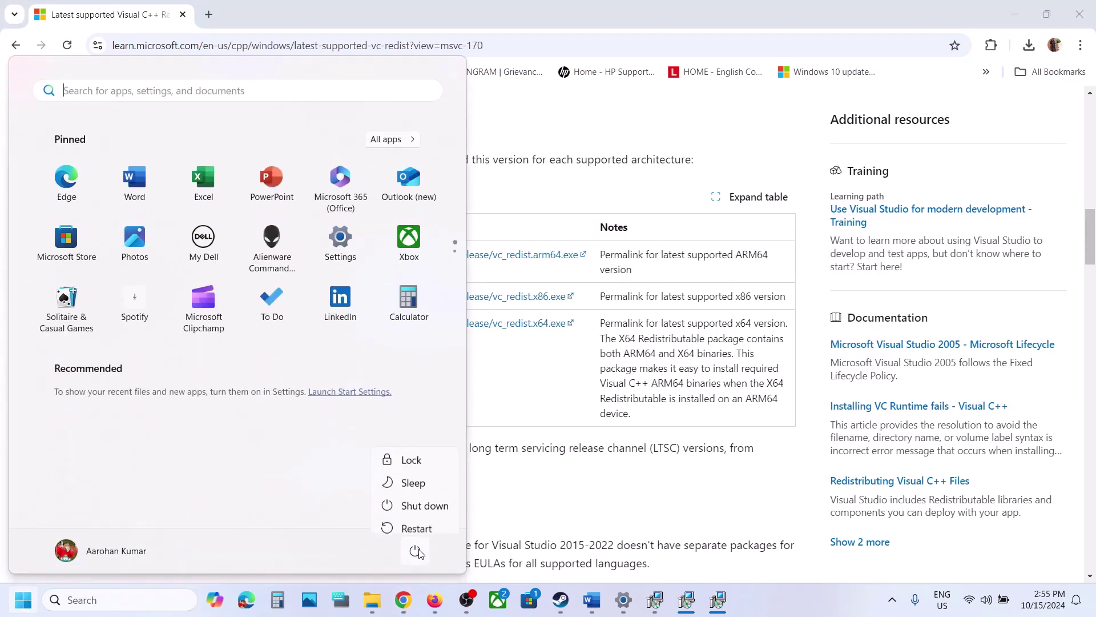
left_click(641, 514)
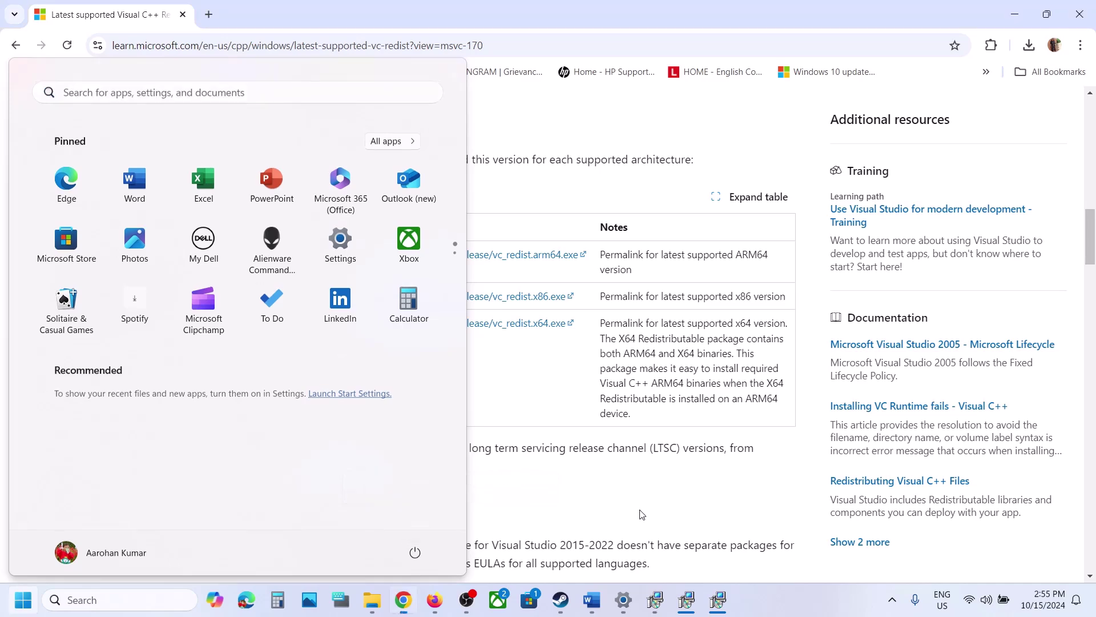
left_click(641, 514)
left_click(562, 599)
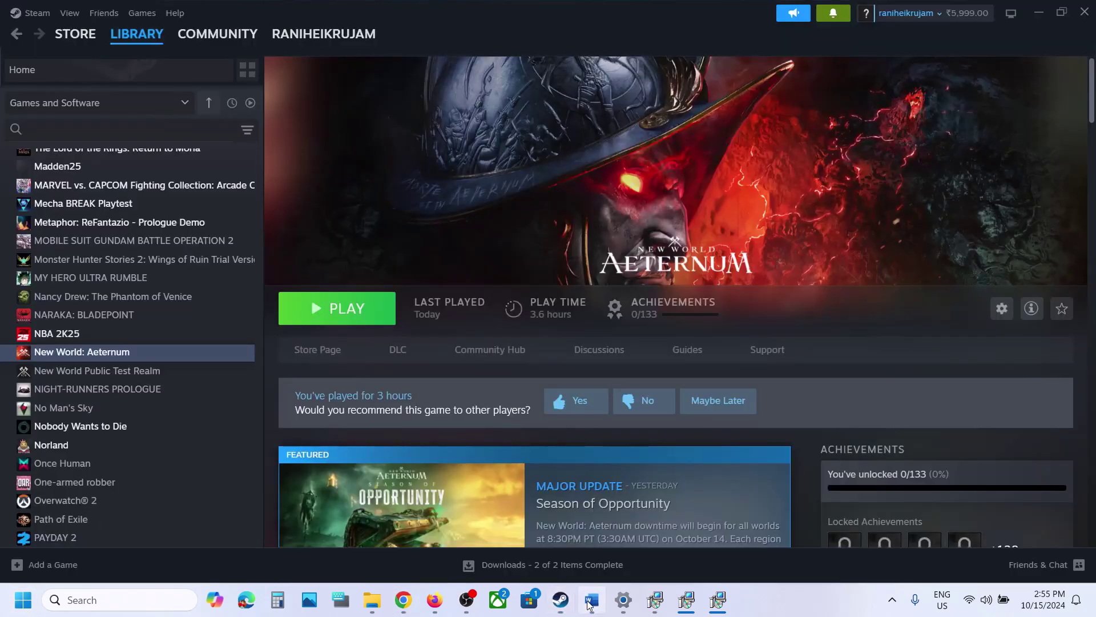
Review the System BIOS update step in the Word notes and check the laptop's battery charge.
left_click(592, 599)
scroll(515, 425, "down", 3)
scroll(514, 426, "up", 1)
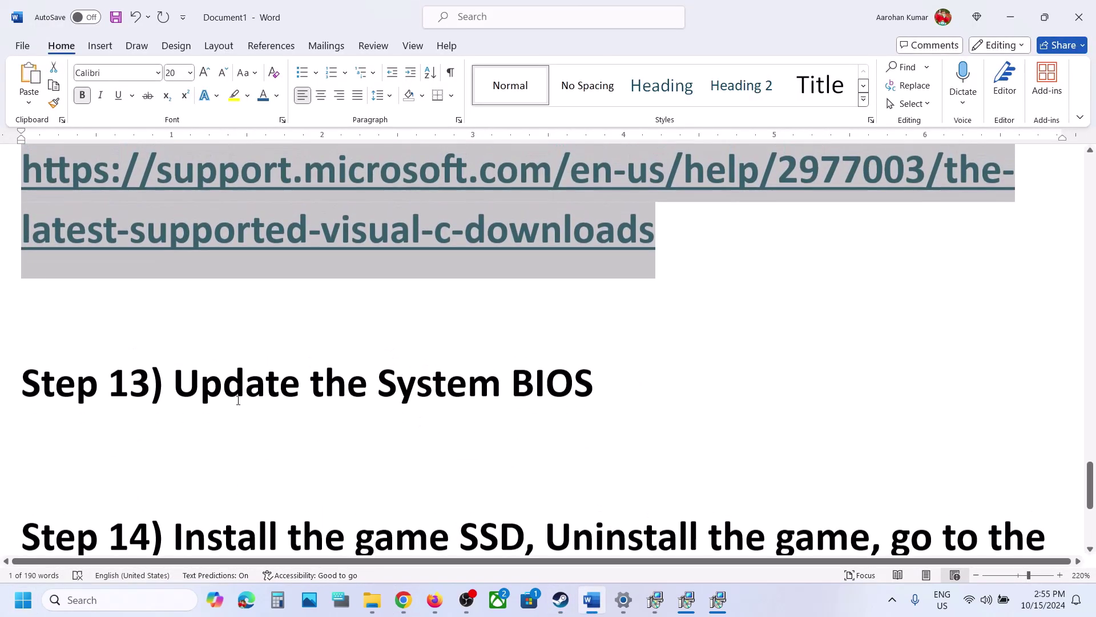
left_click_drag(204, 393, 583, 384)
scroll(583, 383, "up", 1)
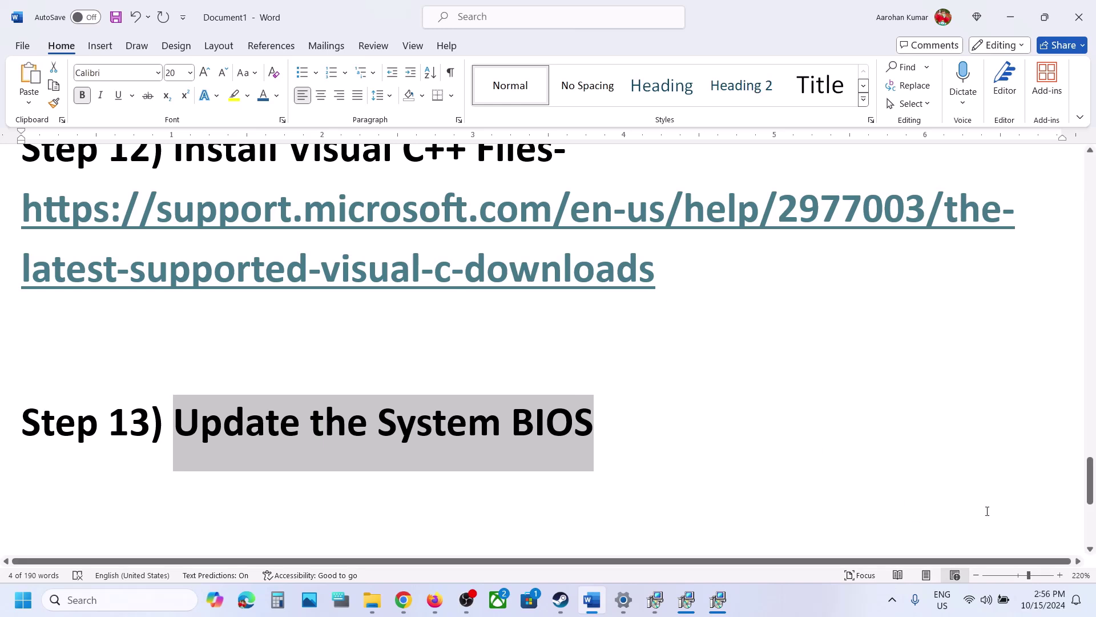
left_click(1004, 604)
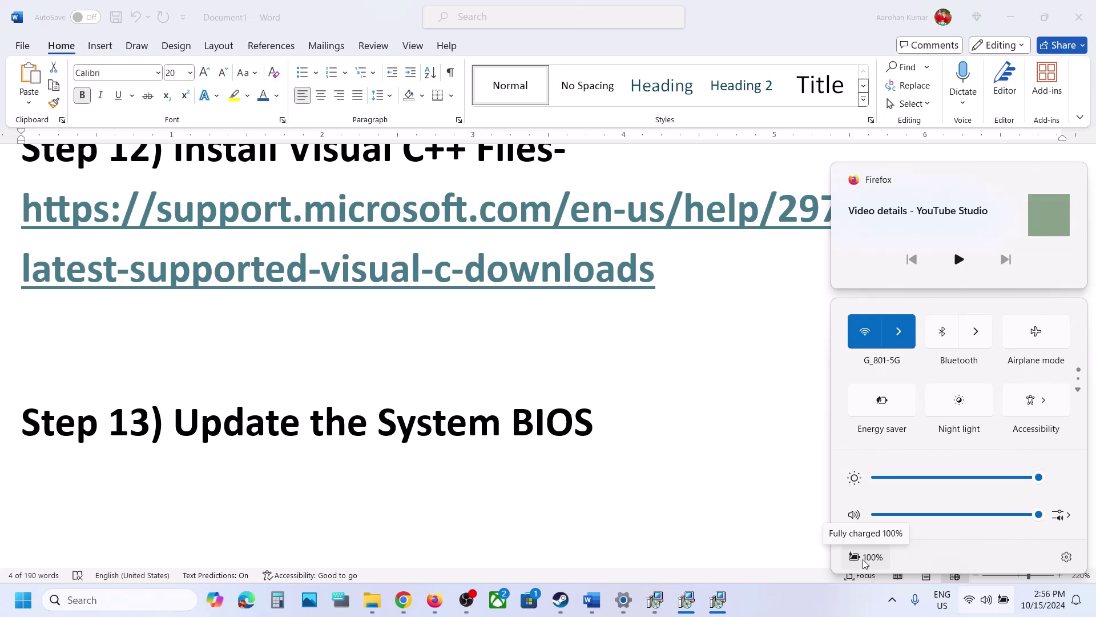
left_click(563, 471)
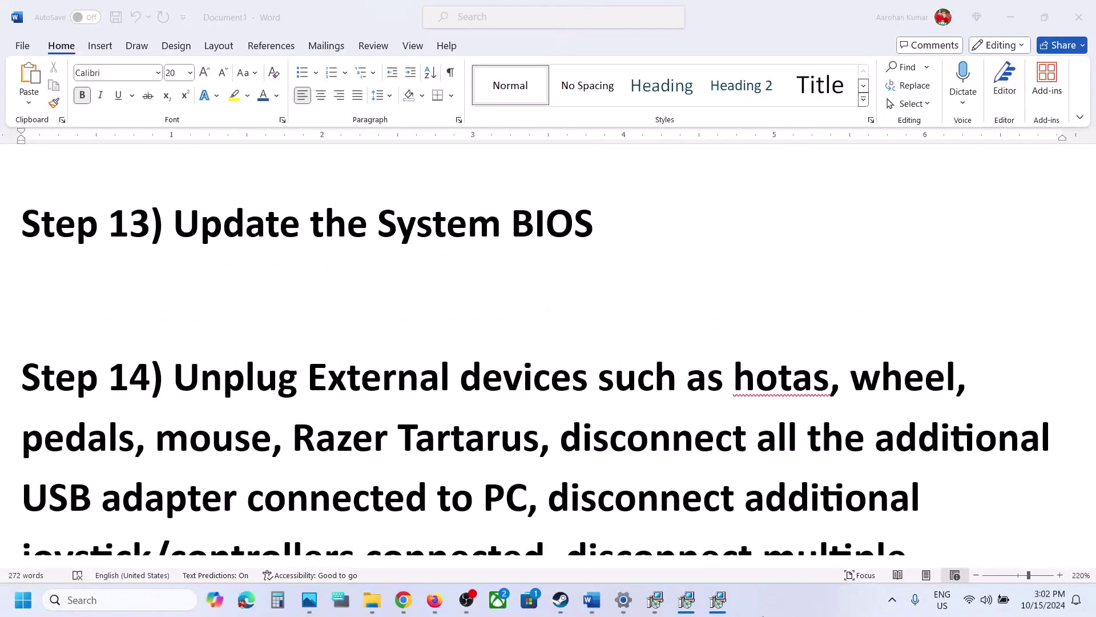
Review the Step 14 notes on unplugging external devices, extra USB adapters, additional controllers and multiple monitors.
scroll(433, 406, "down", 2)
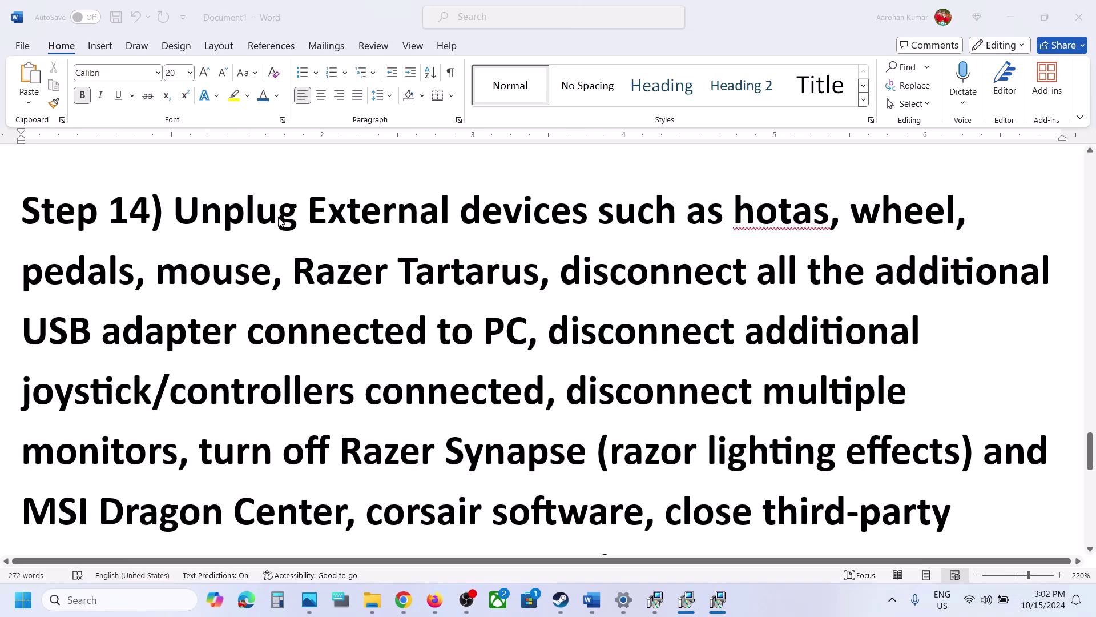
left_click(178, 227)
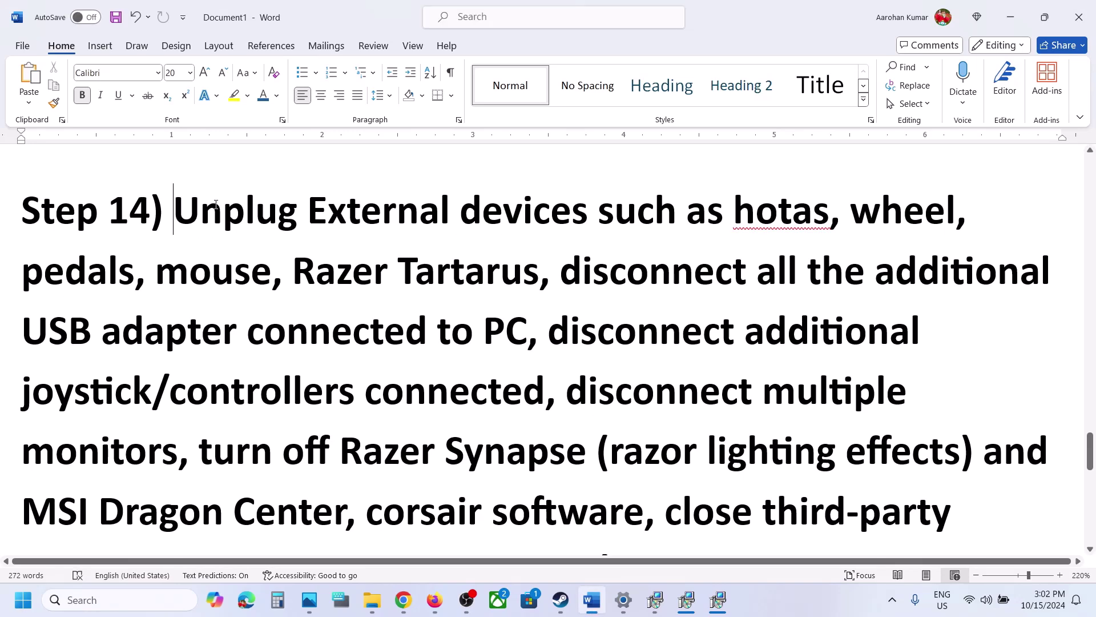
left_click_drag(216, 204, 573, 273)
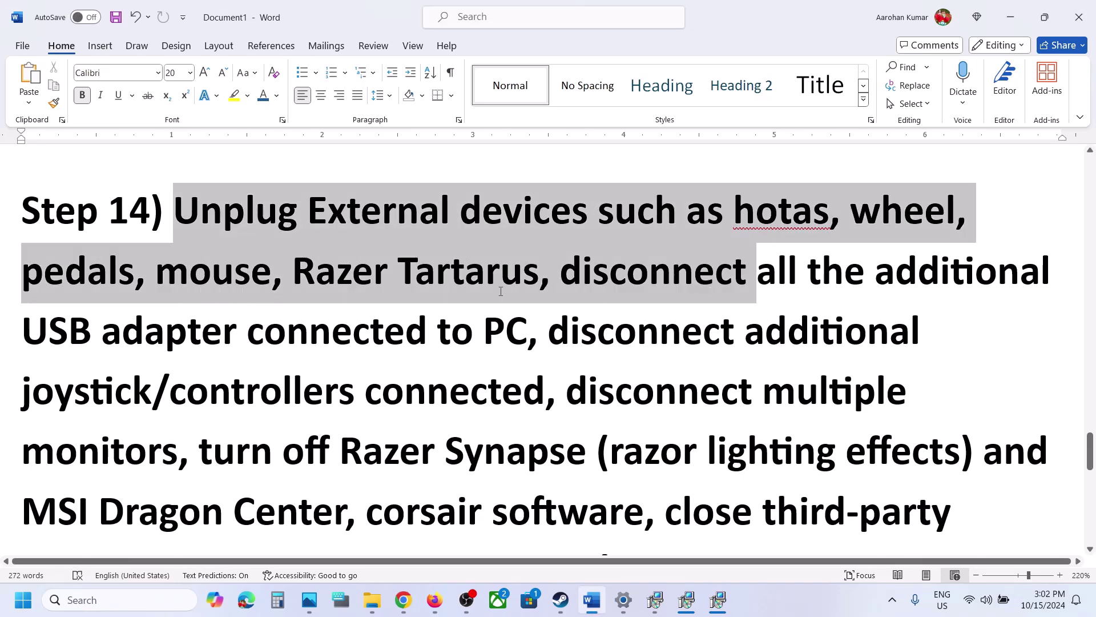
left_click_drag(500, 292, 526, 330)
scroll(600, 229, "down", 2)
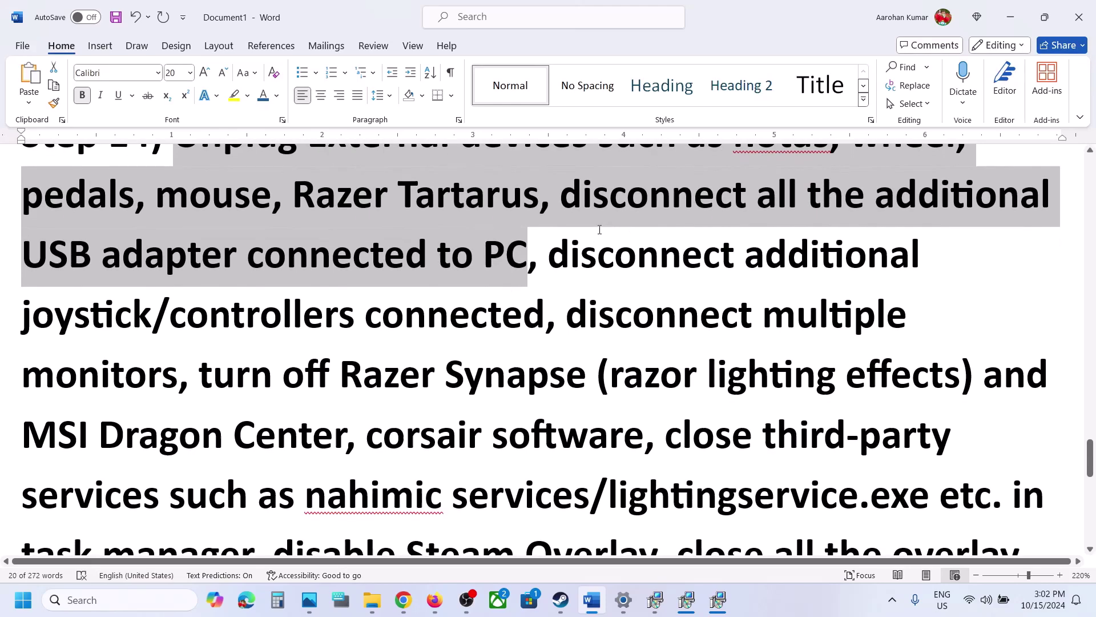
left_click_drag(551, 251, 546, 311)
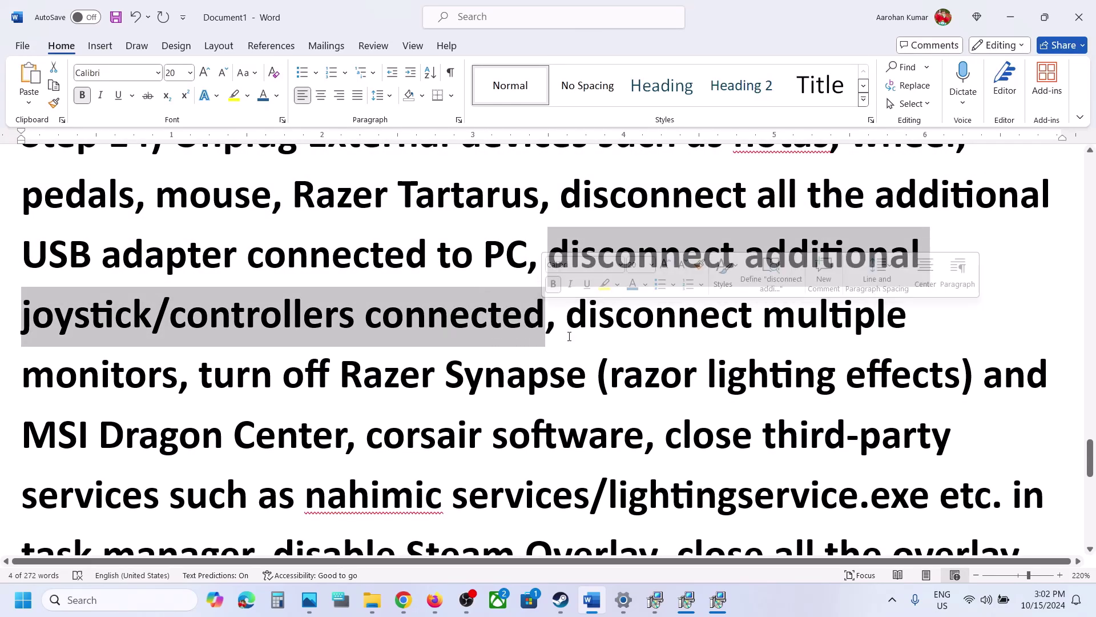
scroll(569, 337, "down", 1)
left_click_drag(569, 267, 179, 315)
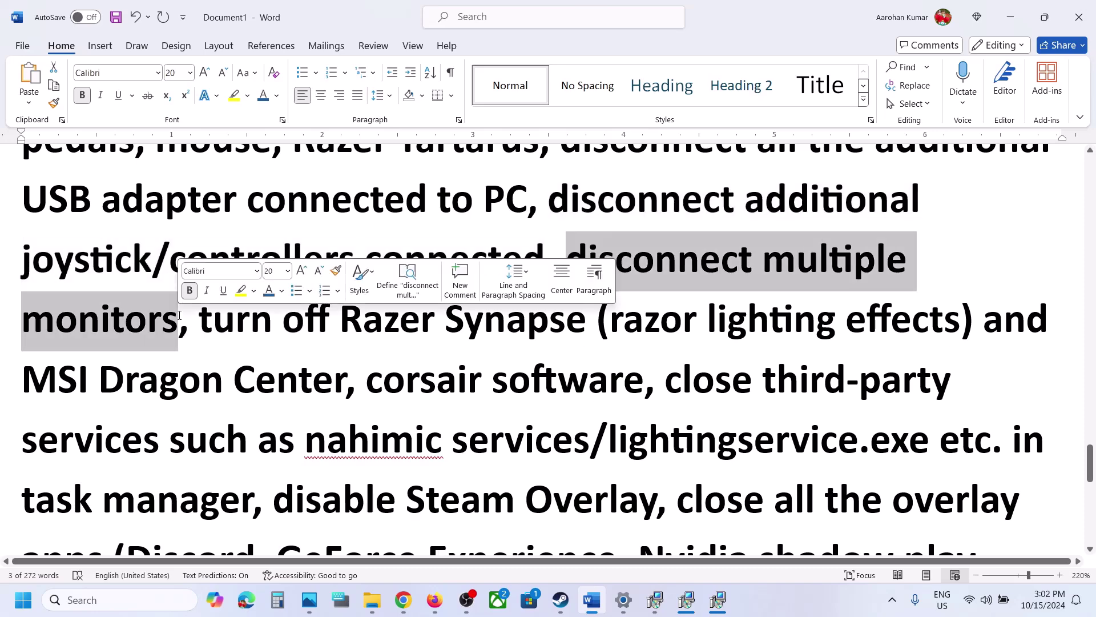
Review the notes on turning off Razer Synapse, MSI Dragon Center, Corsair software, third-party services and the Steam Overlay.
scroll(342, 319, "down", 2)
left_click_drag(199, 192, 964, 318)
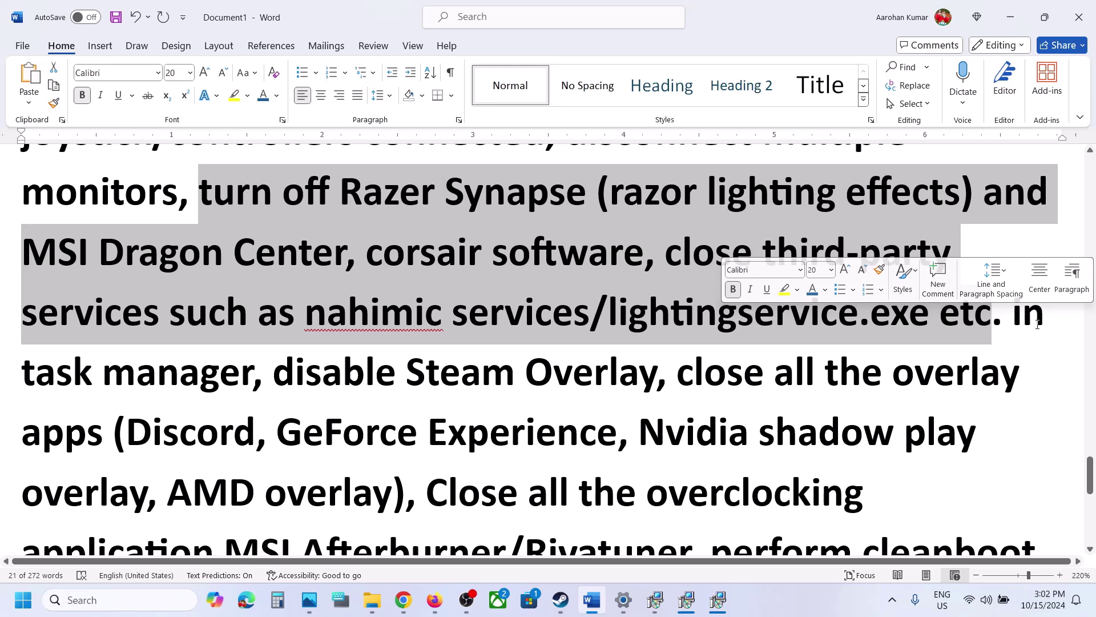
left_click(1013, 319)
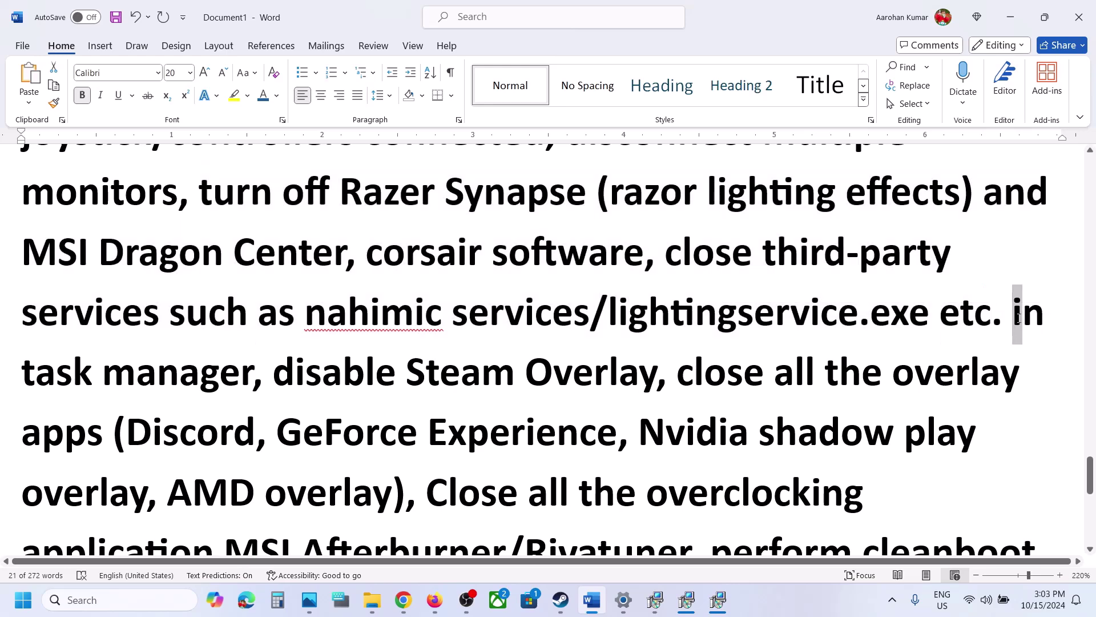
left_click_drag(274, 374, 603, 357)
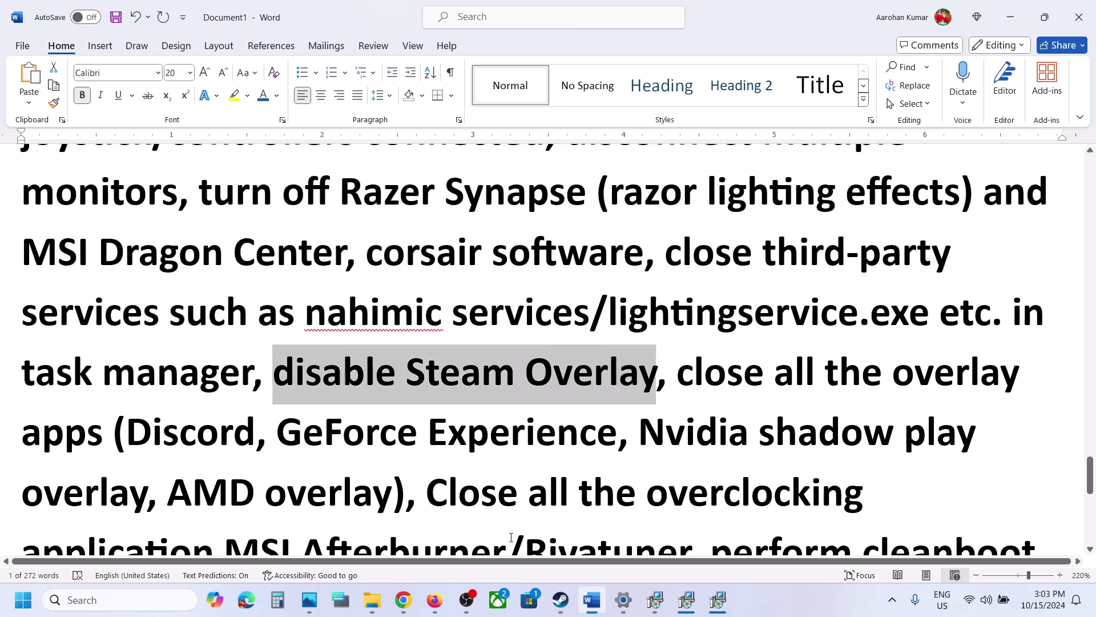
Check the Steam Overlay setting in New World: Aeternum's general properties in Steam, then return to the Word notes.
left_click(560, 599)
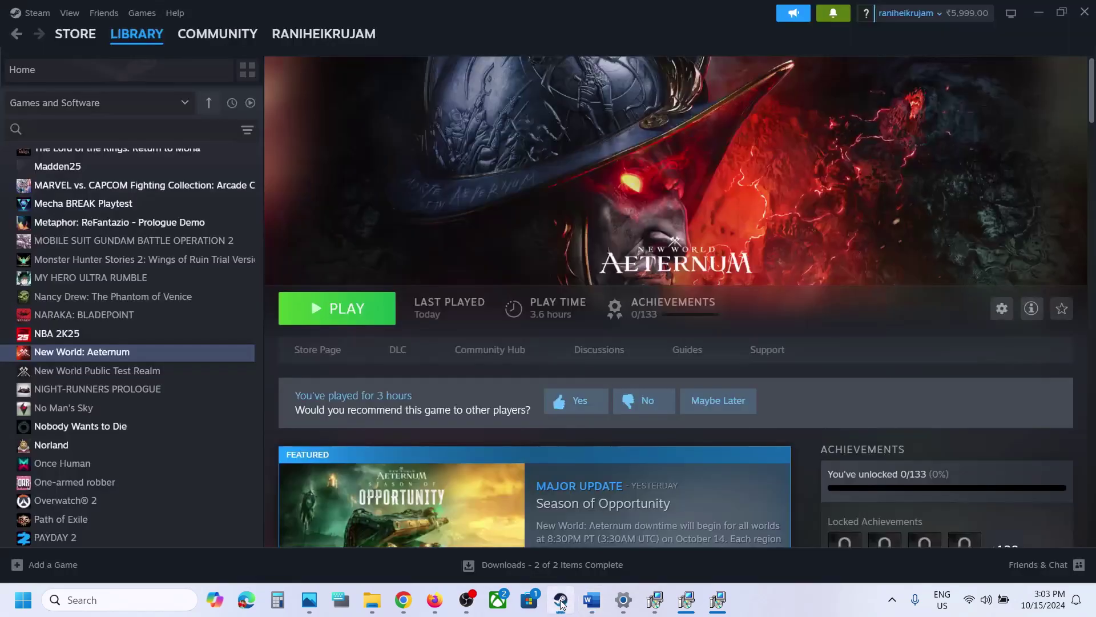
right_click(124, 353)
left_click(745, 204)
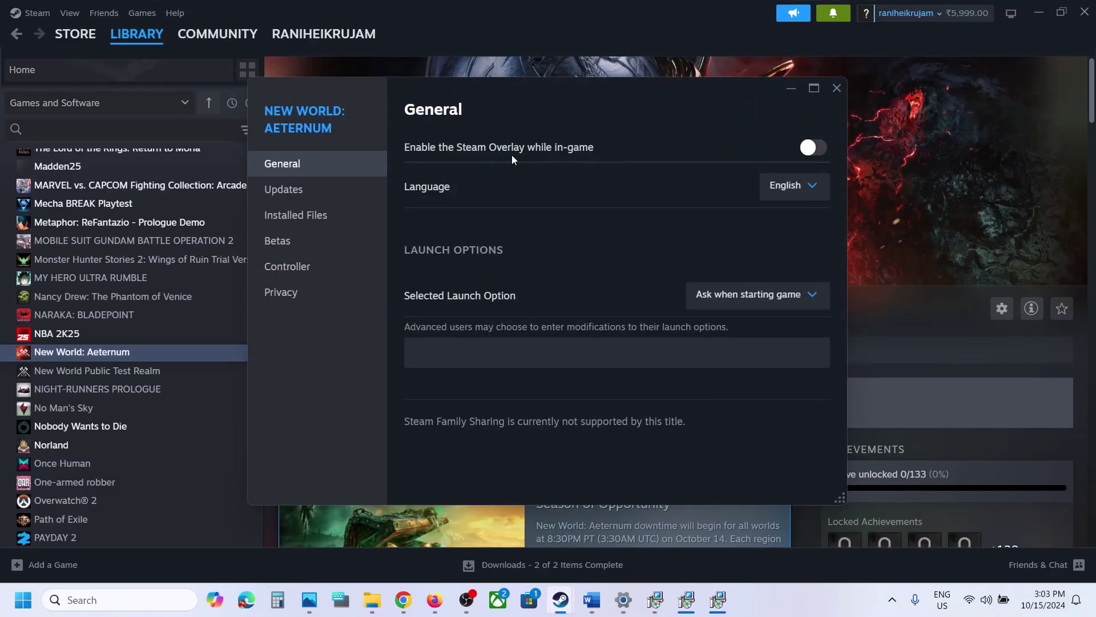
left_click(837, 89)
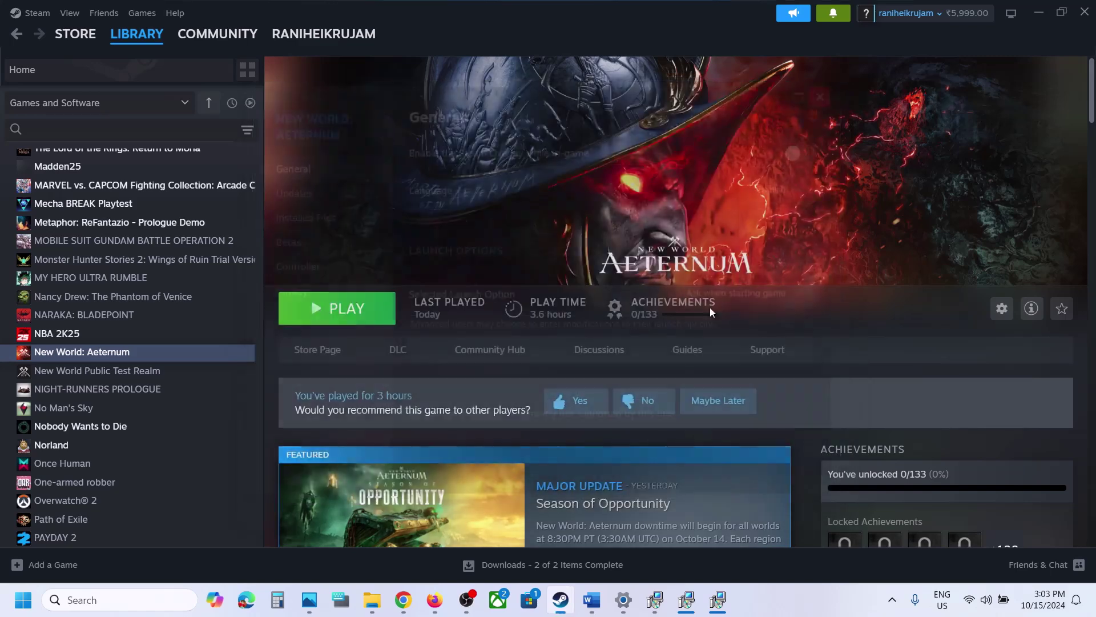
left_click(590, 606)
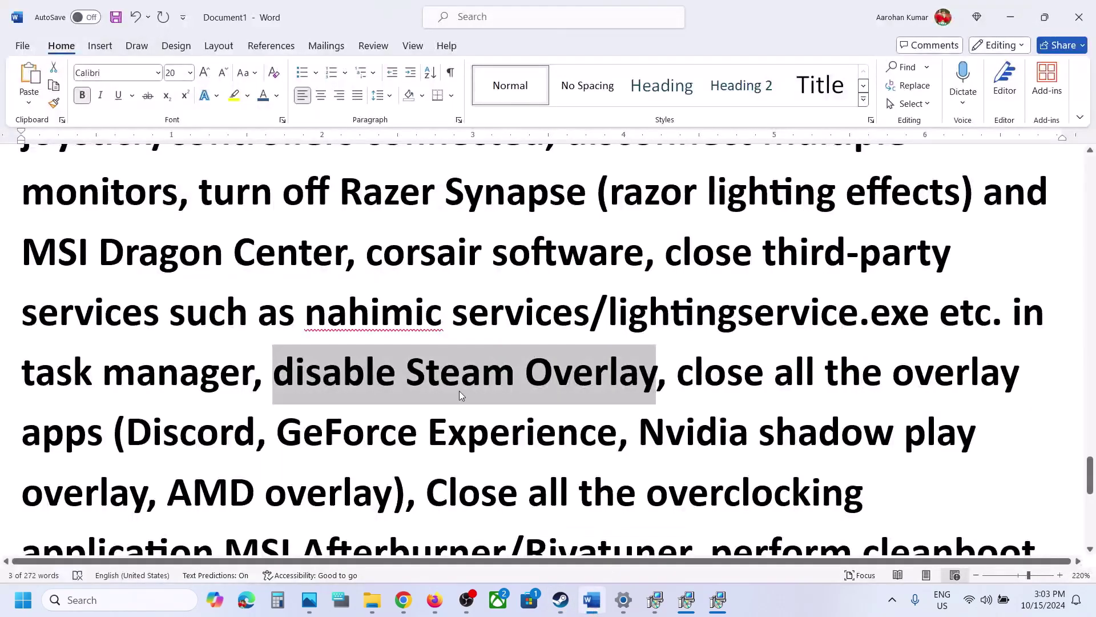
Review the notes on closing overlay apps and overclocking tools such as MSI Afterburner/Rivatuner, and on removing the undervolt.
double_click(187, 432)
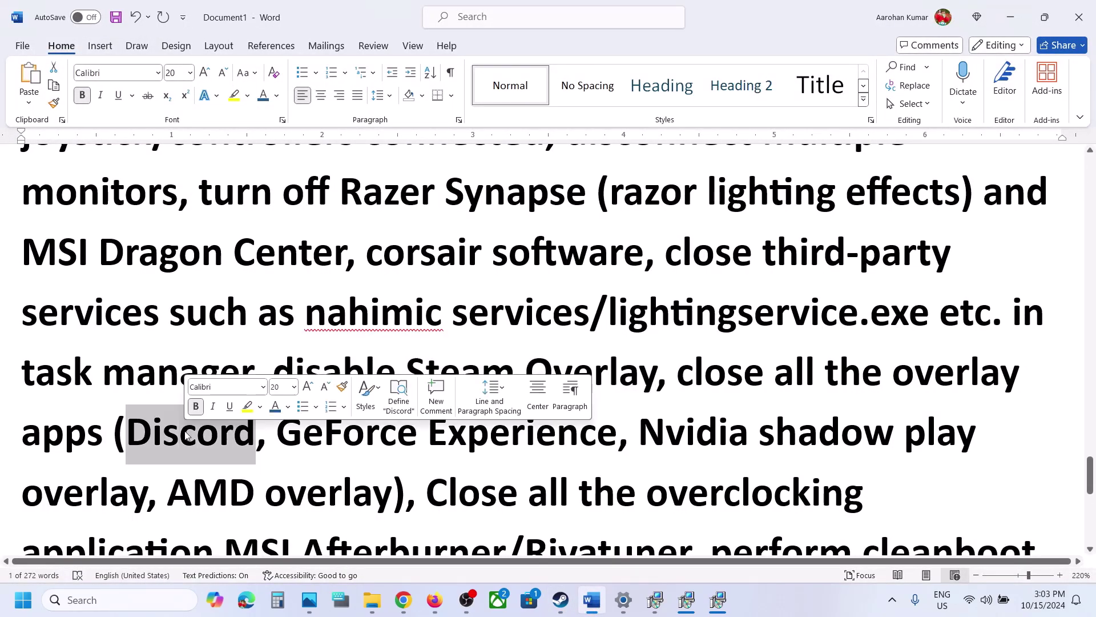
scroll(188, 434, "down", 3)
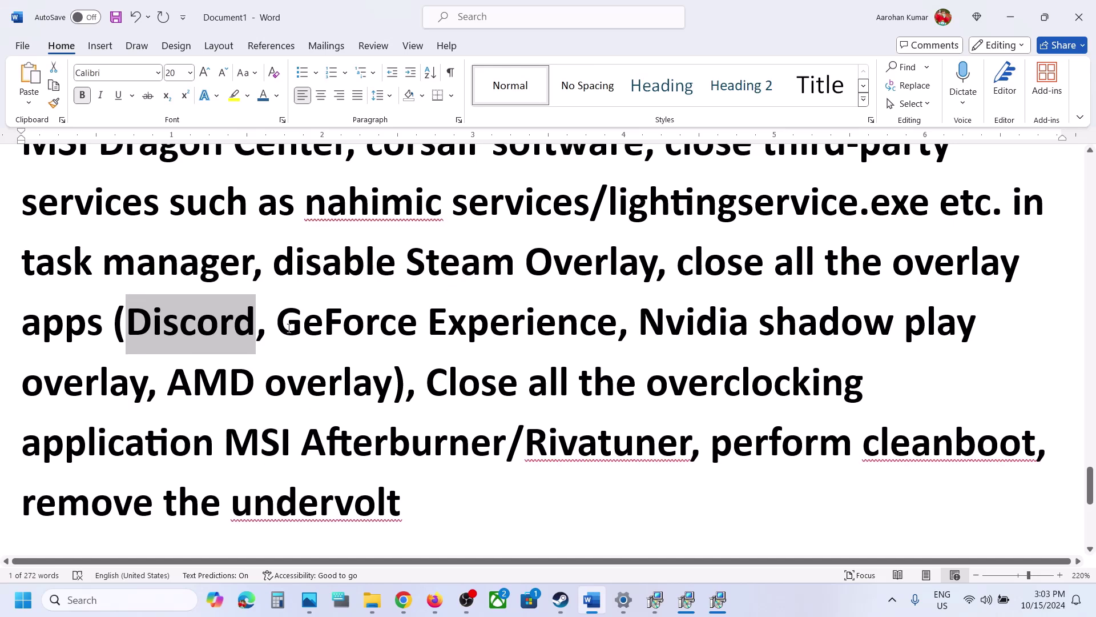
left_click_drag(277, 326, 618, 328)
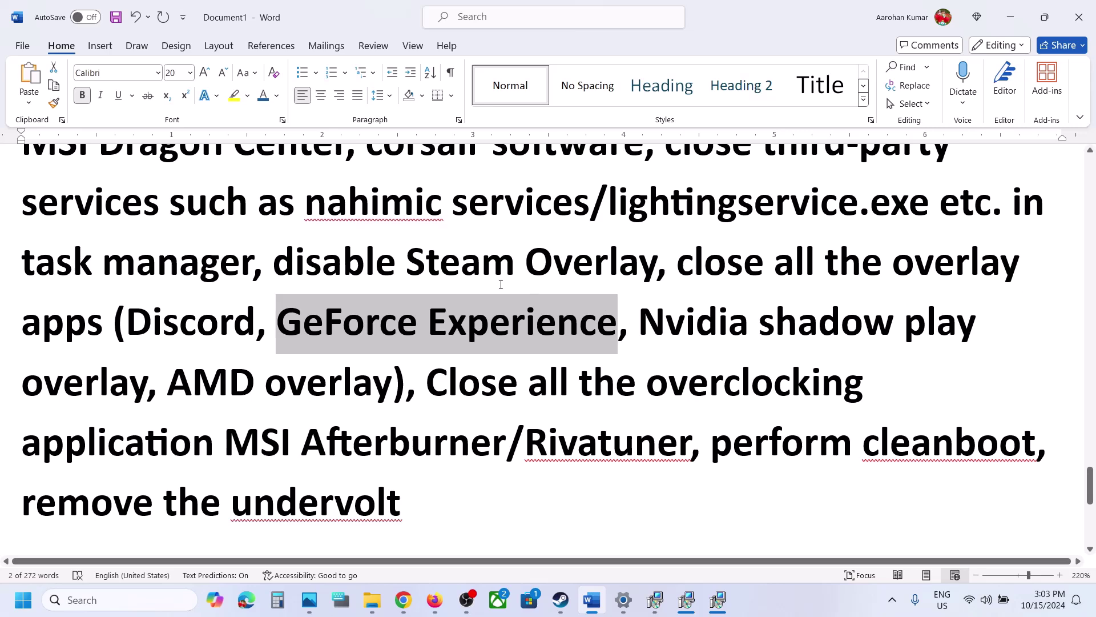
left_click_drag(690, 257, 604, 442)
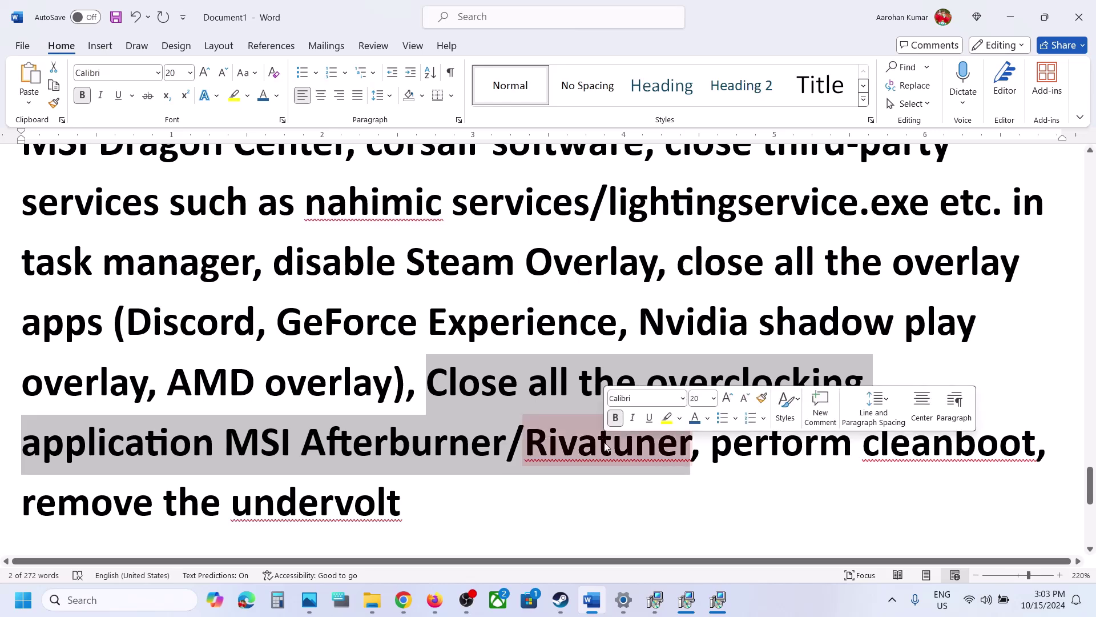
left_click(604, 443)
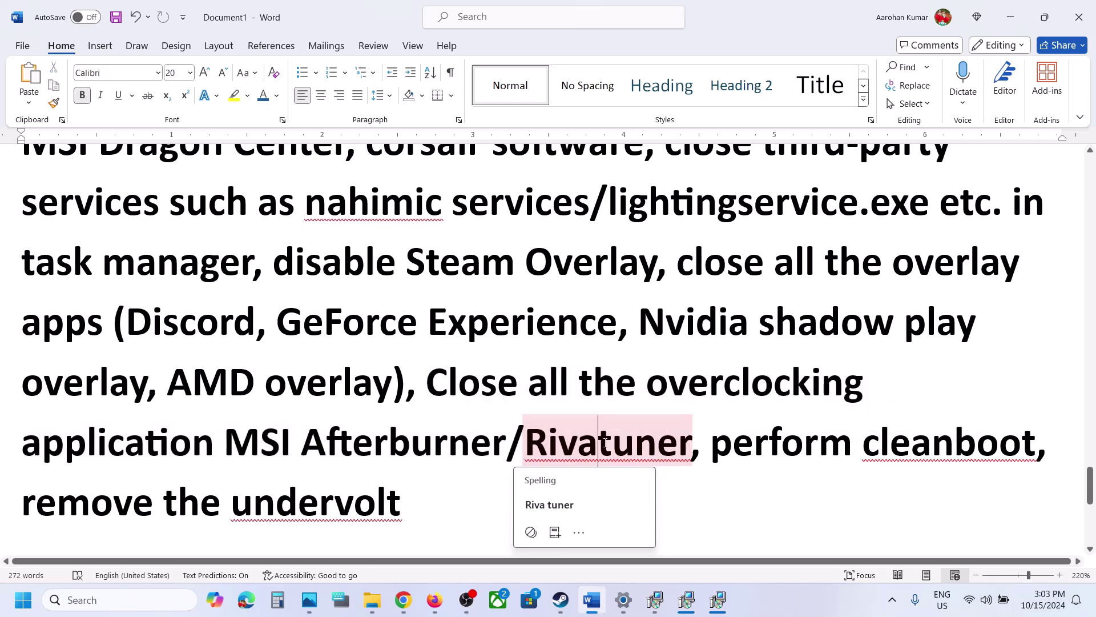
left_click(318, 423)
left_click_drag(66, 492, 448, 490)
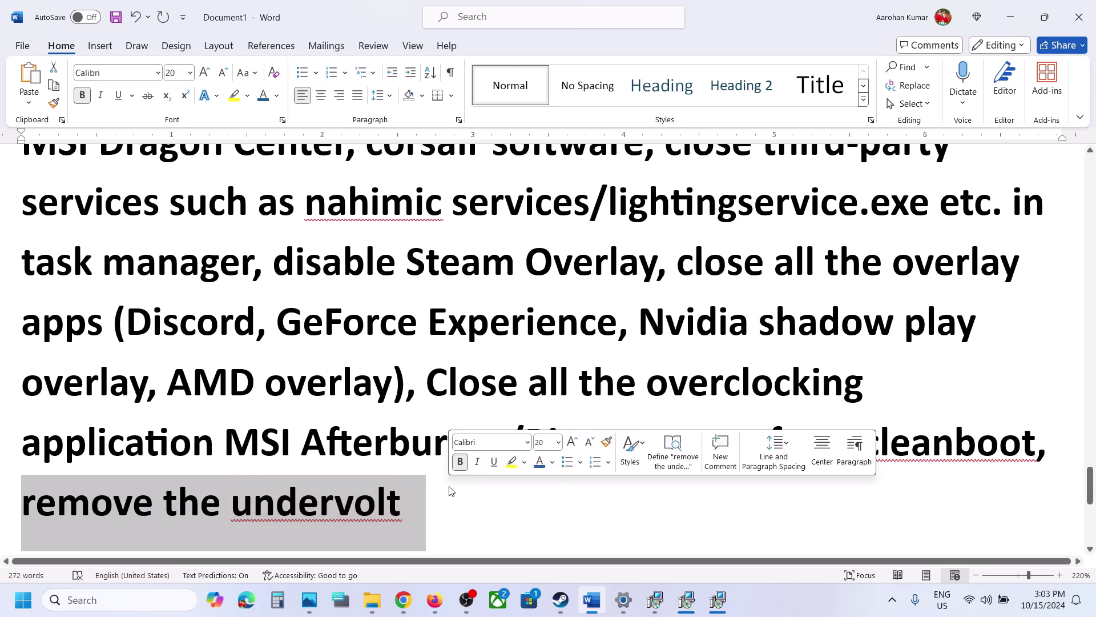
left_click(708, 519)
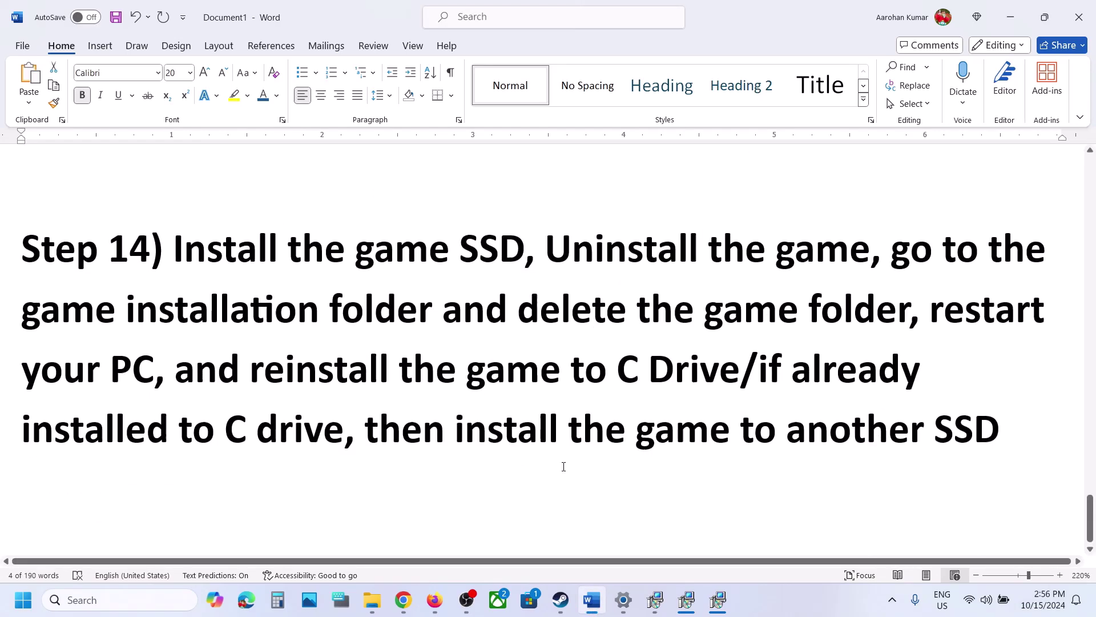
Review the note on installing the game to an SSD and view New World: Aeternum's uninstall option in Steam, then return to Word.
scroll(564, 466, "down", 1)
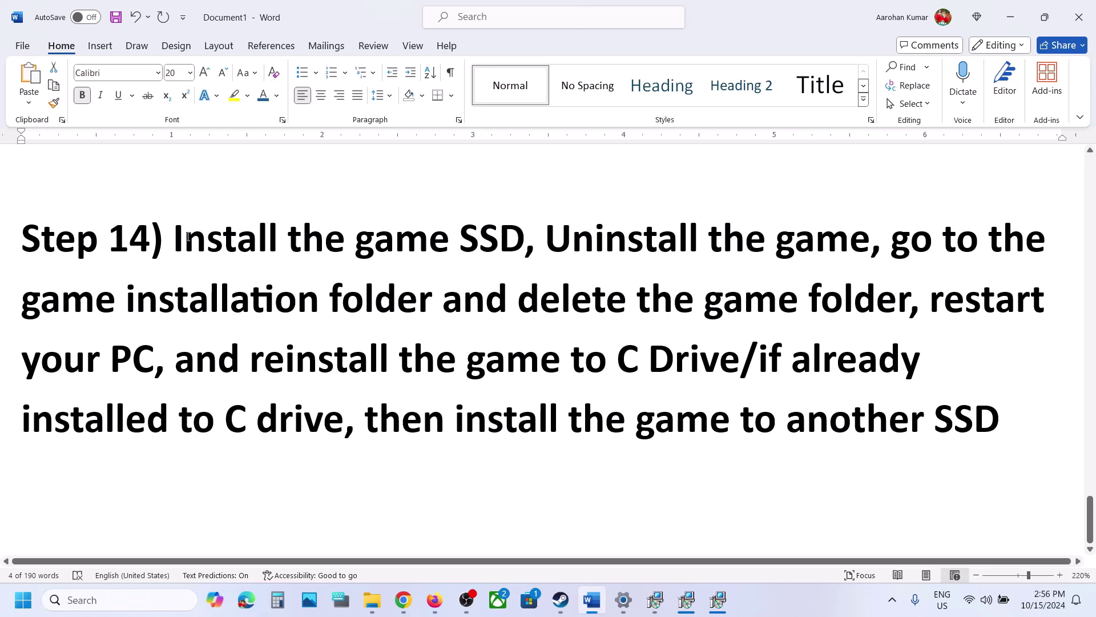
left_click_drag(234, 239, 523, 222)
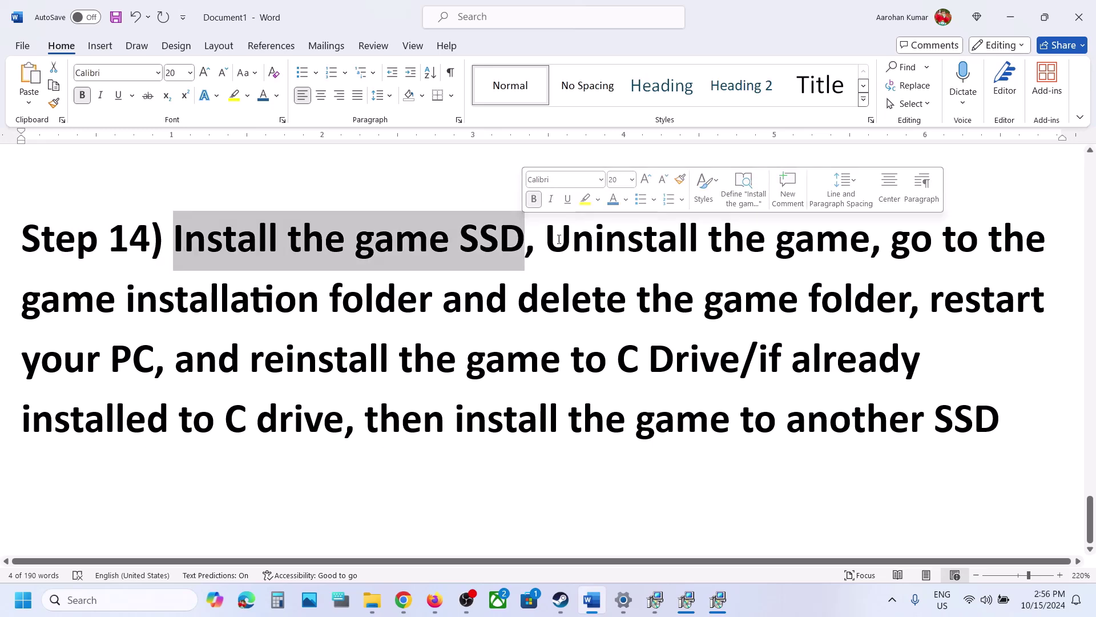
left_click(545, 240)
left_click(561, 600)
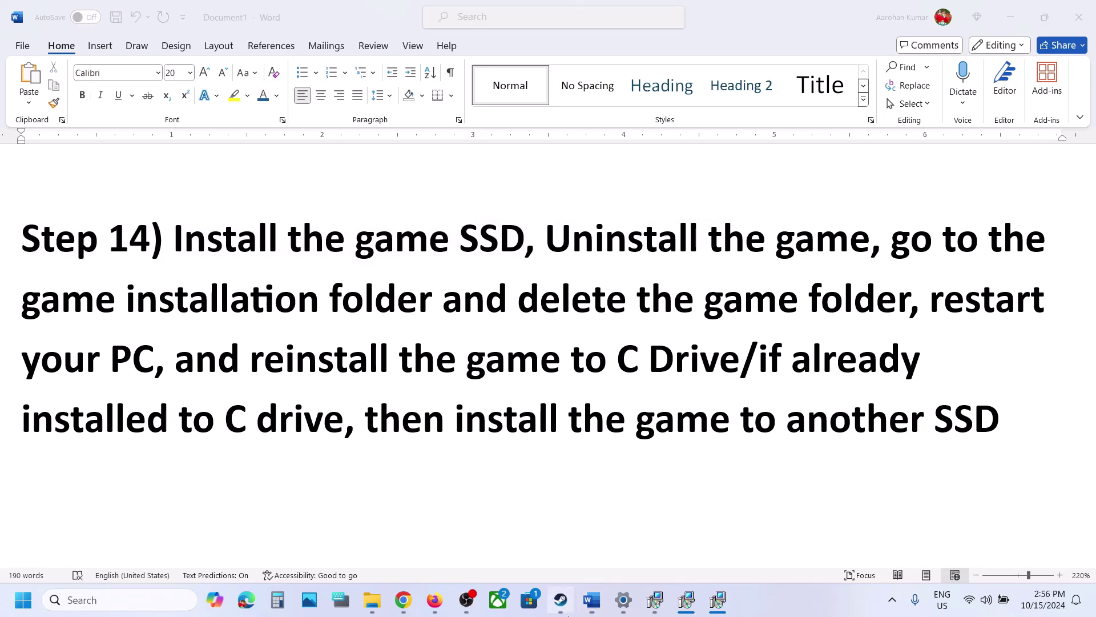
right_click(145, 354)
mouse_move(179, 435)
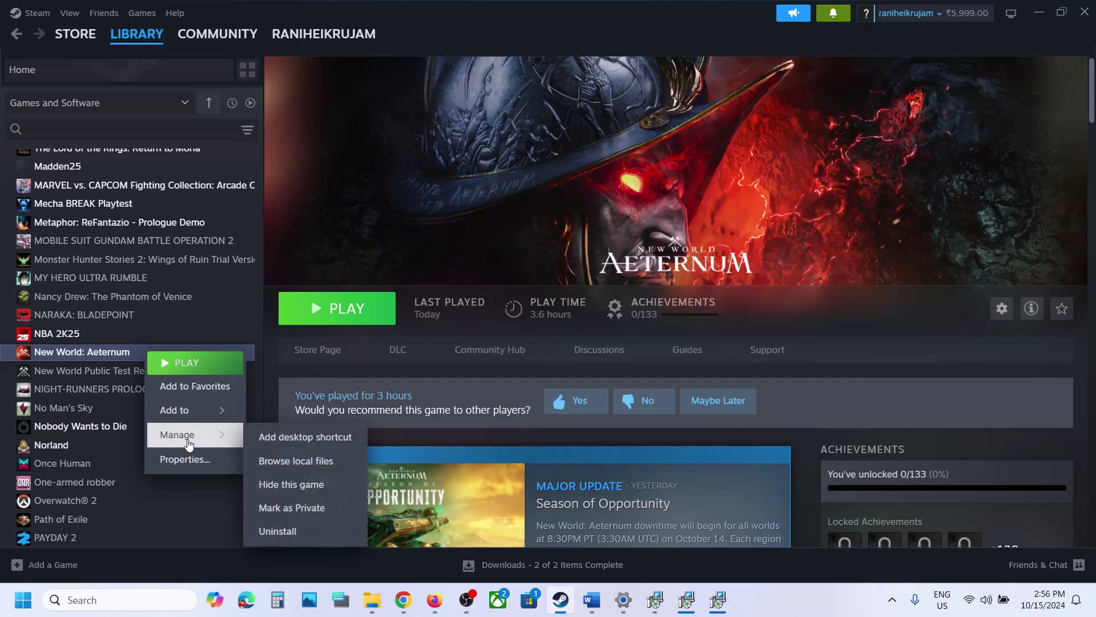
left_click(495, 292)
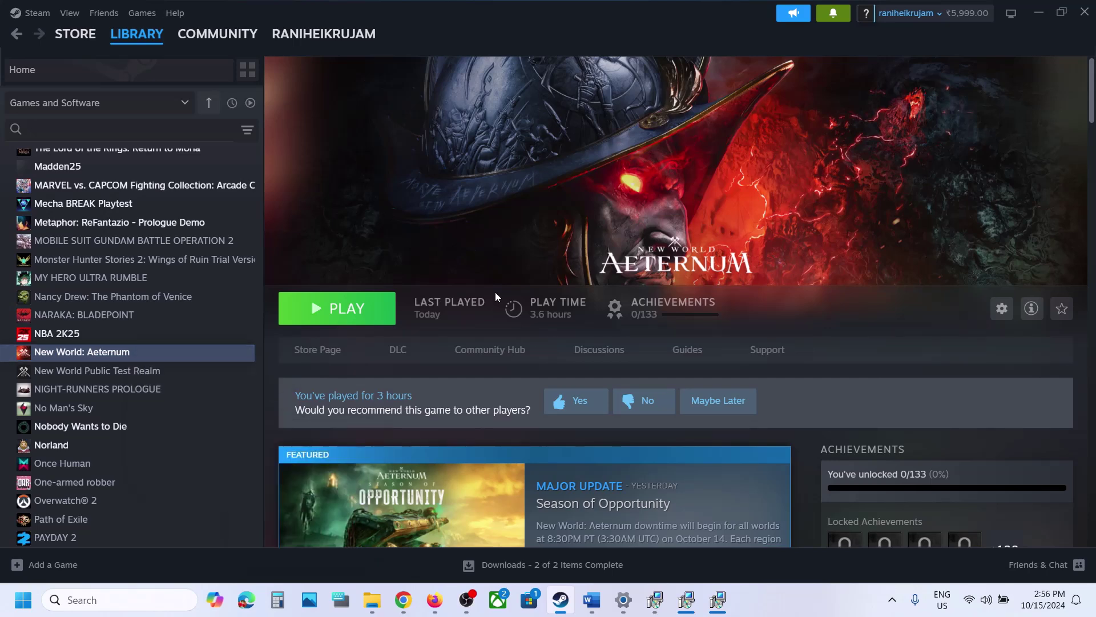
left_click(602, 602)
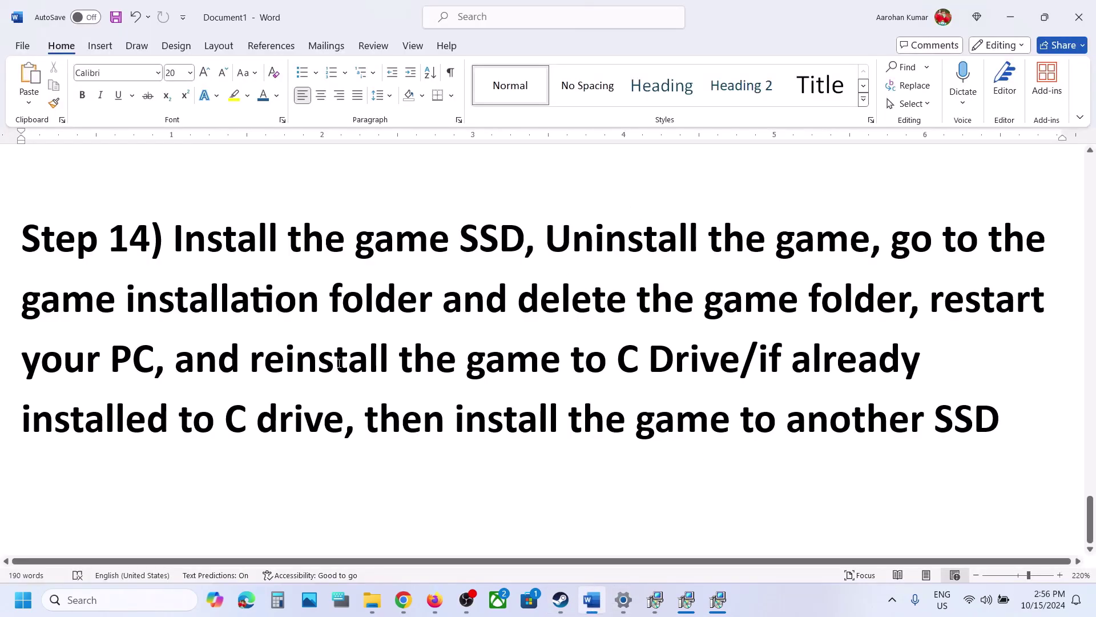
Review the notes on deleting the game folder and reinstalling to C drive or another SSD, then switch to Steam.
left_click_drag(50, 301, 909, 302)
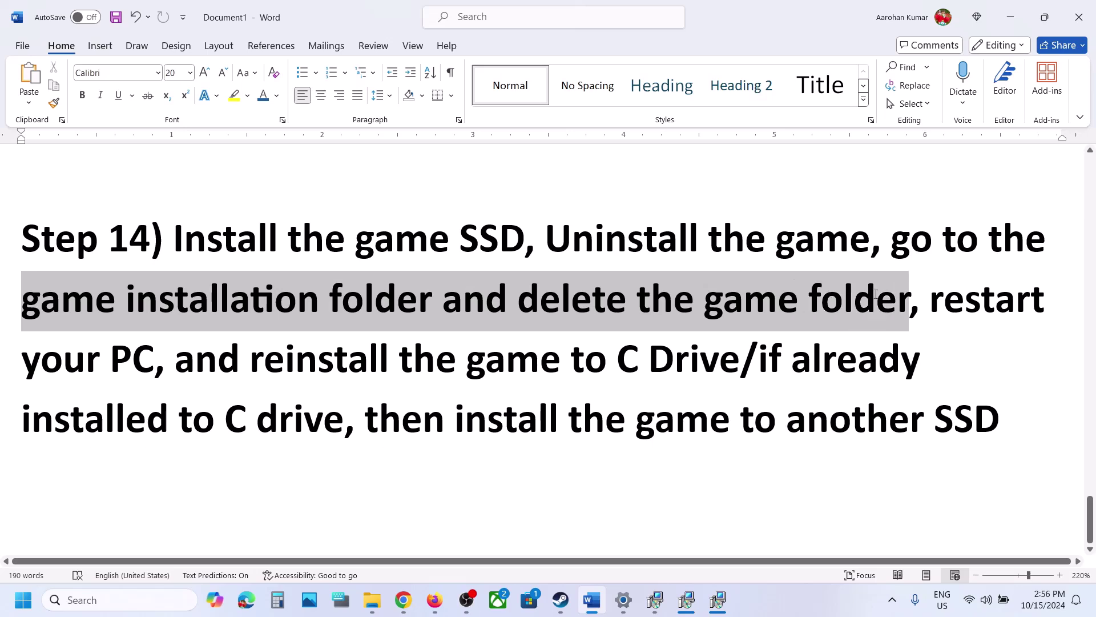
left_click_drag(223, 360, 716, 354)
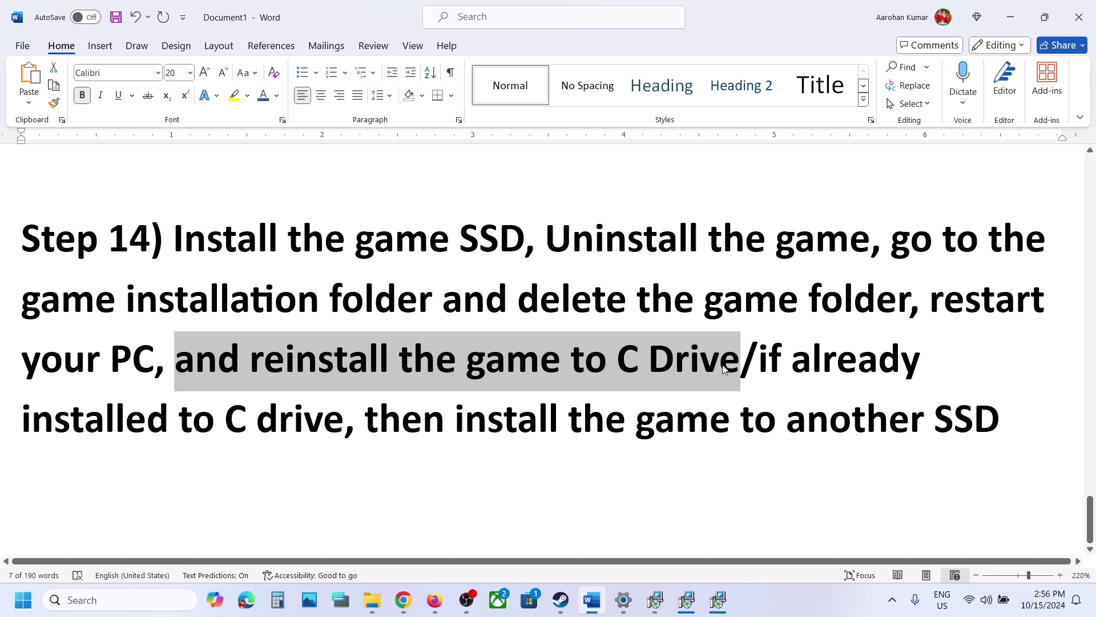
left_click_drag(760, 360, 994, 437)
left_click(994, 437)
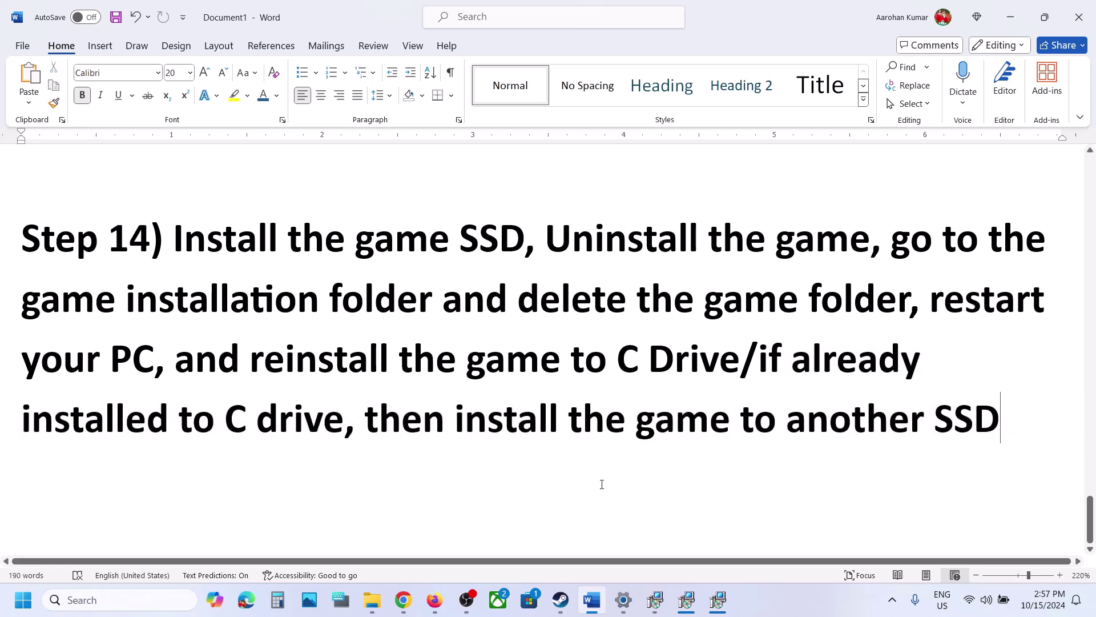
left_click(566, 608)
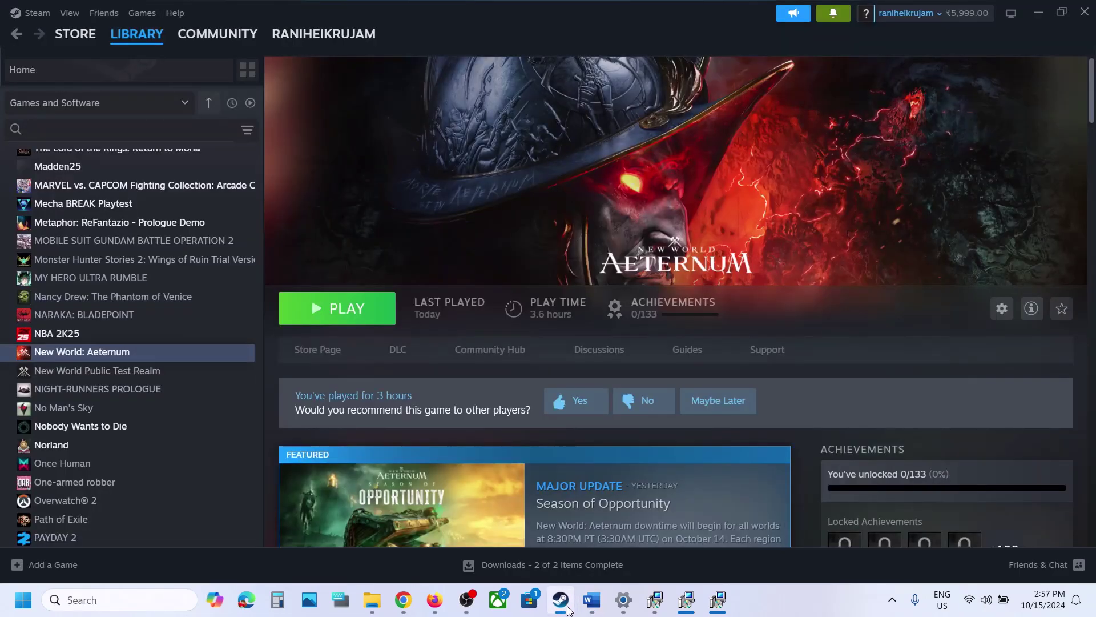
left_click(772, 608)
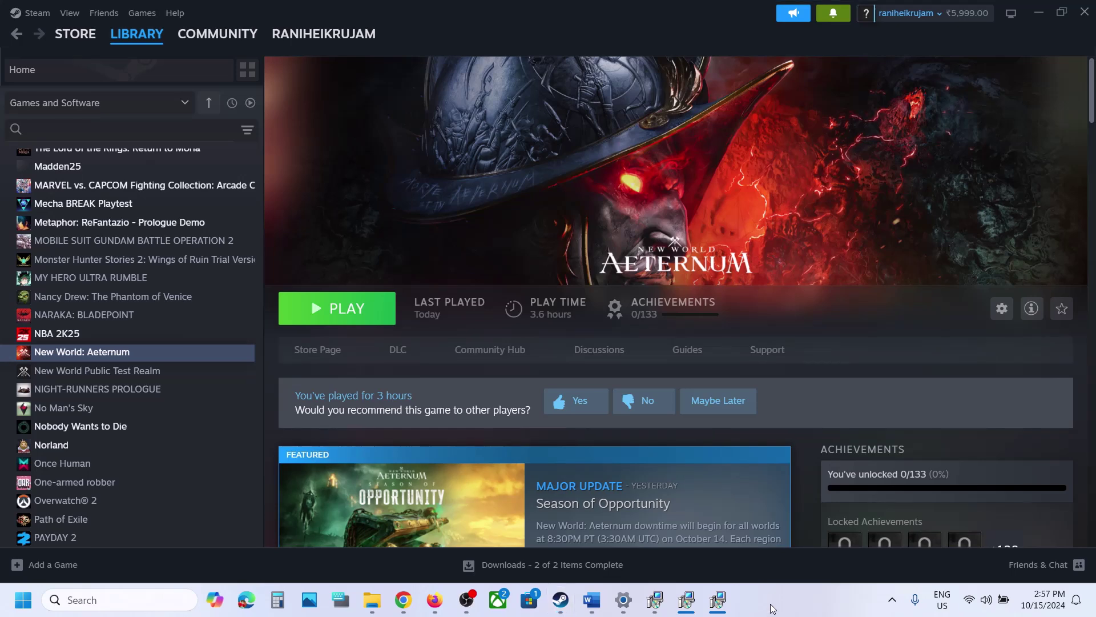